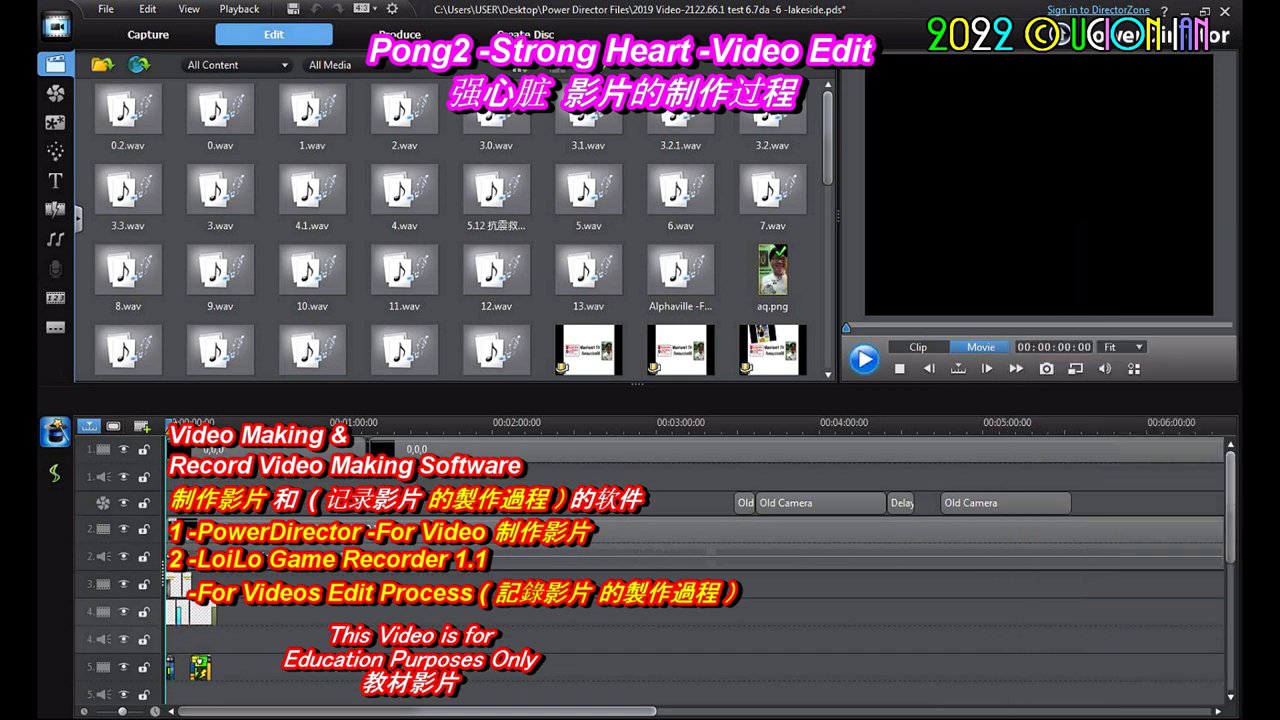
- Preview the concert video on track 2 at 00:00:46:08 and 00:00:22:07, and look over the lower timeline tracks
click(640, 532)
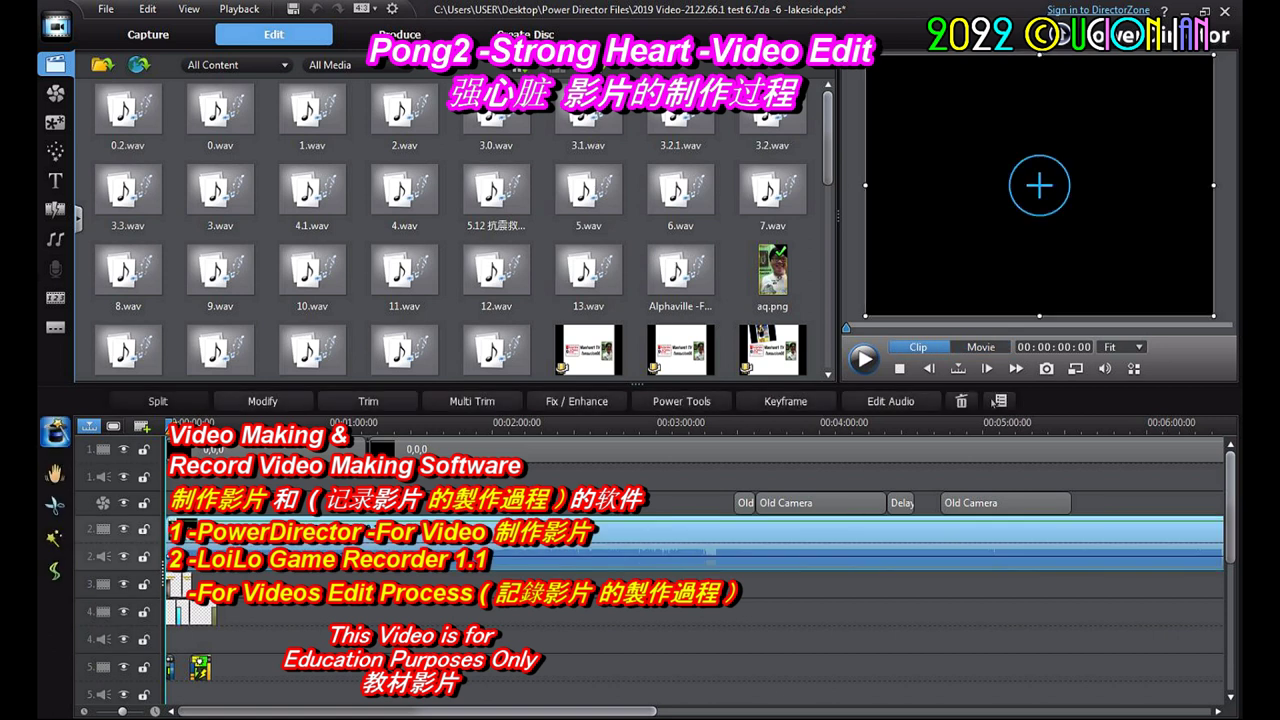
click(290, 423)
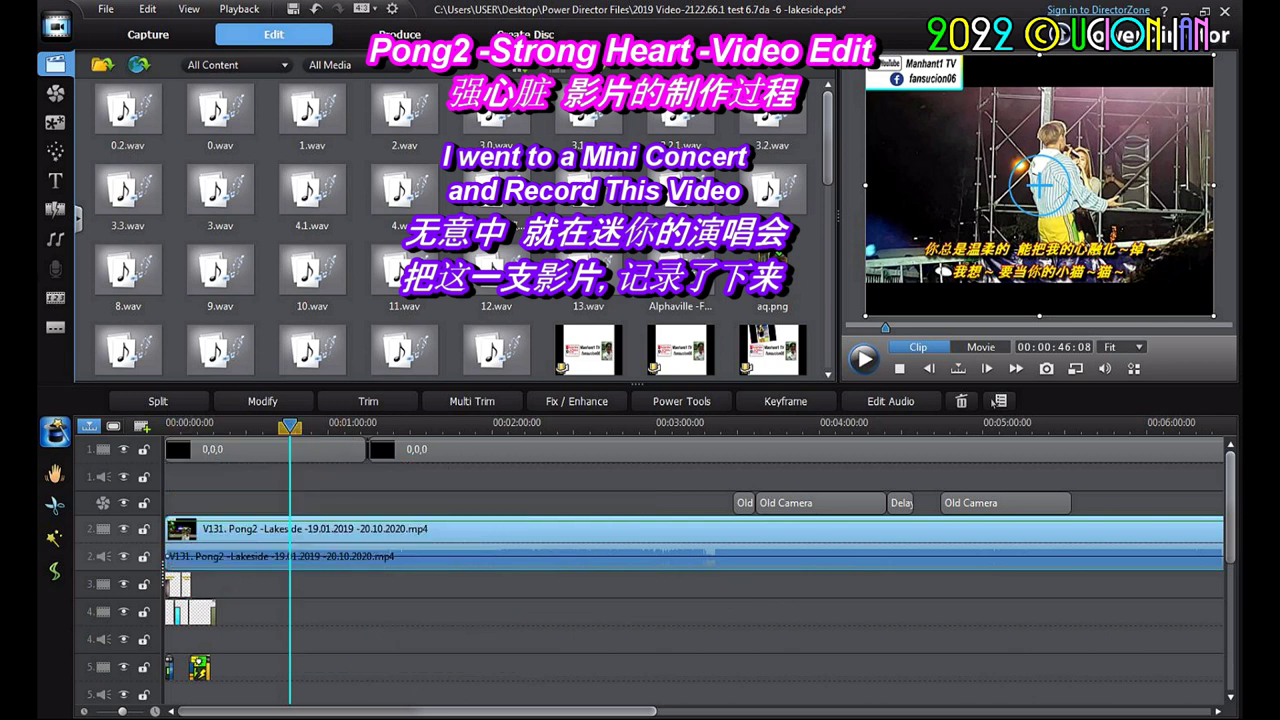
mouse_move(1230, 505)
mouse_down()
mouse_move(1230, 530)
mouse_move(1230, 505)
mouse_up()
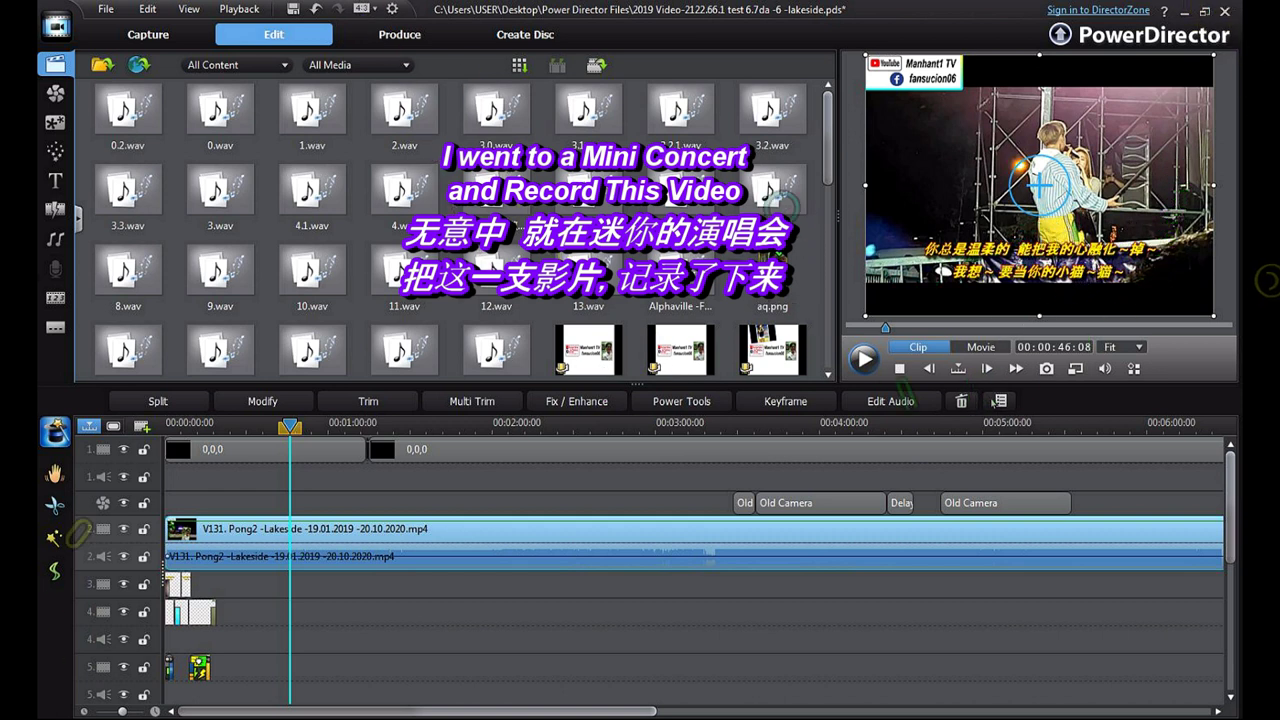
click(981, 347)
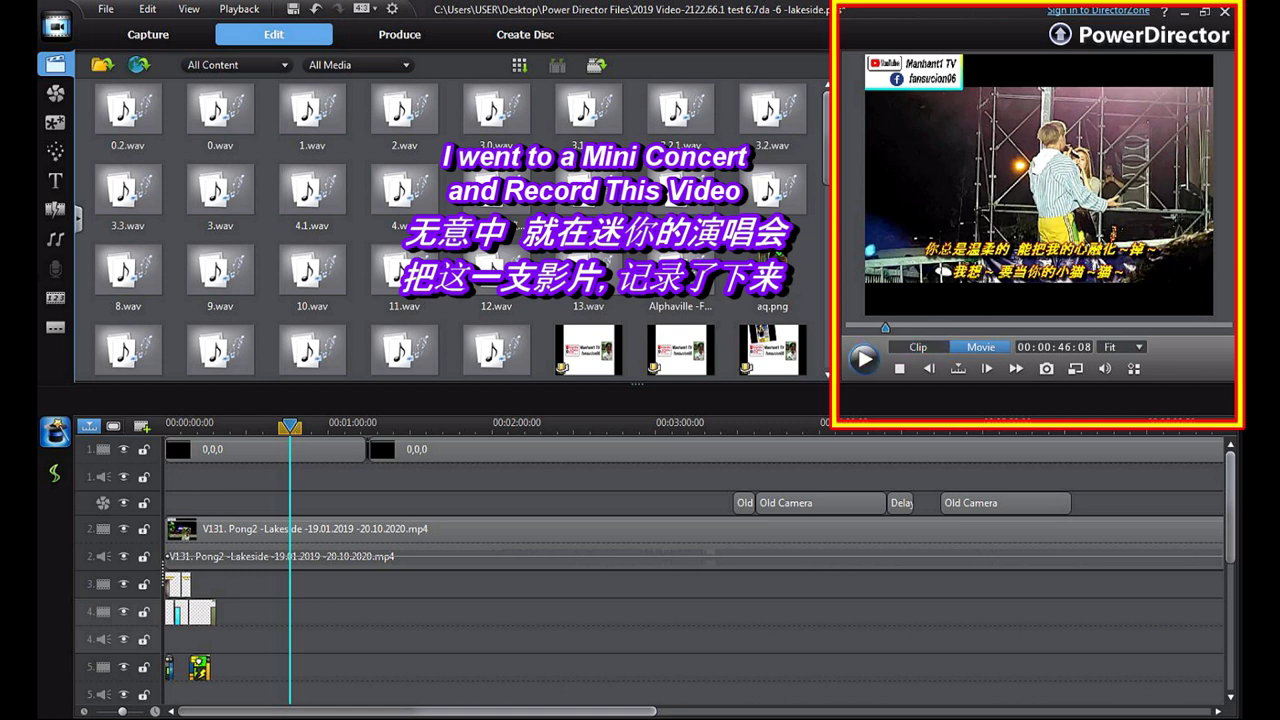
drag(885, 328, 864, 328)
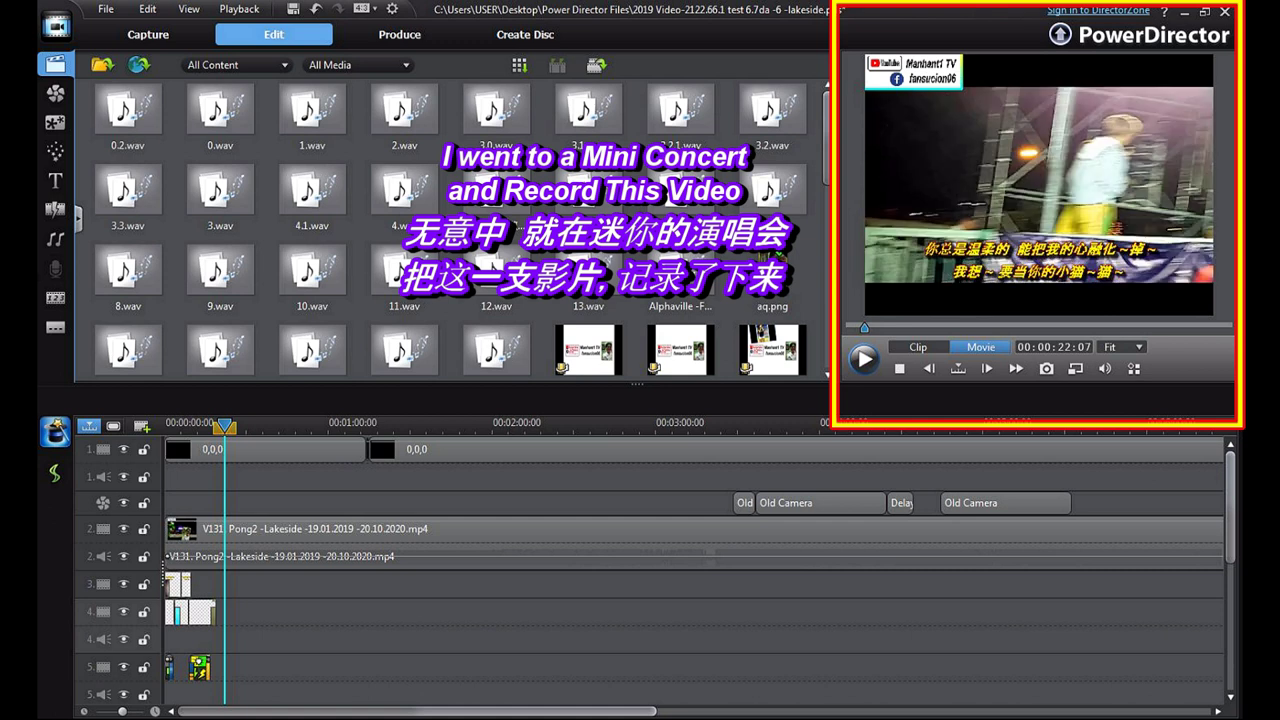
drag(1230, 507, 1230, 557)
scroll(650, 570, down, 2)
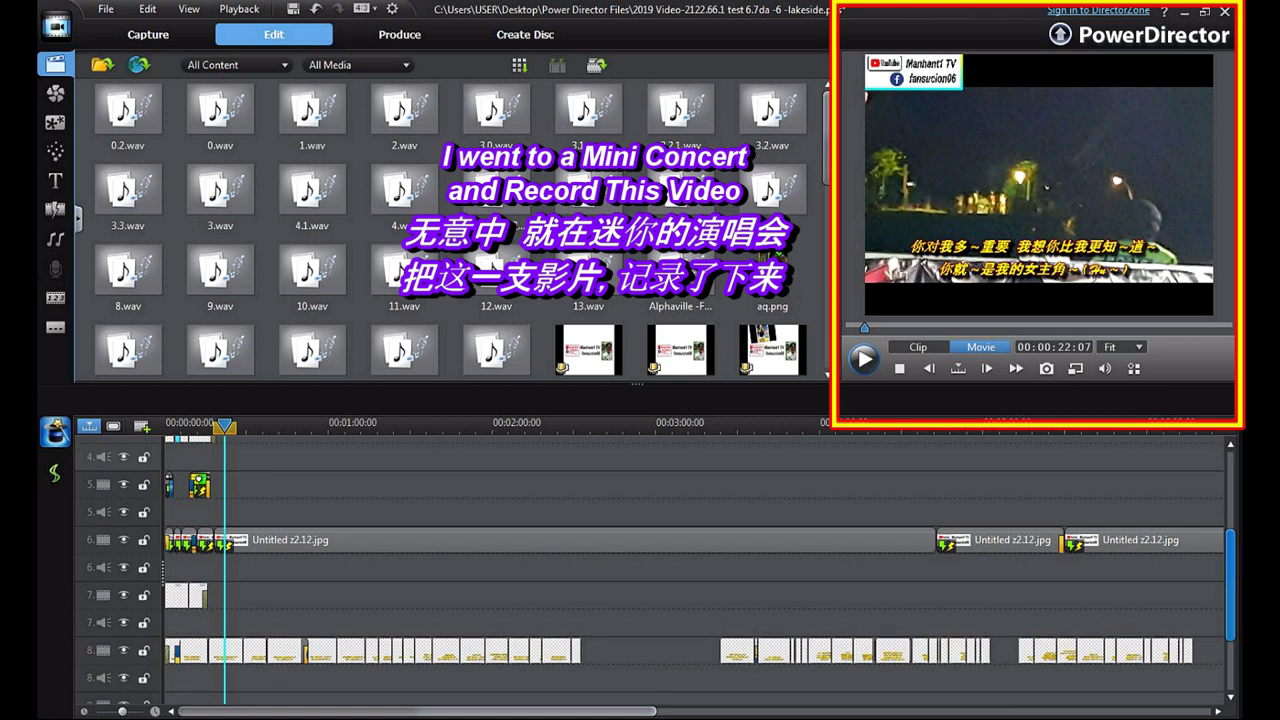
scroll(650, 570, up, 5)
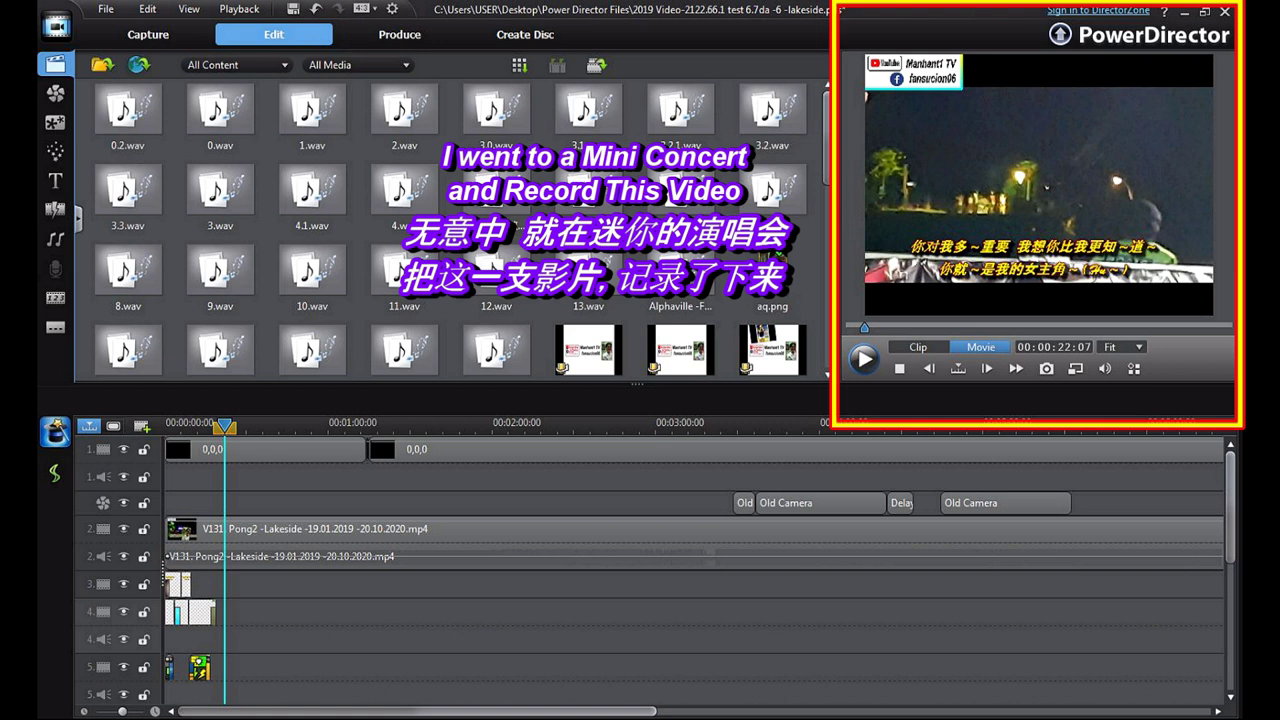
- Enable Color Adjustment under Fix / Enhance for the concert video clip on track 2
click(600, 530)
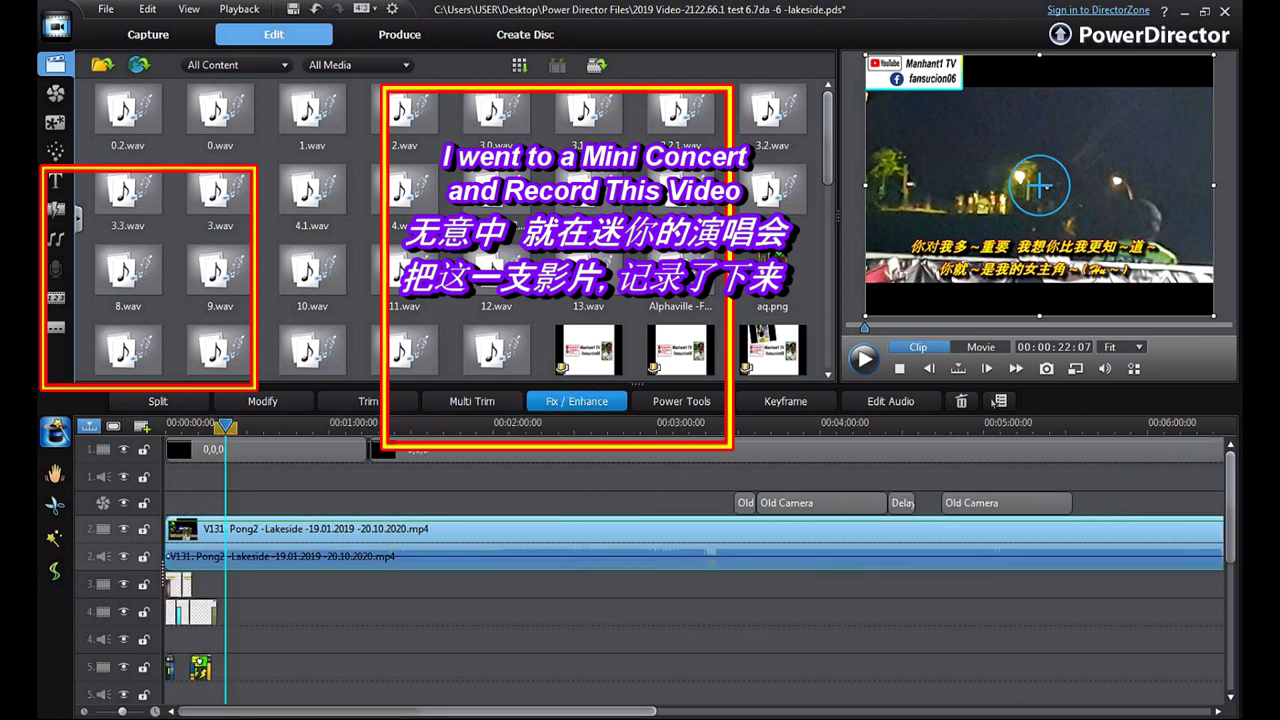
click(577, 401)
click(62, 280)
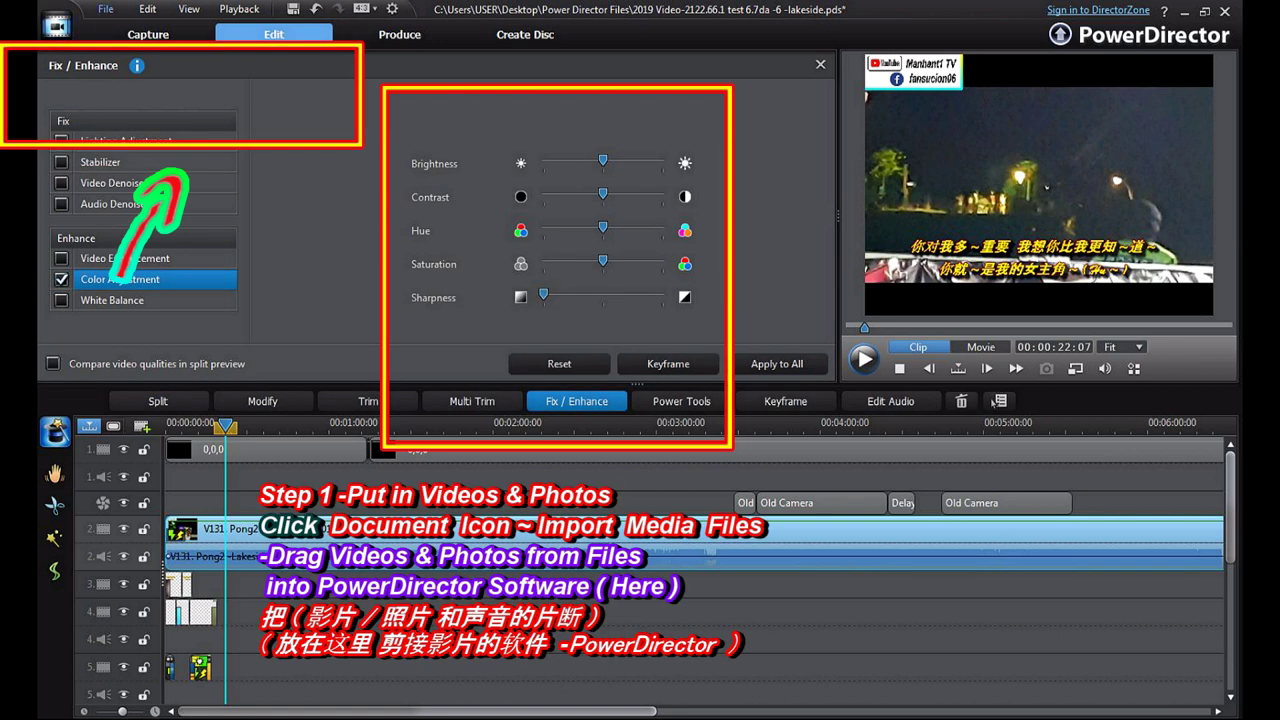
click(820, 65)
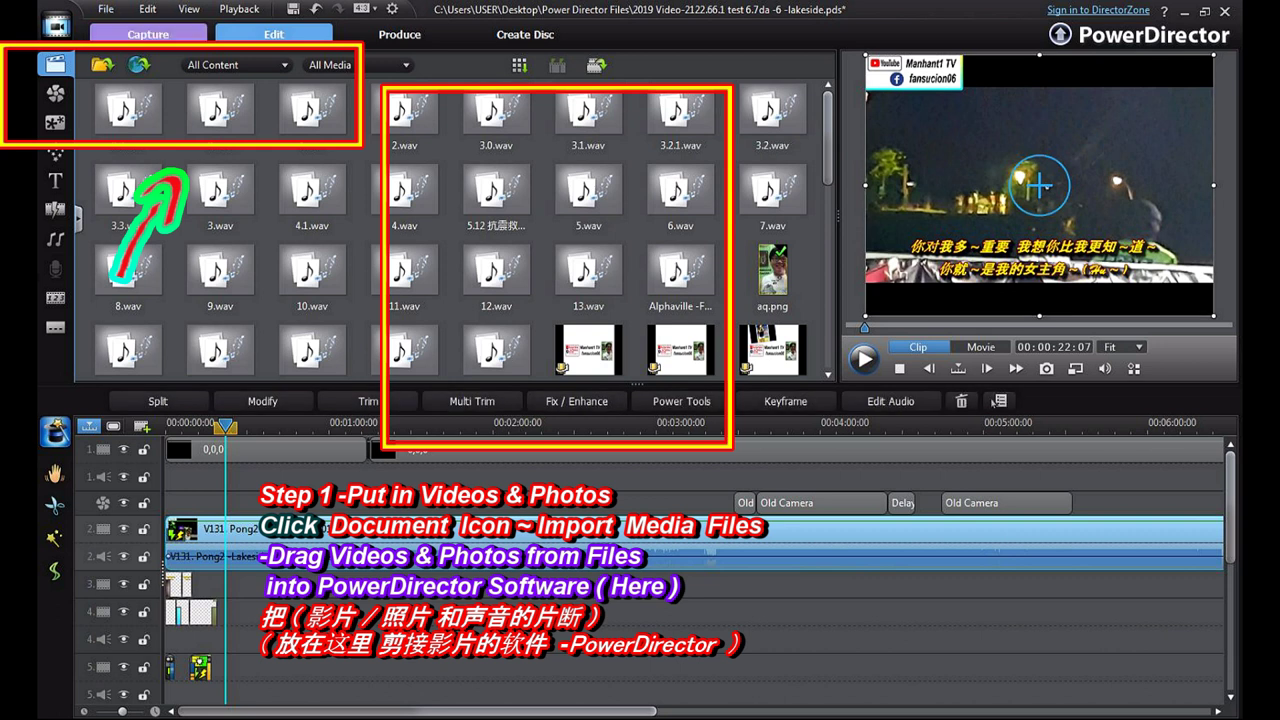
- Show the choices for importing media files or a media folder into the library
click(102, 65)
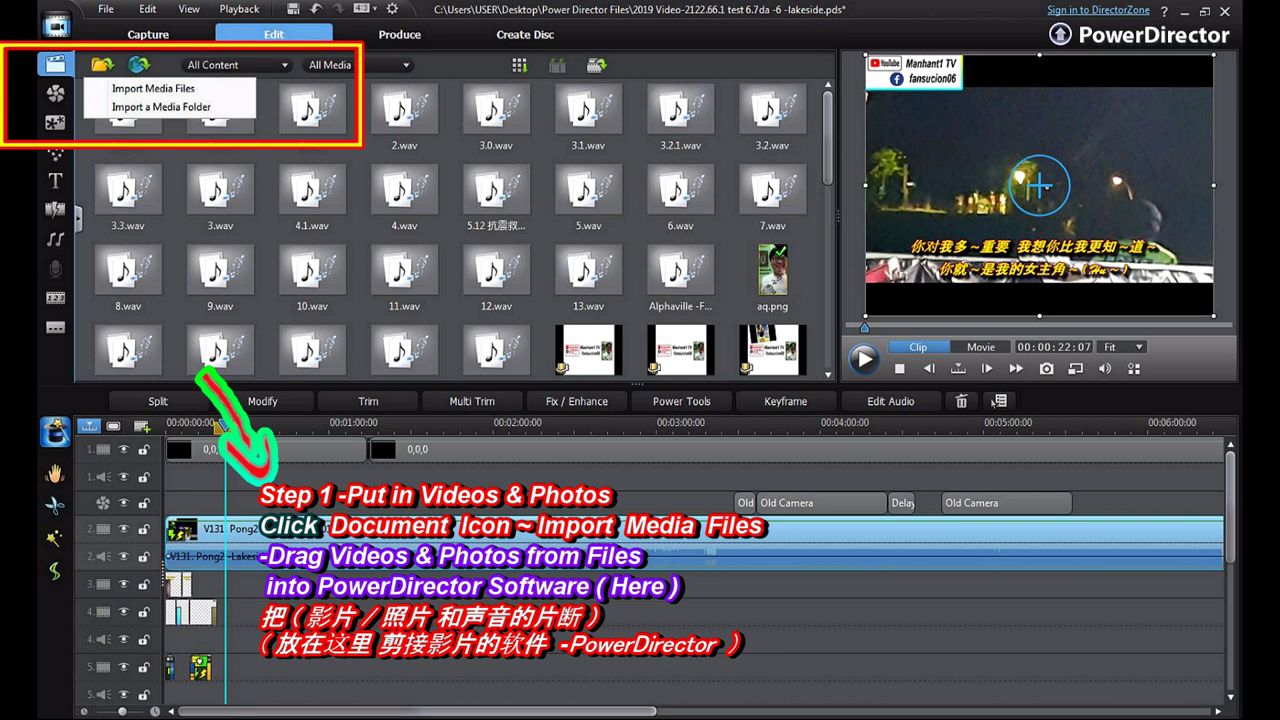
key(Escape)
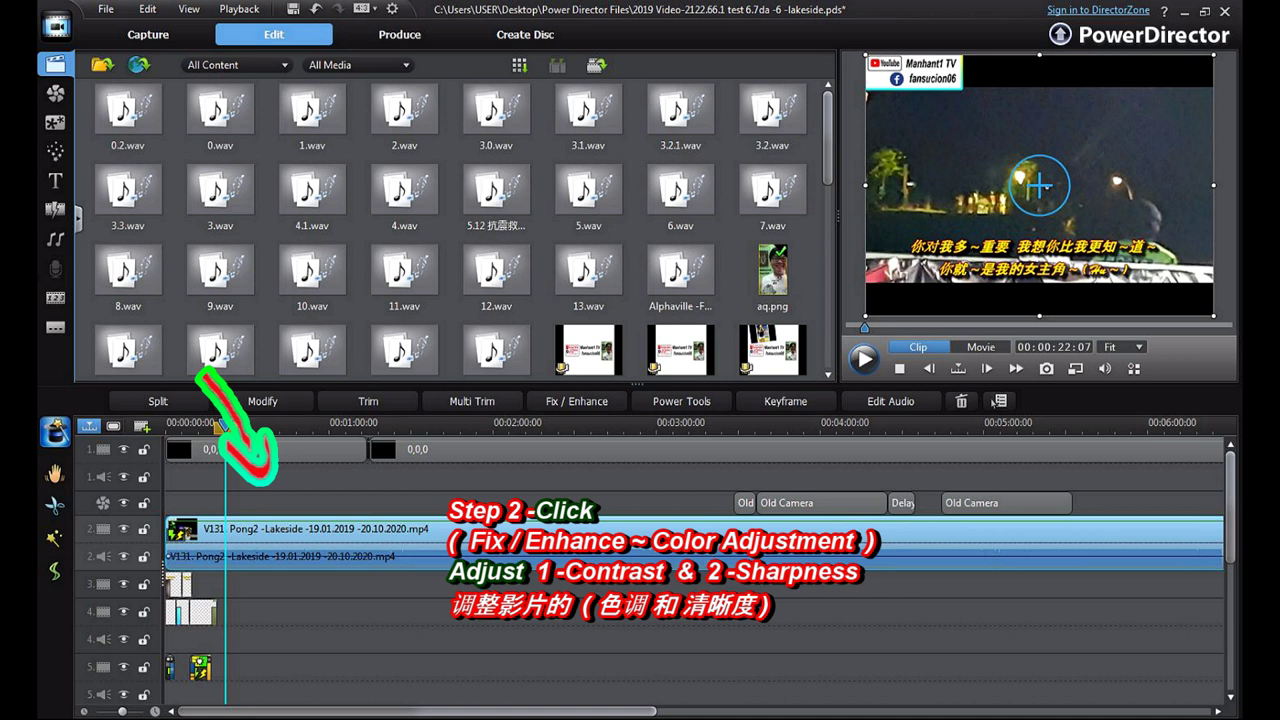
- Raise the contrast and sharpness of the concert video slightly in its Color Adjustment settings
click(577, 401)
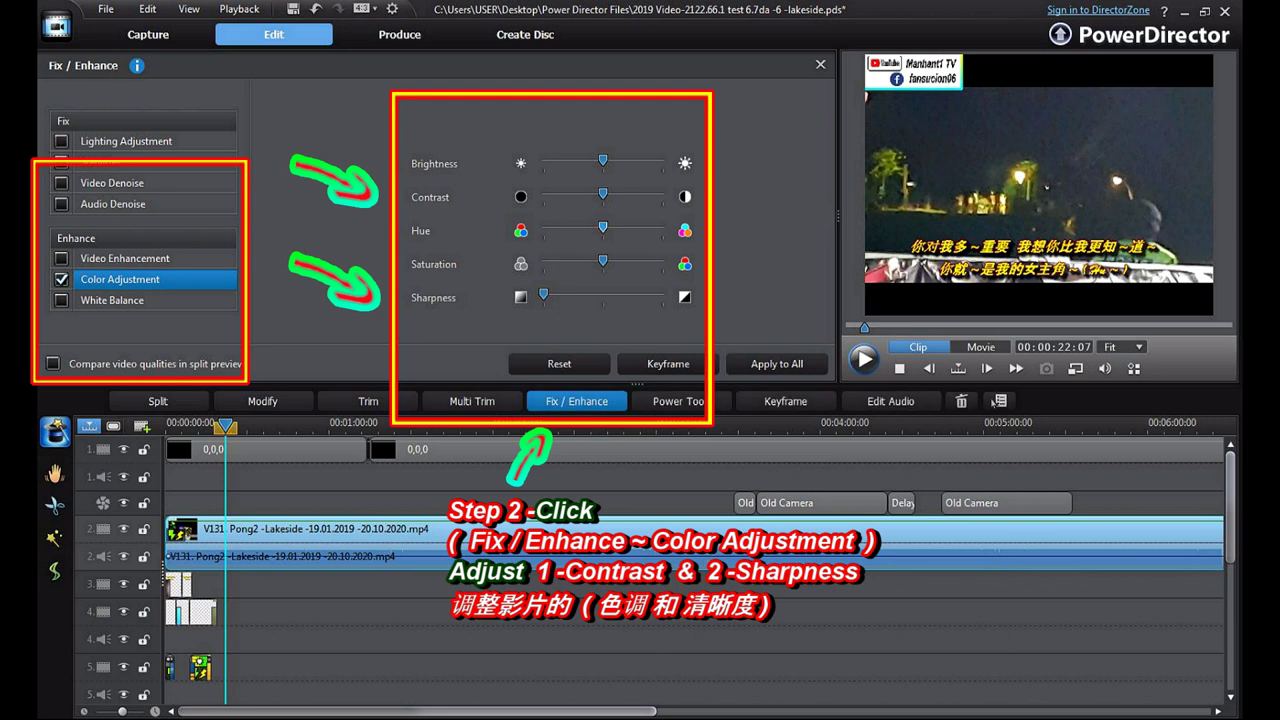
drag(603, 194, 608, 194)
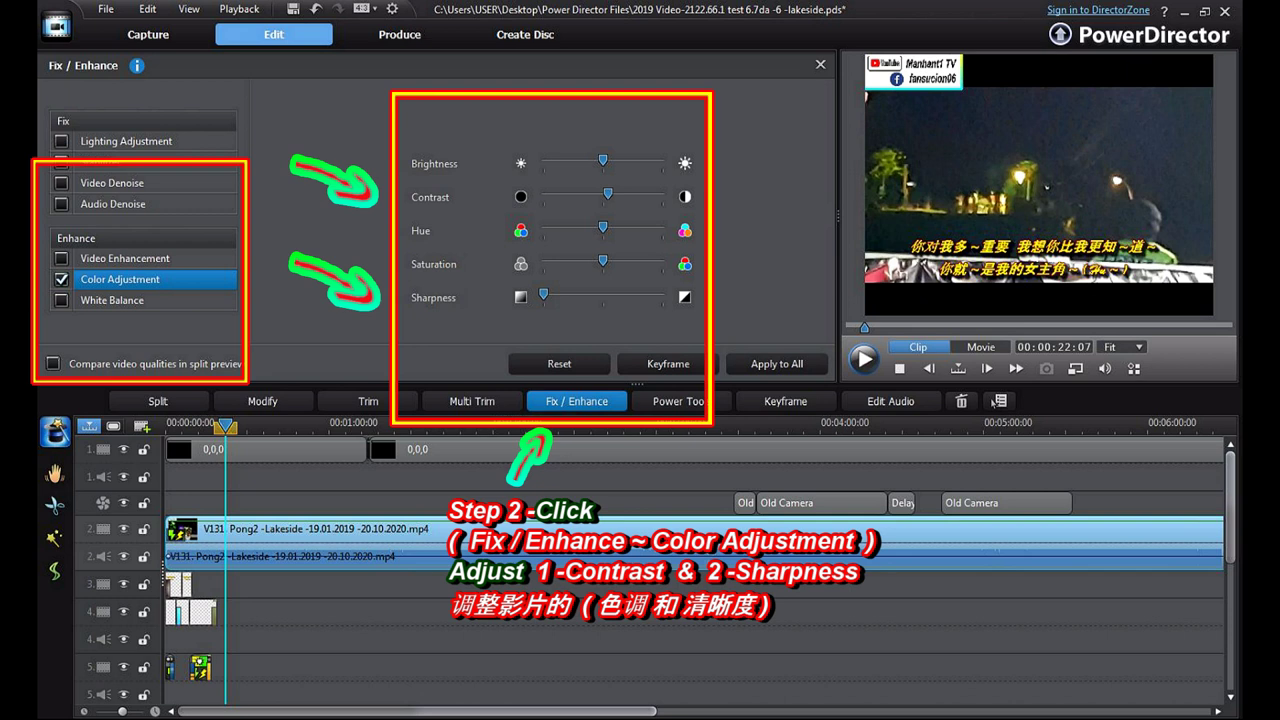
drag(543, 295, 556, 295)
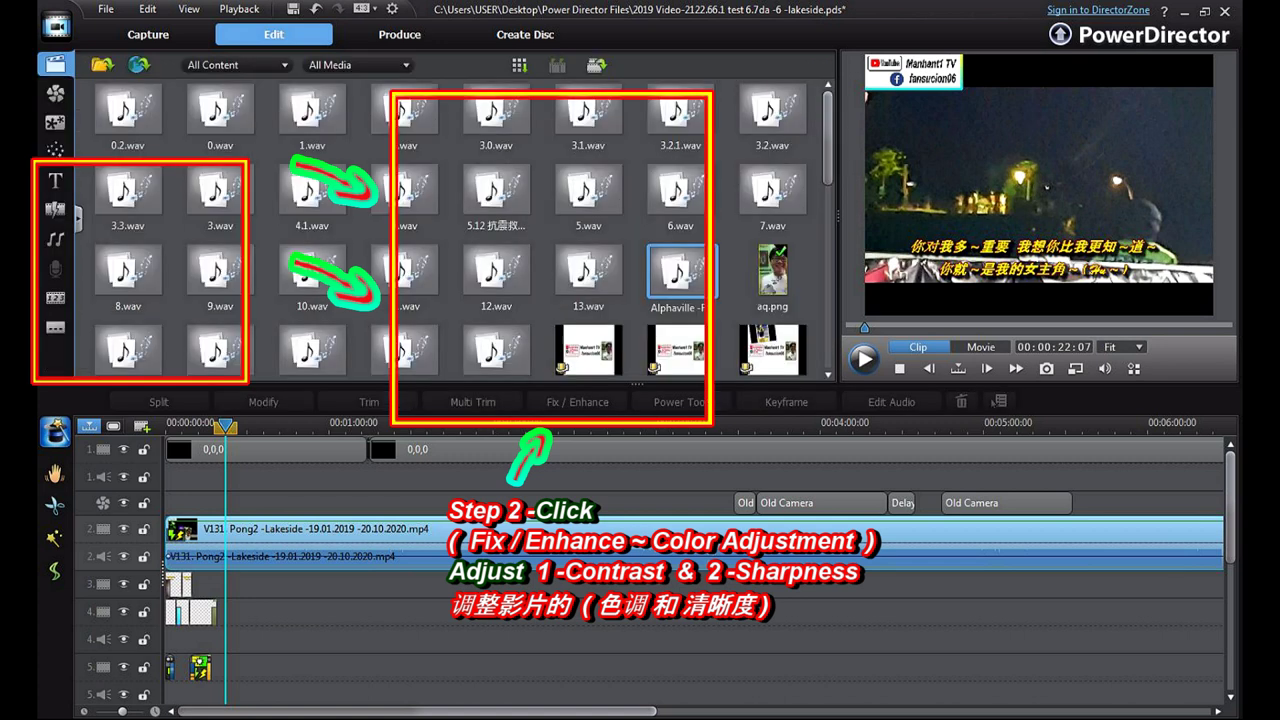
mouse_move(417, 711)
mouse_down()
mouse_move(634, 711)
mouse_move(417, 711)
mouse_up()
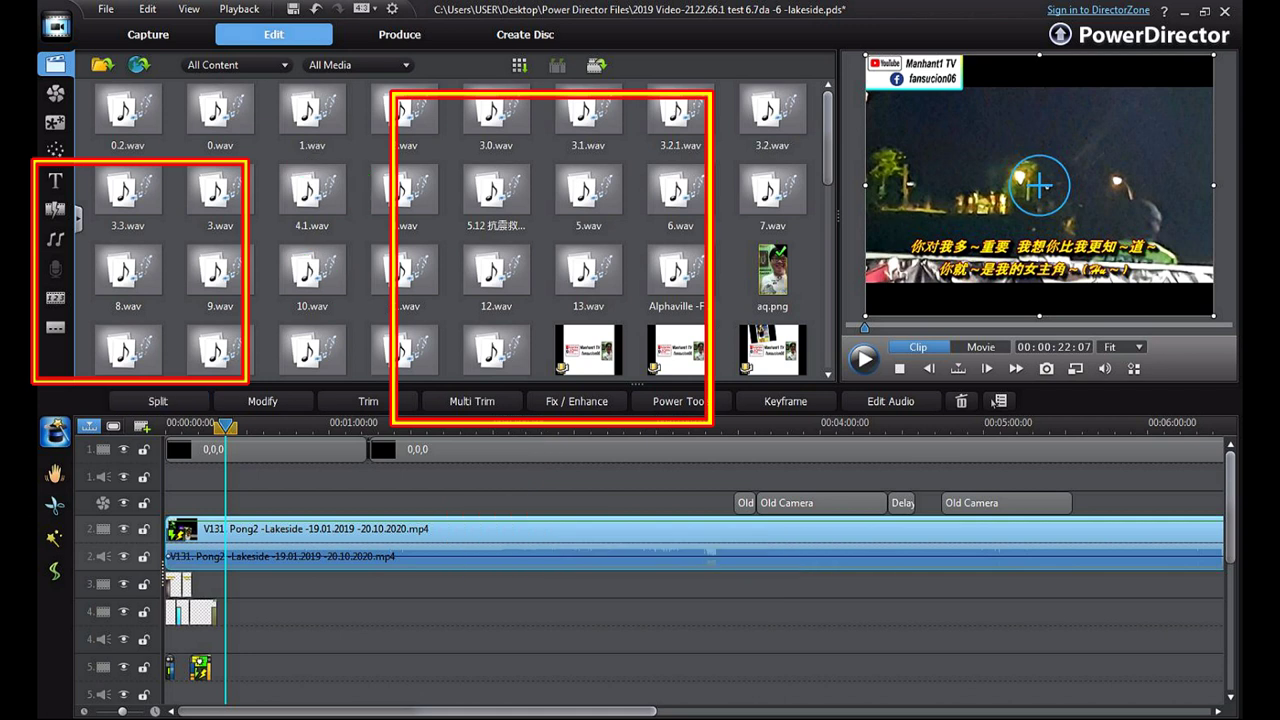
- Inspect the last visible Untitled z2.12.jpg clip on track 6 and return to the upper tracks
drag(1230, 510, 1230, 582)
click(1150, 556)
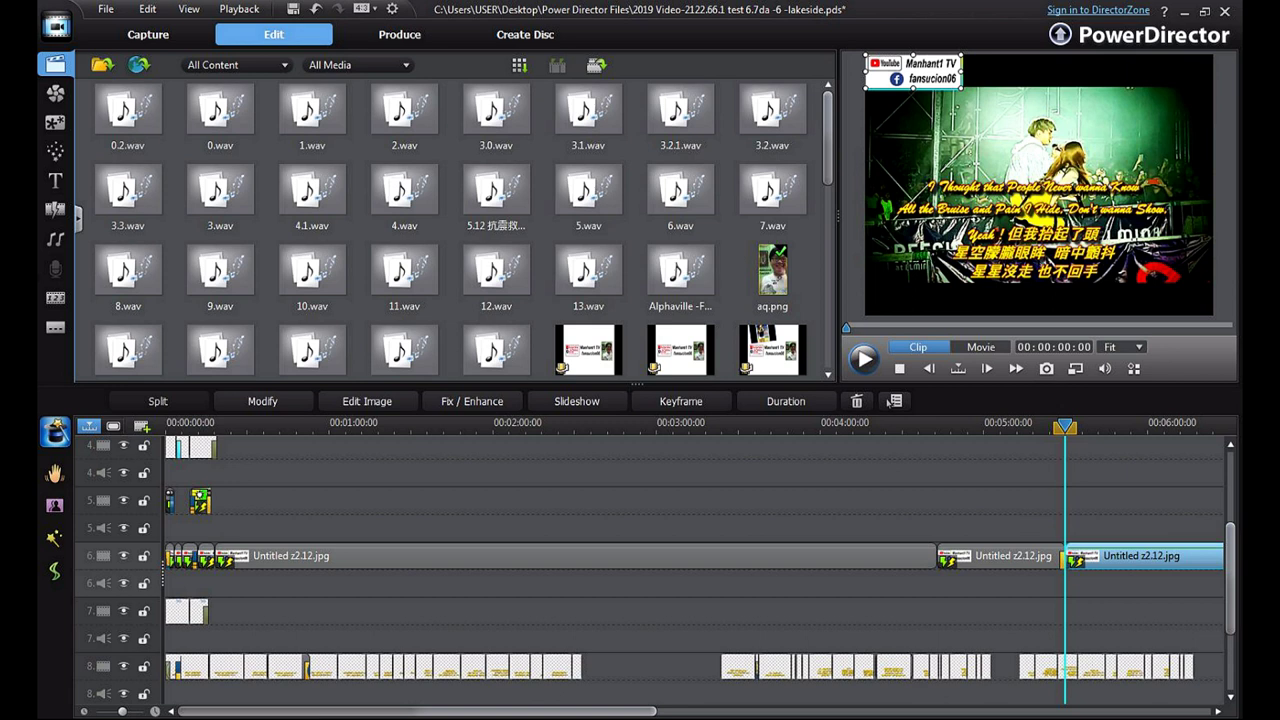
drag(1230, 578, 1230, 507)
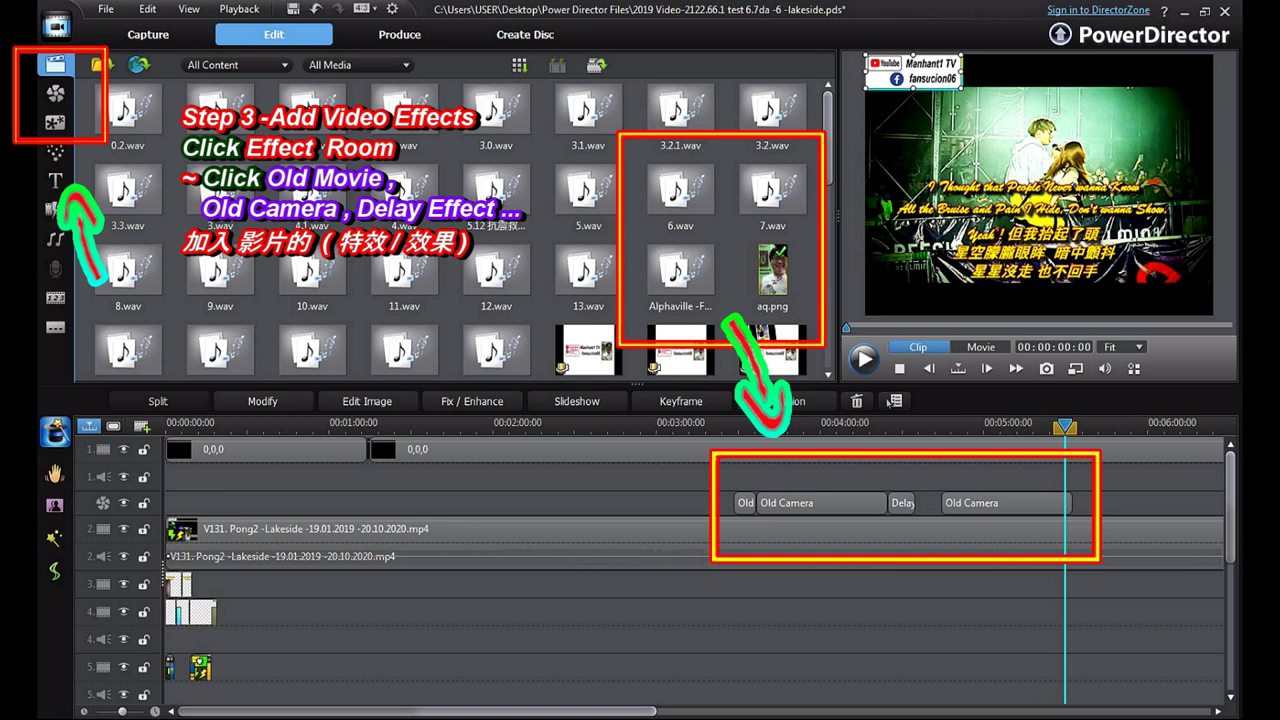
- Preview the first effect on the effect track, checking the movie at 00:03:35:08 and 00:03:31:16
click(745, 503)
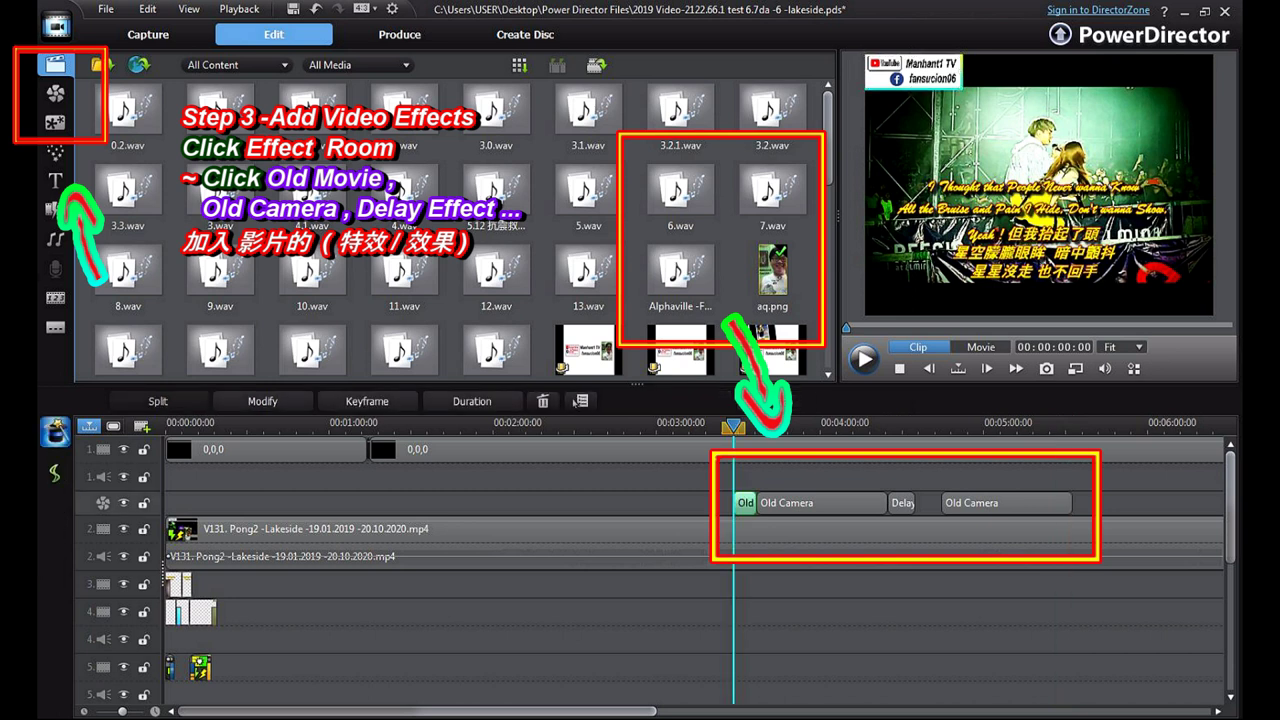
click(770, 450)
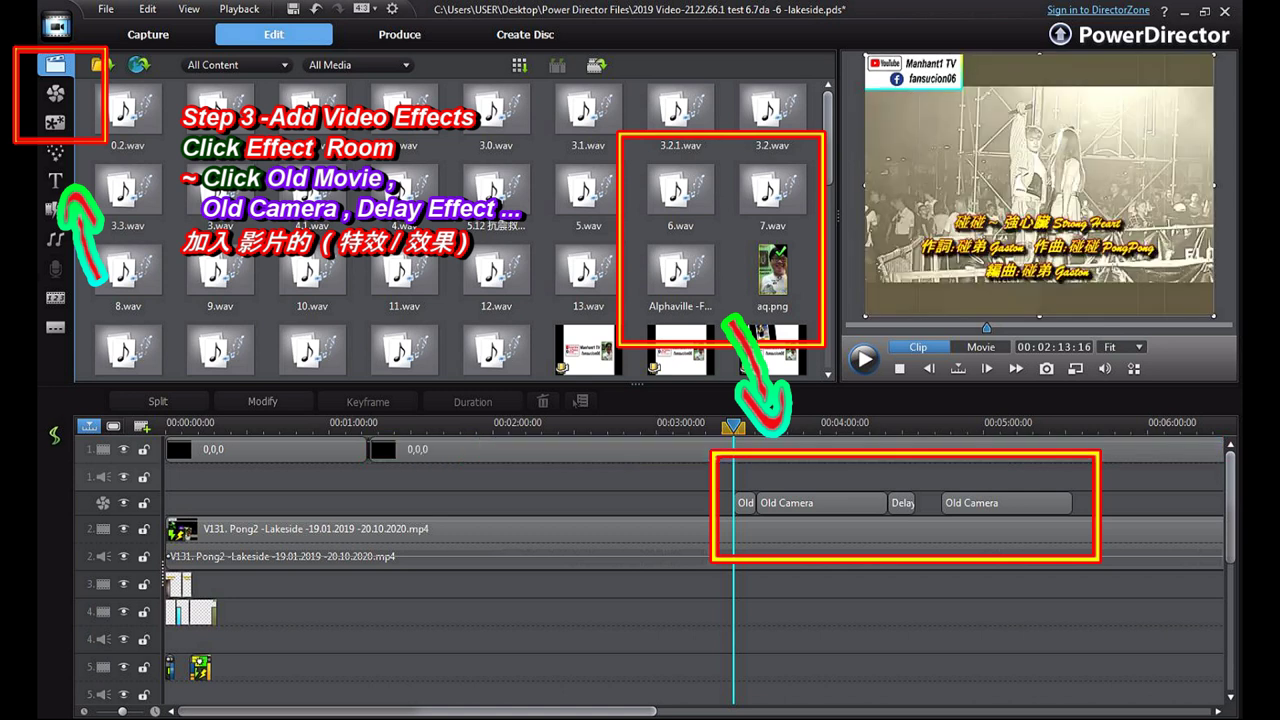
click(736, 425)
click(770, 450)
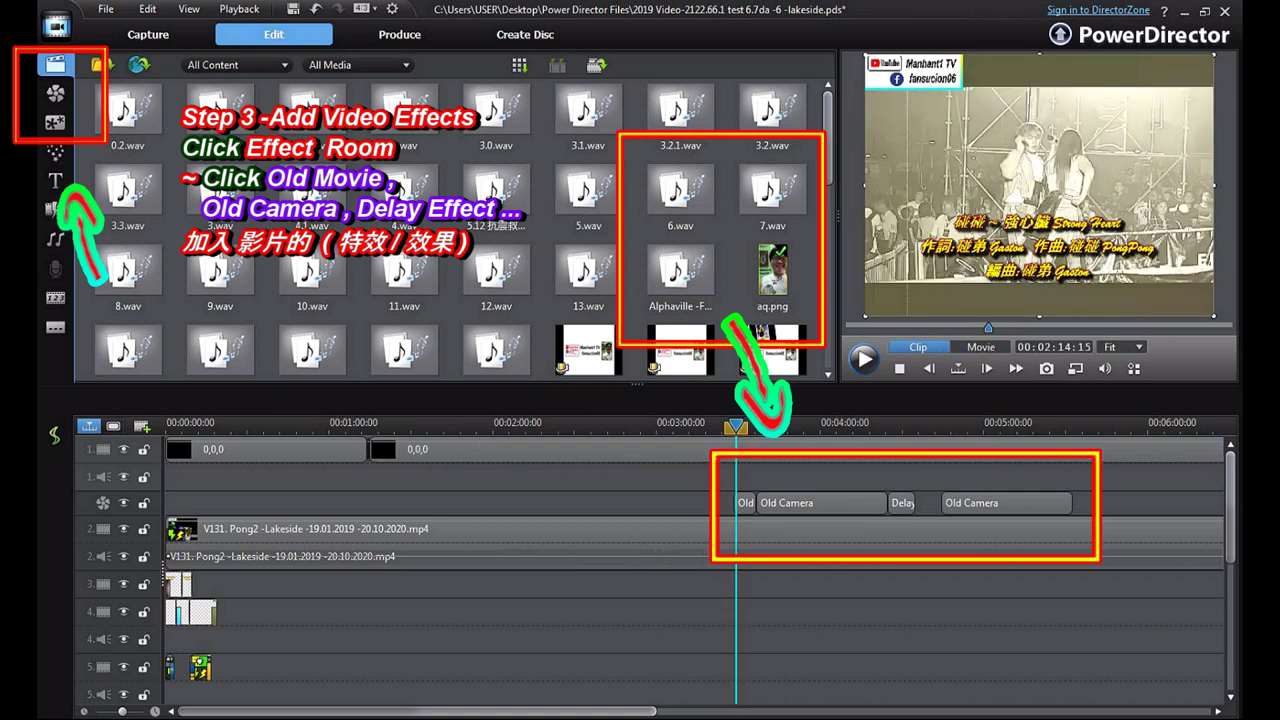
click(752, 425)
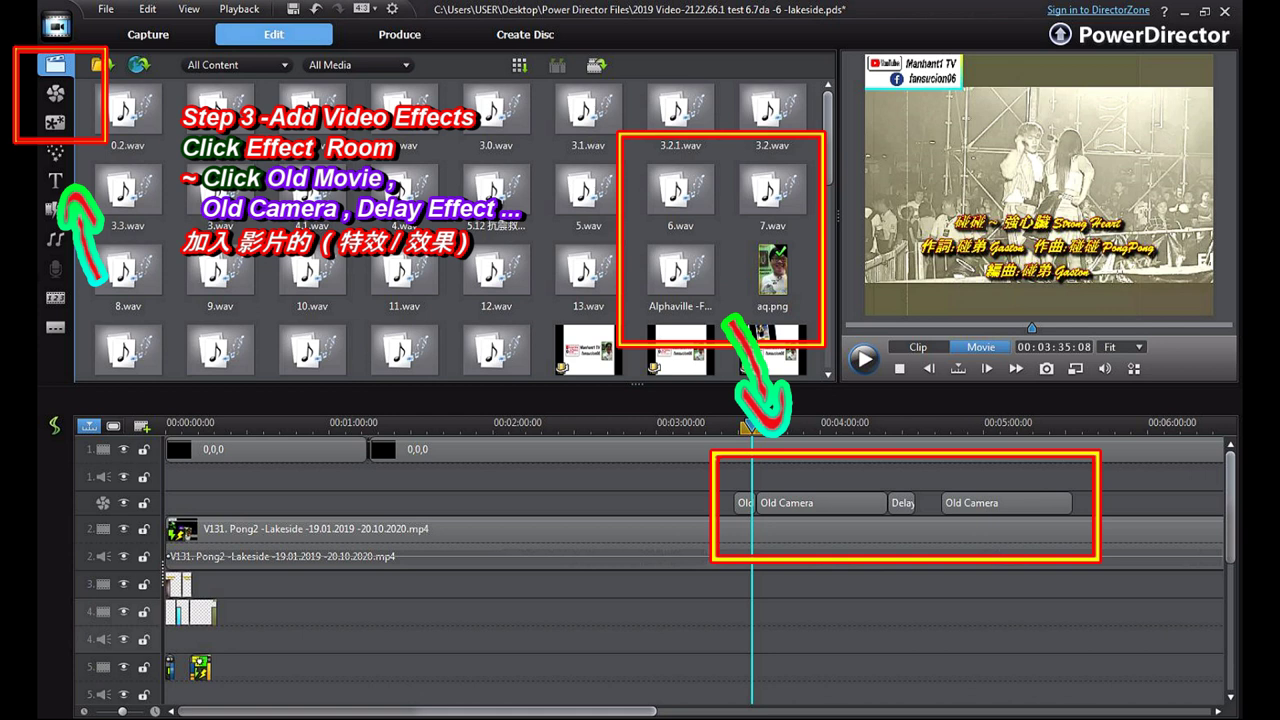
click(742, 425)
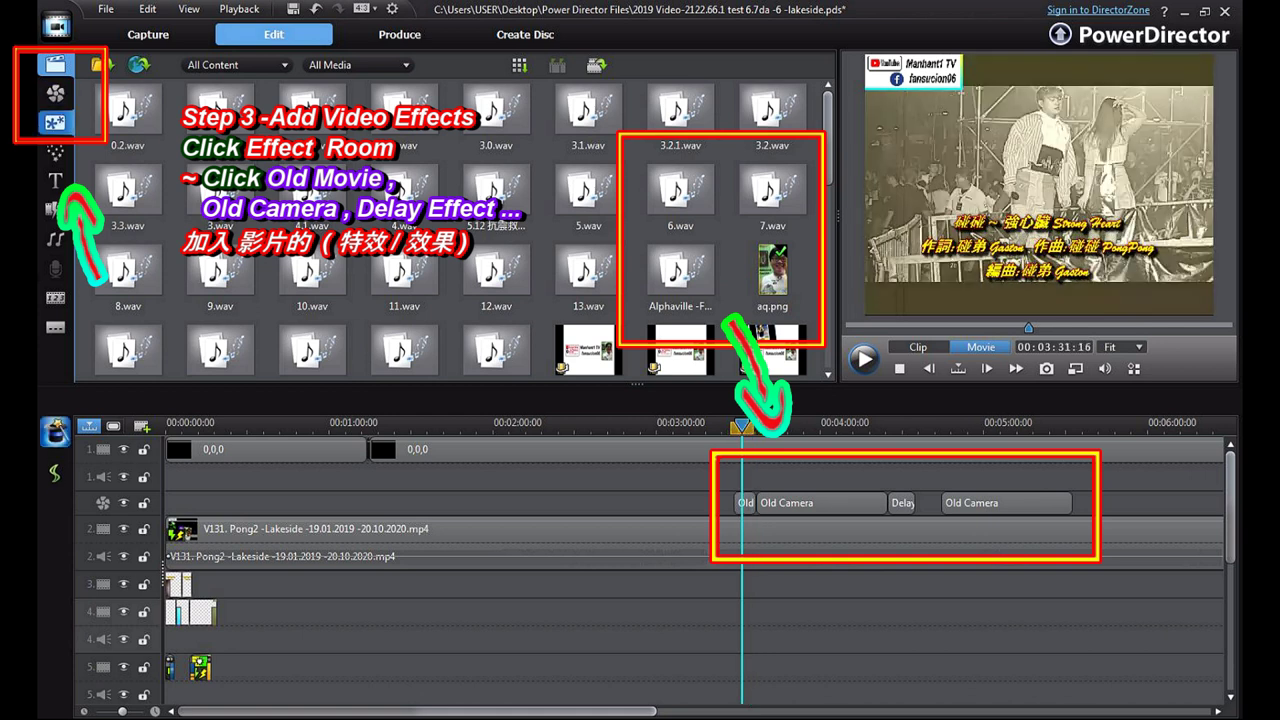
- Find the Old Movie effect in the Effect Room and view its sample
click(55, 93)
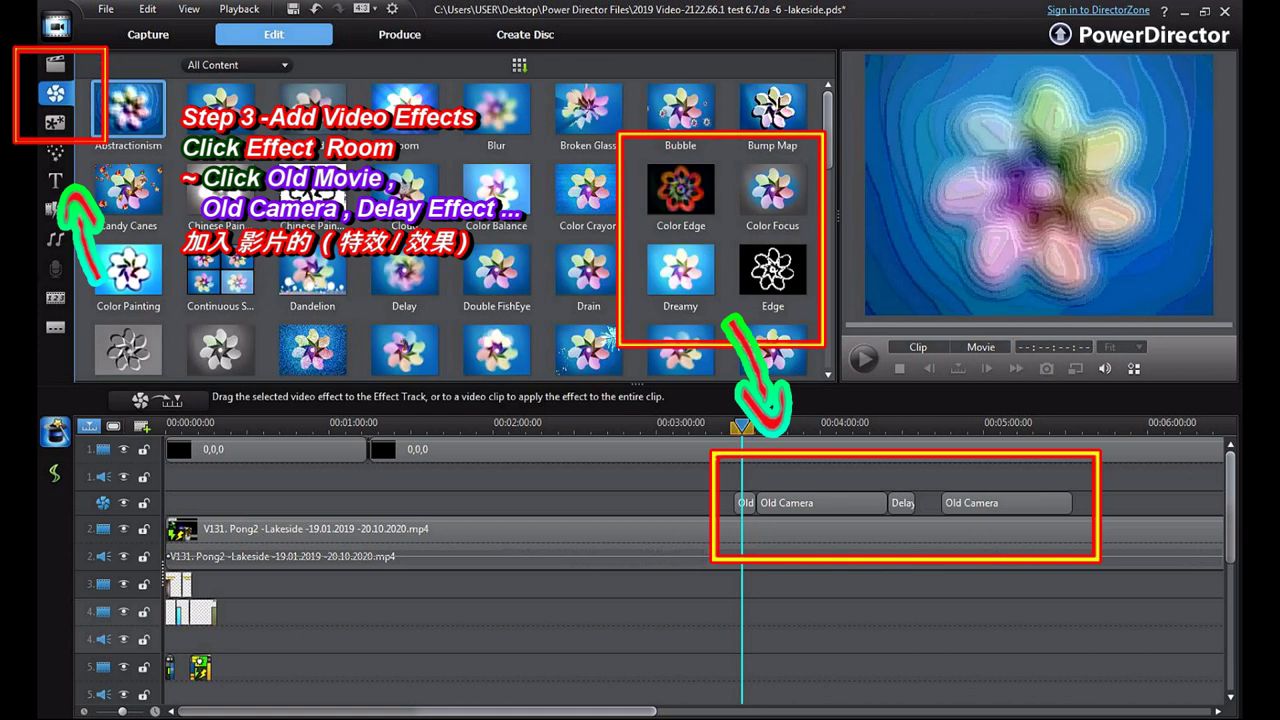
scroll(460, 230, down, 5)
drag(829, 221, 829, 223)
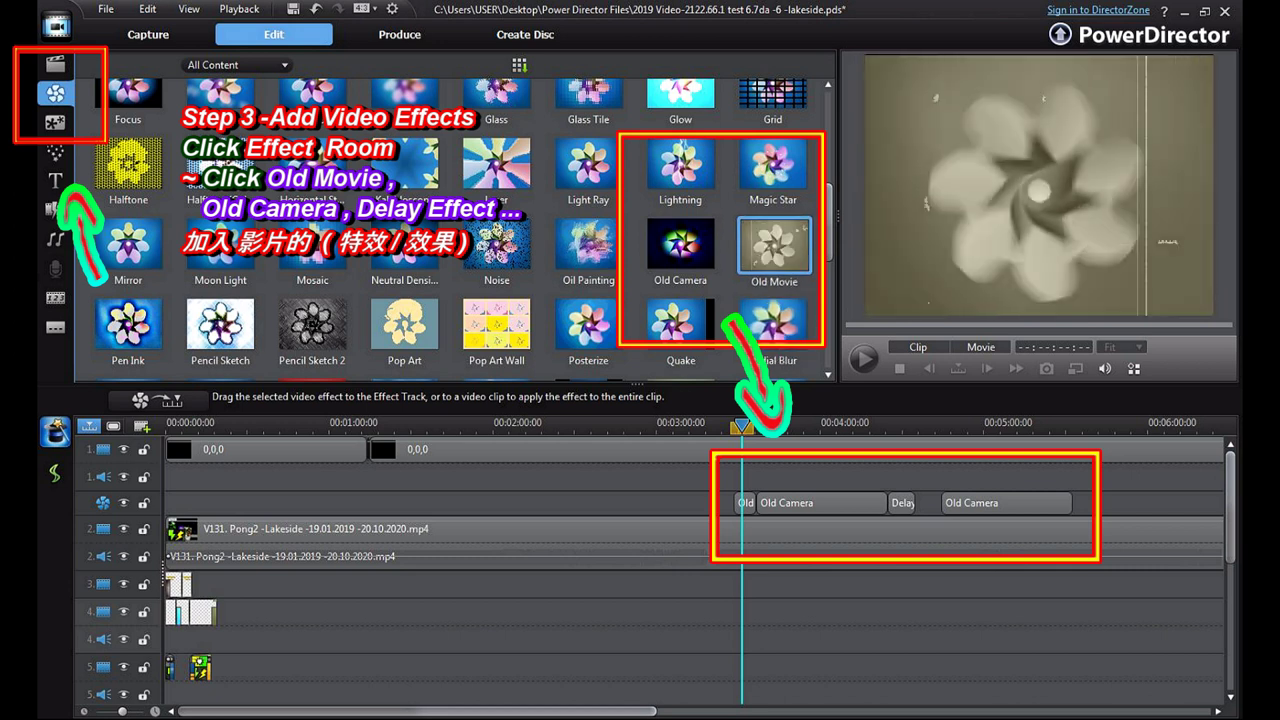
- Select the first Old Camera effect on the effect track and check it in the preview
click(820, 503)
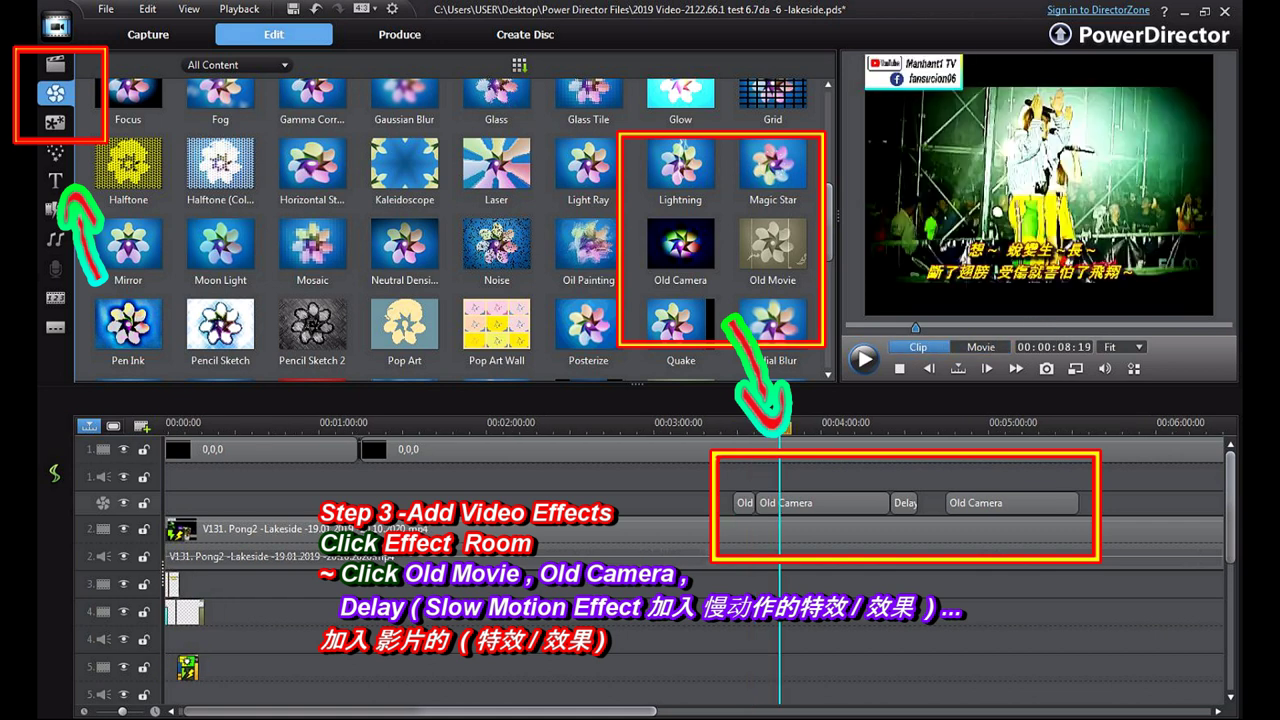
click(118, 585)
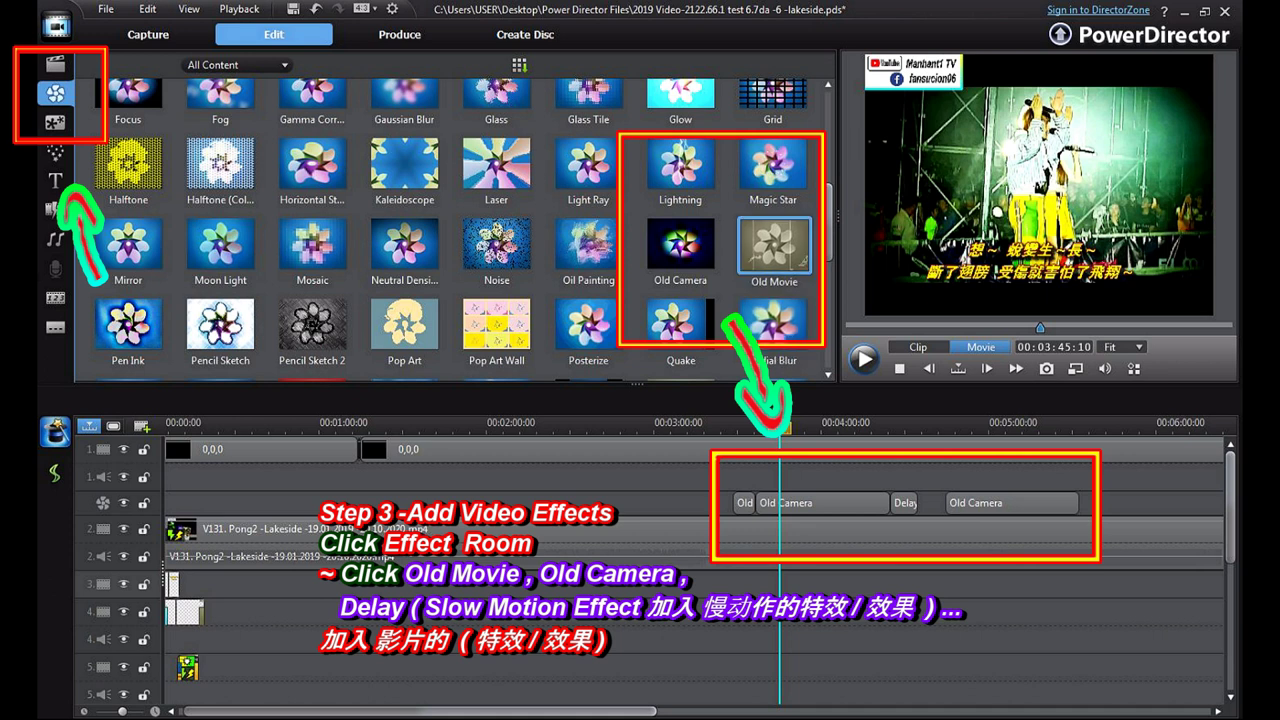
click(822, 503)
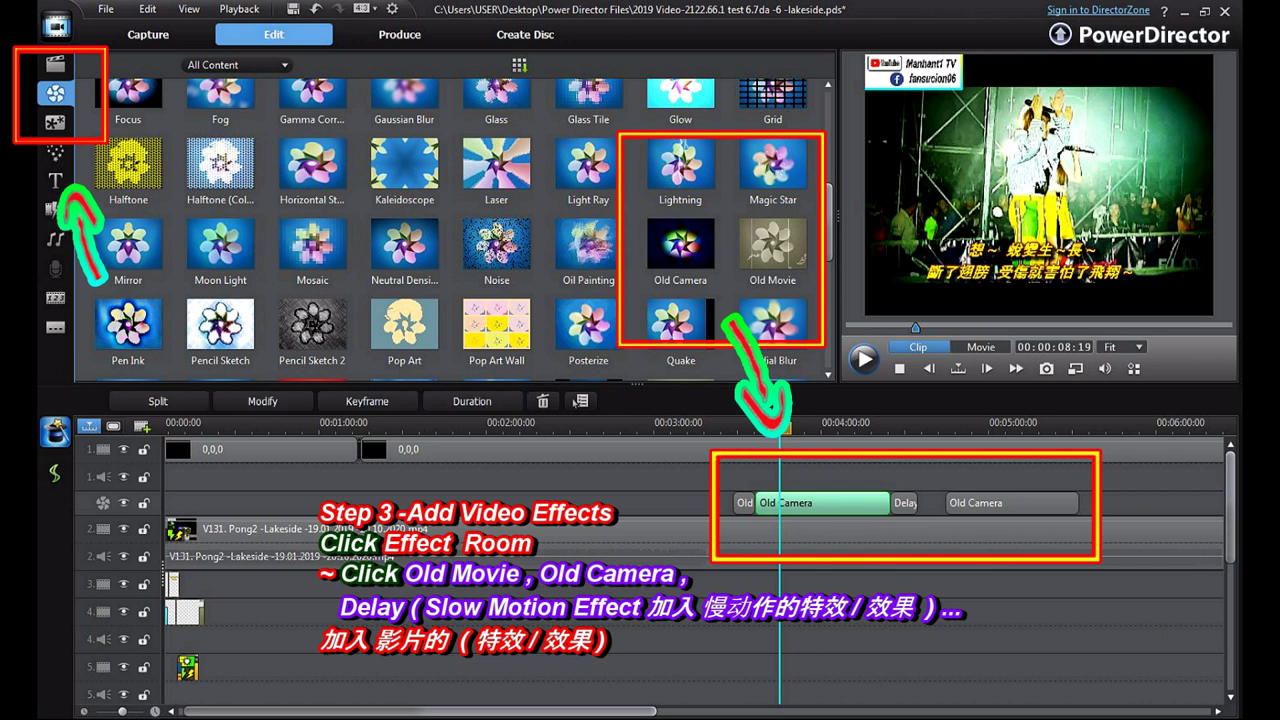
- Examine the Delay effect on the effect track and its library sample, and preview the movie at 00:04:28:23
click(904, 503)
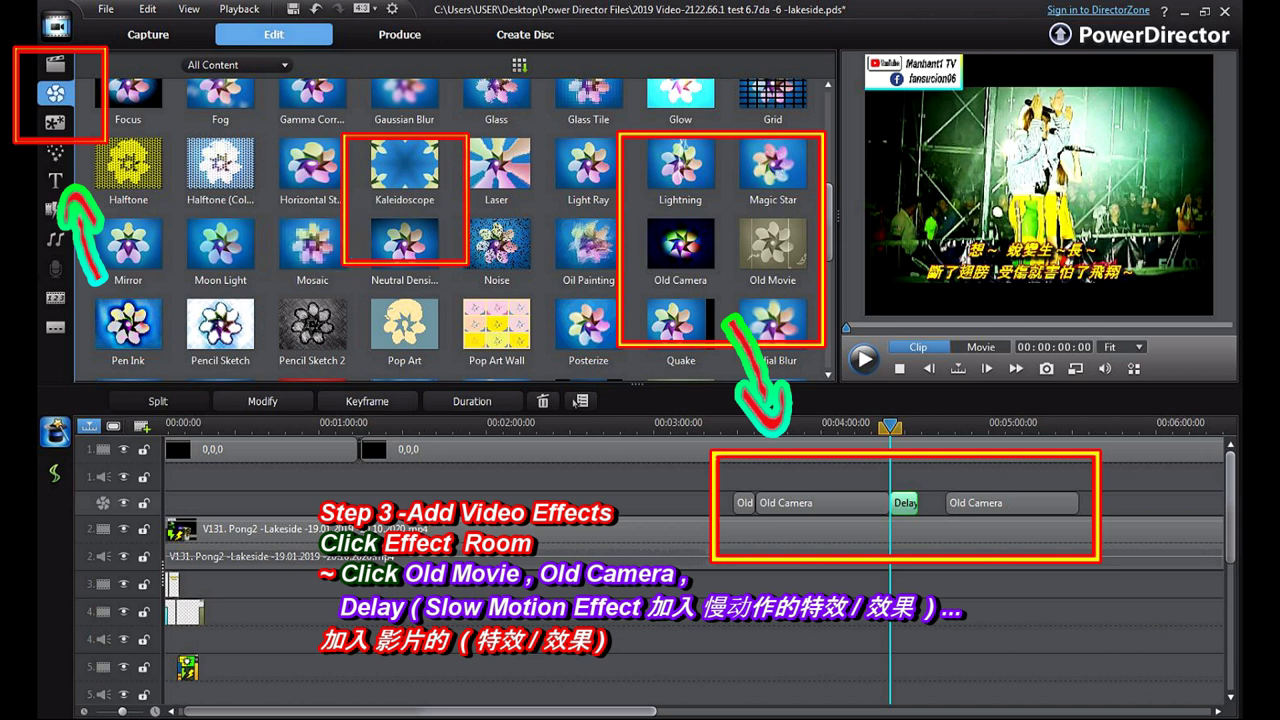
scroll(454, 230, up, 3)
drag(828, 162, 828, 150)
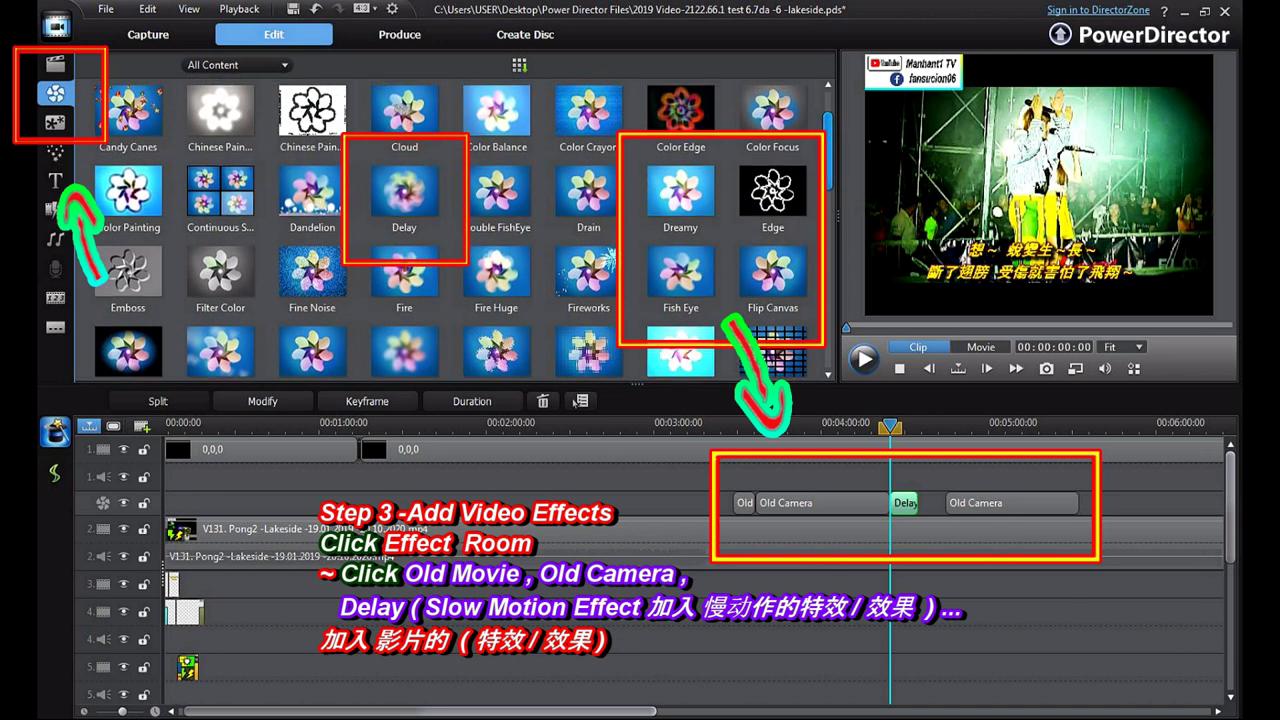
click(404, 192)
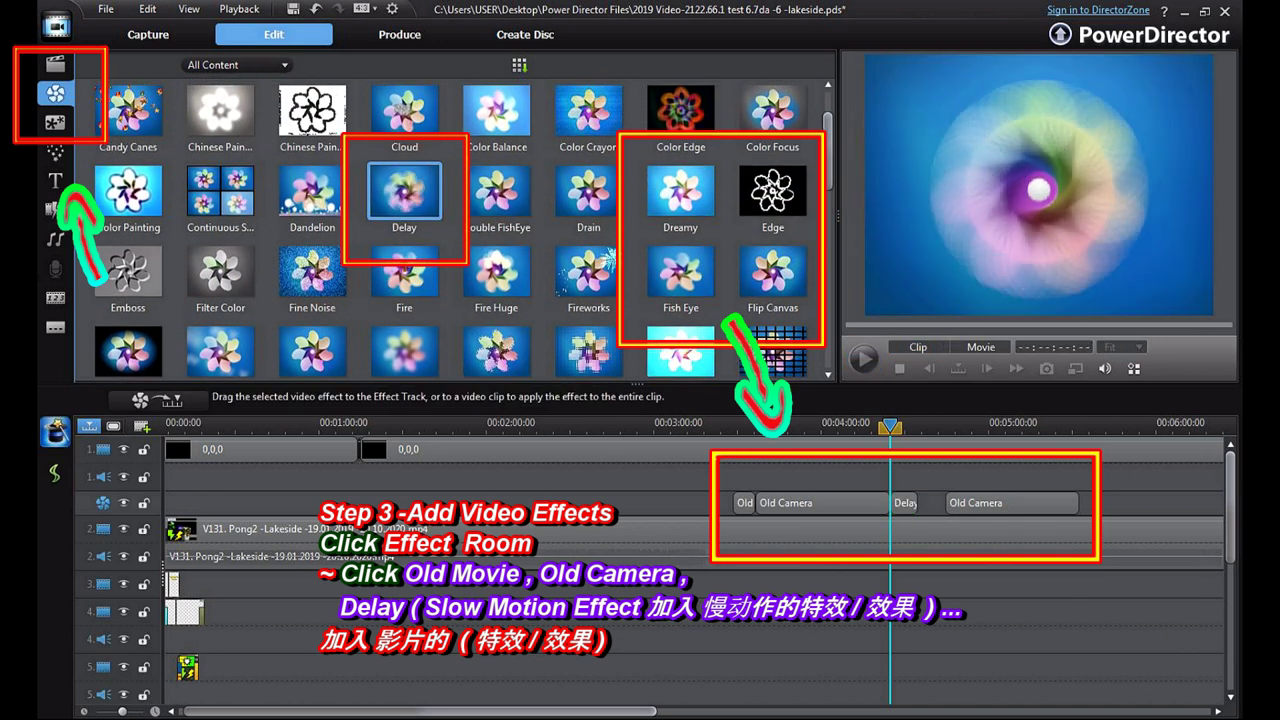
click(904, 503)
click(900, 426)
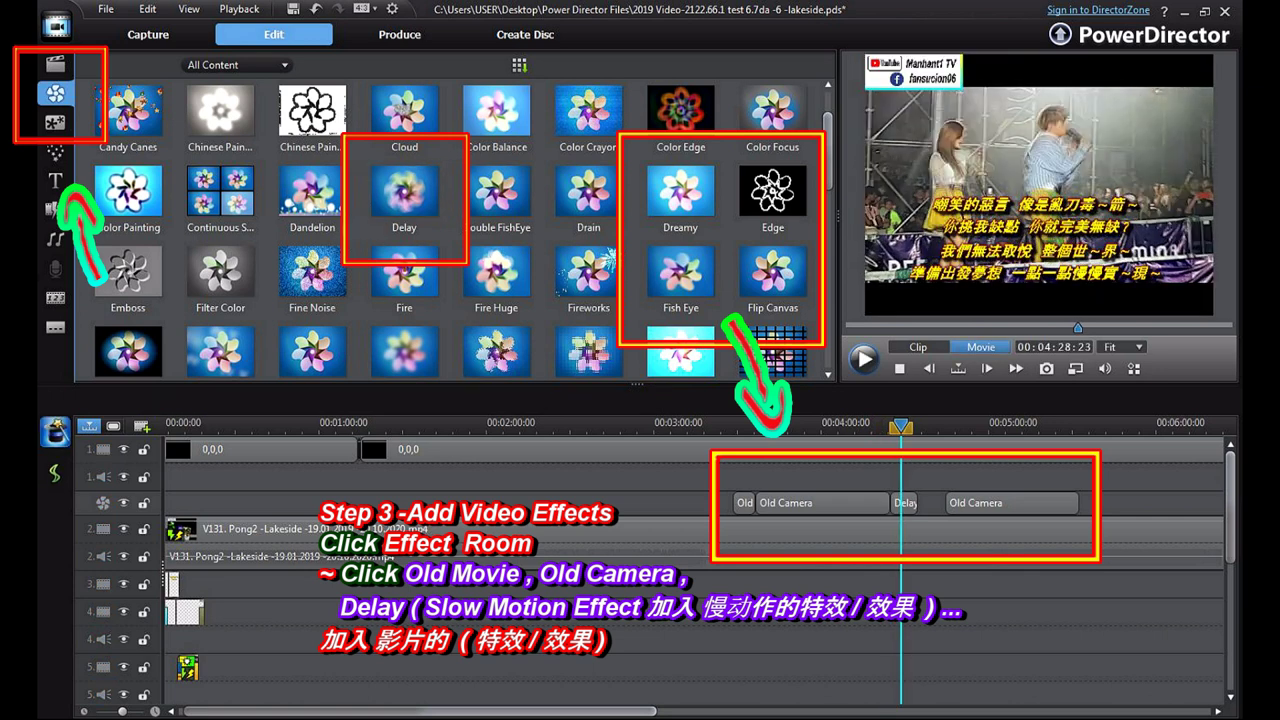
- Play the movie from 00:03:25:15 up to the start of the first effect on the effect track
click(729, 426)
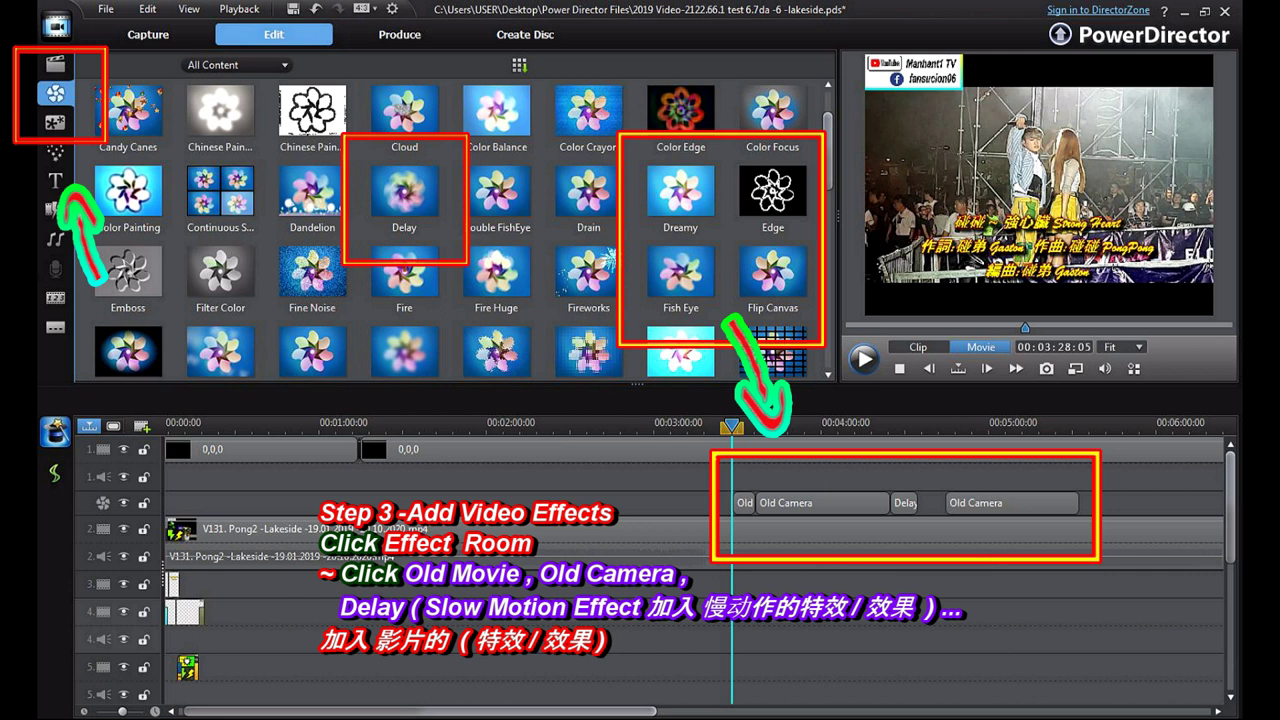
drag(732, 426, 724, 426)
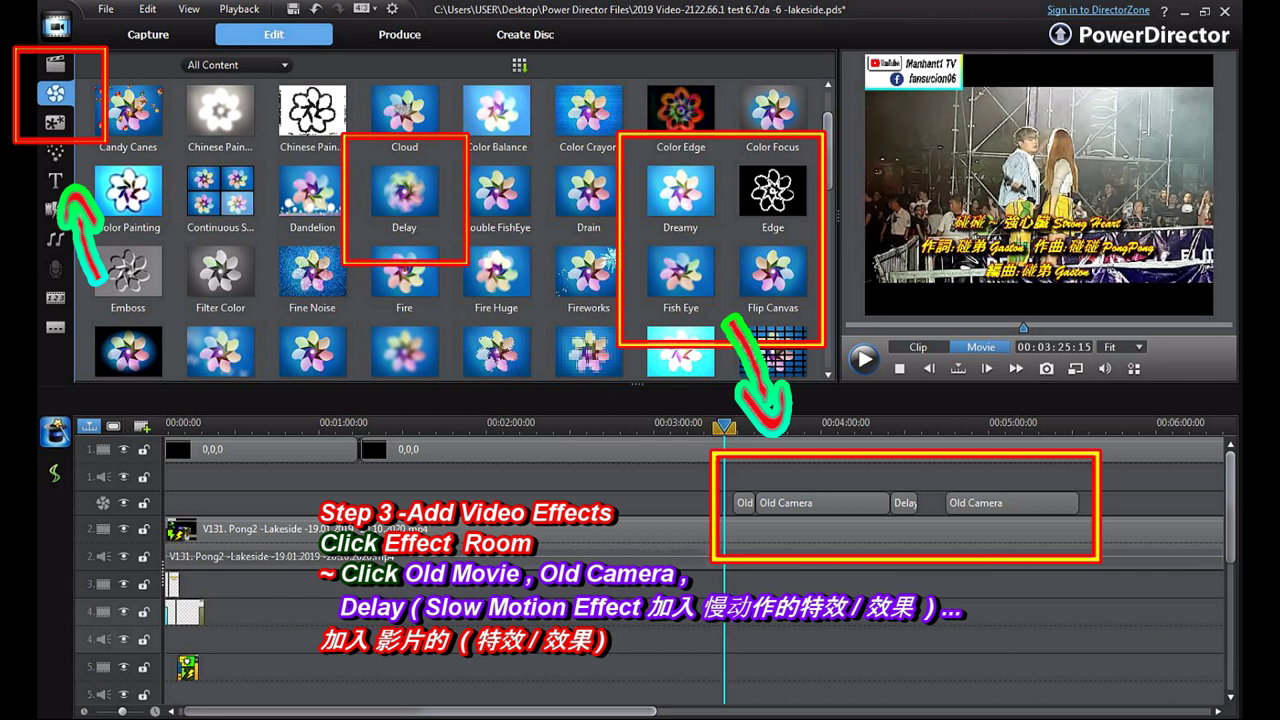
key(space)
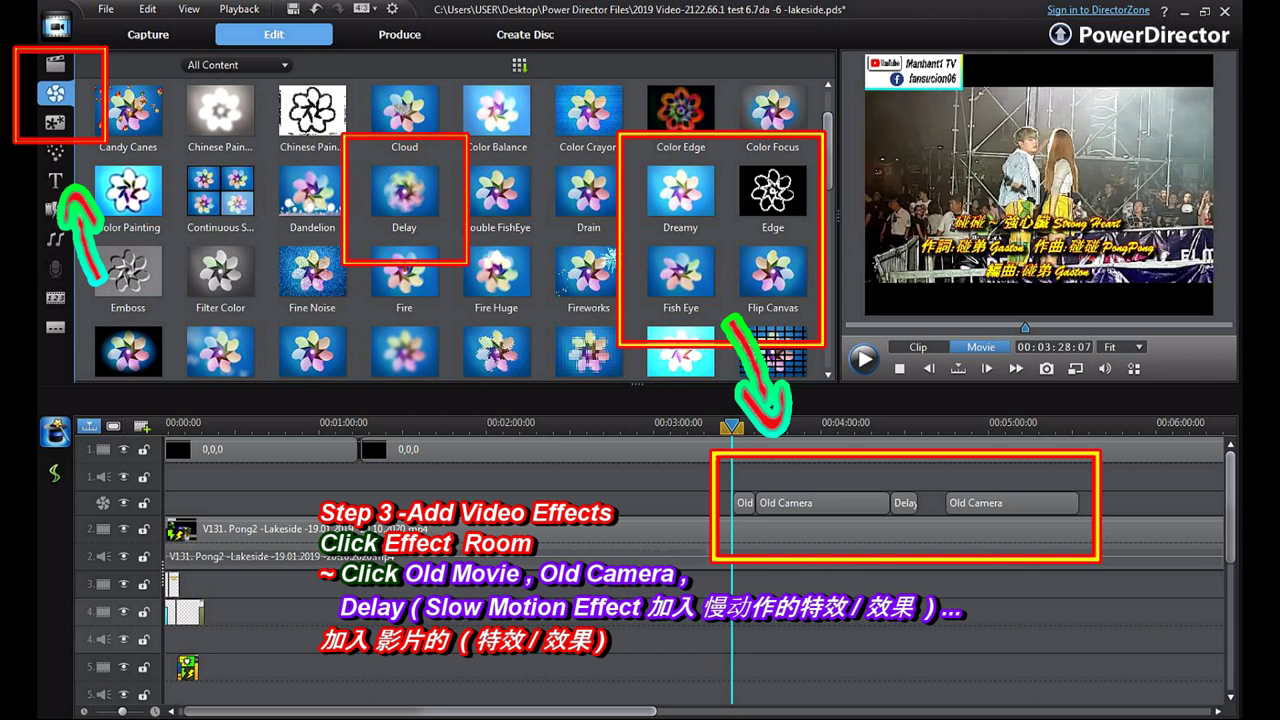
- Play the movie from 00:03:28:07 through the first effect on the effect track while finding Old Camera in the effect library
click(1105, 368)
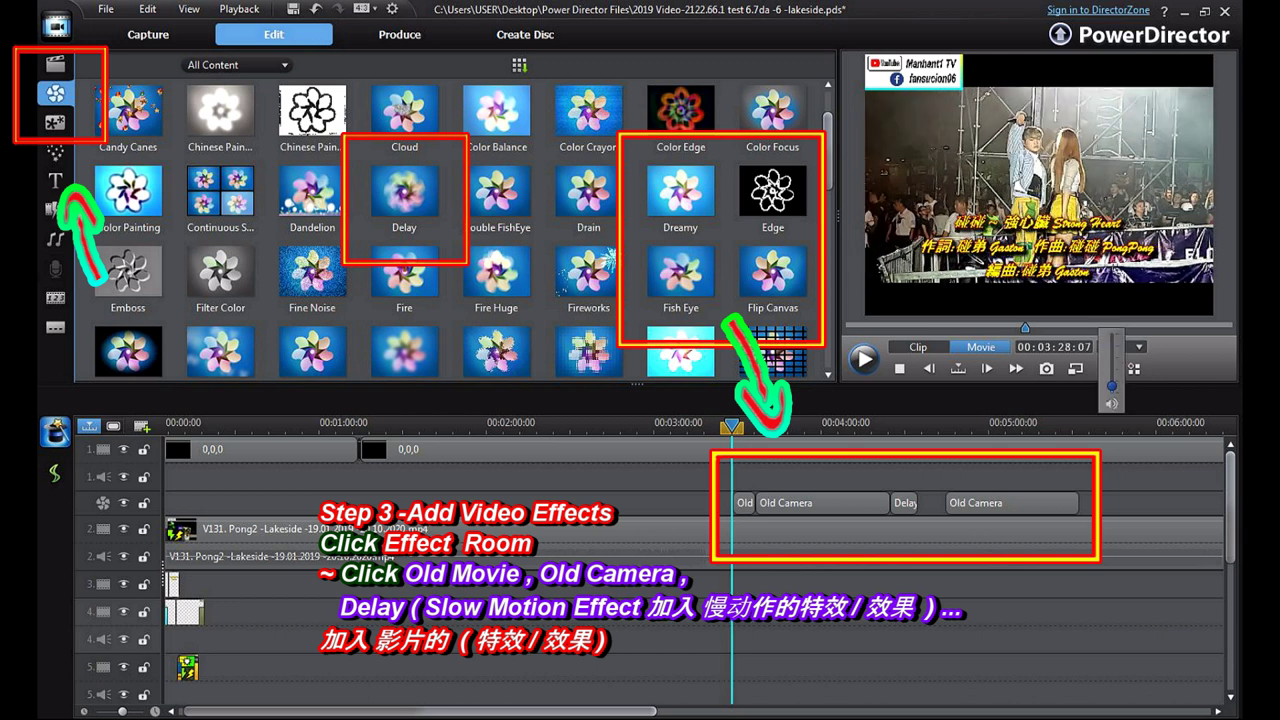
click(863, 359)
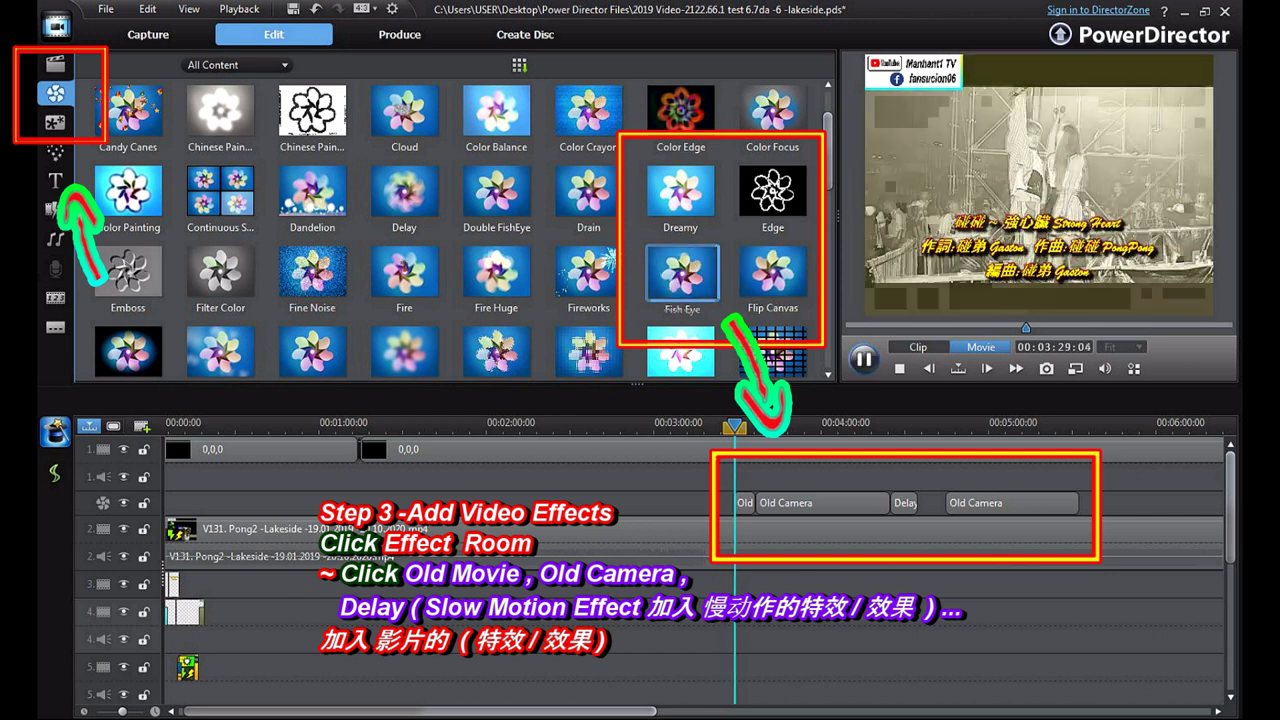
scroll(773, 220, down, 5)
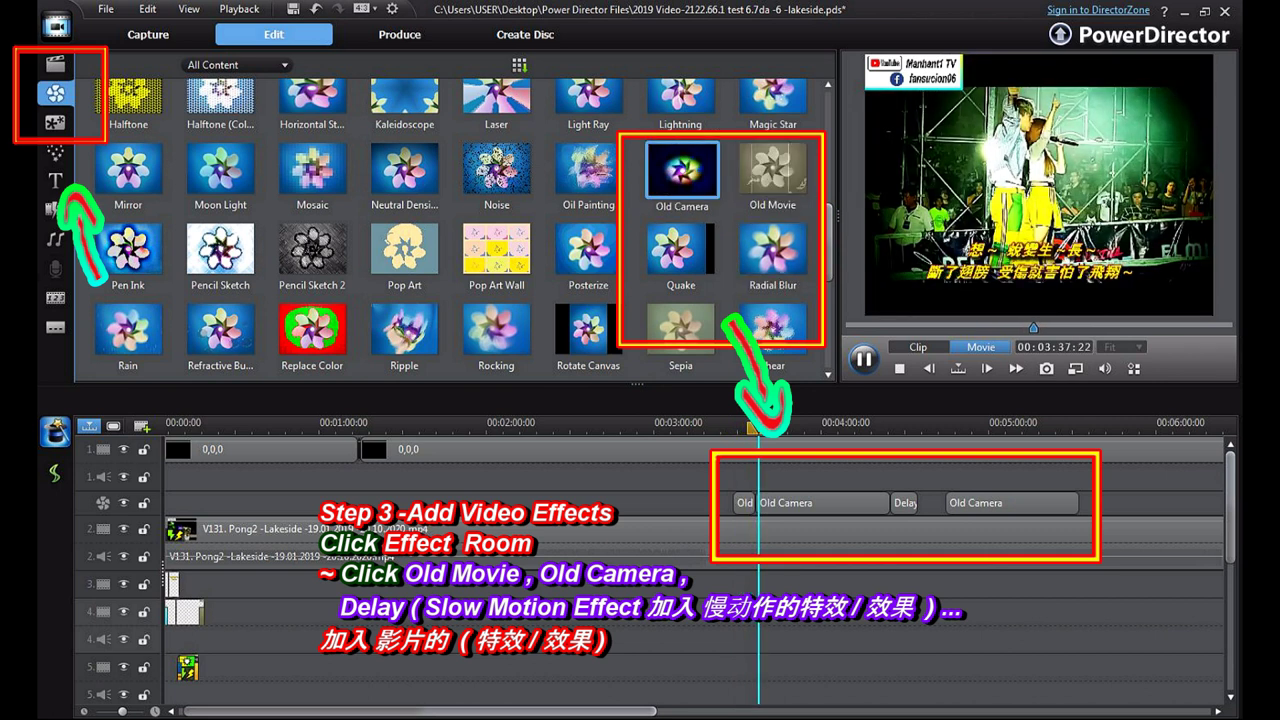
- View the Old Camera effect in the library and play the movie onward from 00:03:38:21
click(681, 168)
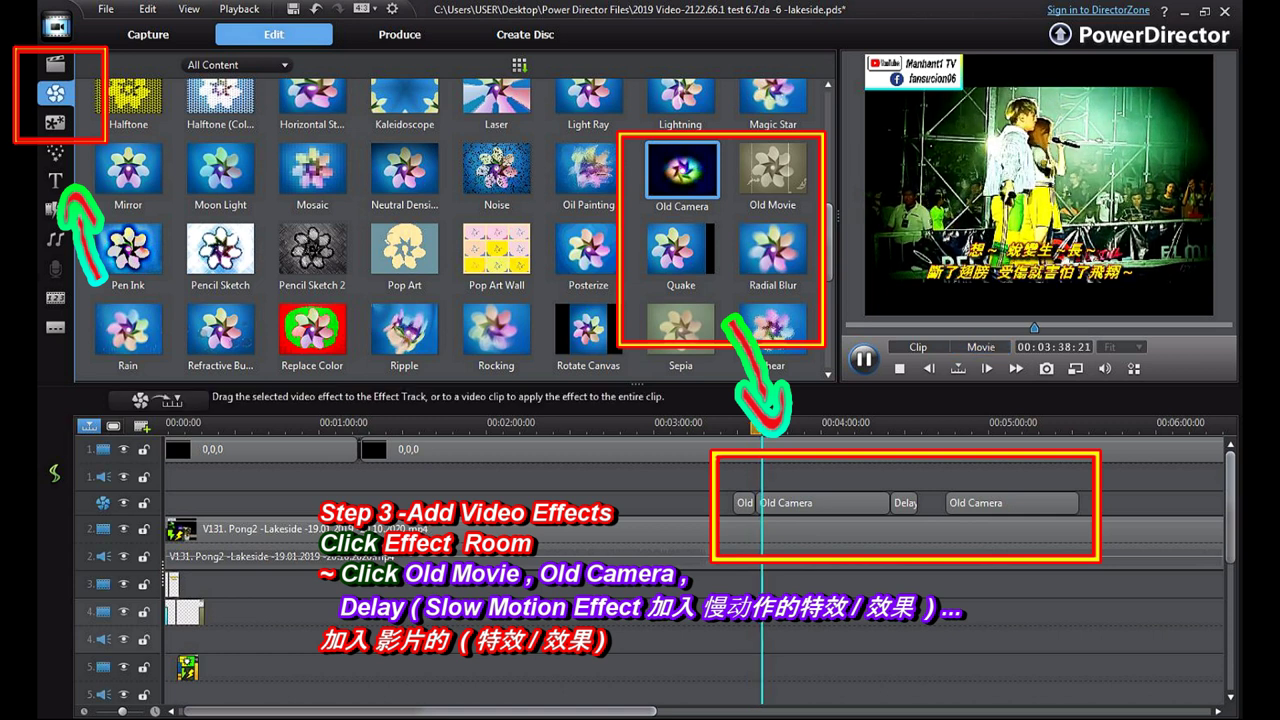
click(981, 347)
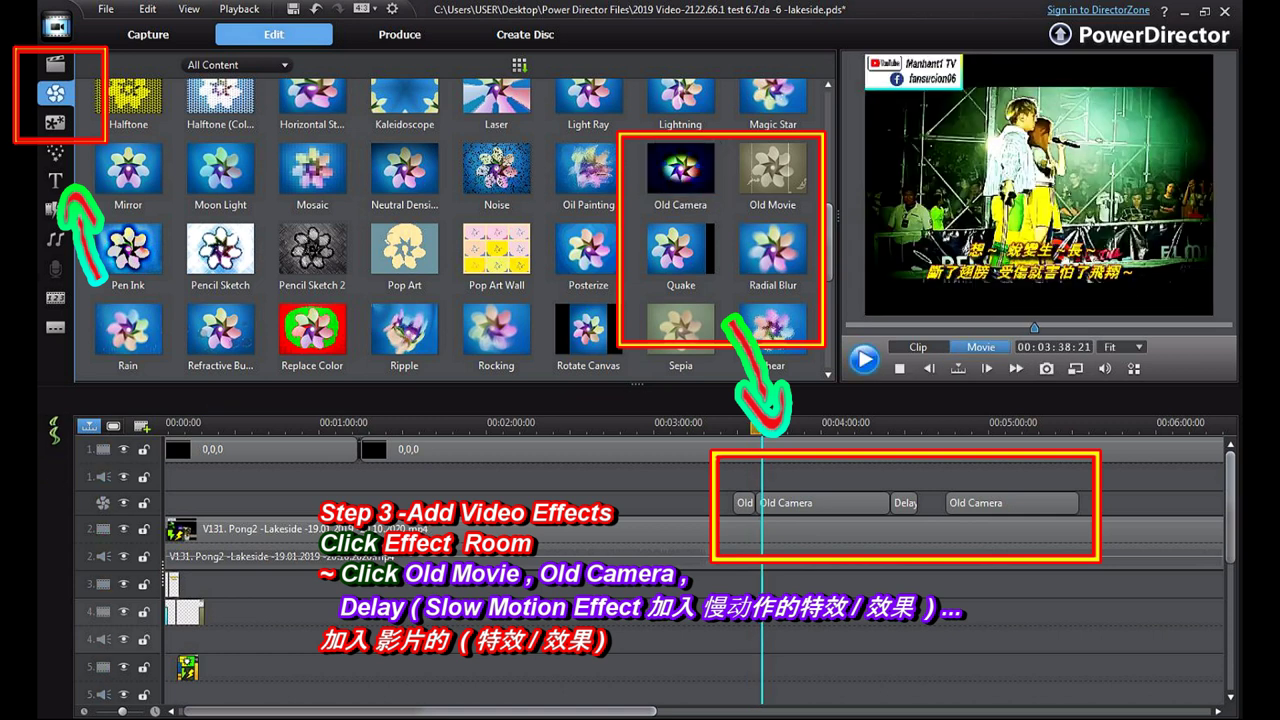
click(864, 358)
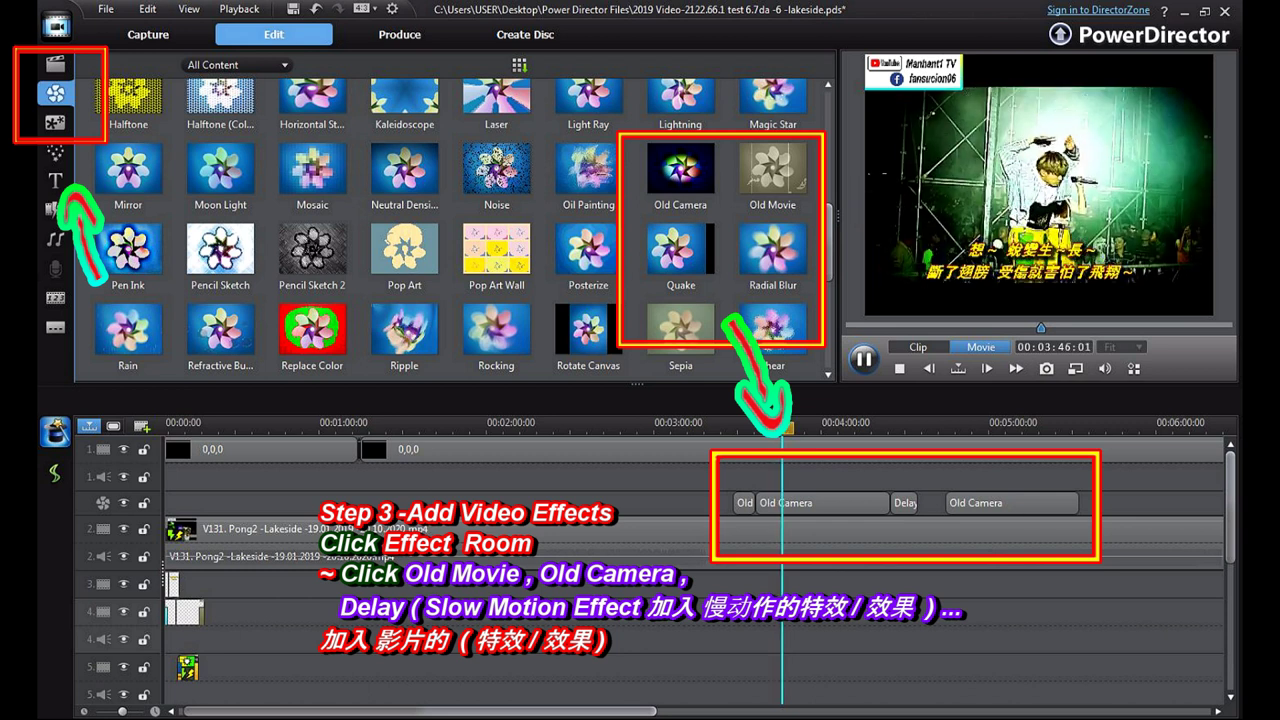
- Select the second Old Camera effect on the effect track and play its section in the clip preview
click(904, 503)
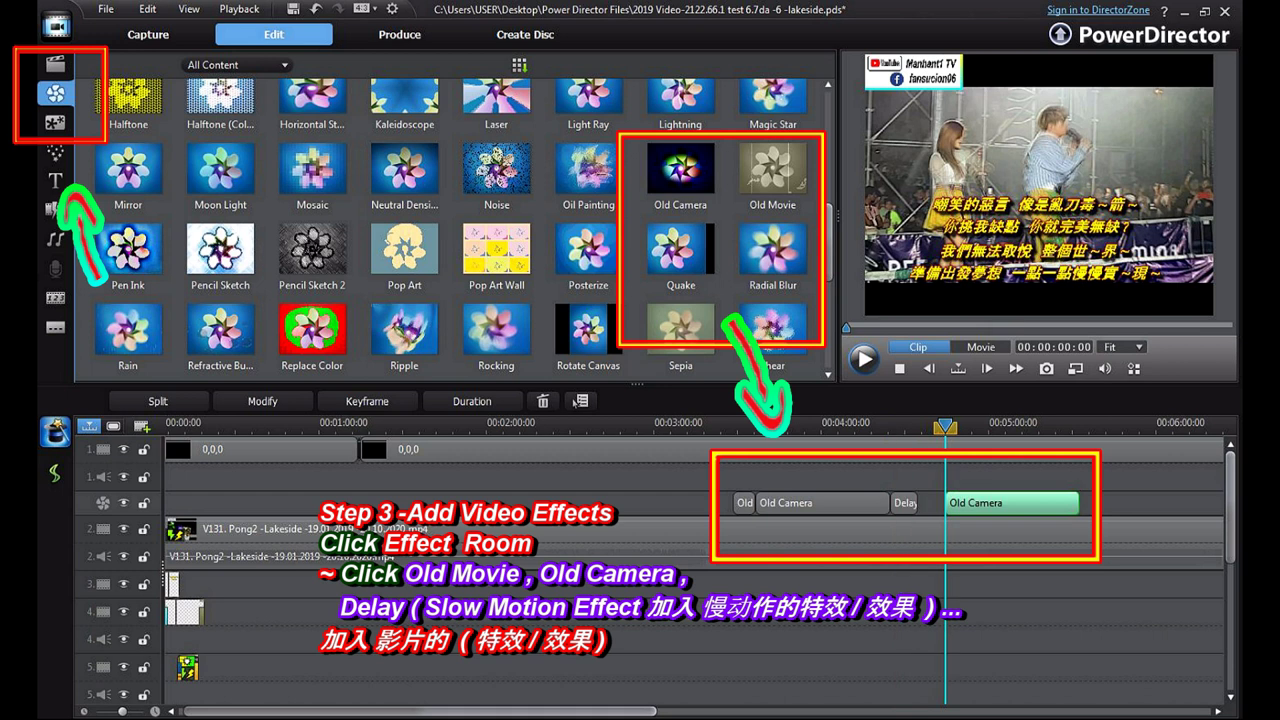
key(space)
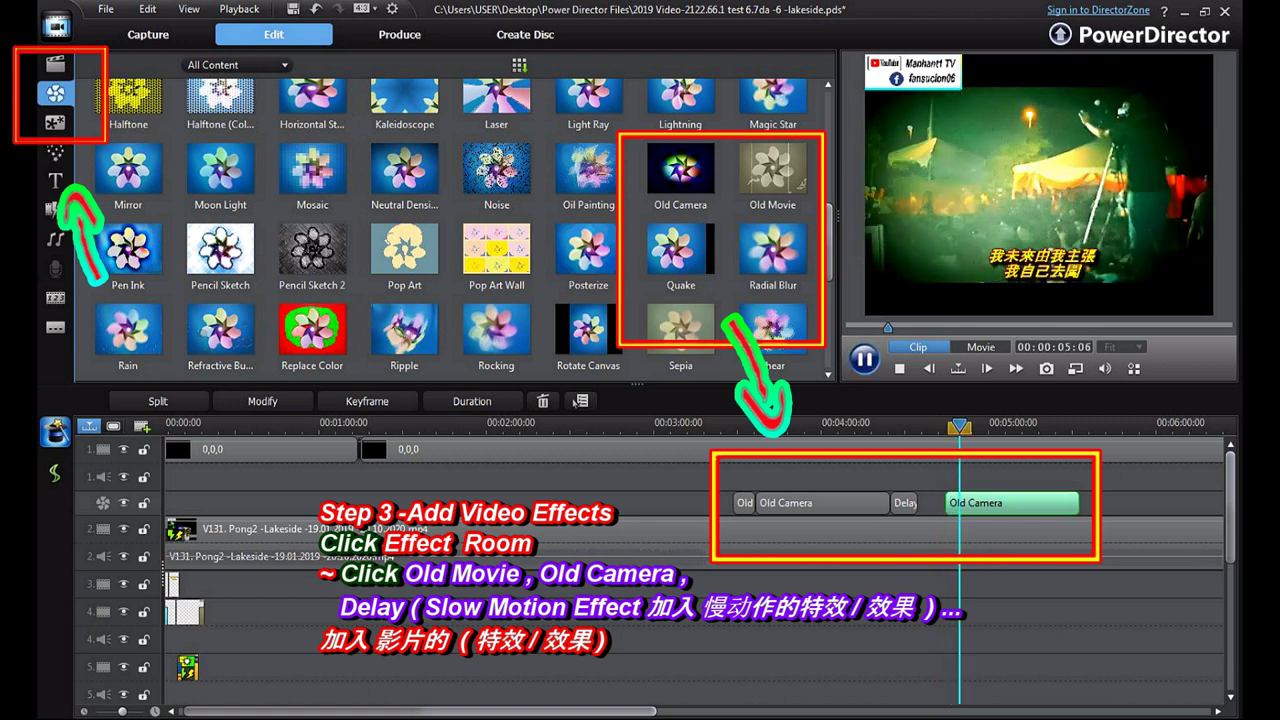
key(space)
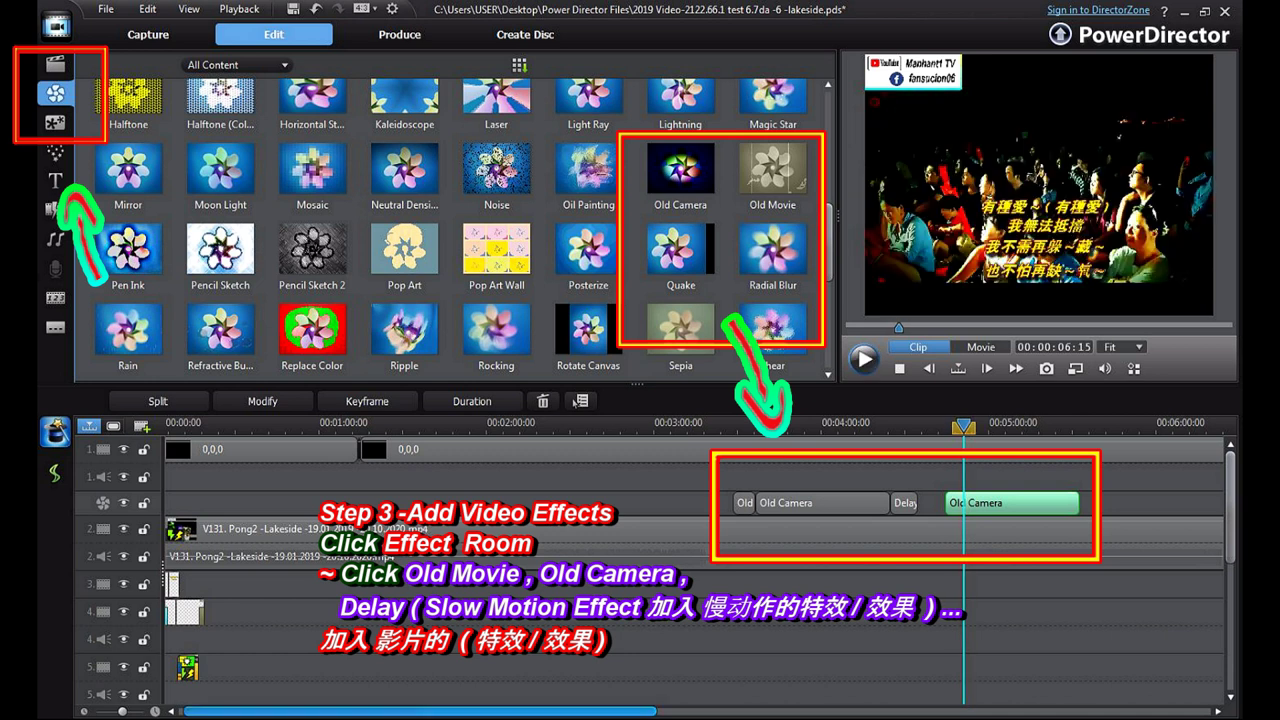
- Select the last effect on the effect track, near the end of the movie, and play its section
drag(420, 711, 637, 711)
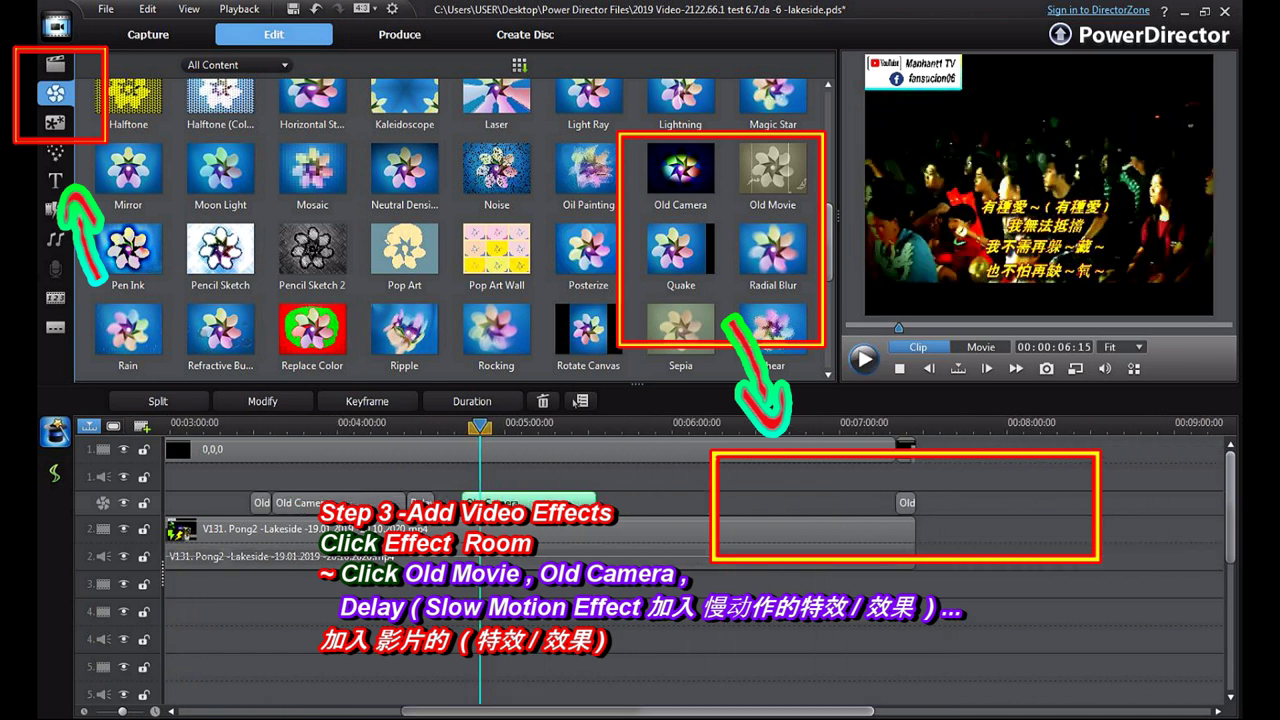
click(906, 503)
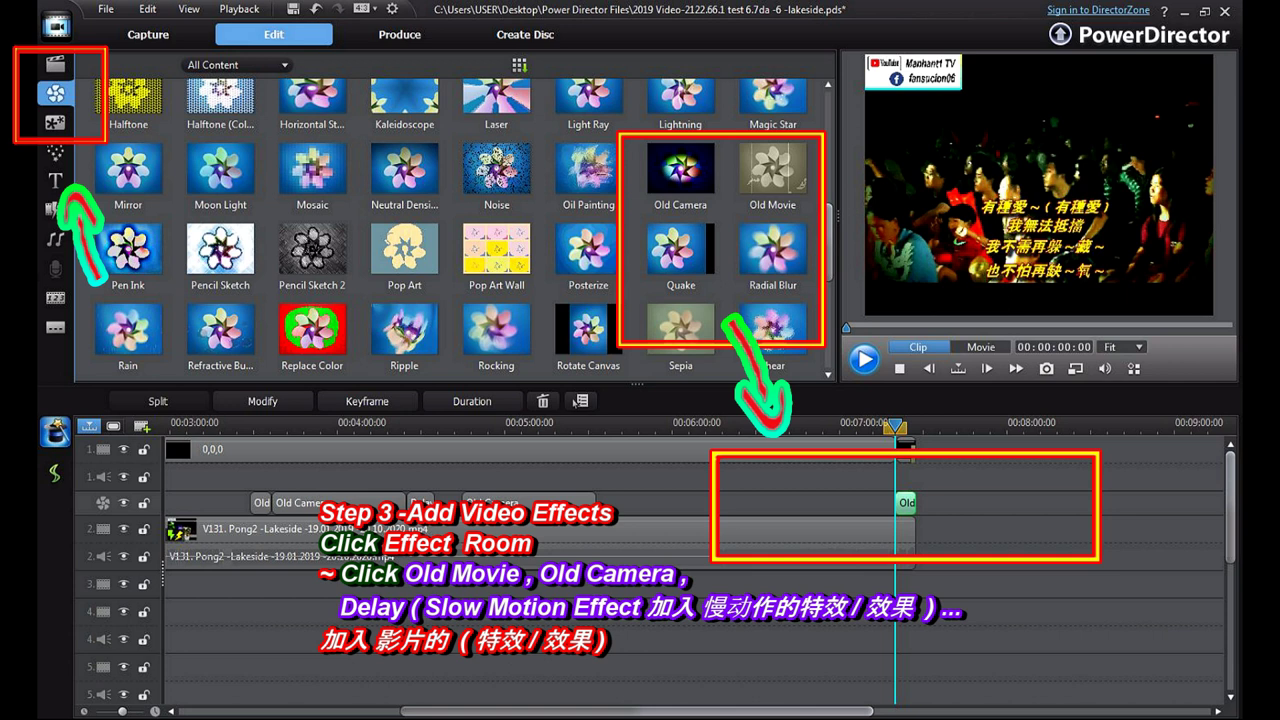
key(space)
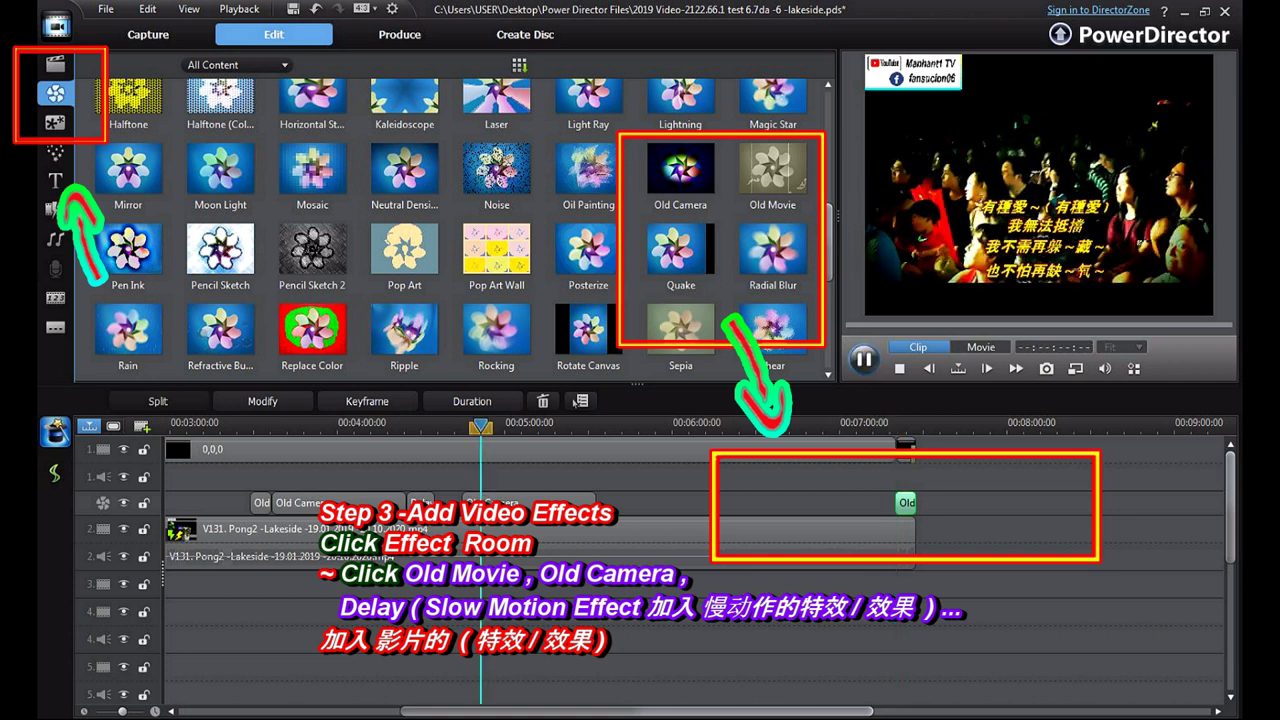
key(space)
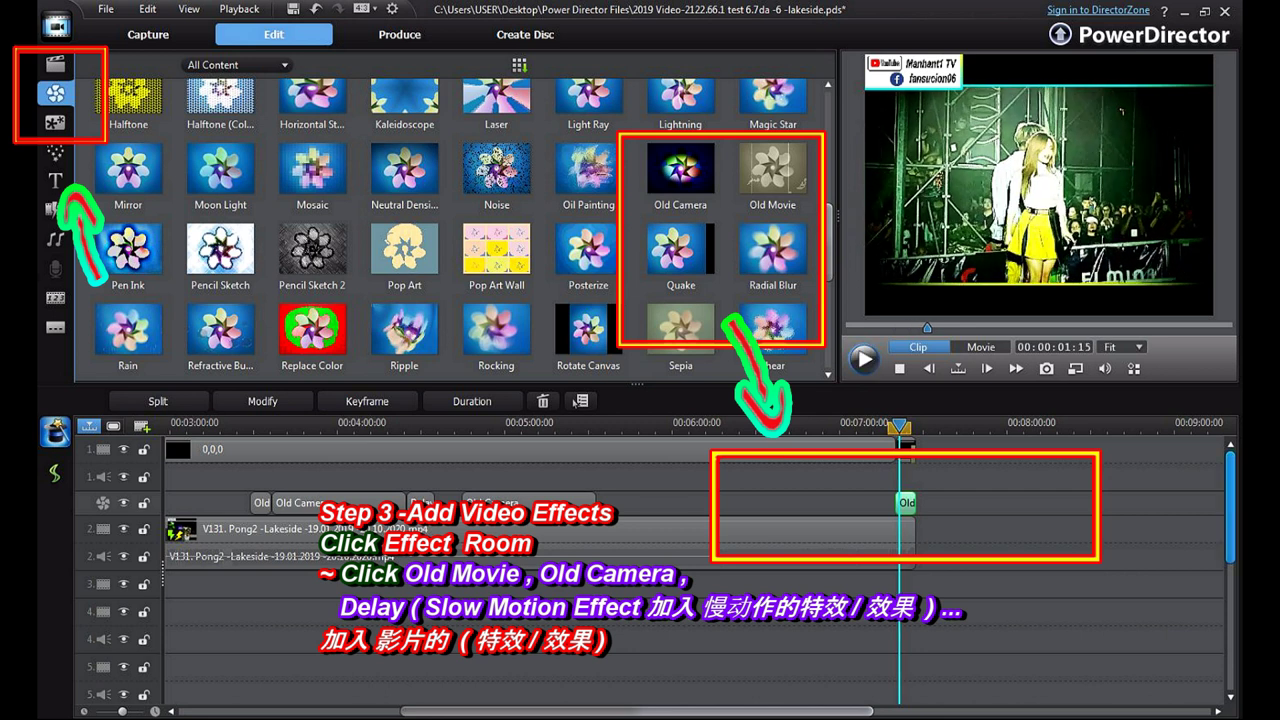
- Examine the title and image clips on tracks 3 to 8, select a track 4 title clip, and return to the movie's start
scroll(530, 570, down, 5)
drag(640, 711, 416, 711)
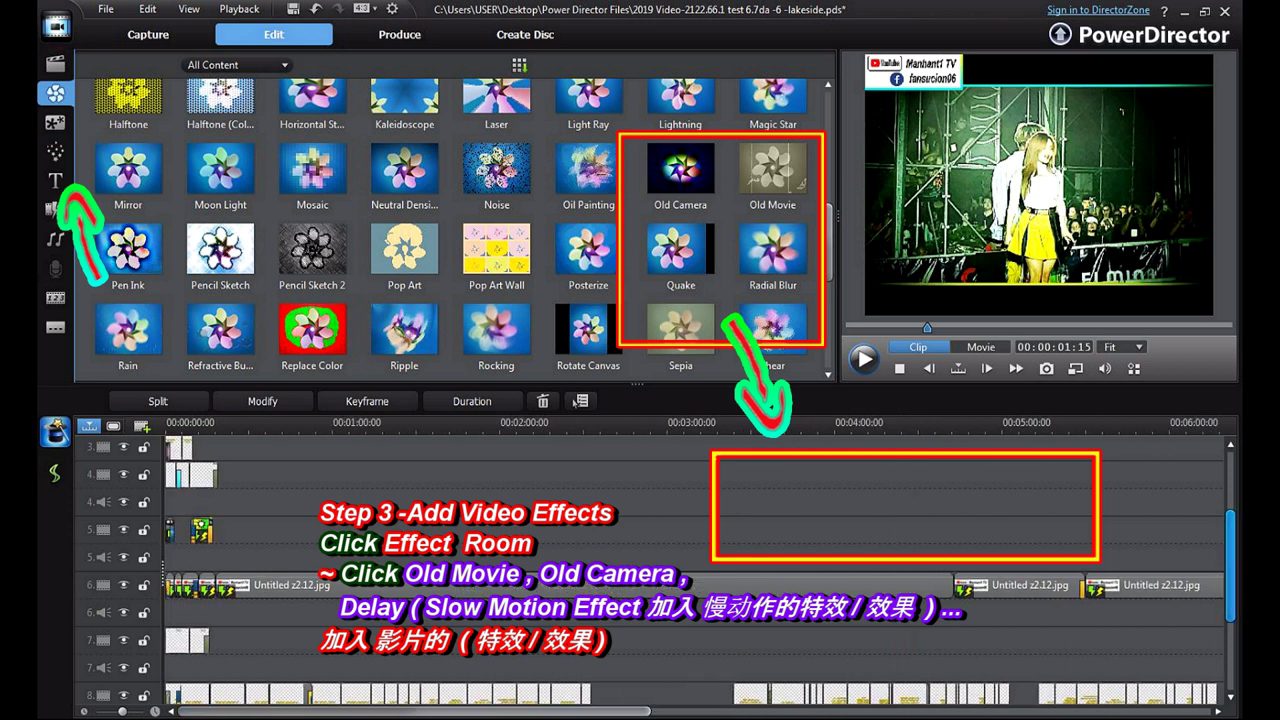
drag(1231, 566, 1231, 565)
scroll(384, 423, up, 5)
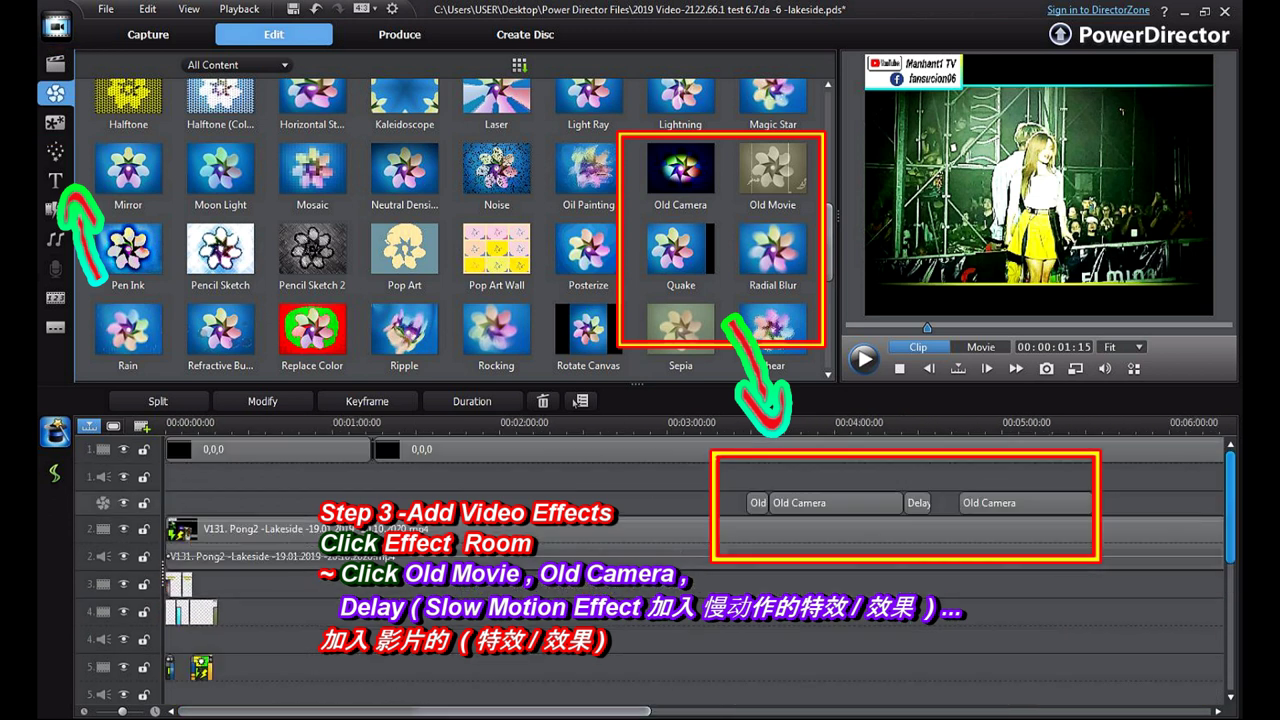
scroll(176, 423, down, 6)
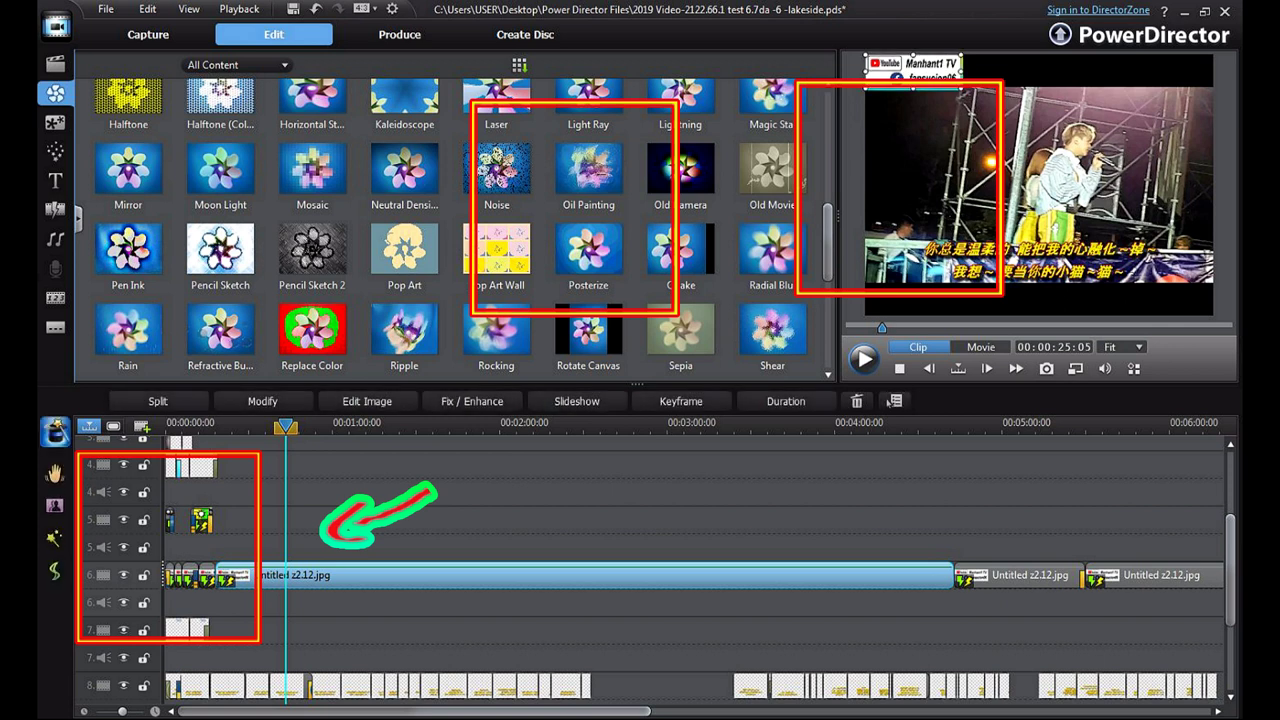
click(203, 467)
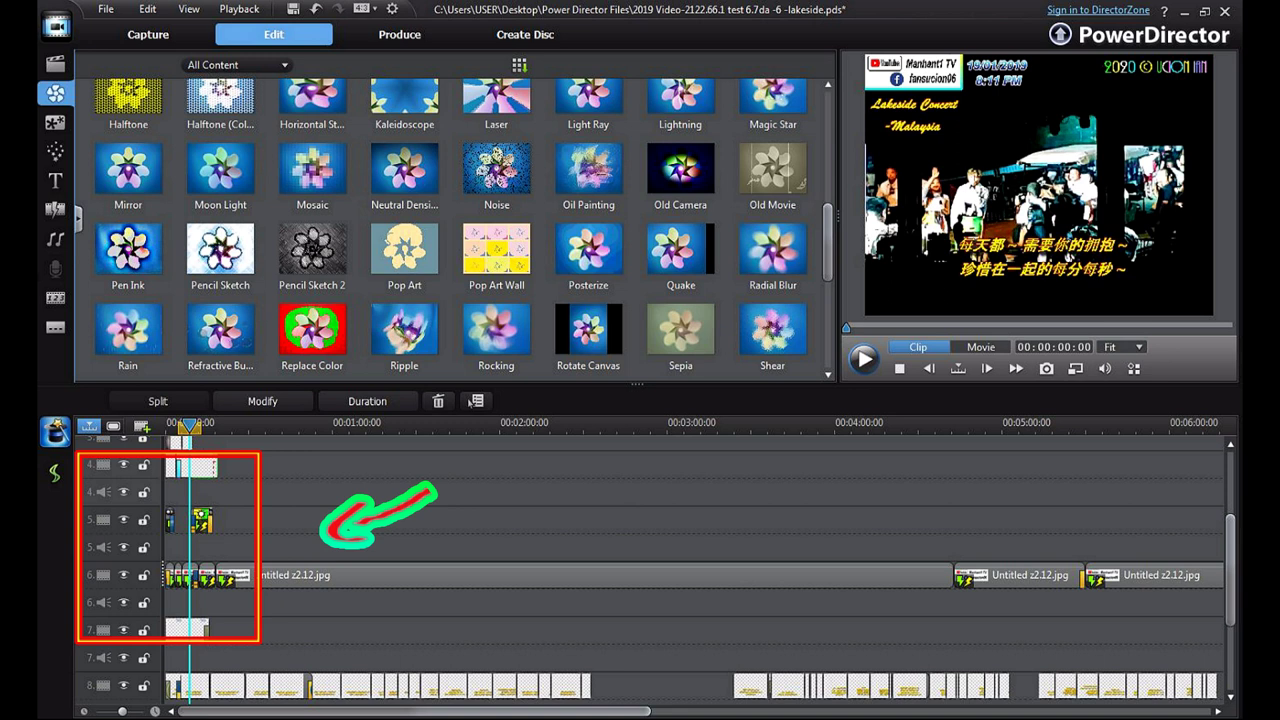
key(Home)
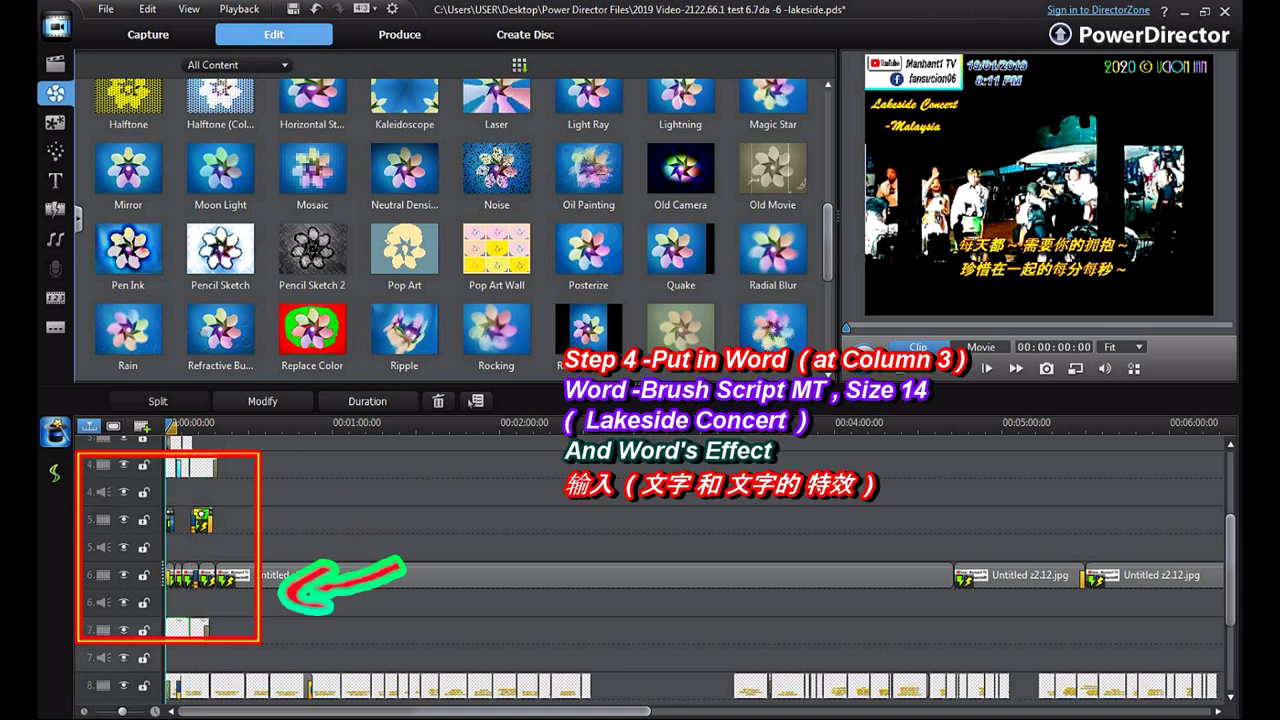
- View the first title clip on track 3 in the Title Designer and close the designer without making changes
drag(1230, 570, 1230, 526)
scroll(650, 560, up, 1)
click(175, 575)
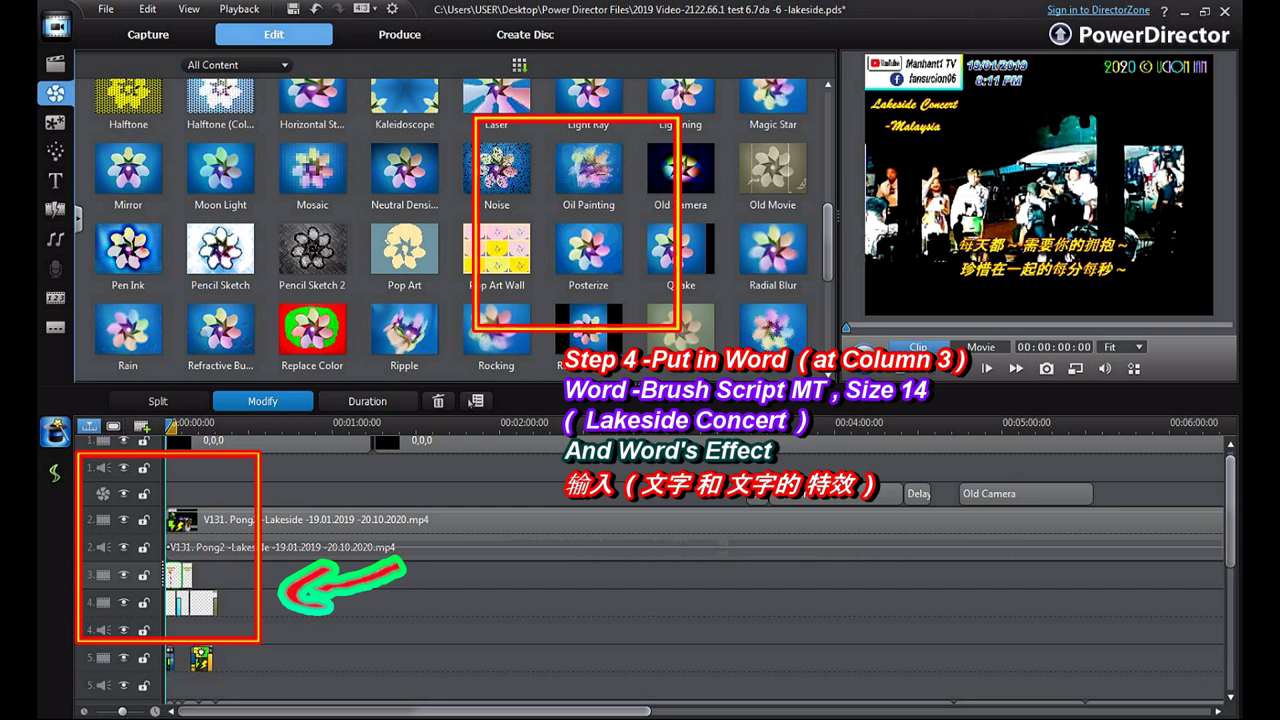
click(263, 401)
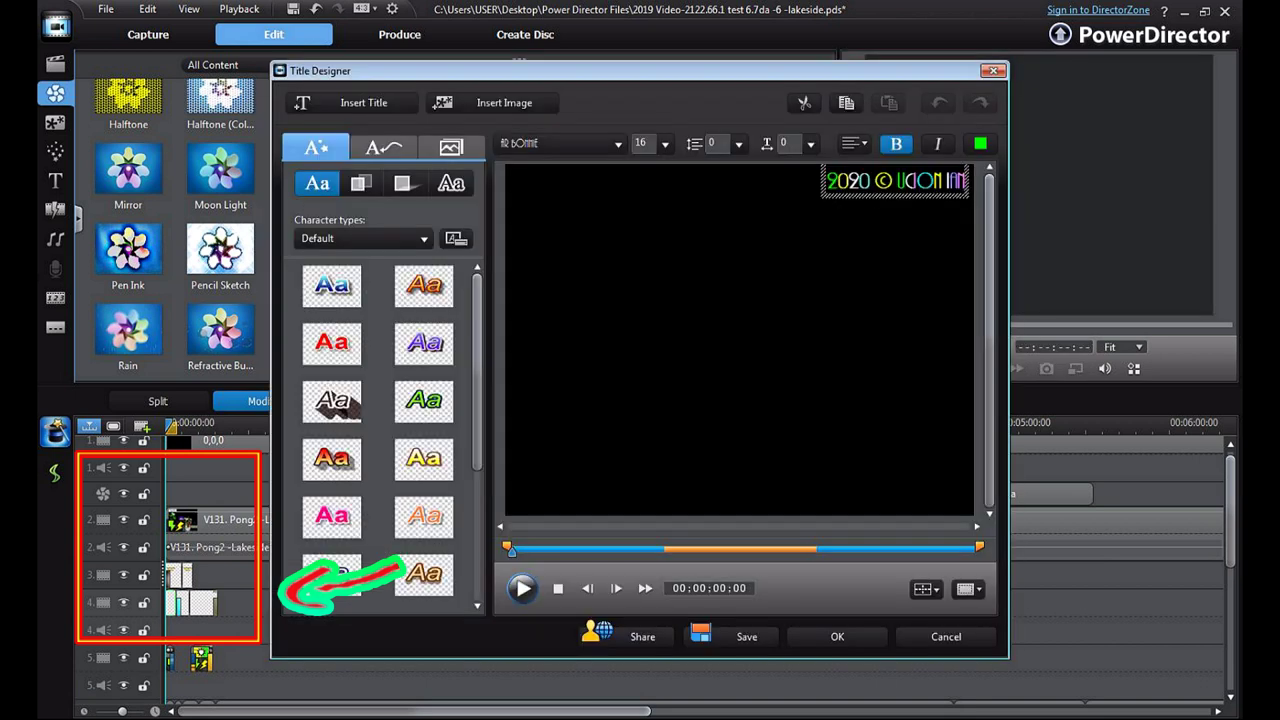
click(993, 71)
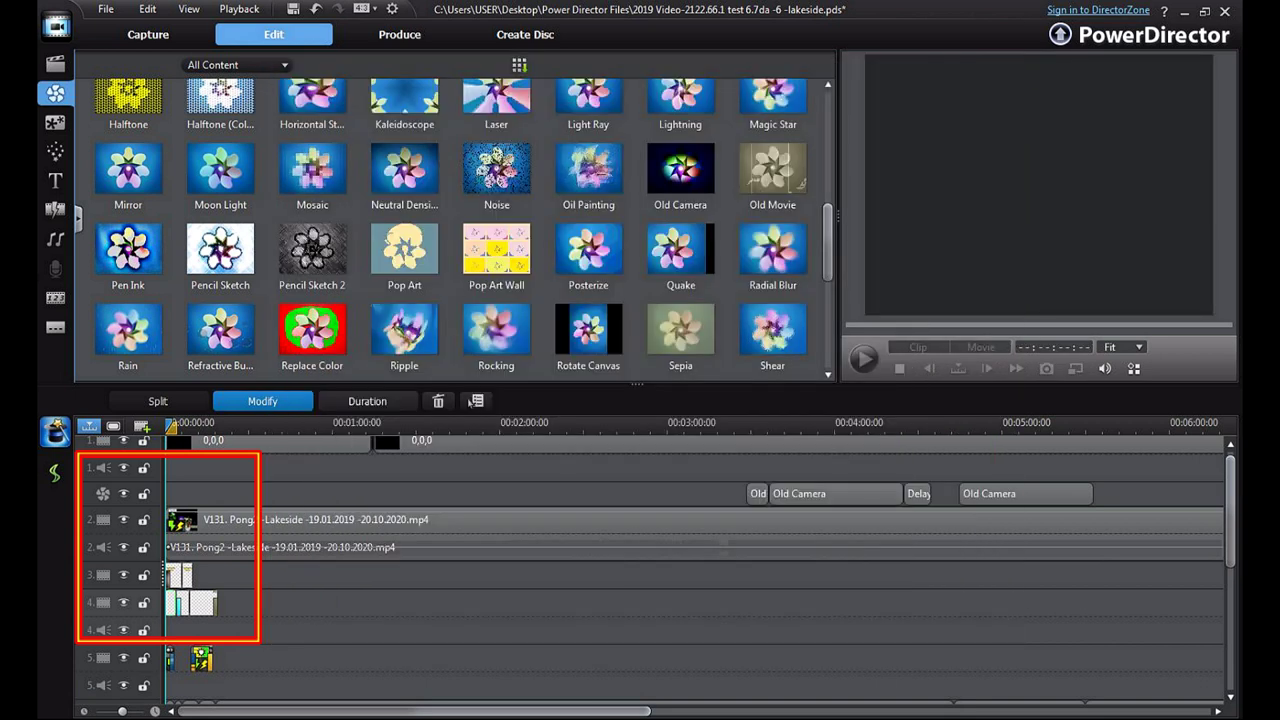
- Check both black clips on track 1, view the first one in the PiP Designer, and close it without changes
mouse_move(1230, 510)
mouse_down()
mouse_move(1230, 544)
mouse_move(1230, 505)
mouse_up()
click(798, 449)
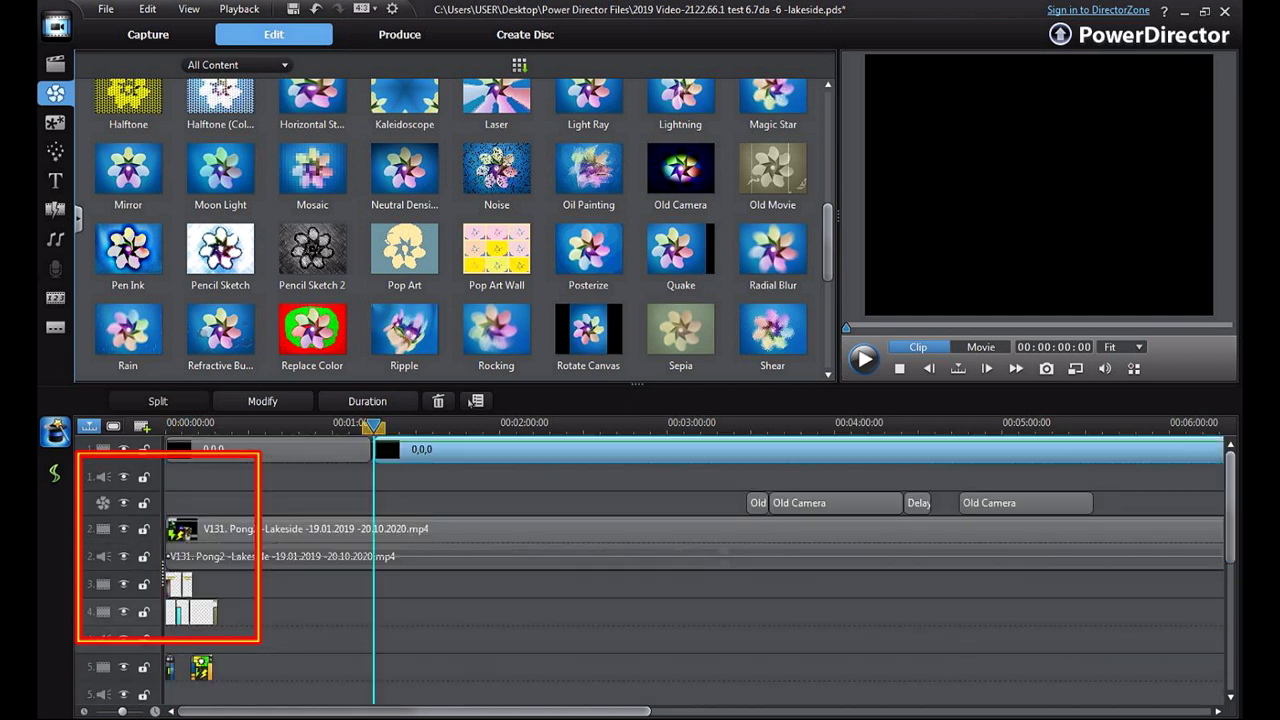
click(285, 449)
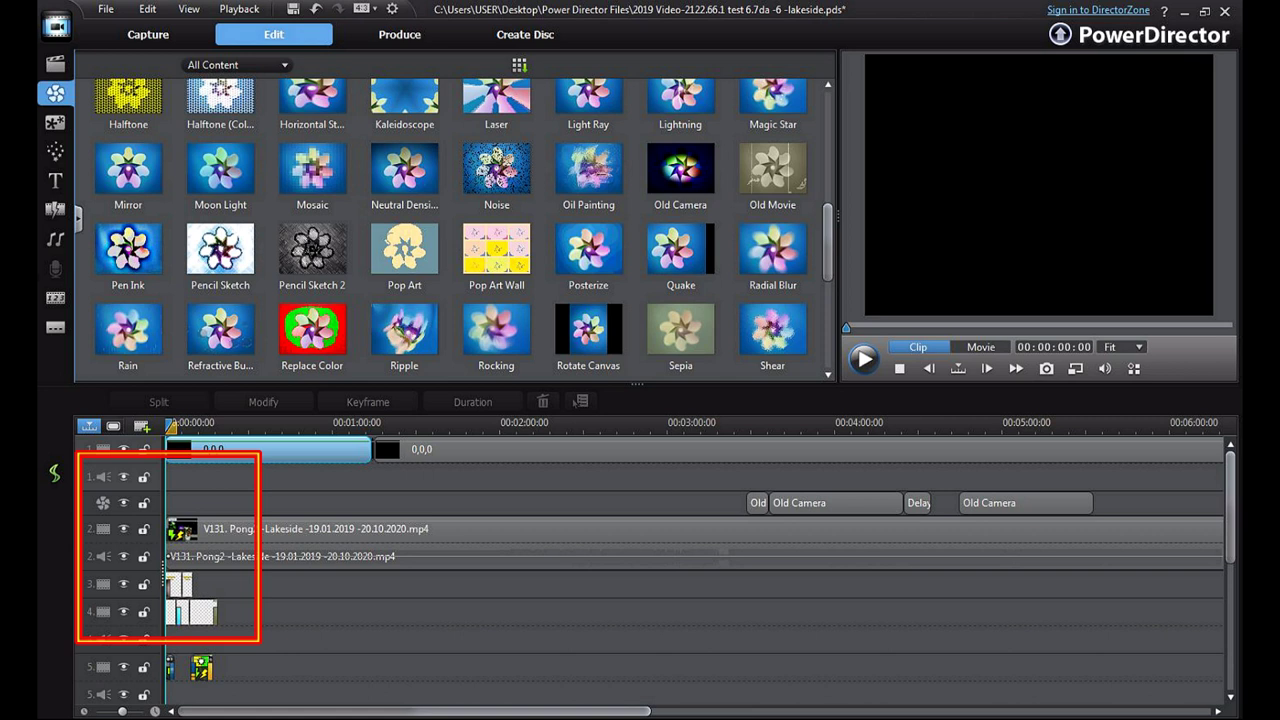
double_click(285, 449)
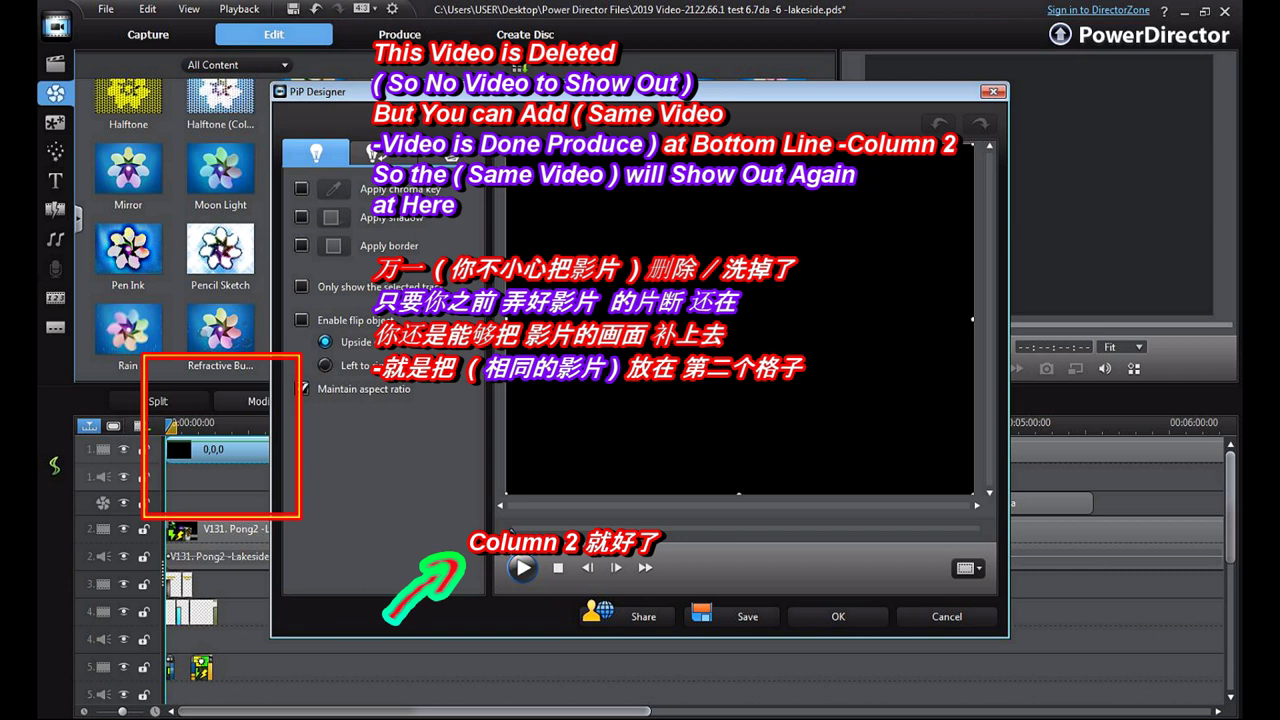
key(Escape)
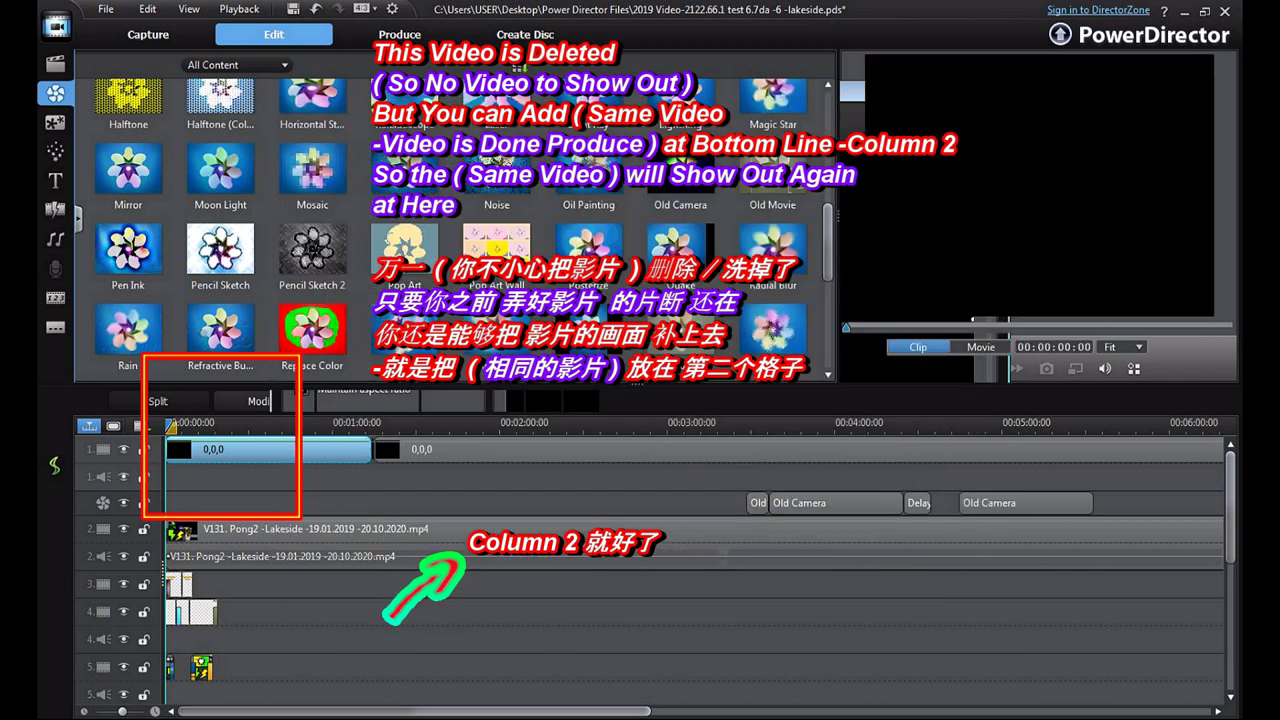
- View the track 2 concert video in the PiP Designer, cancel it, and check the second black clip on track 1 at 00:03:19:09
click(300, 530)
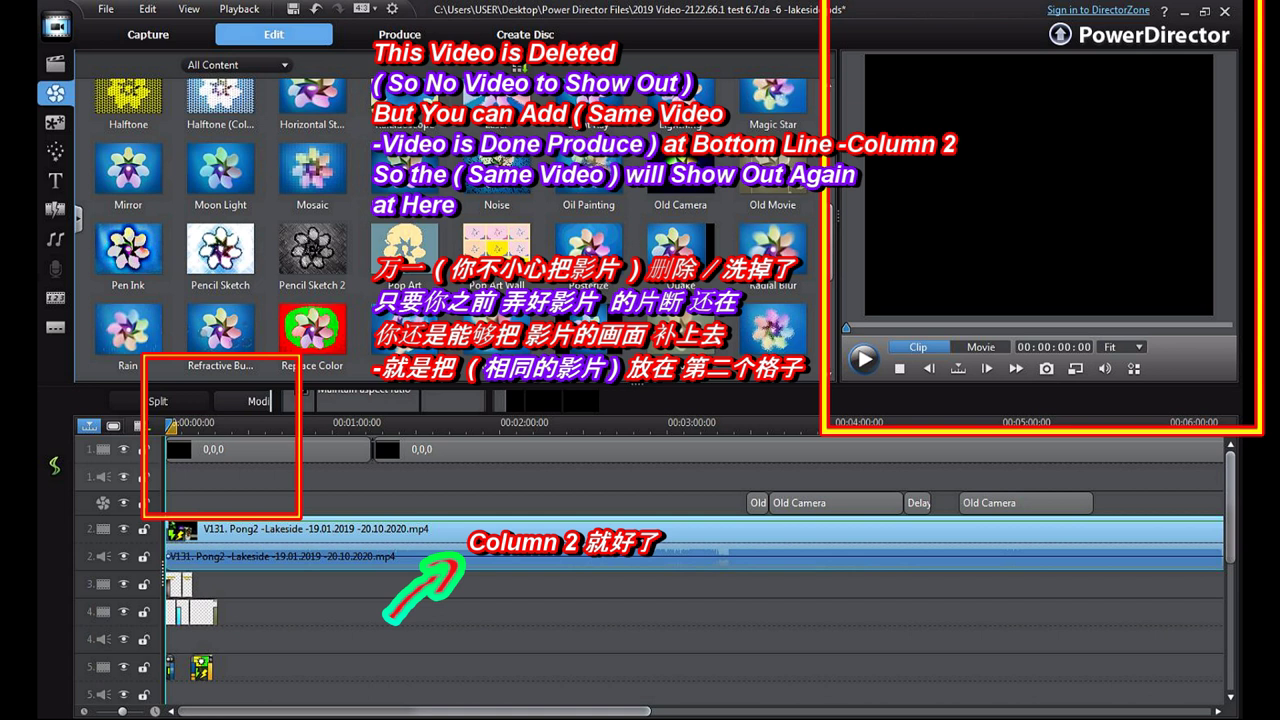
key(F2)
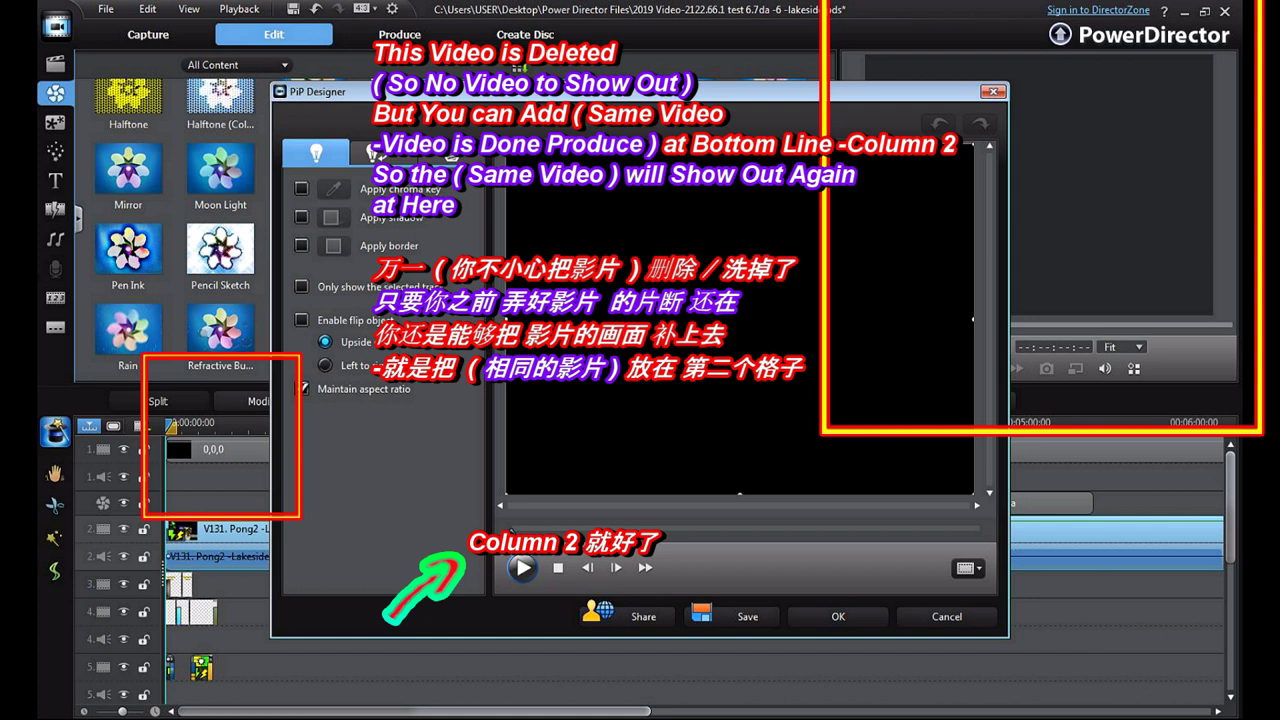
click(946, 617)
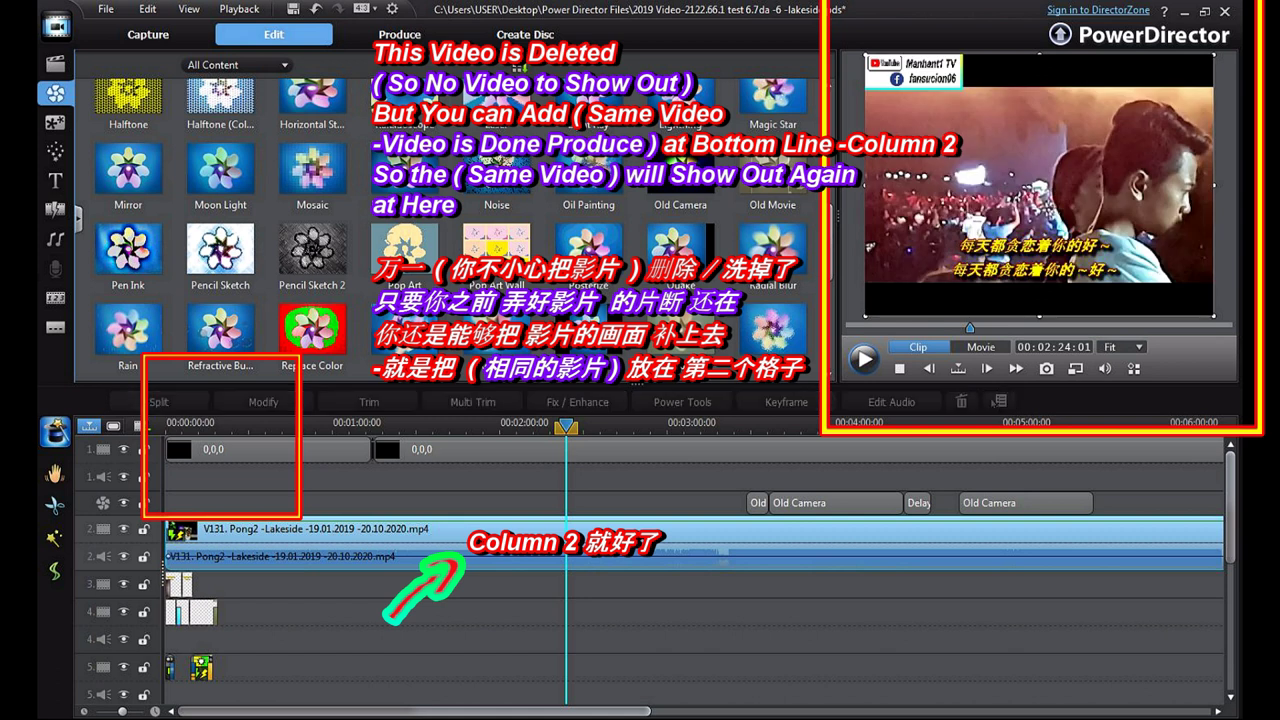
click(671, 450)
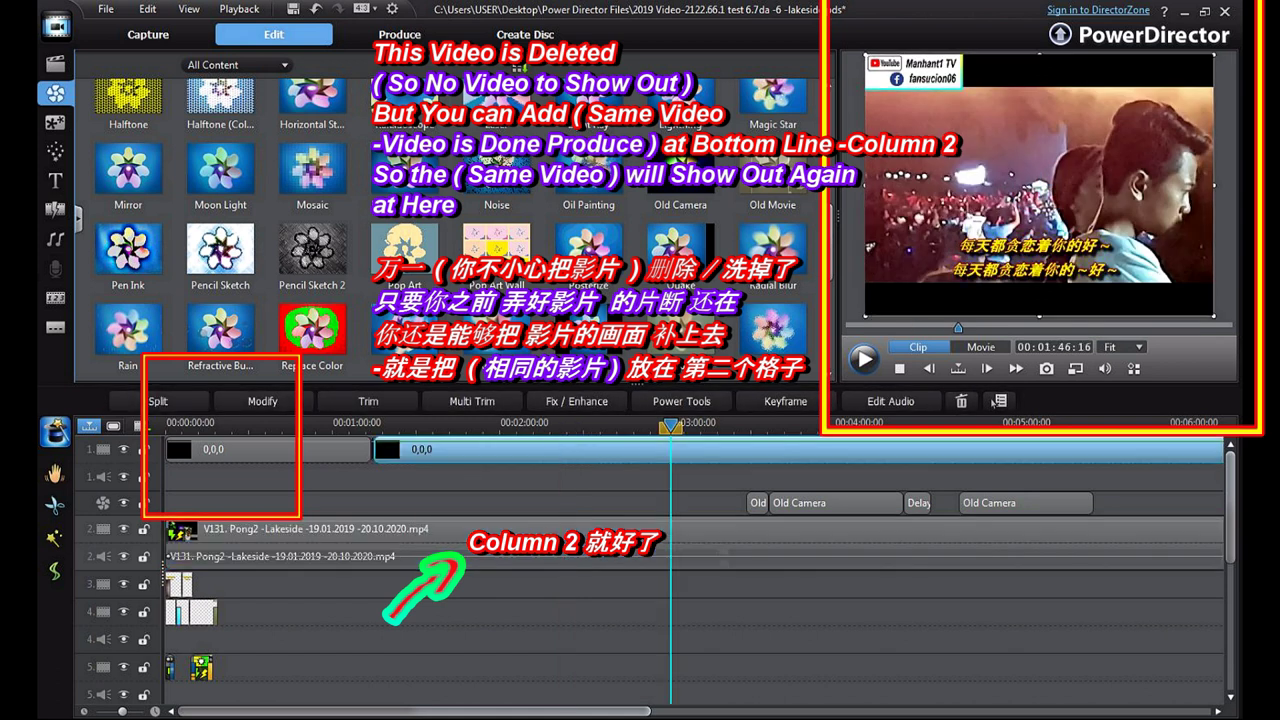
click(929, 450)
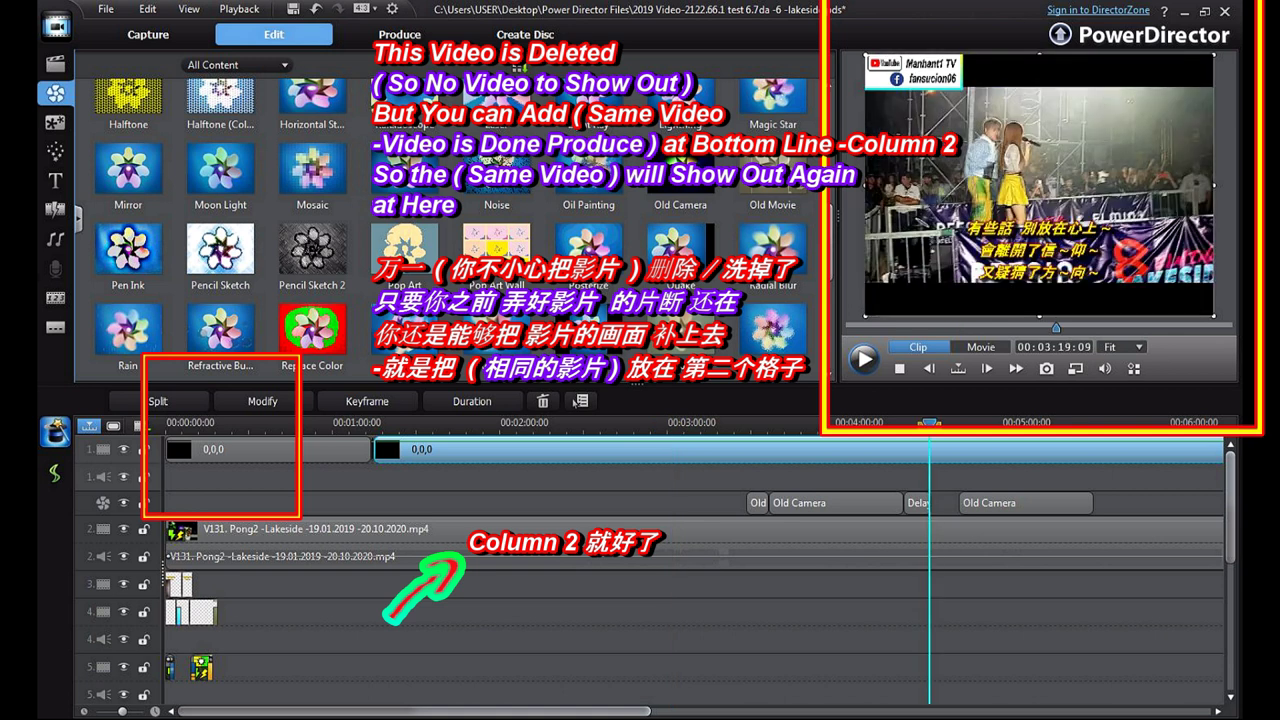
- Check the first two lyric title clips on track 8 and preview the movie at 00:03:48:24
scroll(640, 570, down, 5)
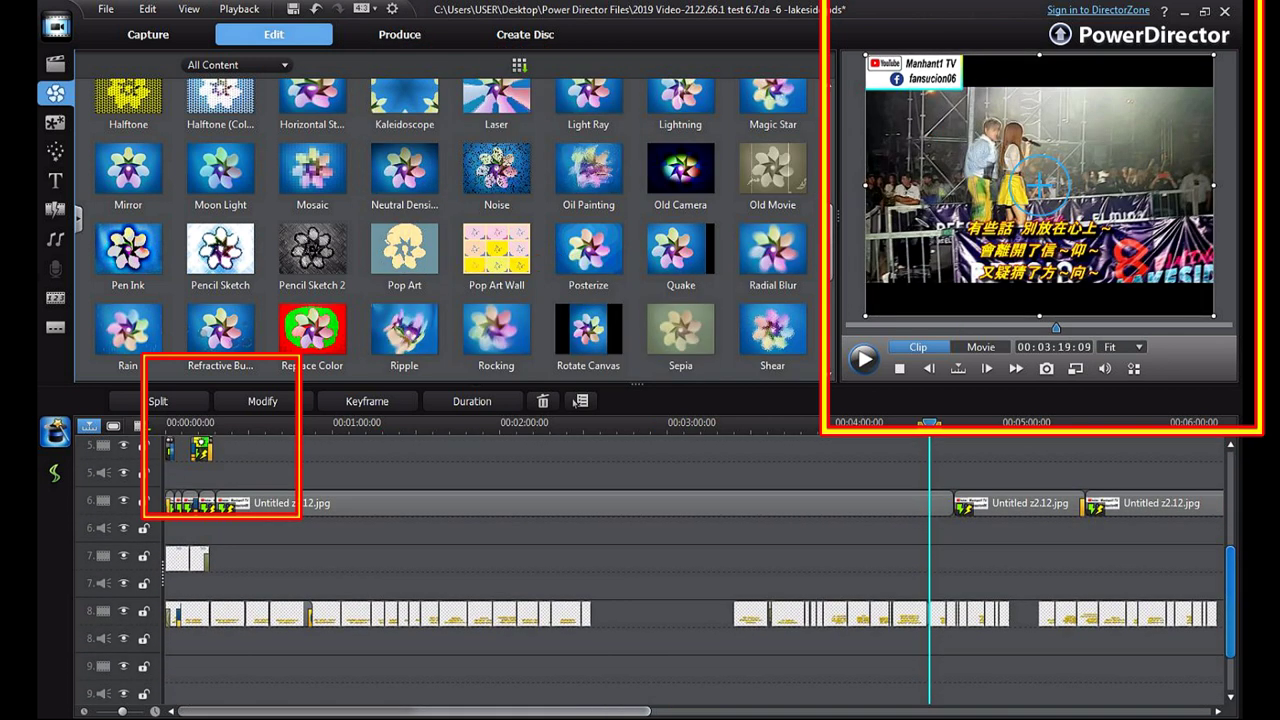
drag(1231, 601, 1231, 608)
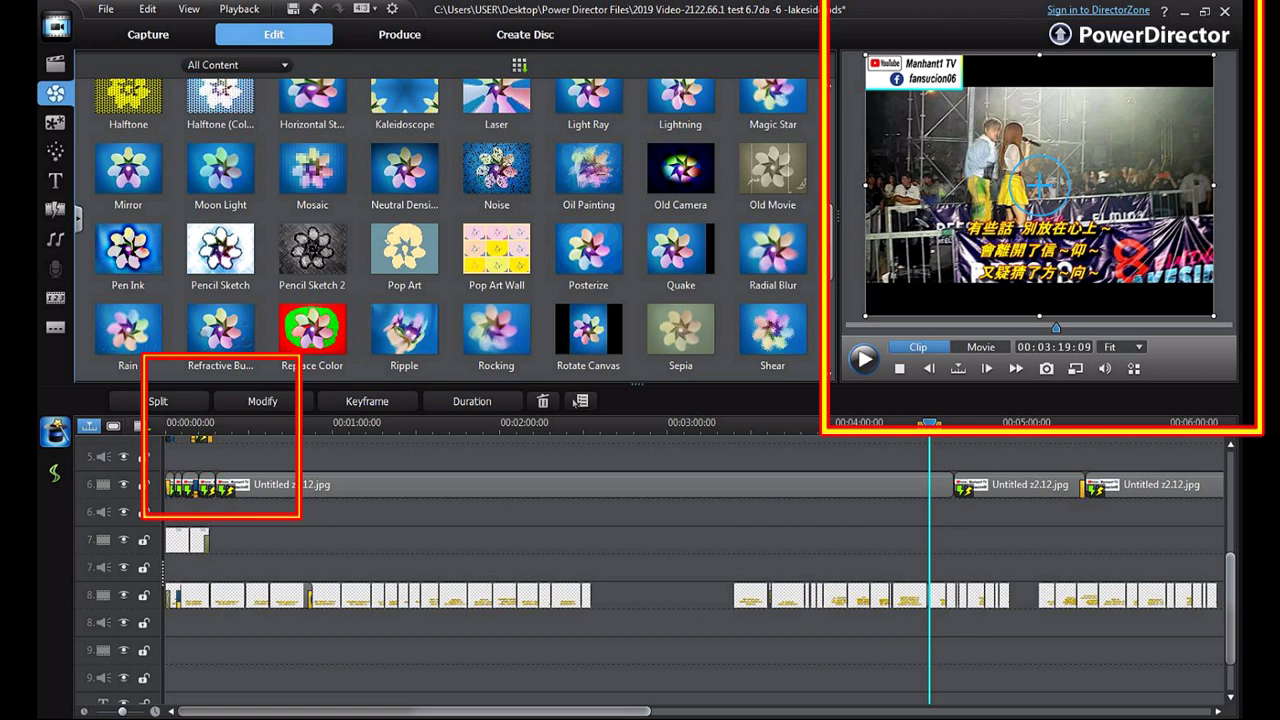
click(173, 596)
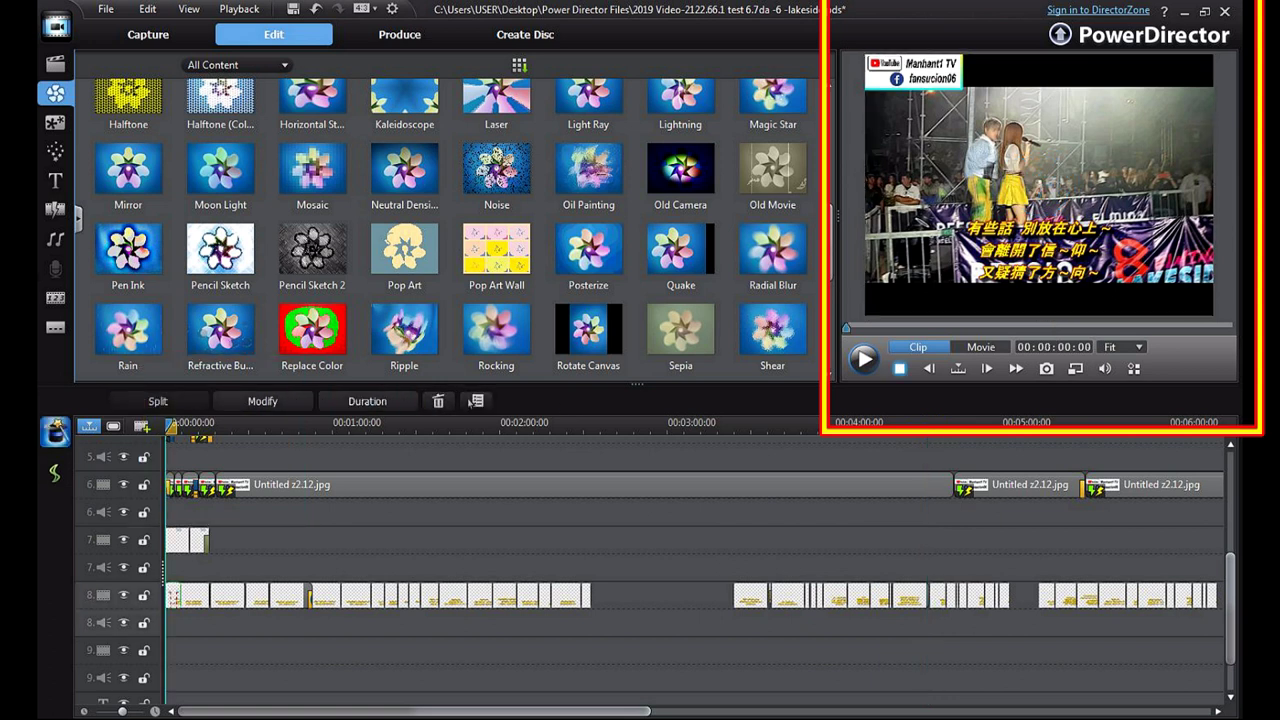
click(194, 596)
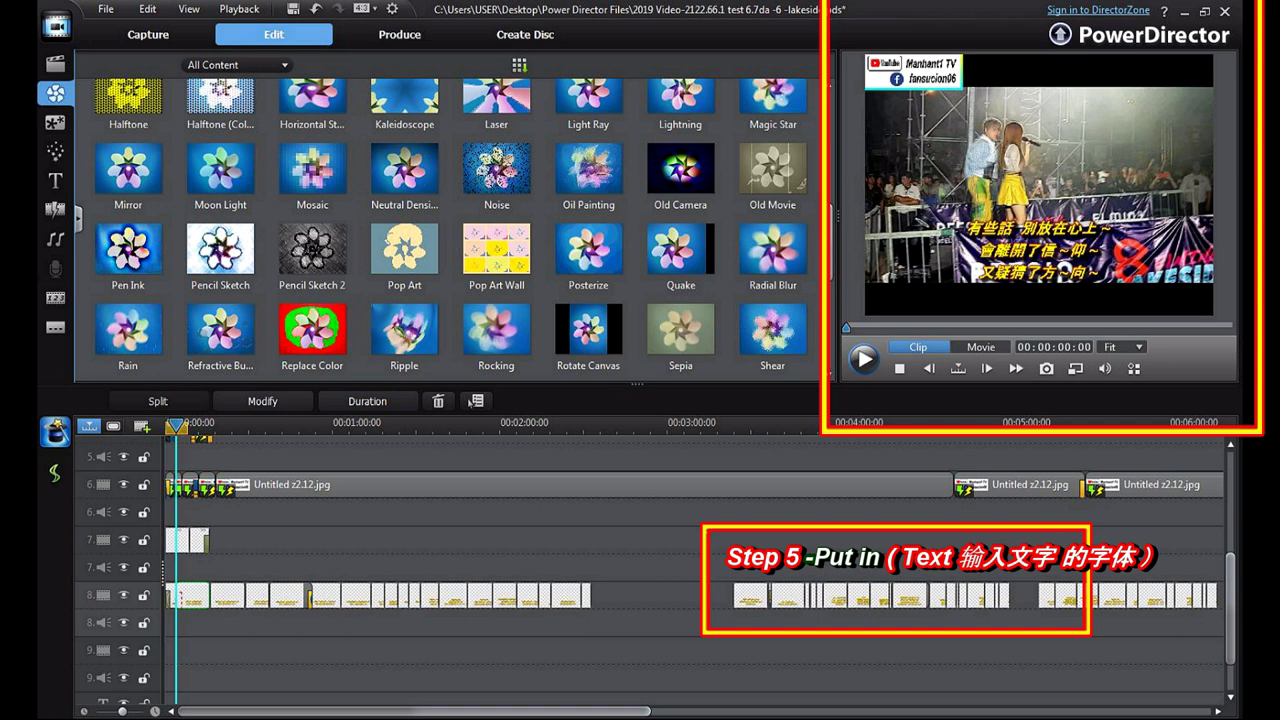
drag(176, 427, 803, 424)
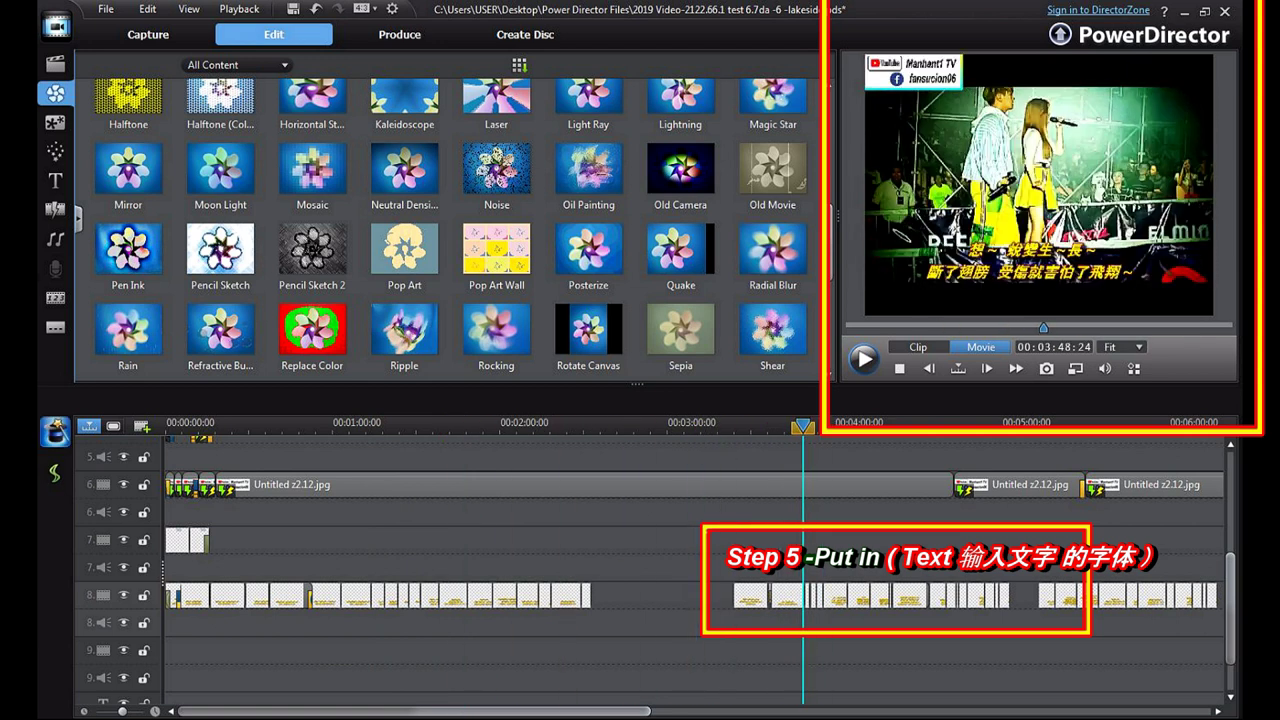
- Play back the lyric titles on track 8 from 00:03:38:00 and pause at 00:03:52:03
click(788, 596)
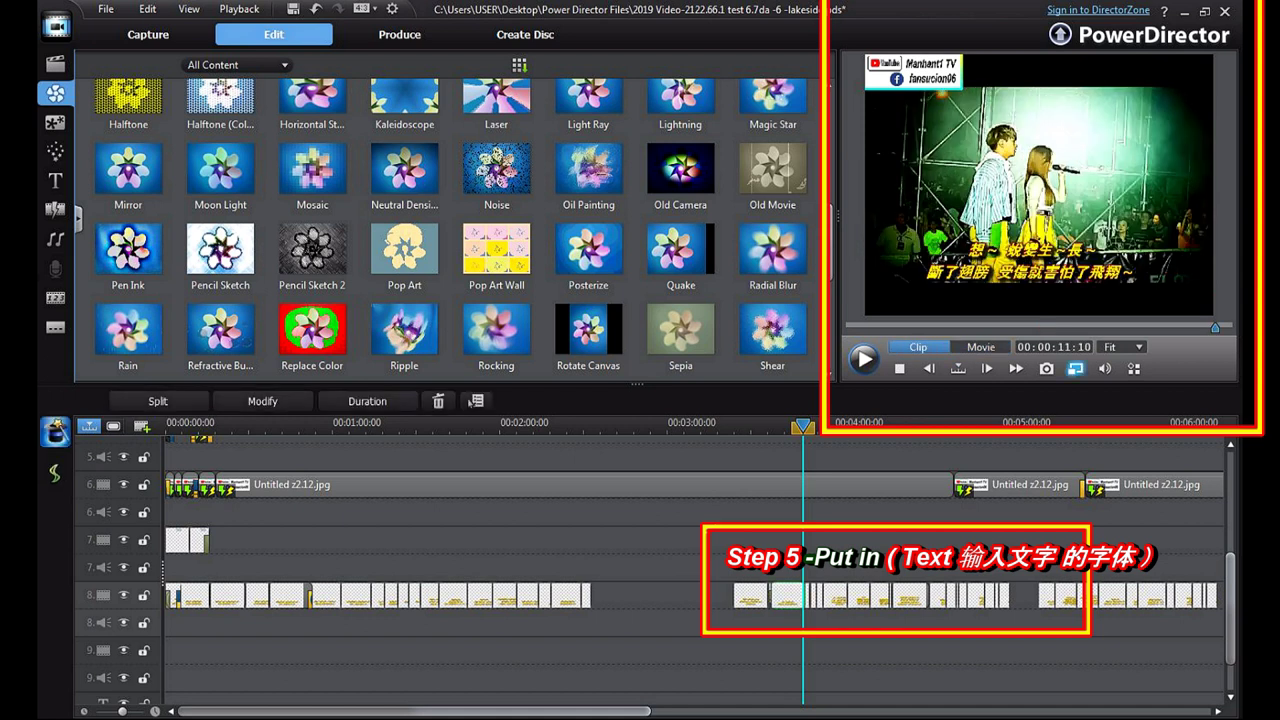
key(space)
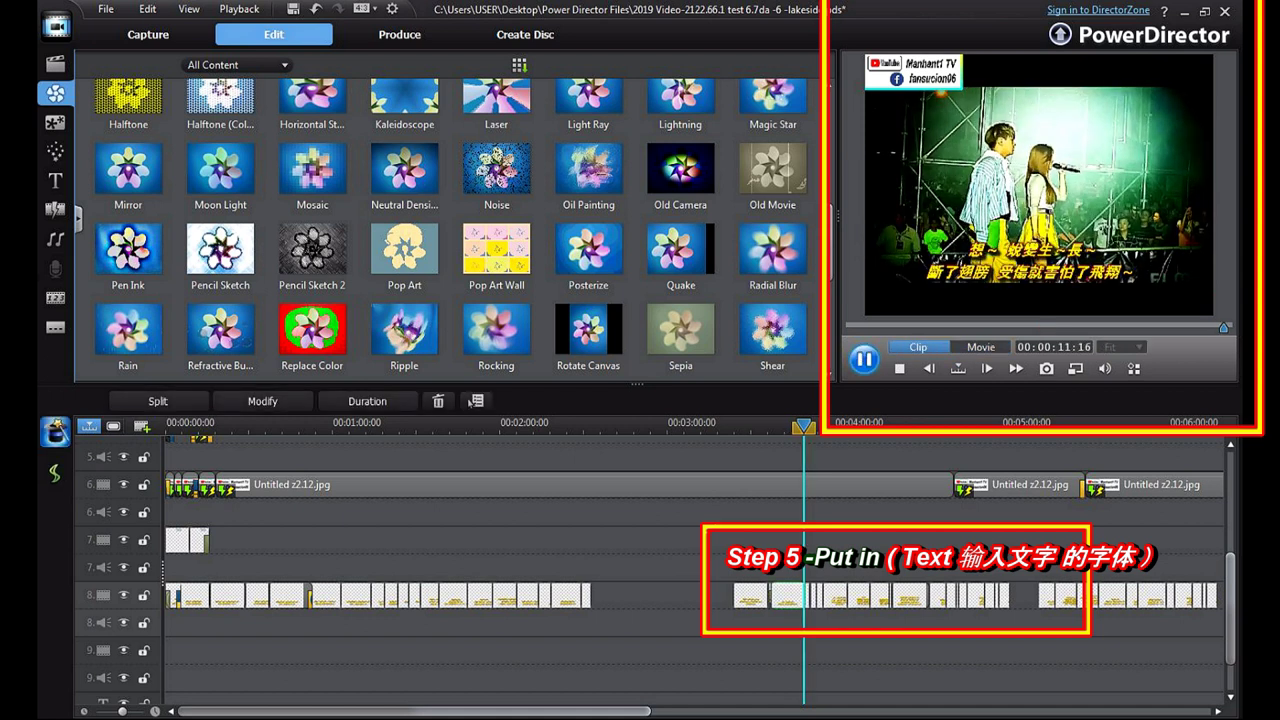
click(772, 425)
key(space)
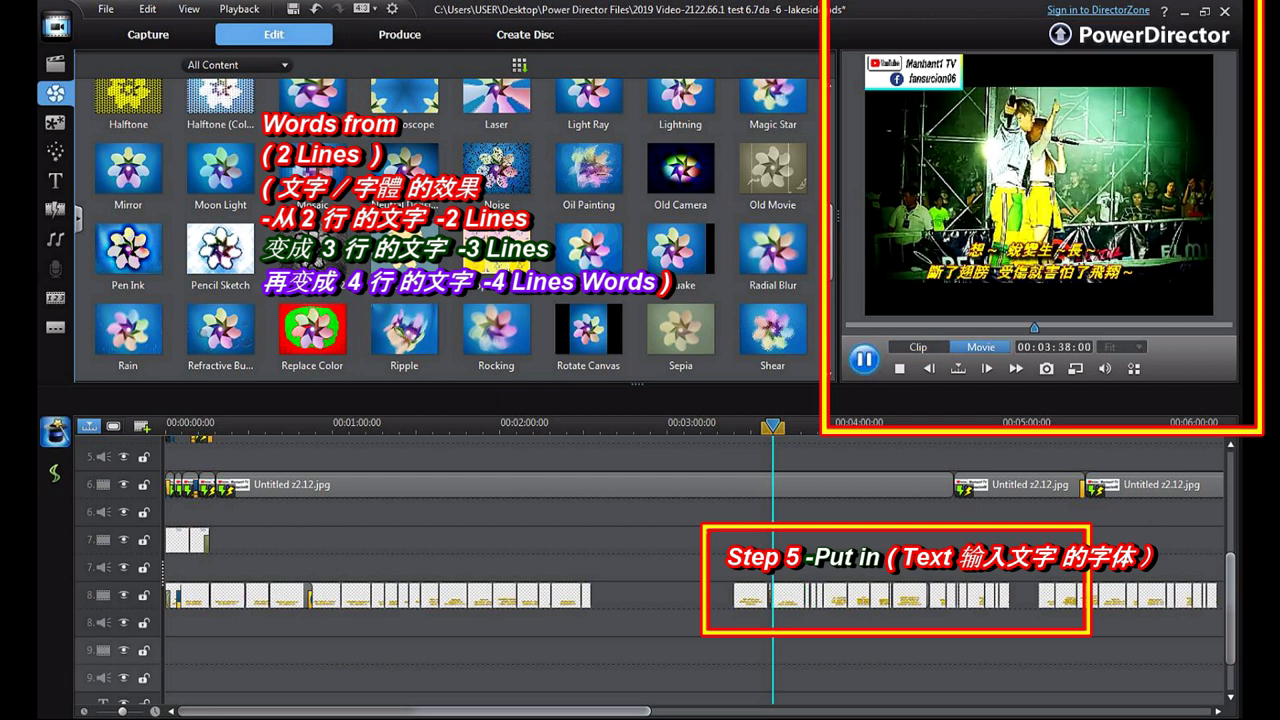
key(space)
key(space)
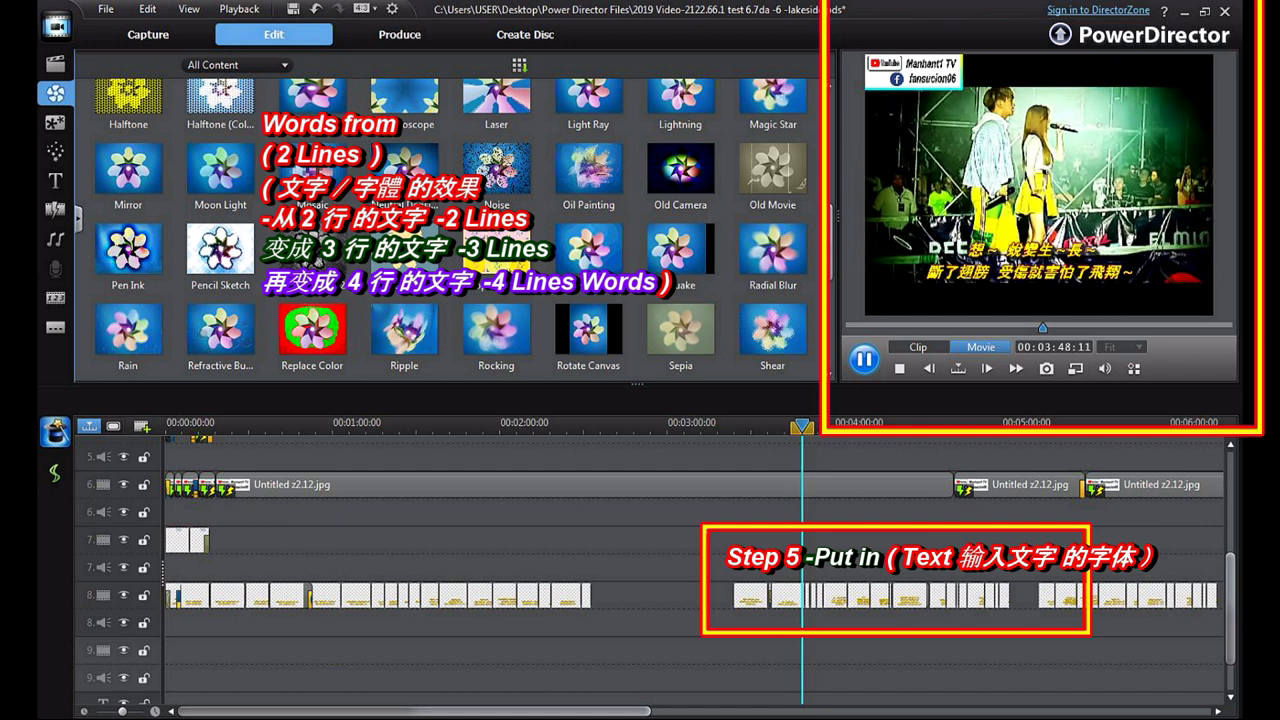
key(space)
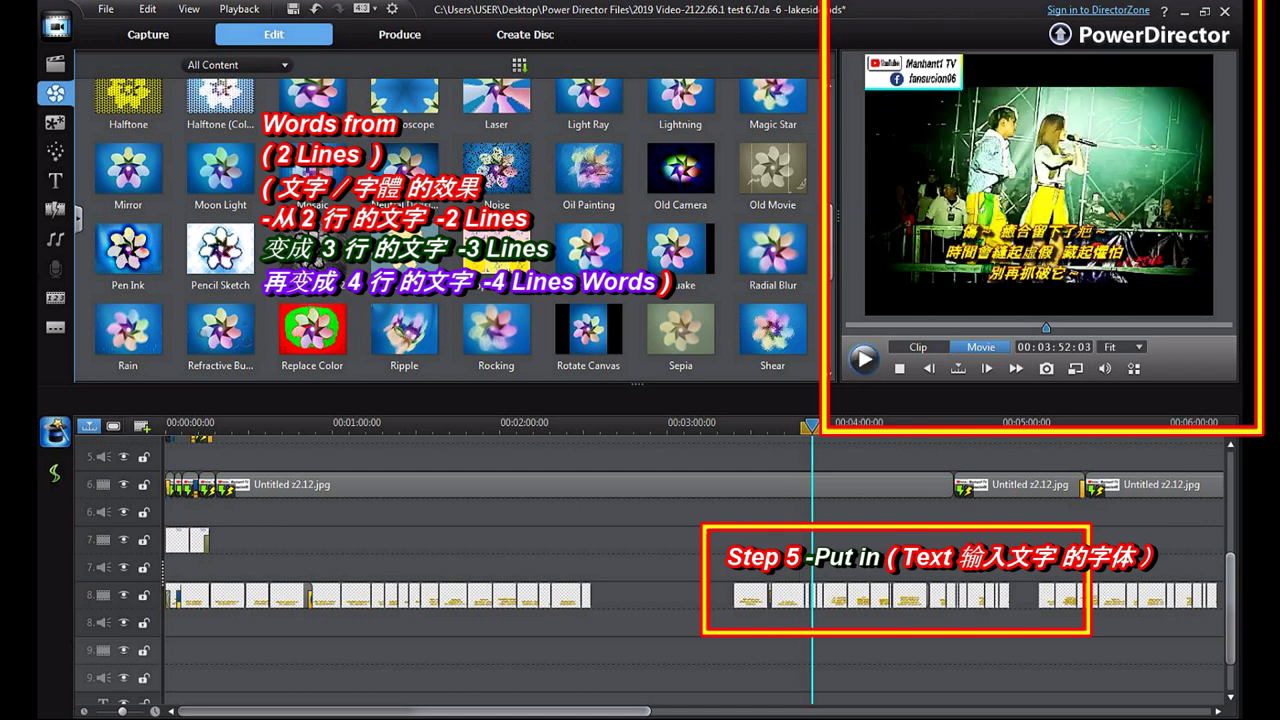
- Scrub the movie between 00:03:46:14 and 00:04:00:02 to compare the two-, three- and four-line lyric titles on track 8
drag(812, 427, 796, 427)
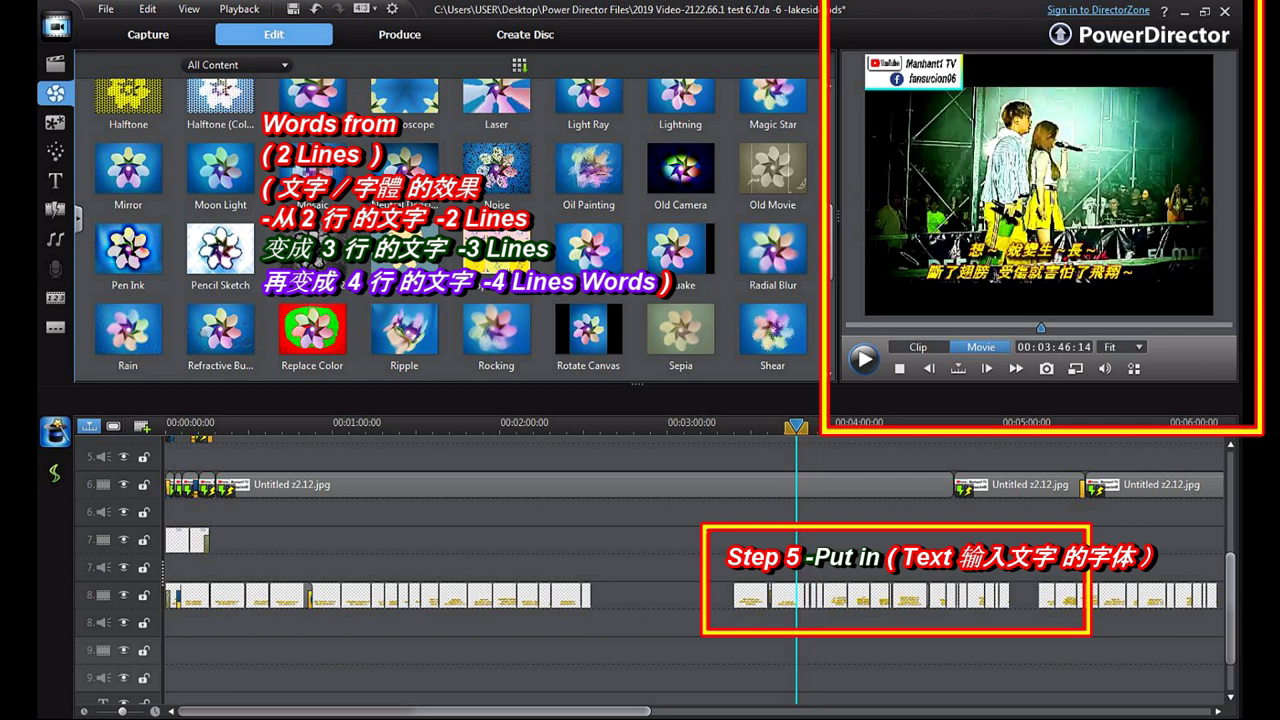
key(Right)
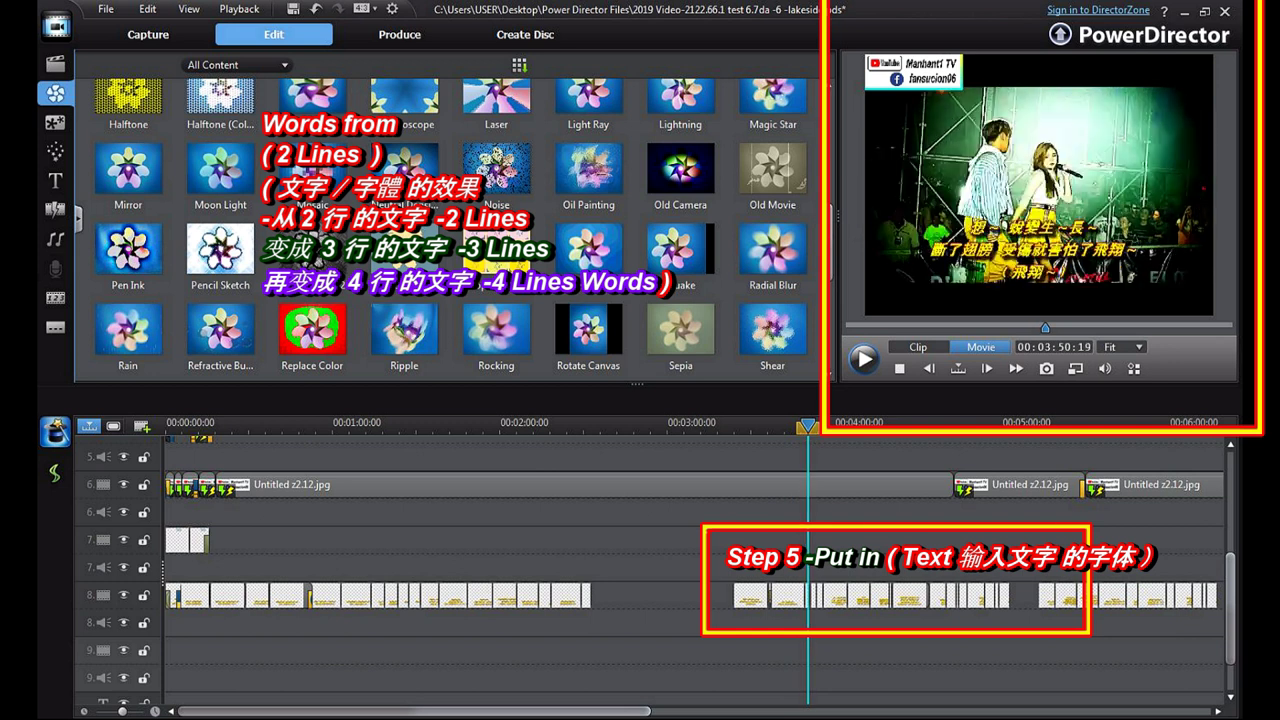
drag(808, 427, 813, 427)
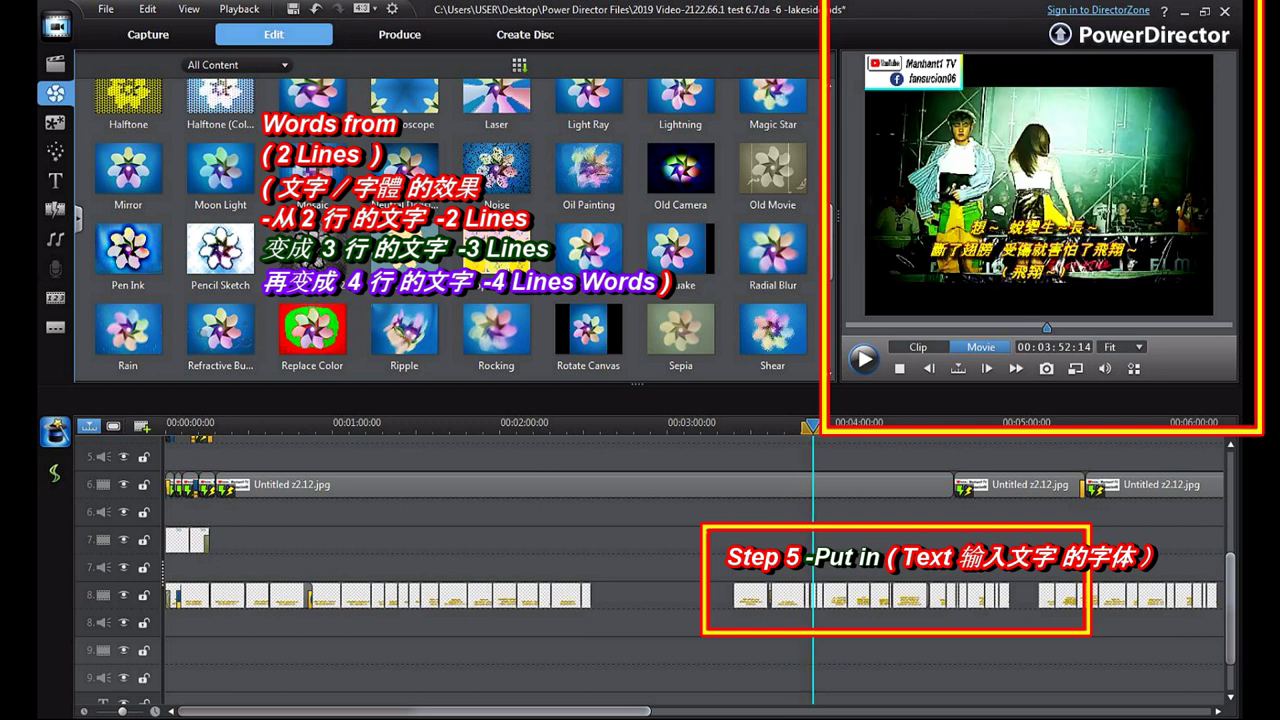
drag(813, 427, 820, 427)
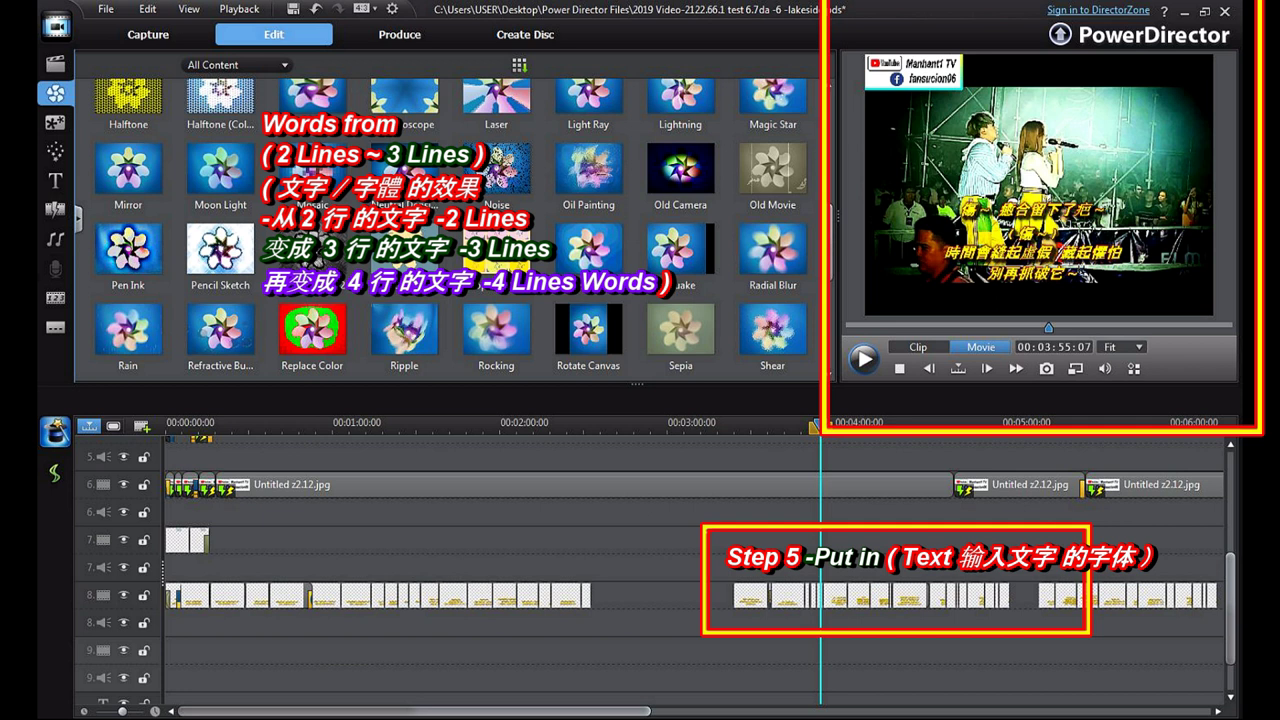
key(Right)
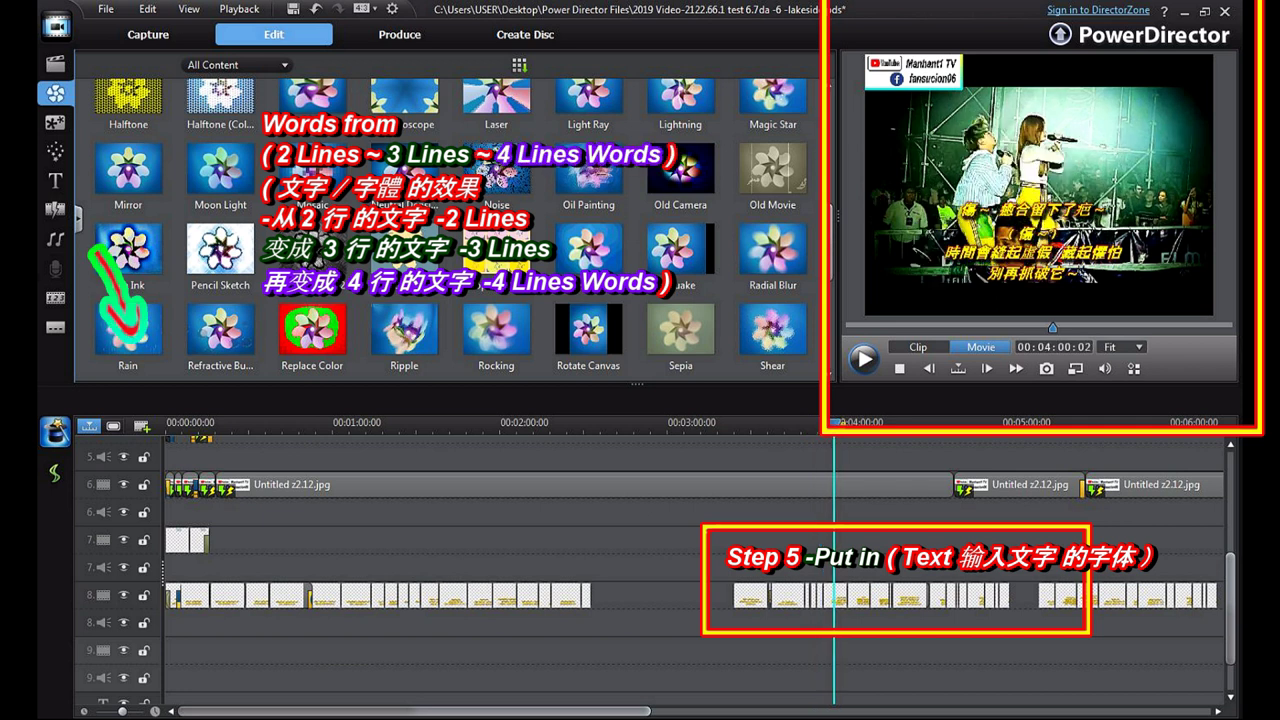
click(818, 424)
- Copy the four-line lyric title clip at about 00:04:00 on track 8 and paste it on that track at the movie's end
click(834, 595)
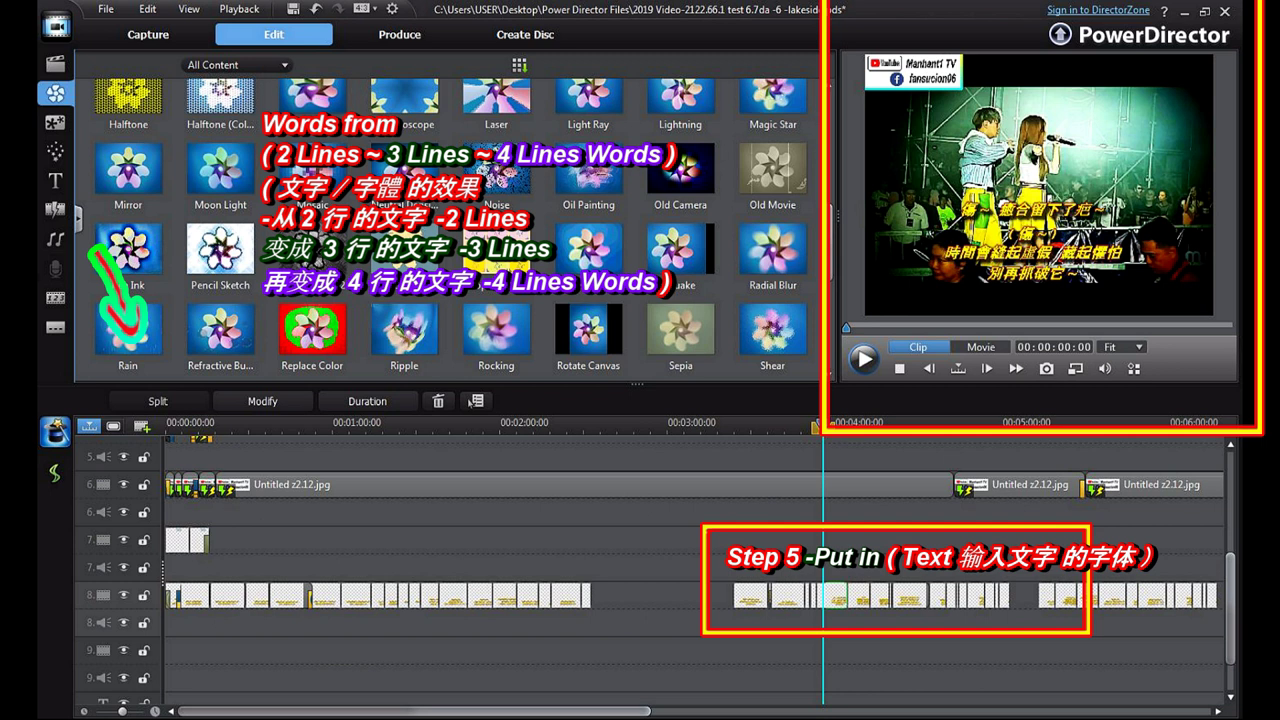
drag(414, 711, 651, 711)
key(End)
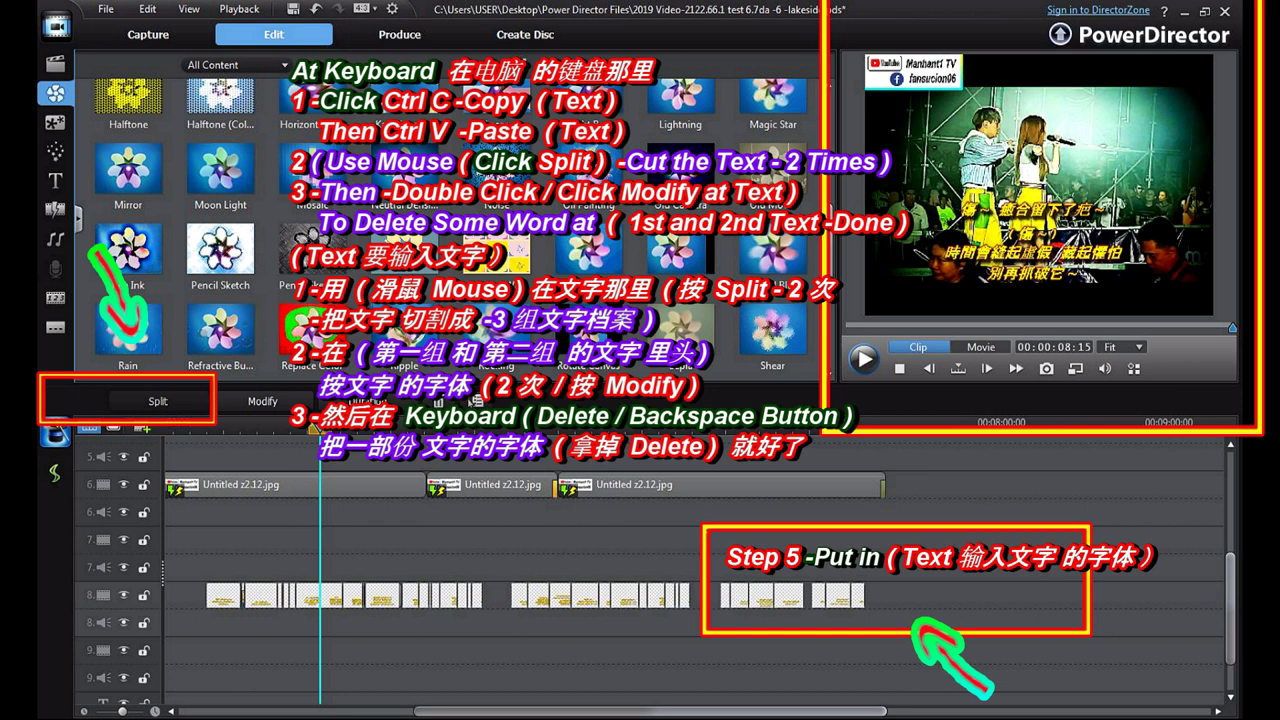
key(End)
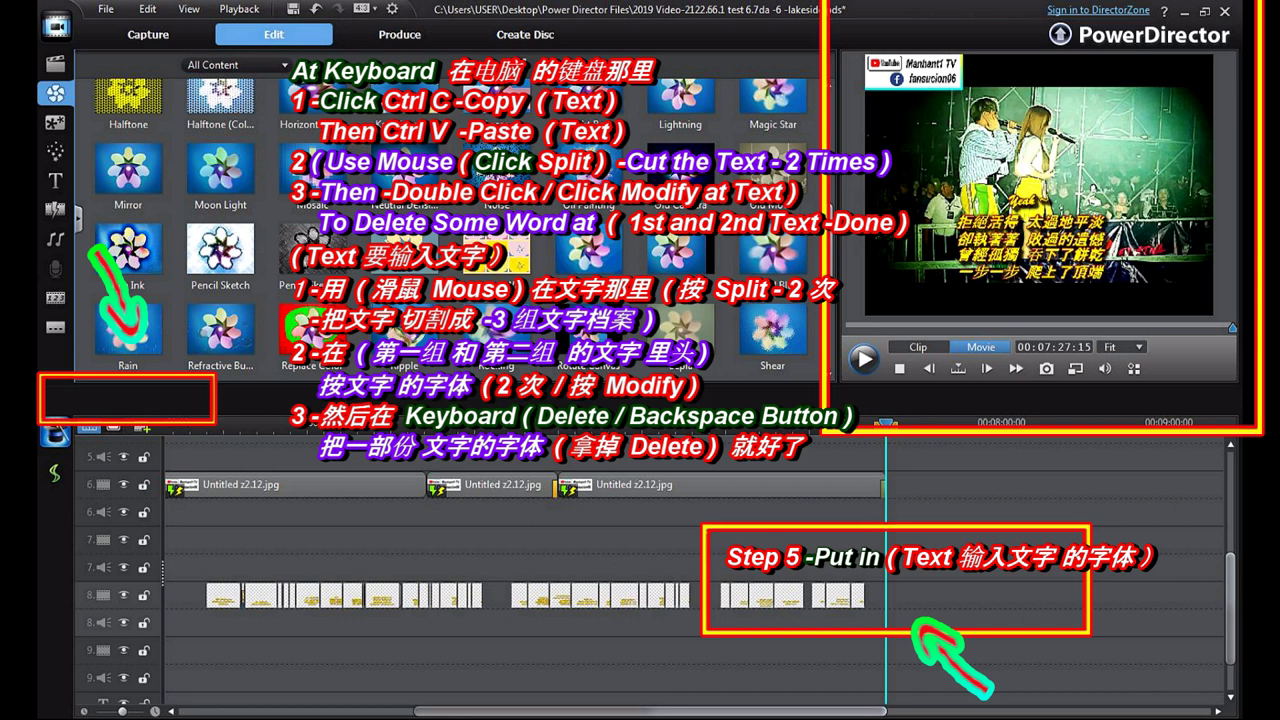
key(ctrl+v)
key(ctrl+v)
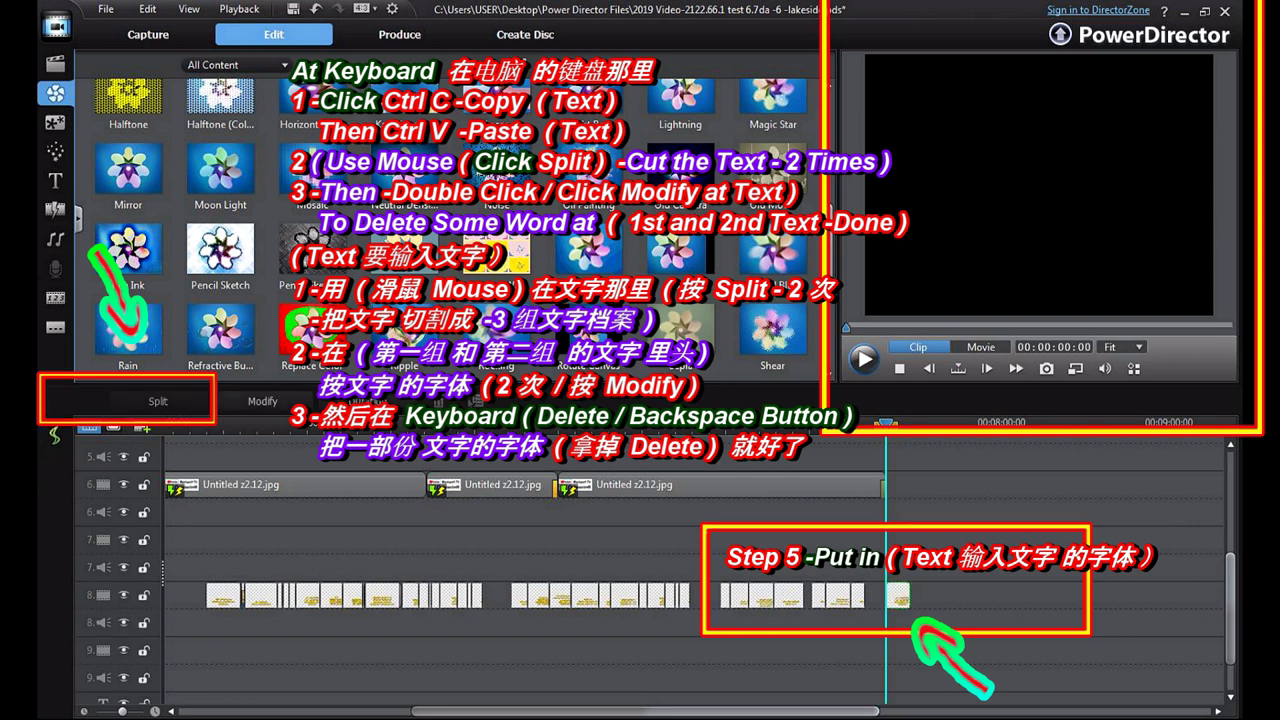
- Lengthen the pasted title clip slightly and split it at its 00:00:02:13 mark
drag(910, 596, 918, 596)
click(907, 427)
drag(907, 427, 893, 427)
click(901, 596)
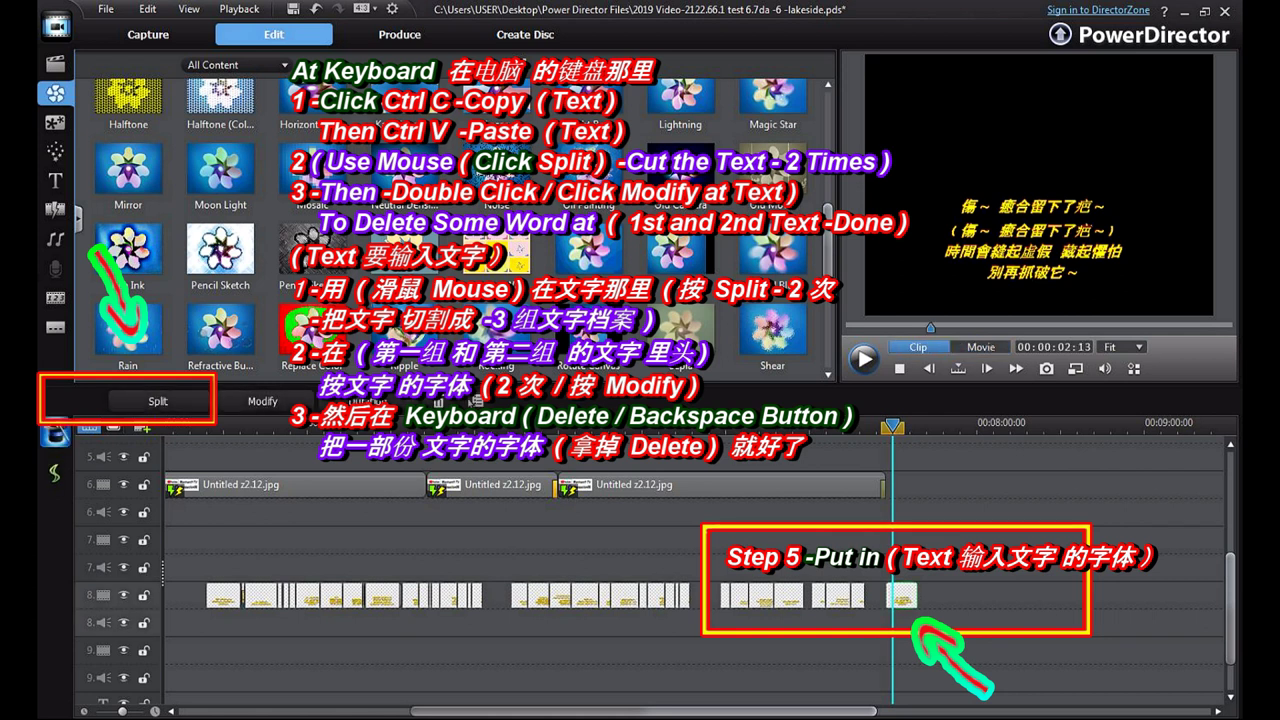
click(158, 401)
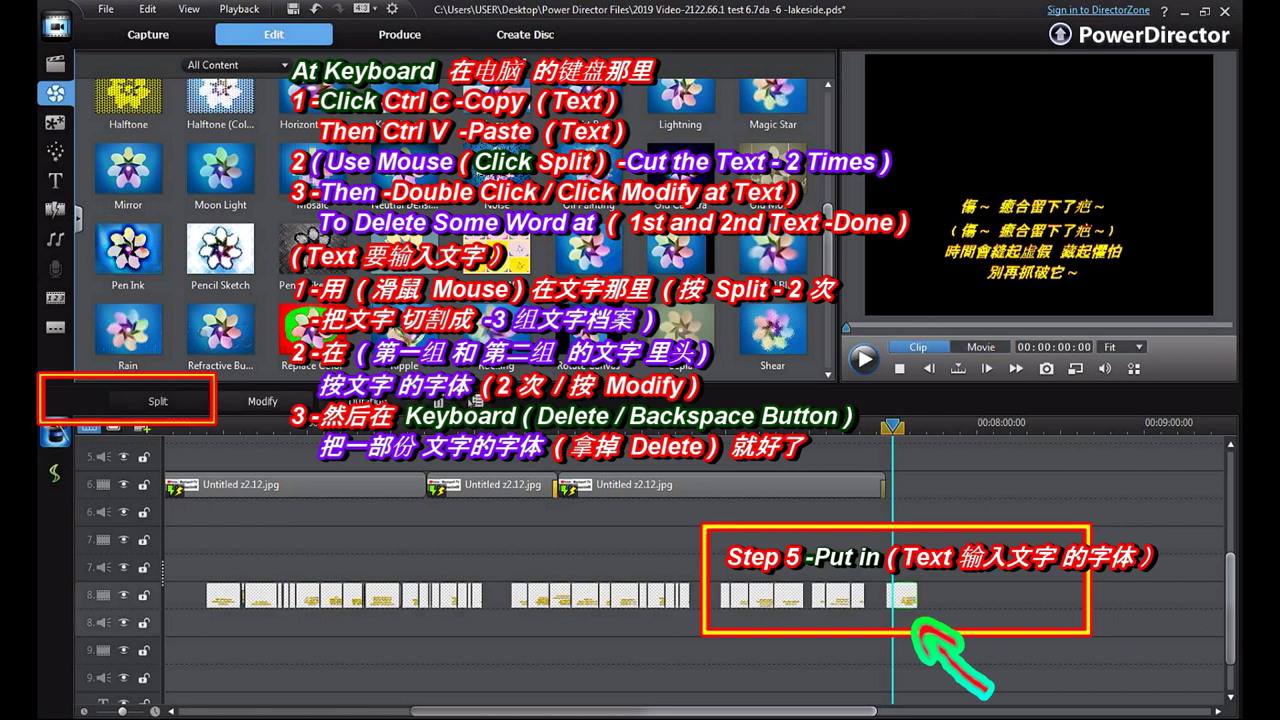
- Split the remaining part of the pasted title at its 00:00:03:00 mark and check the middle piece
drag(893, 427, 901, 427)
click(907, 596)
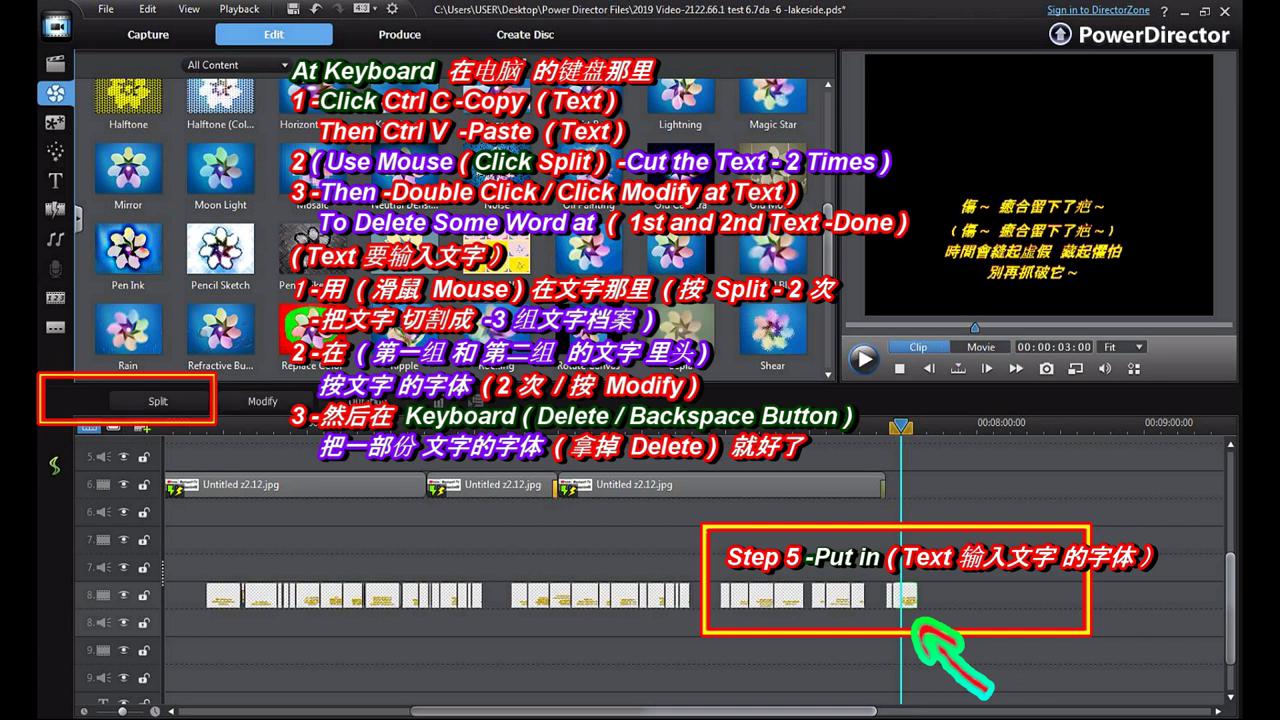
click(158, 401)
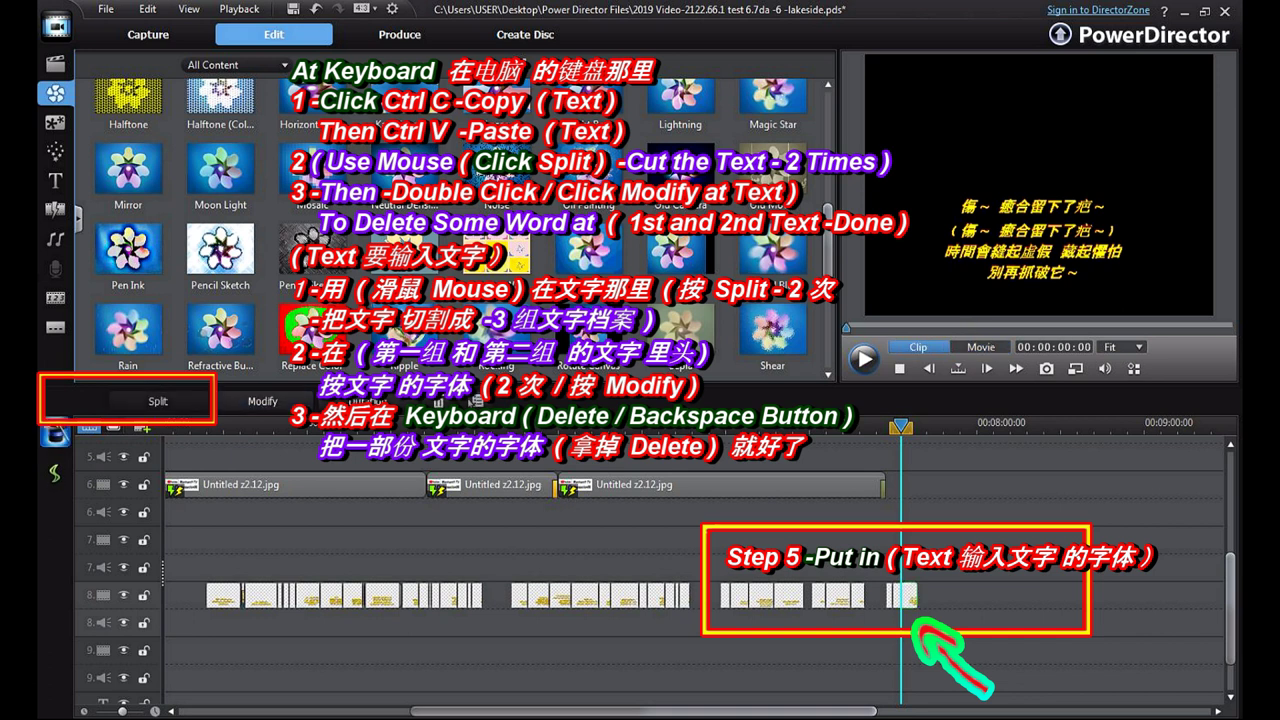
click(900, 427)
click(897, 596)
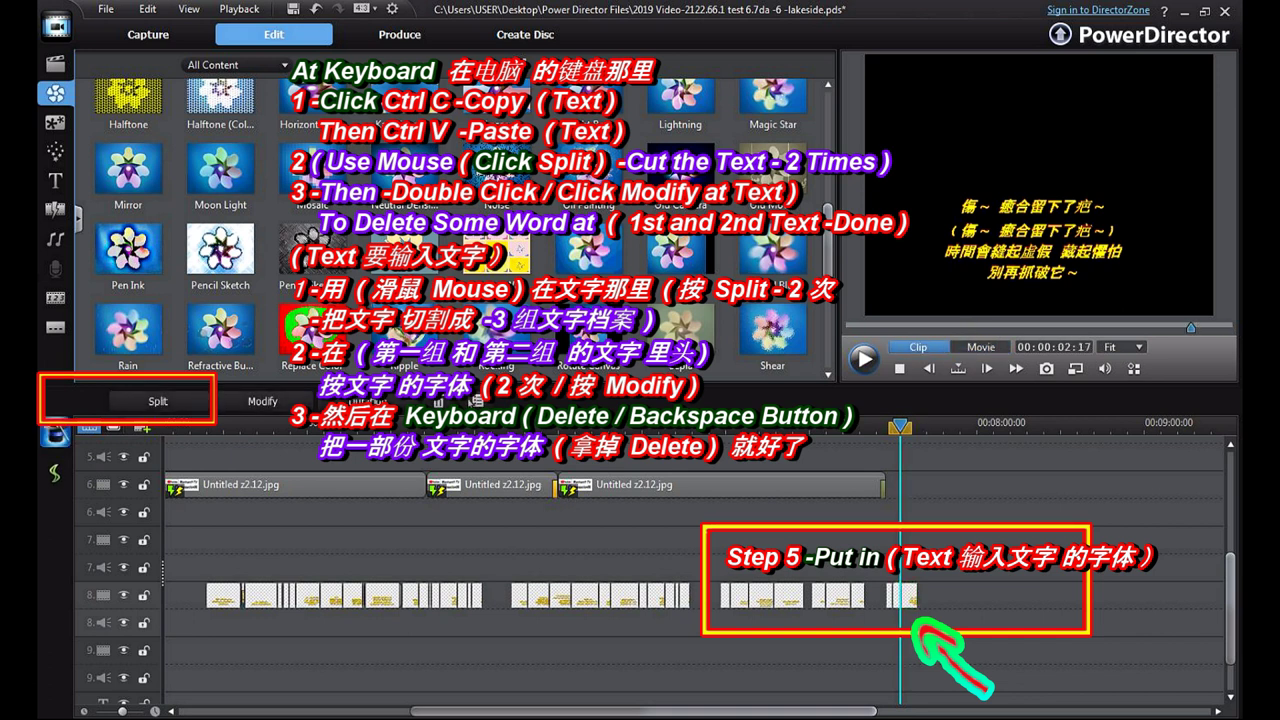
- Open the first piece of the split title in the Title Designer and select its second lyric line
click(900, 427)
click(889, 596)
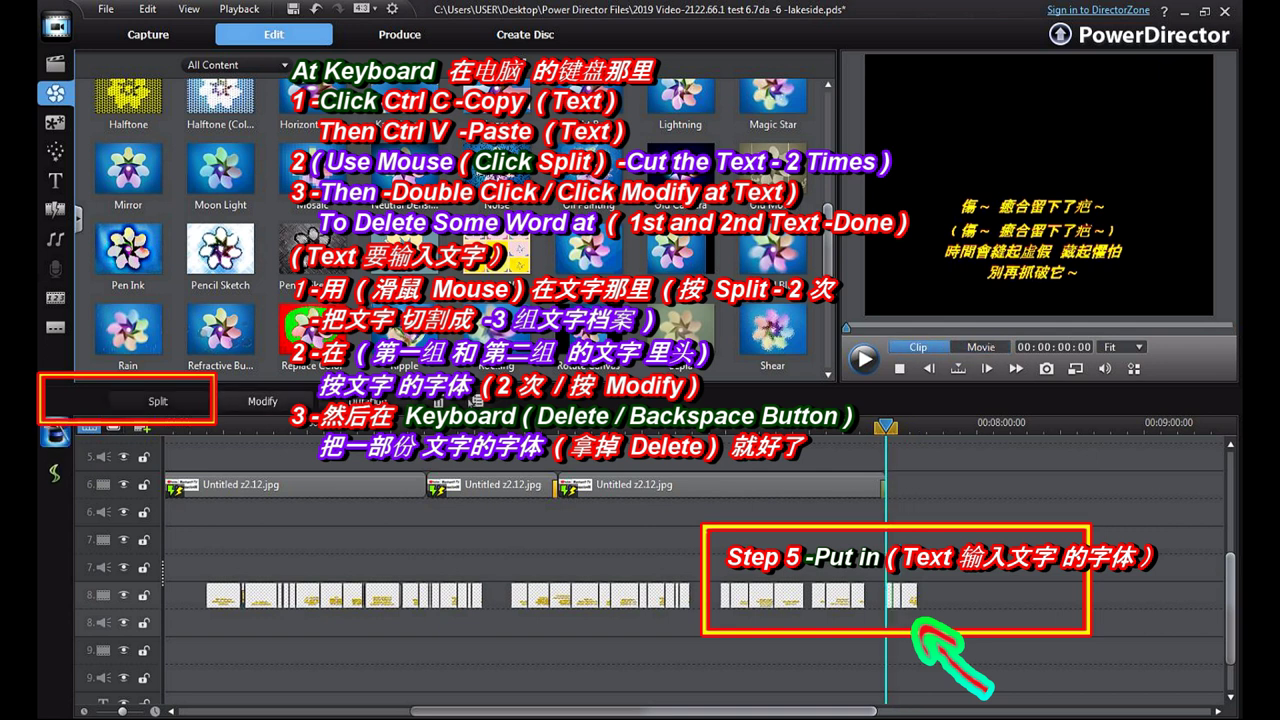
click(262, 401)
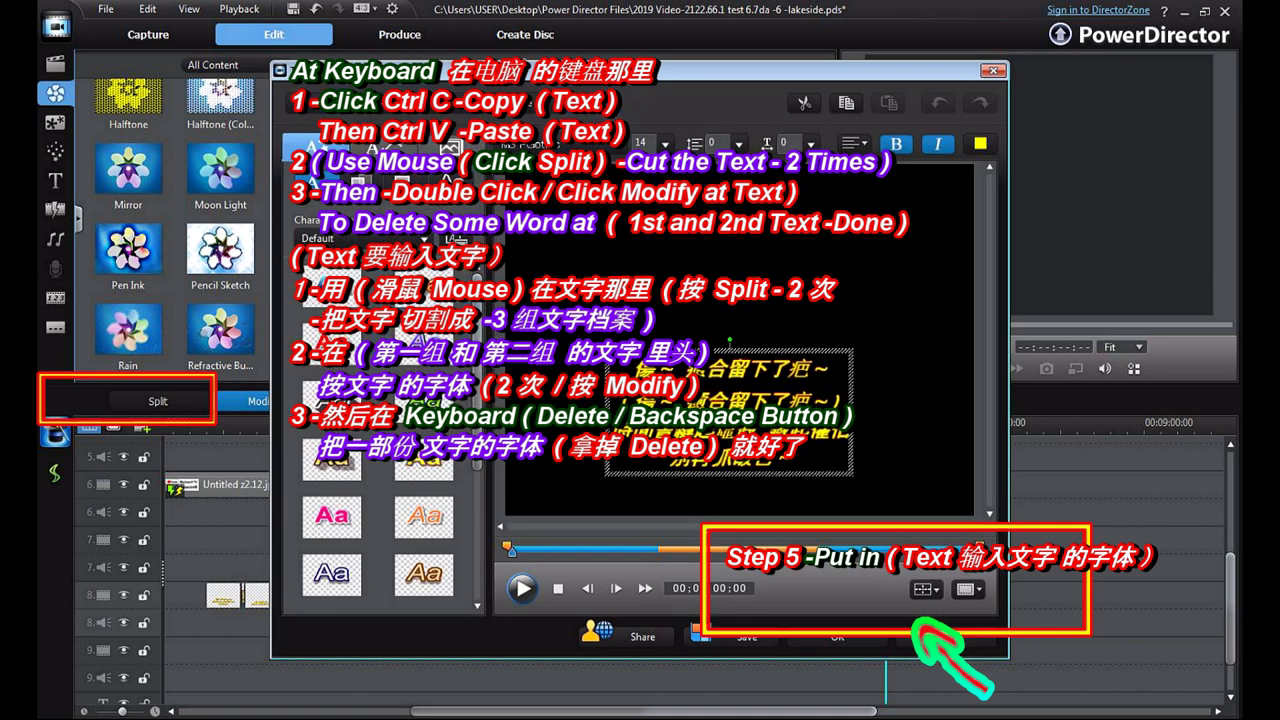
click(620, 408)
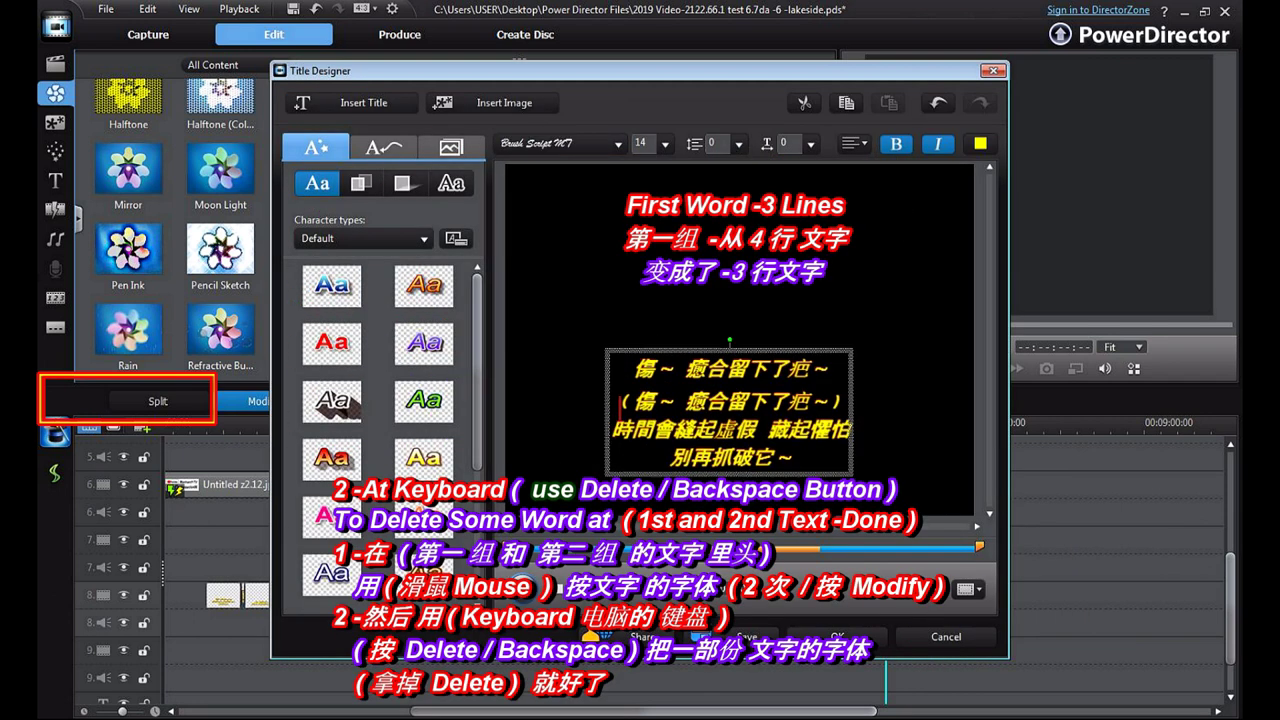
drag(620, 408, 627, 406)
click(839, 408)
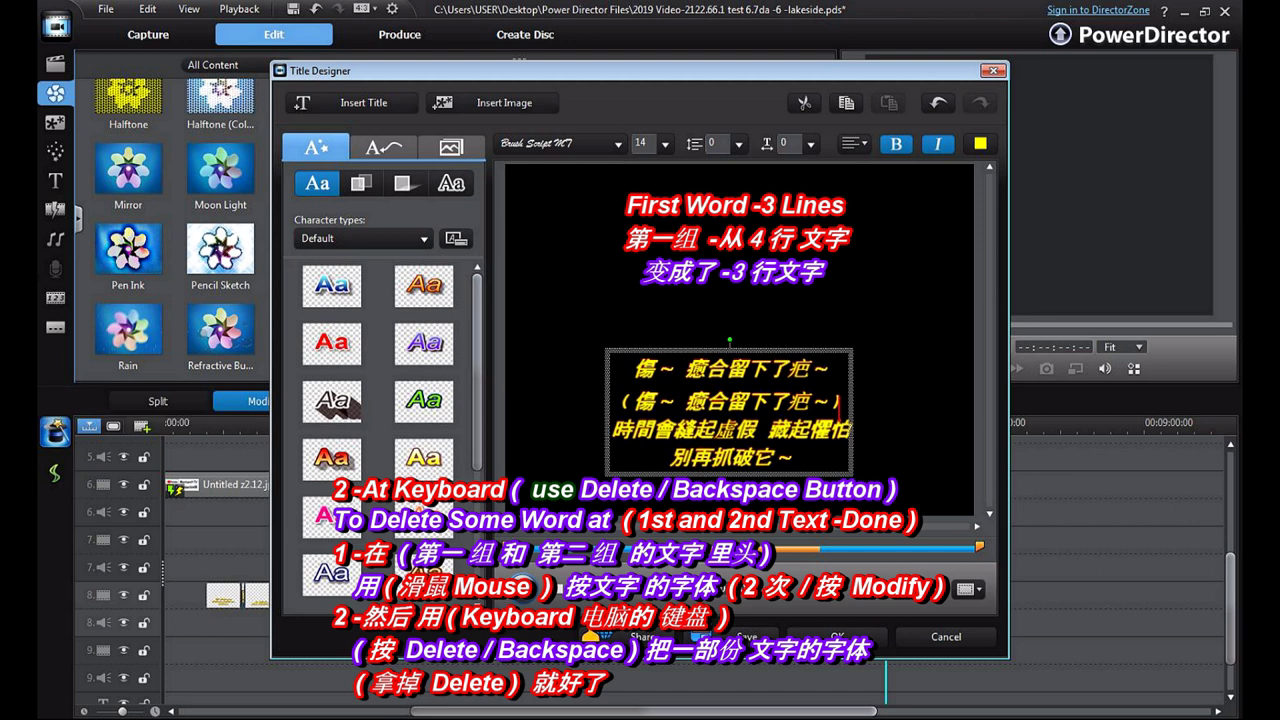
drag(839, 408, 620, 402)
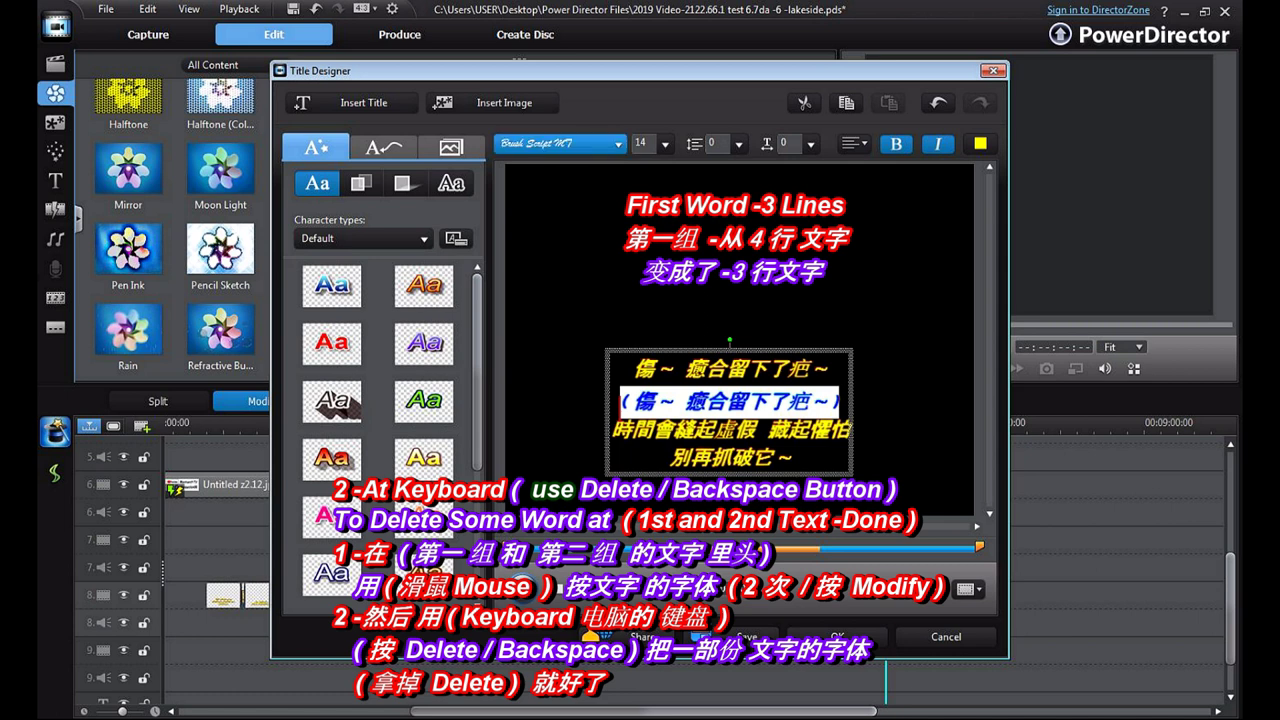
- Review the available fonts and set the lyric text alignment to Center
click(618, 145)
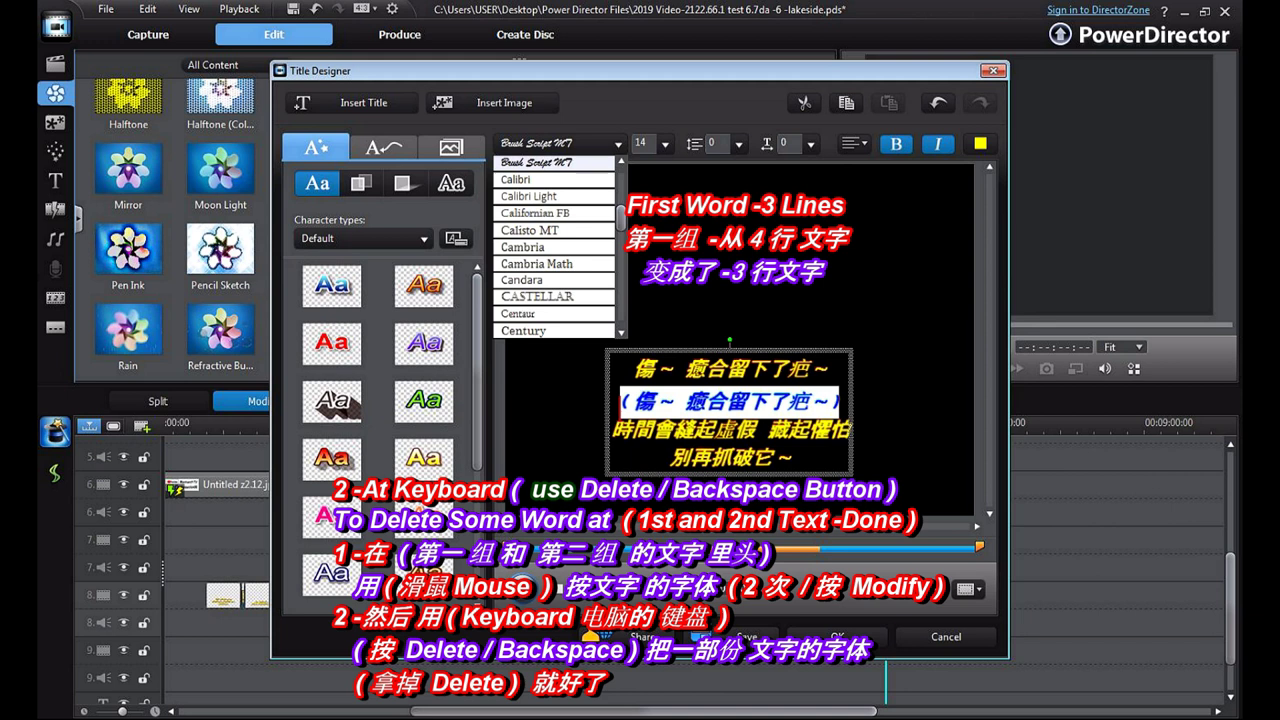
click(854, 143)
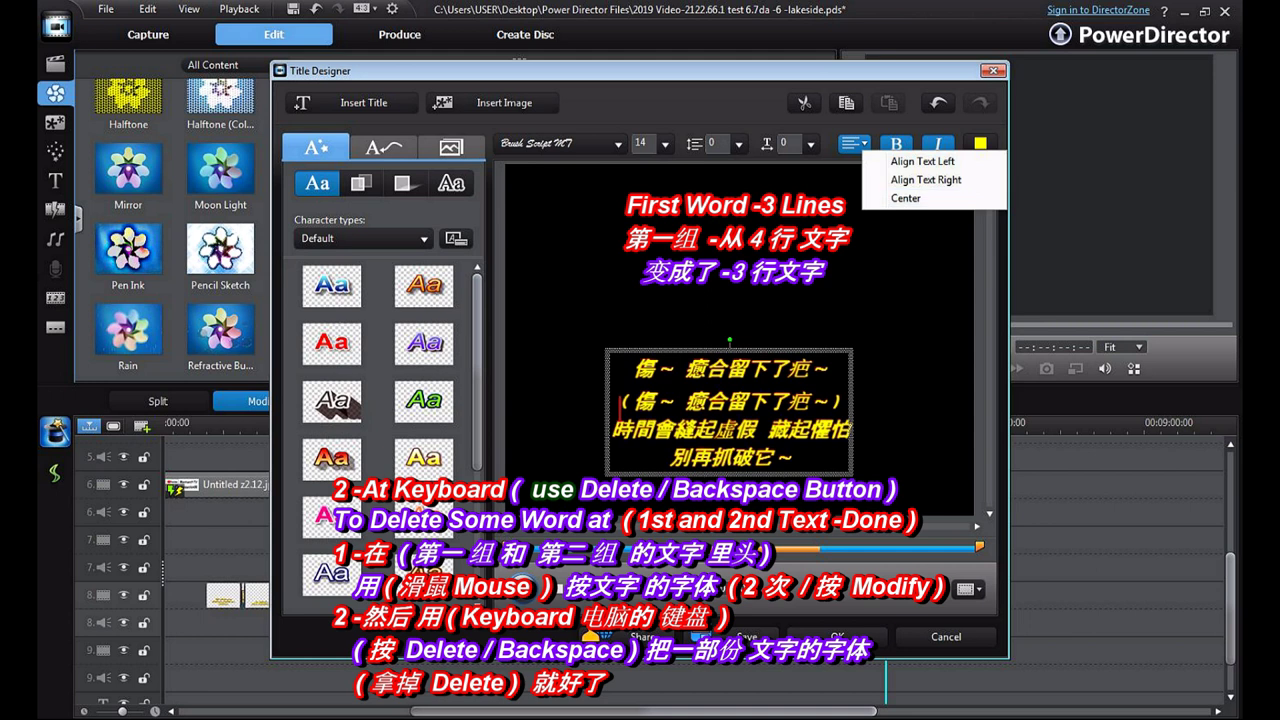
click(906, 198)
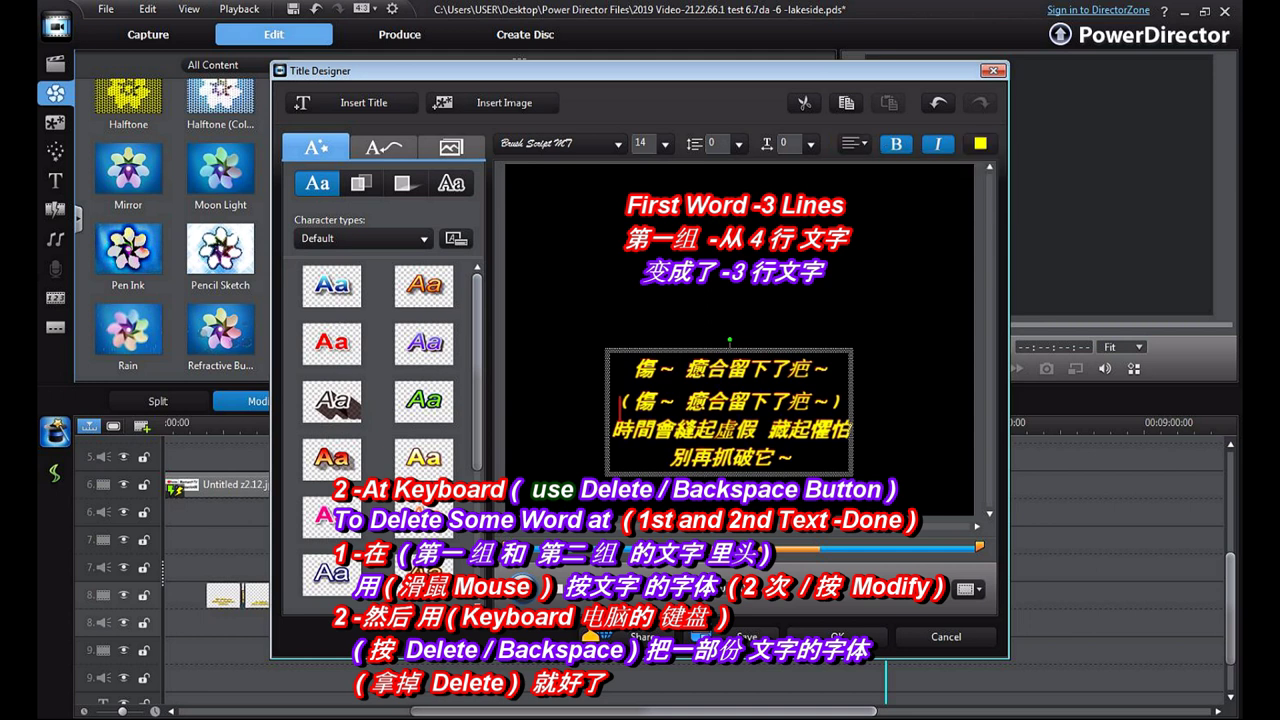
- Delete the second lyric line and its empty gap, shift the text down with a blank first line, and accept the title
drag(619, 403, 628, 403)
drag(841, 407, 619, 403)
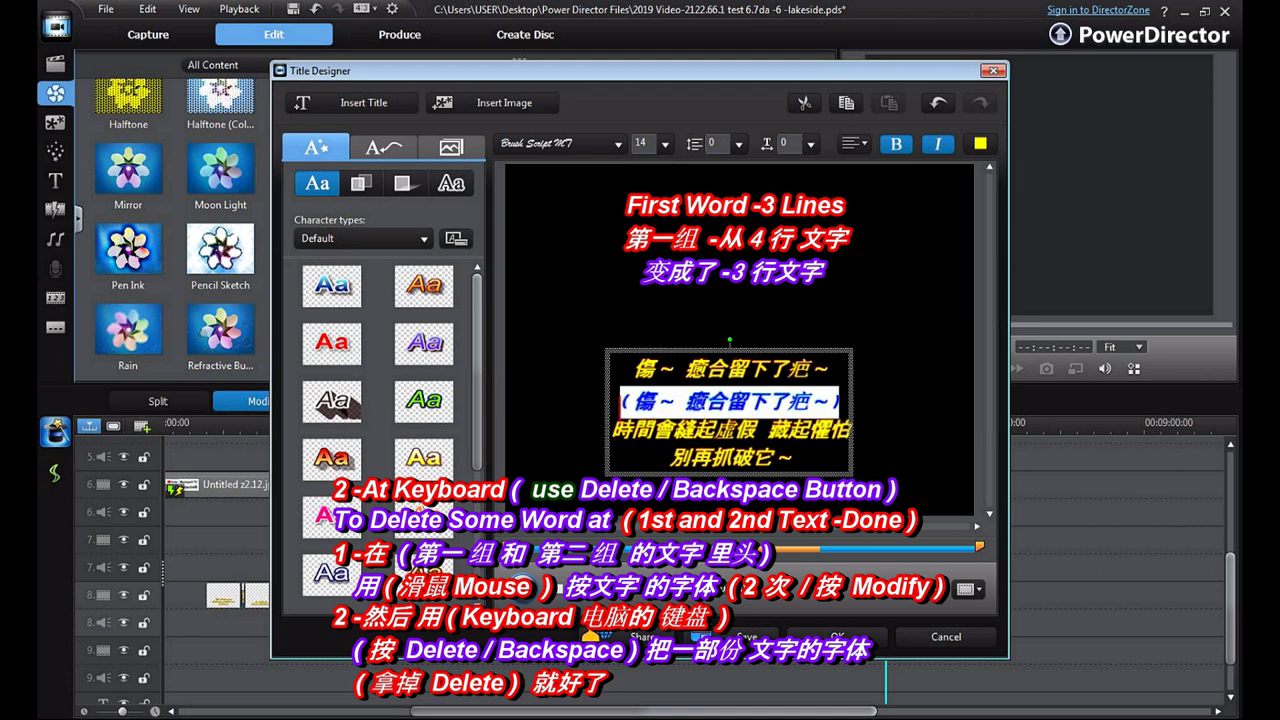
key(Delete)
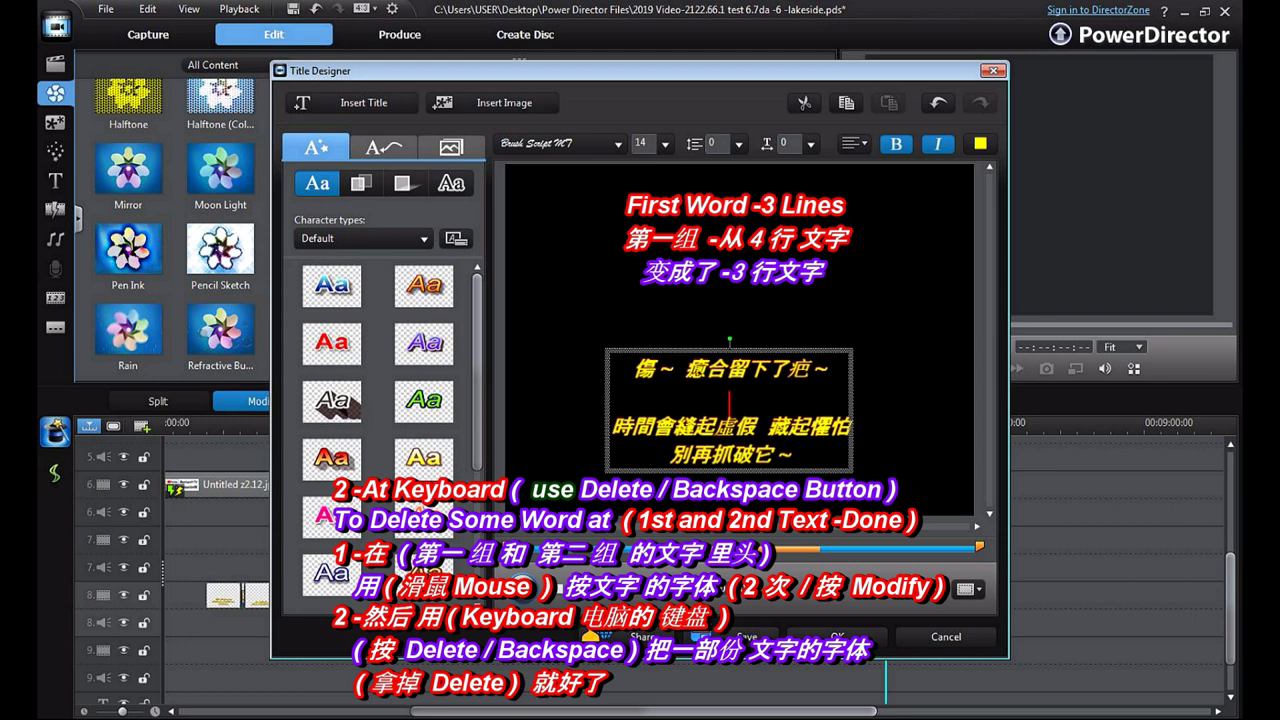
click(633, 369)
key(Return)
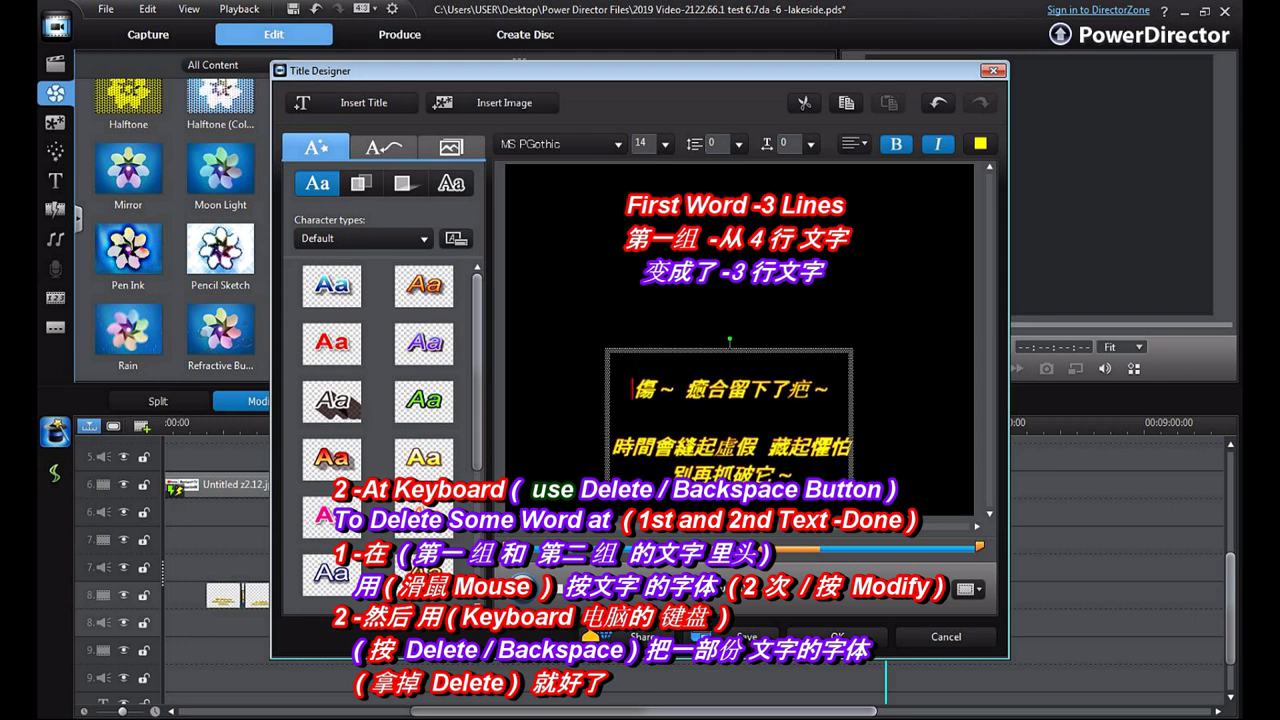
click(730, 424)
key(BackSpace)
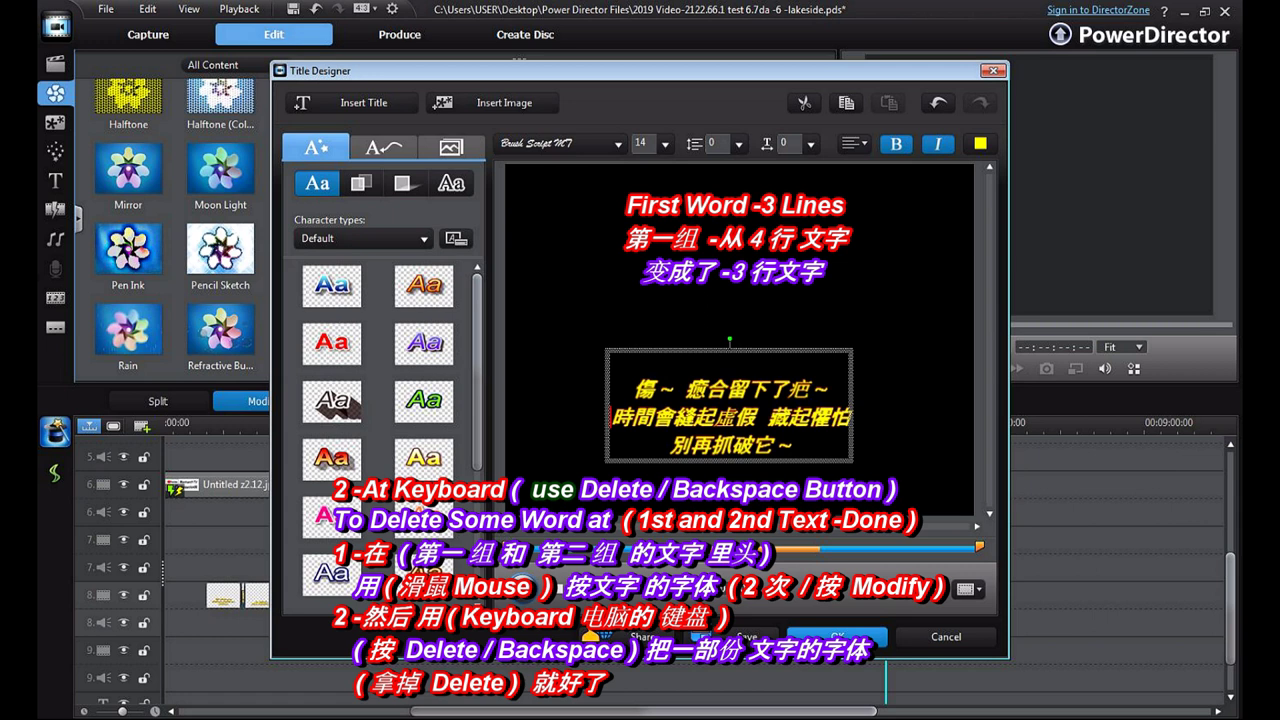
click(838, 636)
- Open the middle piece of the split title in the Title Designer and delete "癒合留下了疤～" from its second line
double_click(902, 596)
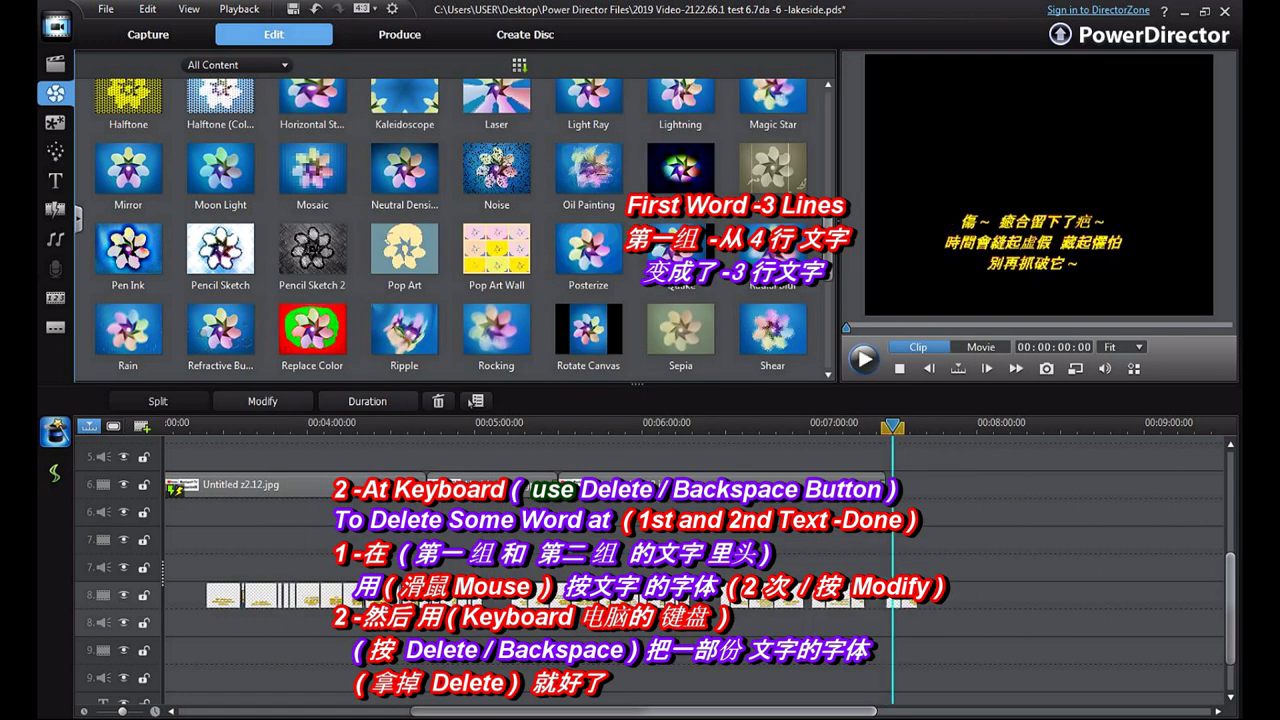
click(677, 405)
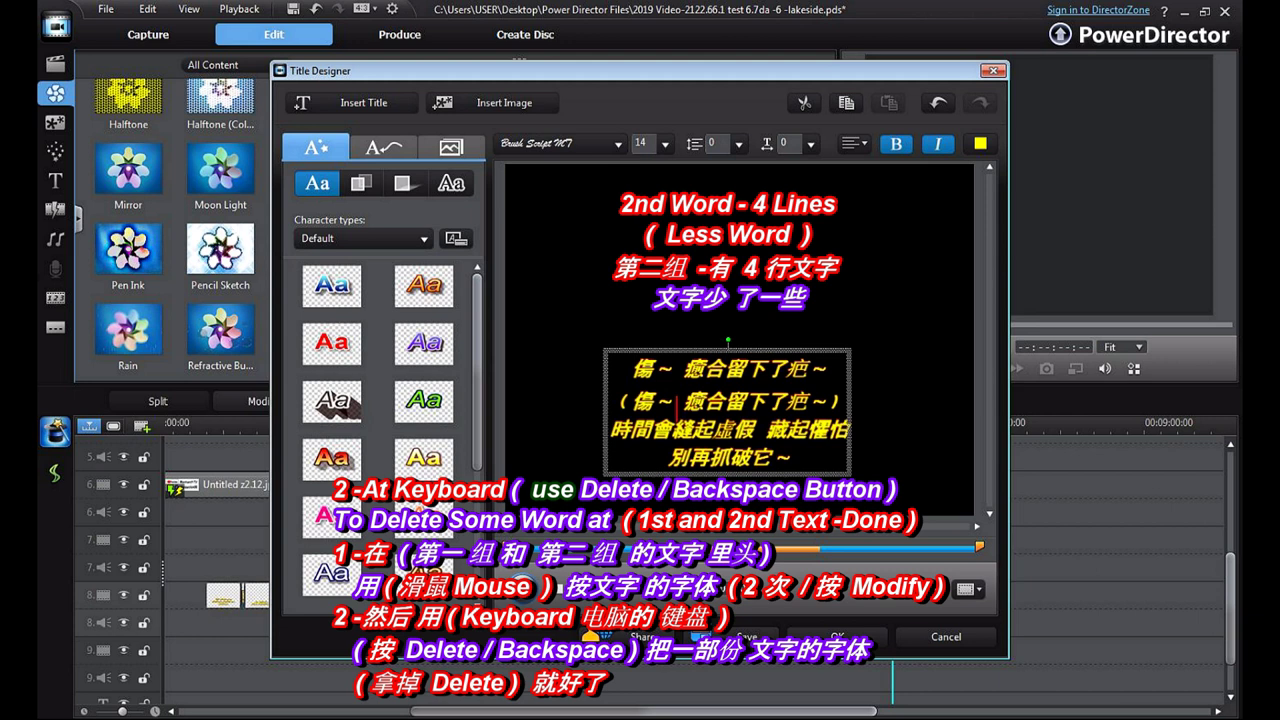
drag(676, 404, 830, 402)
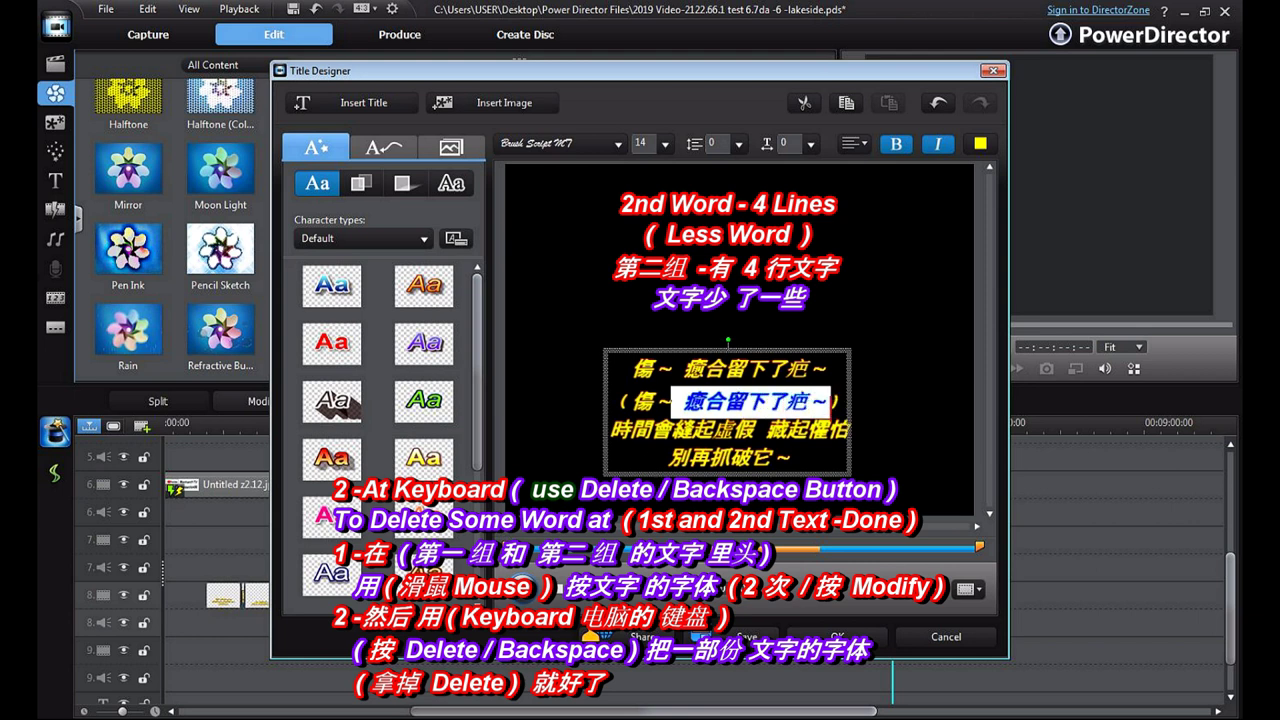
key(Delete)
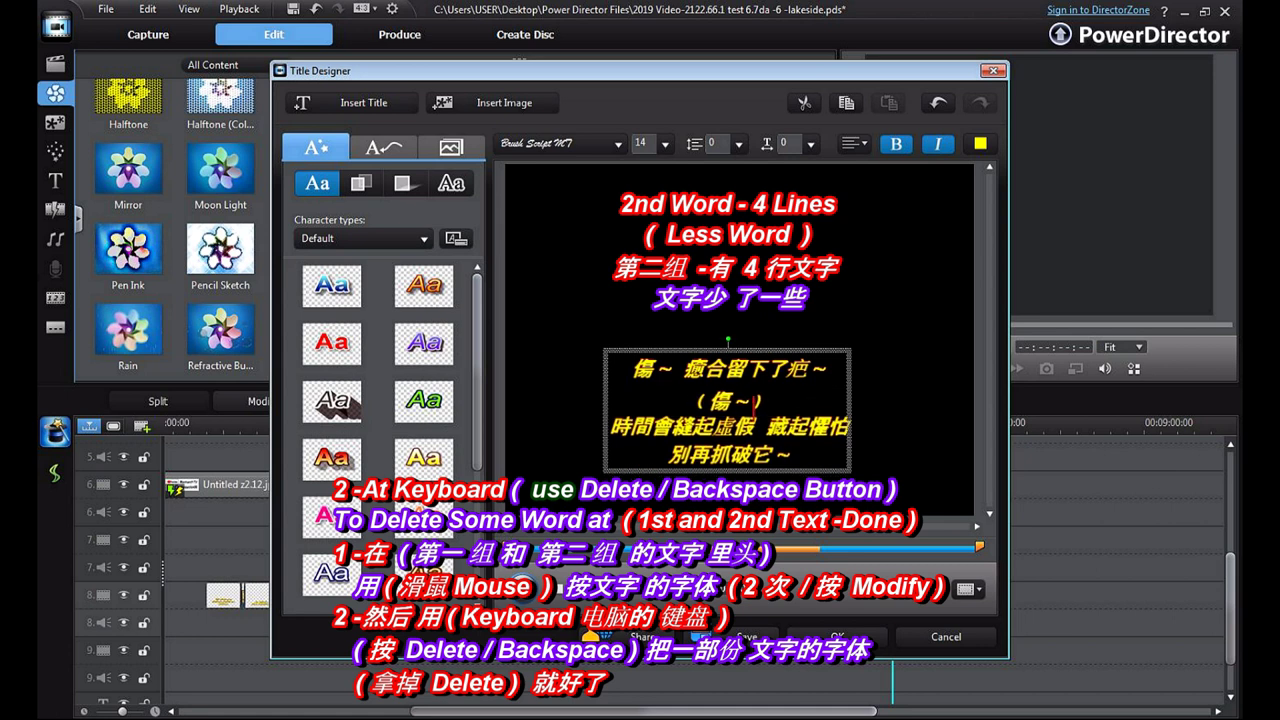
- Finish the second-line text edit of the middle title piece and accept the title
key(Escape)
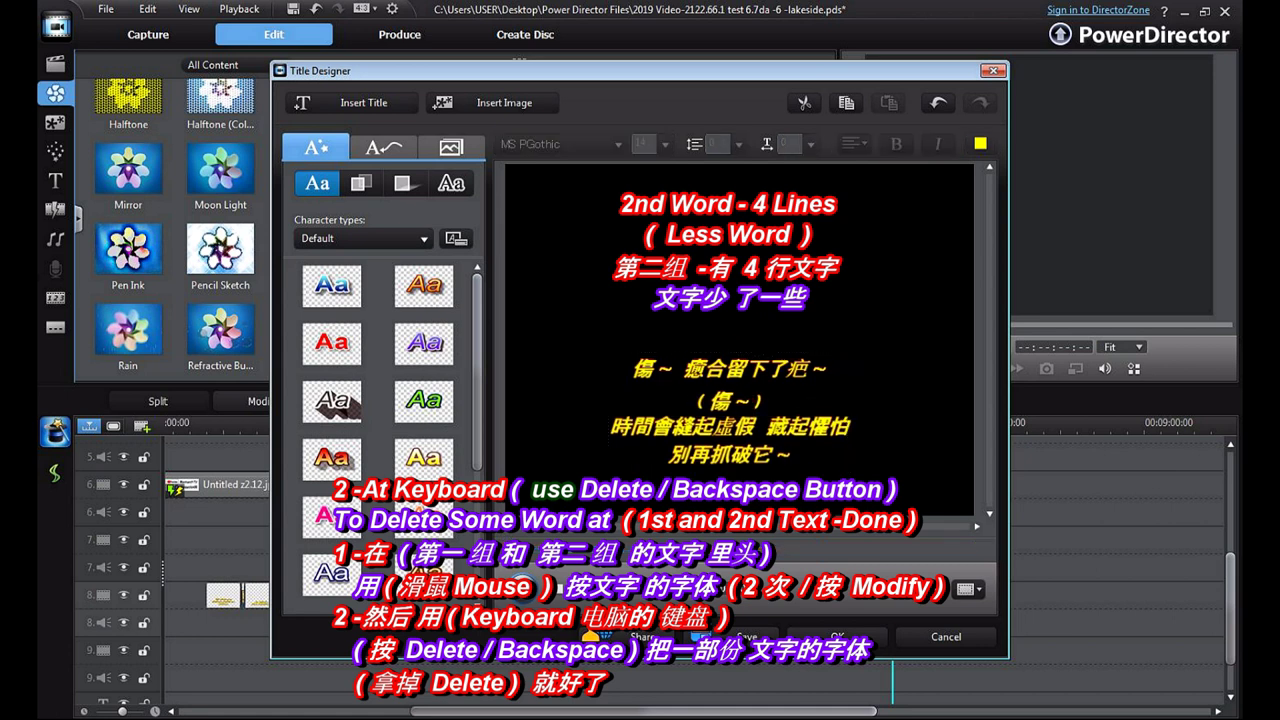
click(728, 411)
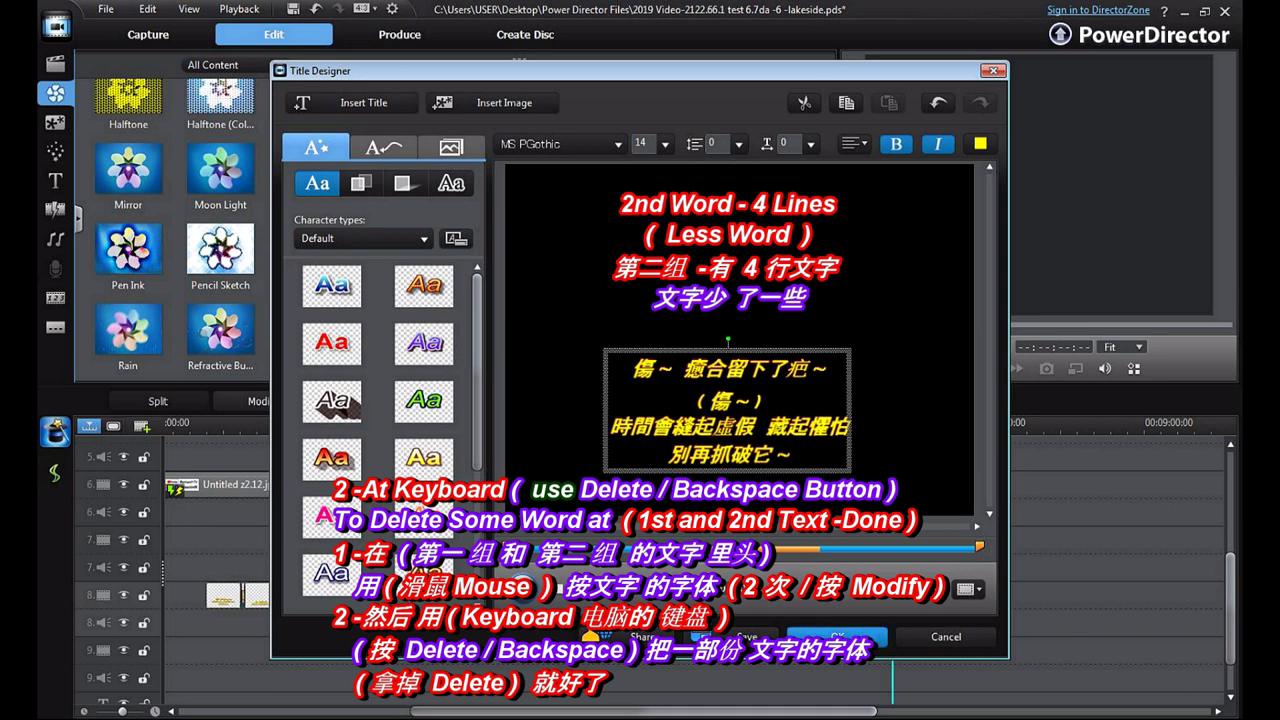
click(836, 636)
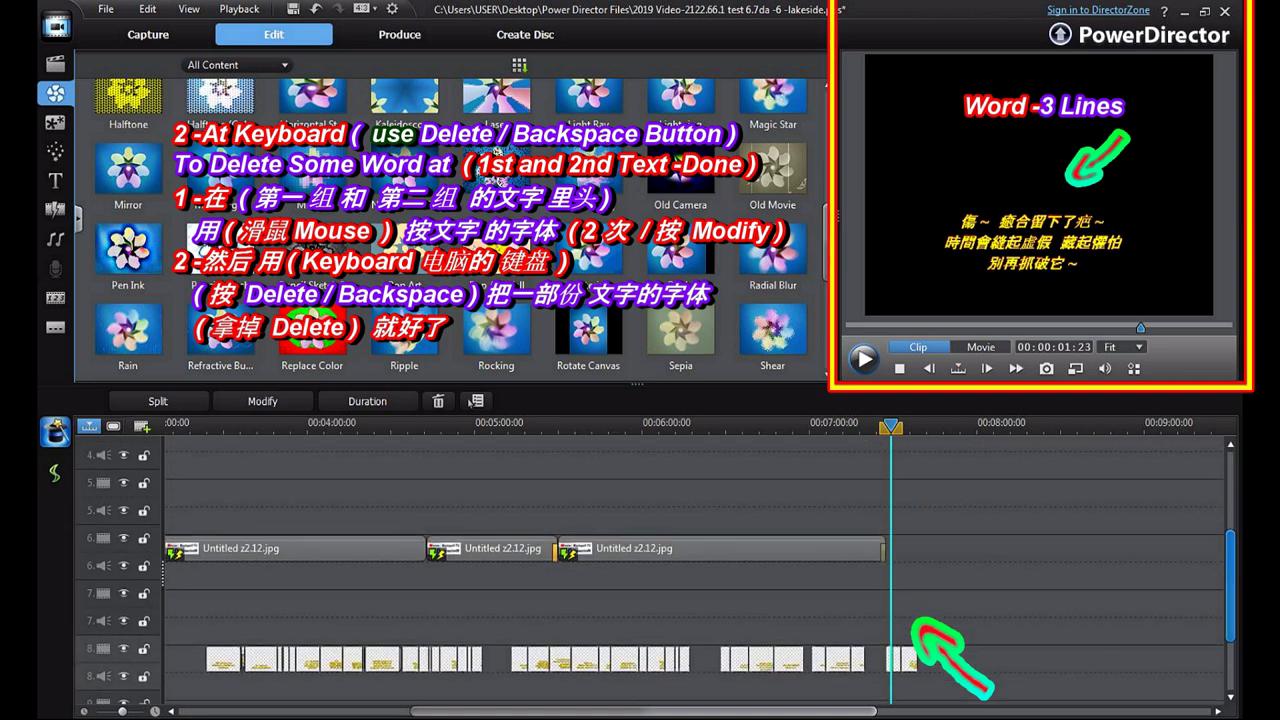
- Play the split title pieces in movie mode from the start of the first piece, around 00:07:27:18
click(930, 566)
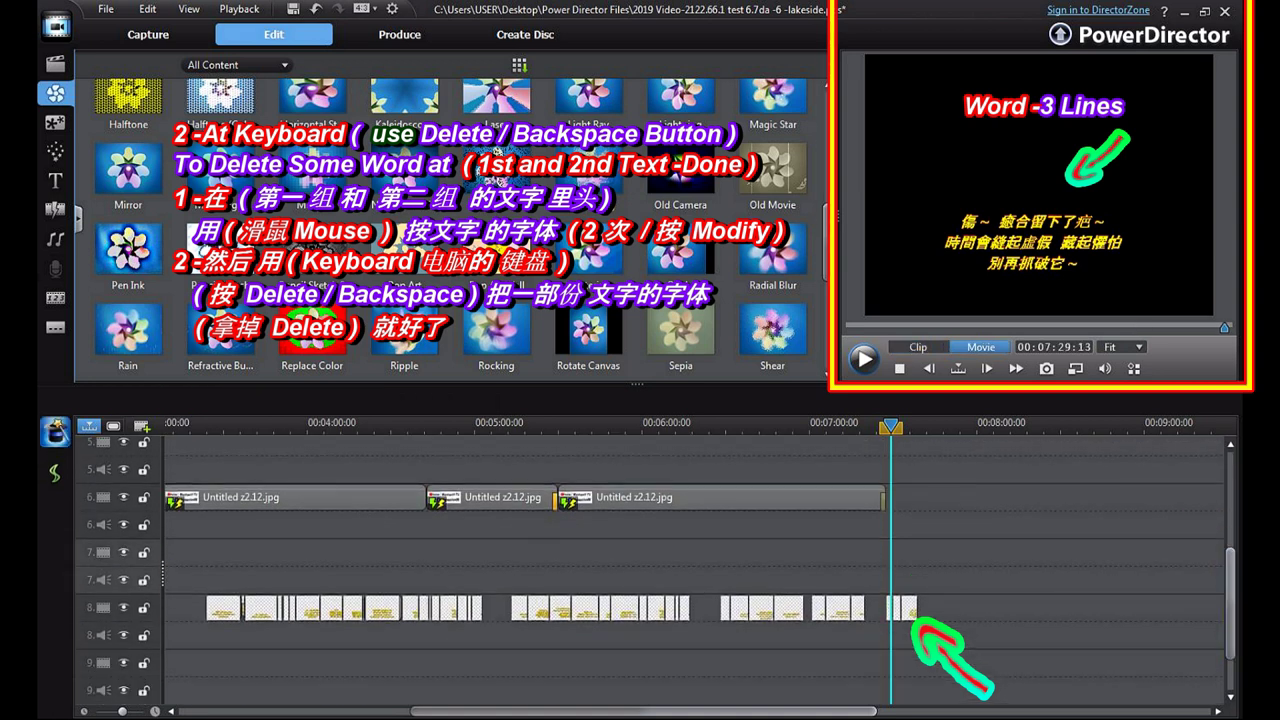
drag(891, 427, 886, 427)
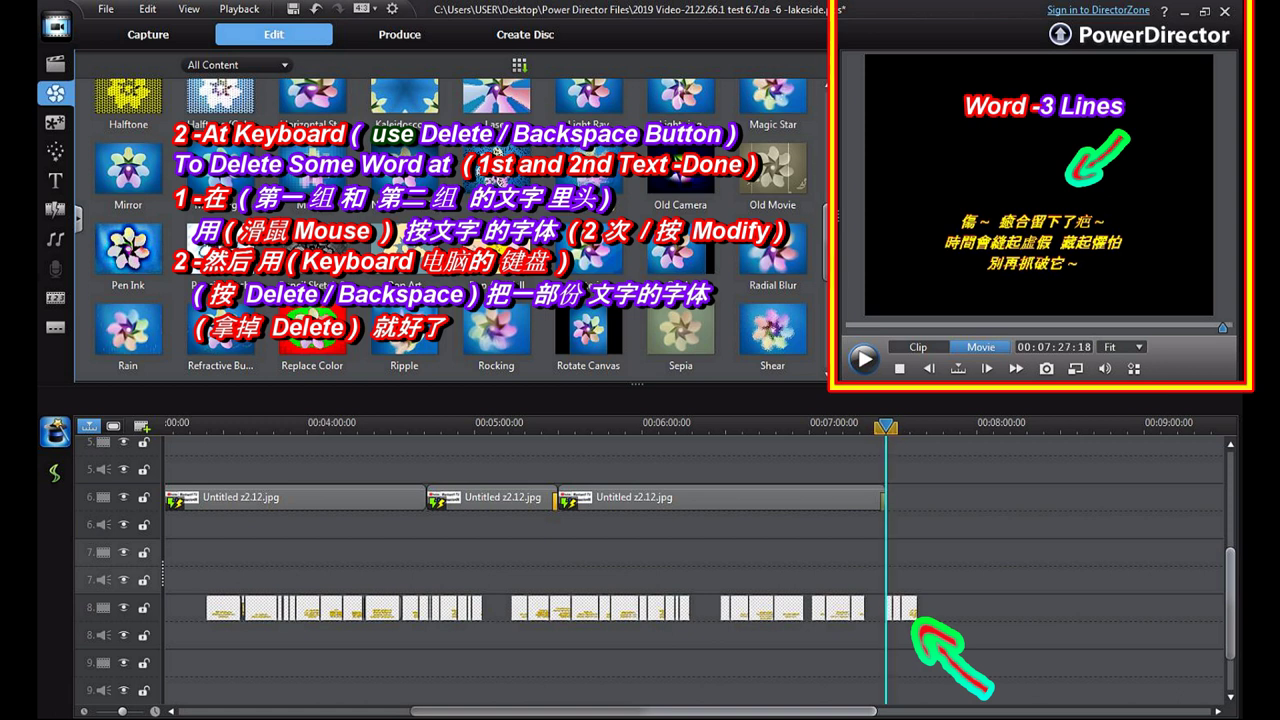
key(Right)
click(864, 359)
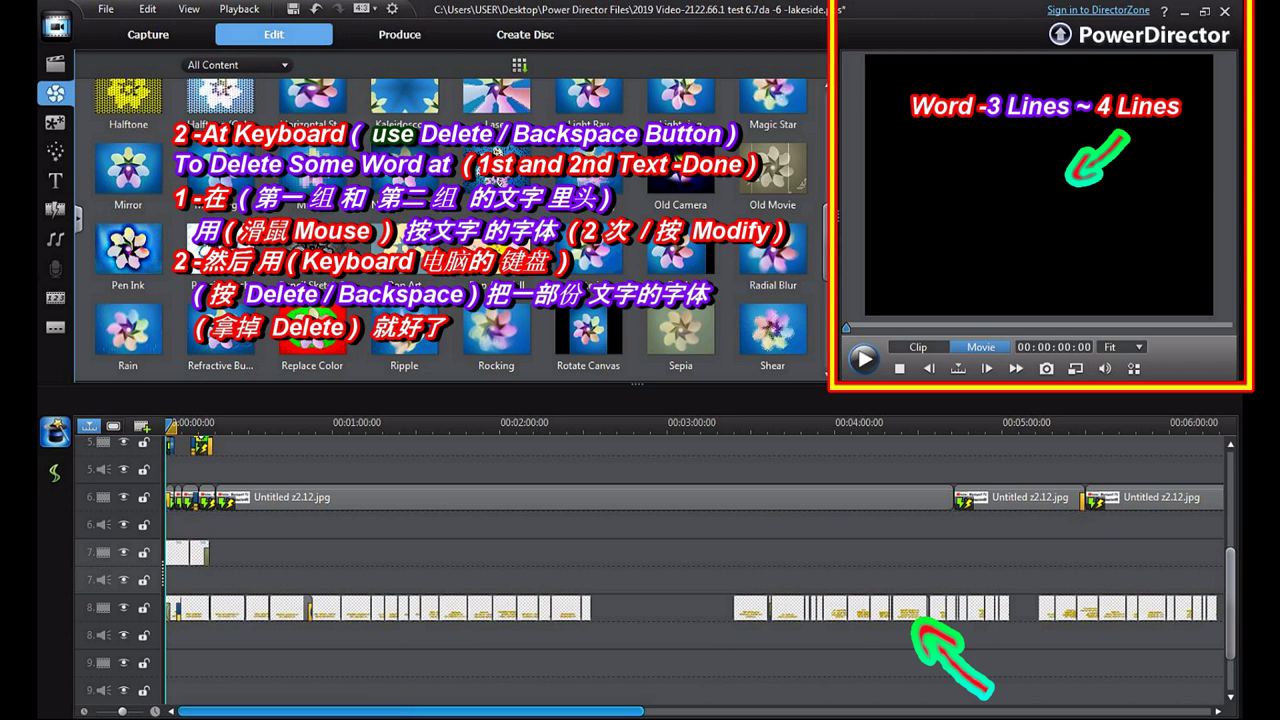
- Return to the split title pieces near the end of the title track and examine the first piece's three-line text in the preview
drag(411, 711, 667, 711)
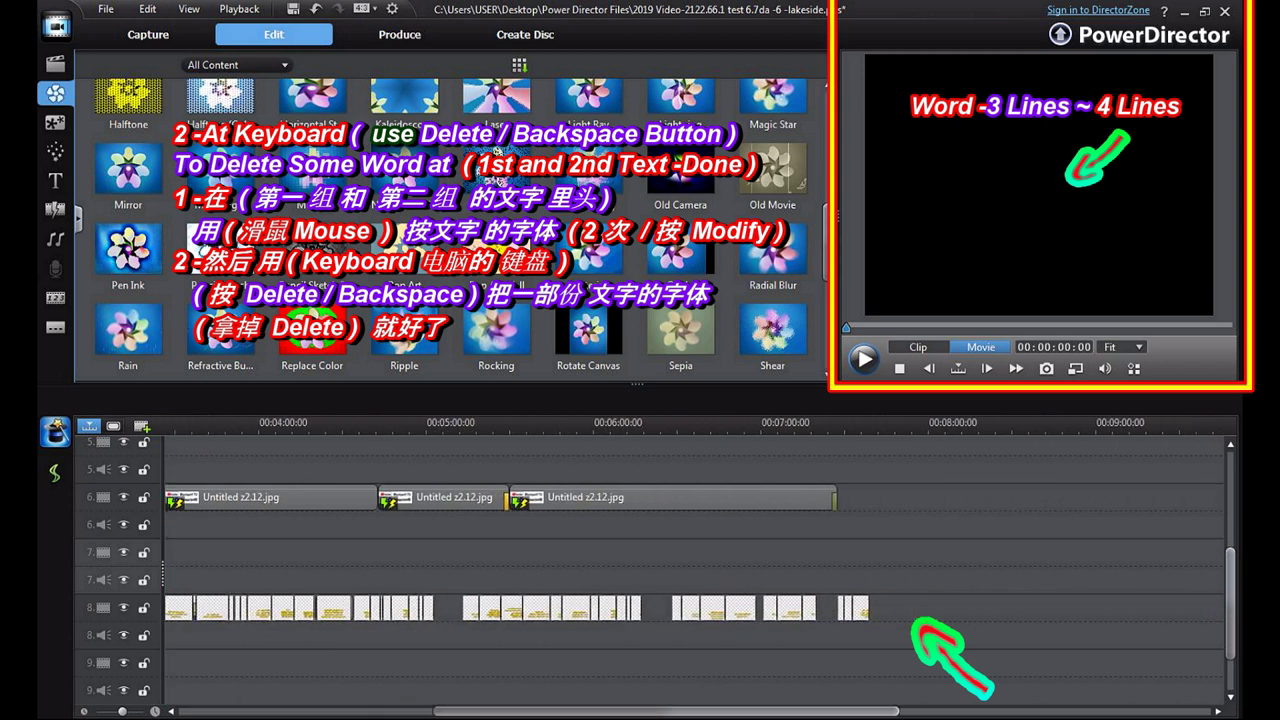
click(839, 608)
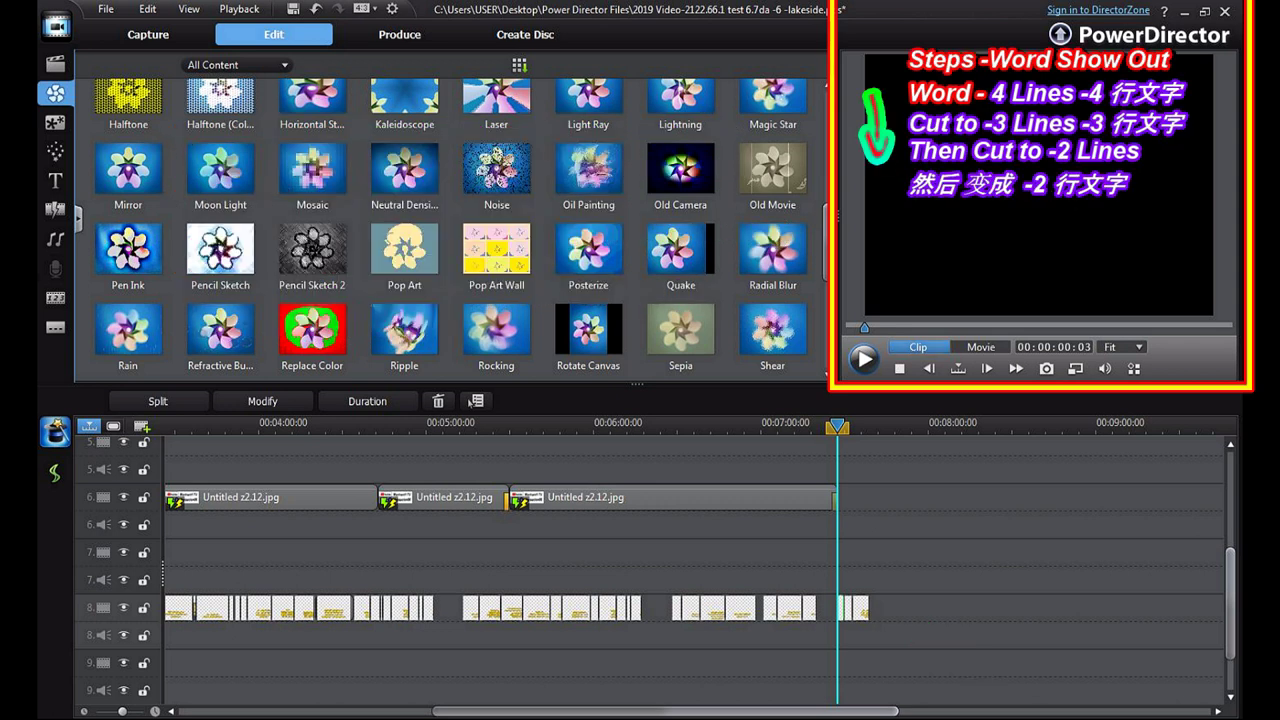
click(837, 426)
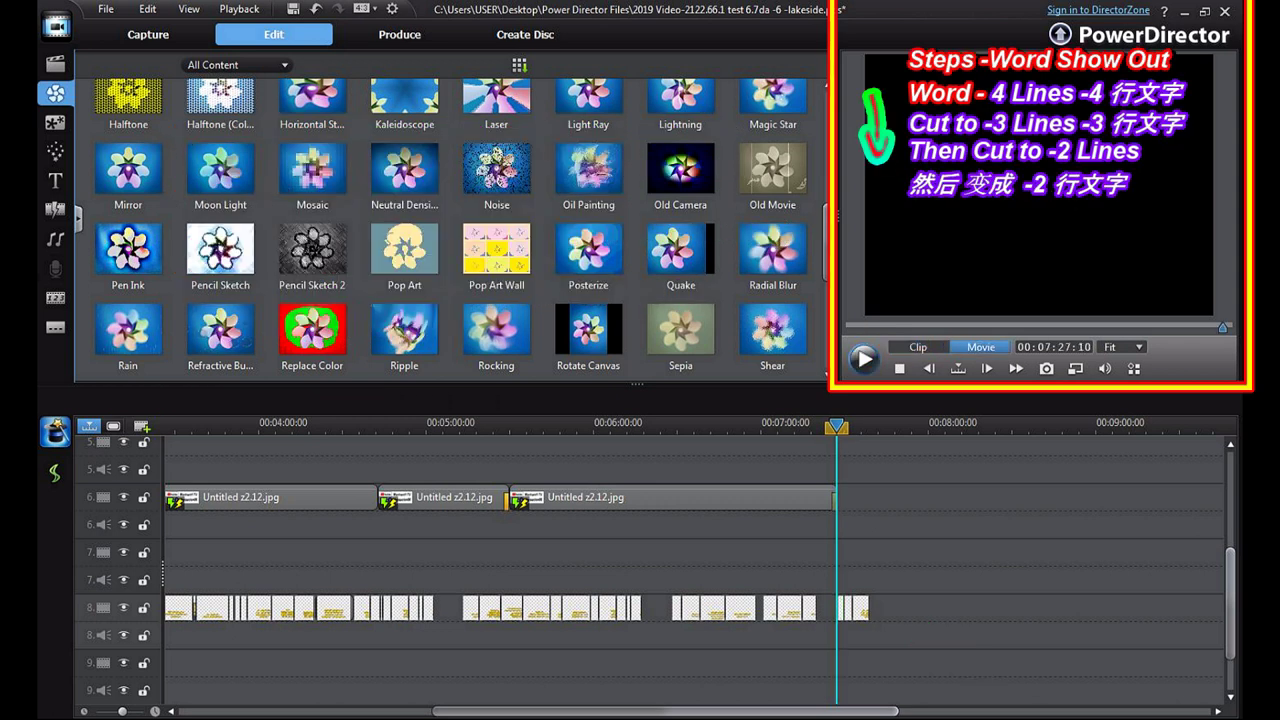
click(918, 347)
click(841, 608)
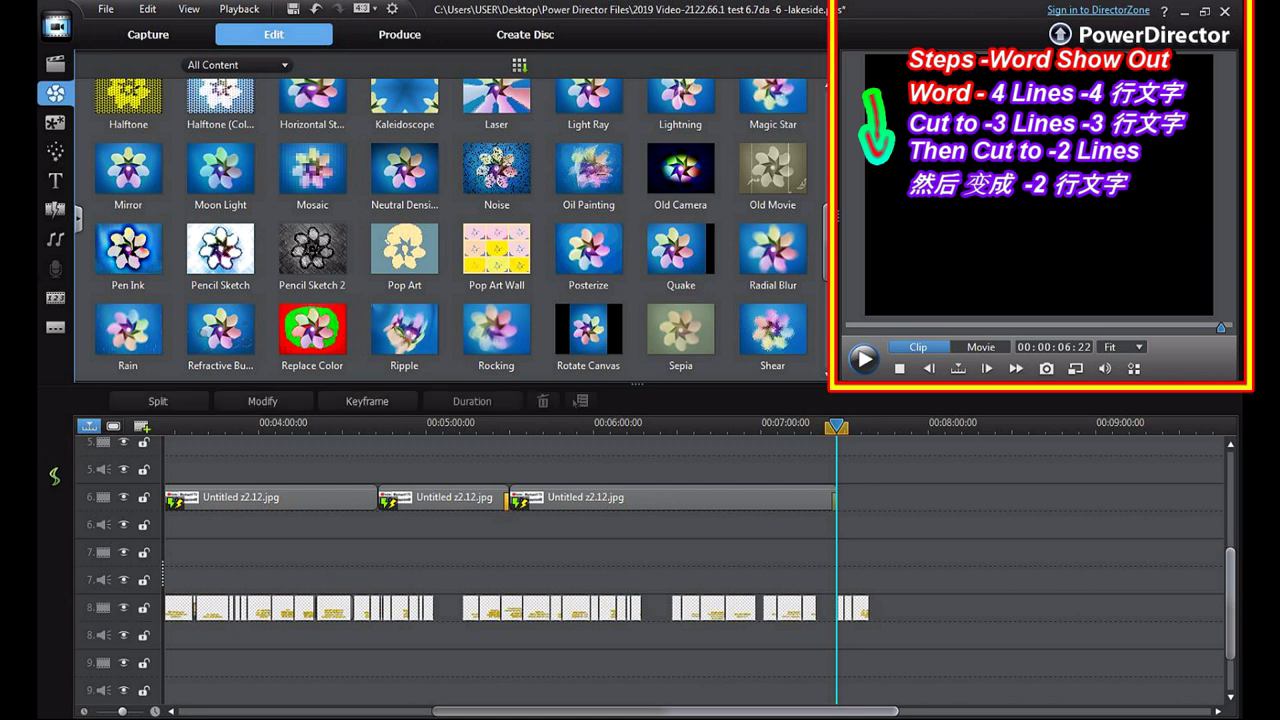
click(842, 426)
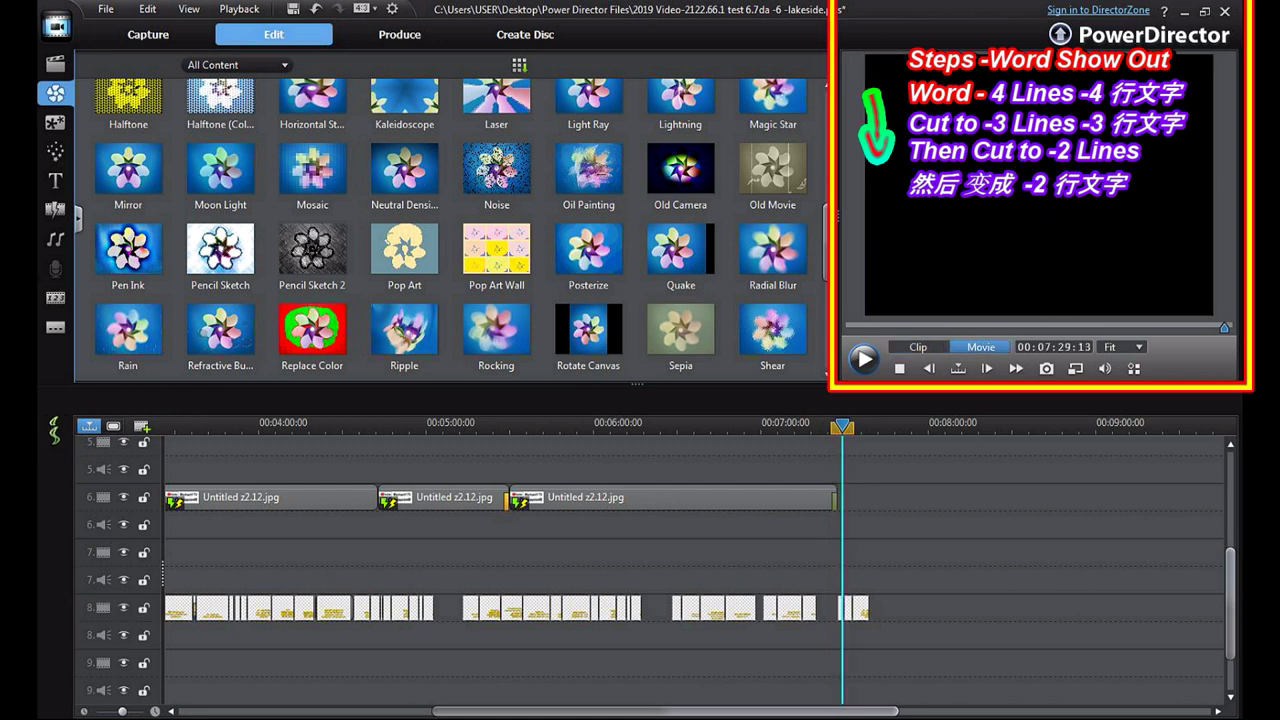
click(841, 608)
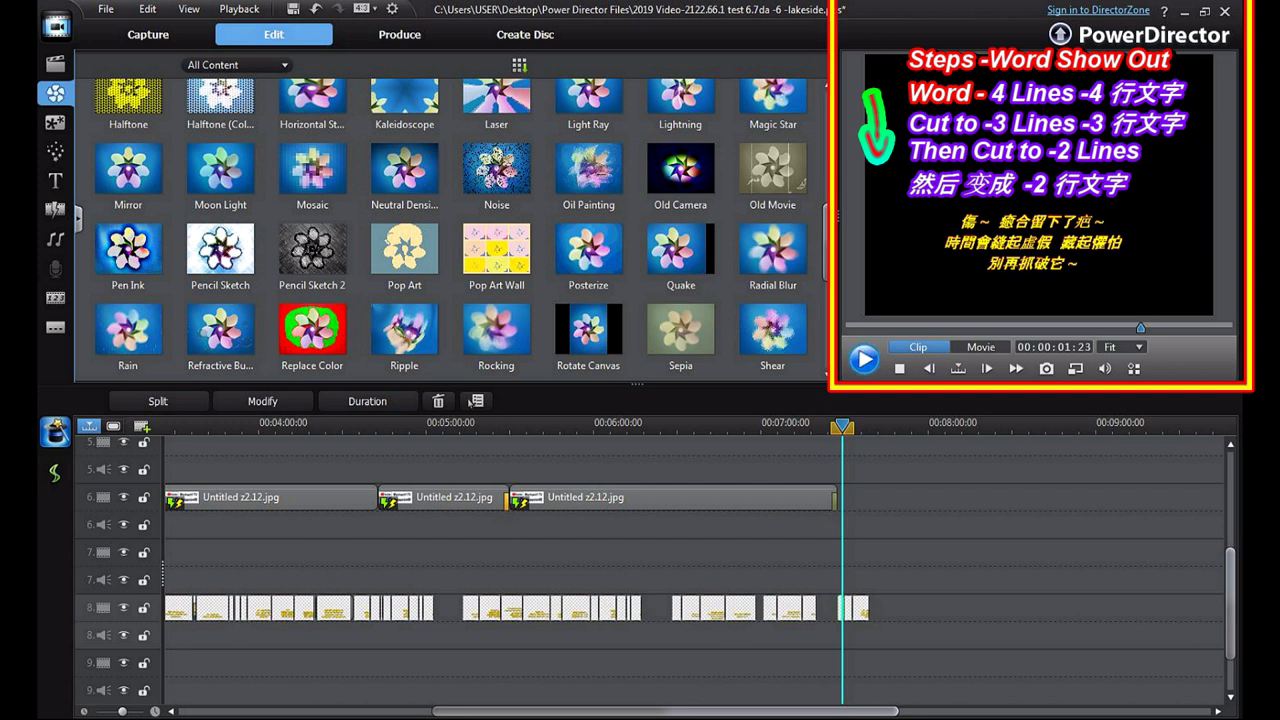
- Play the three split title pieces in sequence, and return the playhead to the middle piece at 00:07:30:03
mouse_move(842, 427)
mouse_down()
mouse_move(857, 427)
mouse_move(835, 427)
mouse_up()
click(861, 608)
key(space)
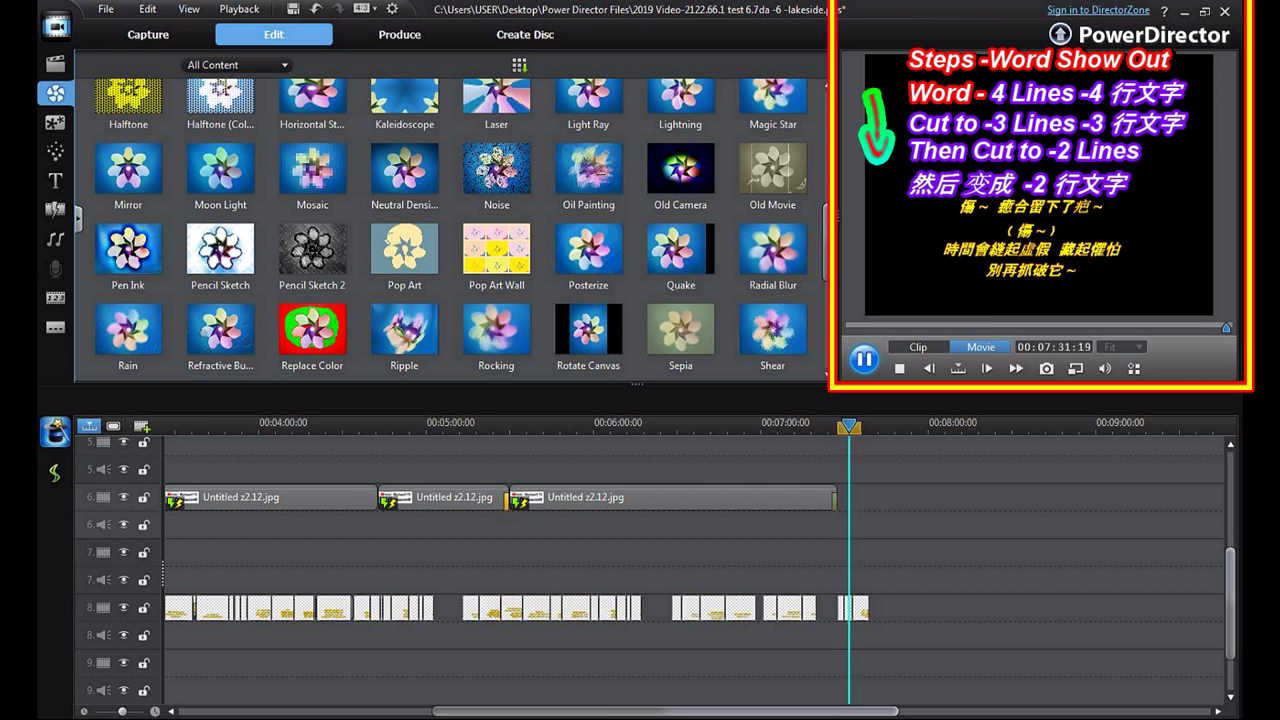
key(space)
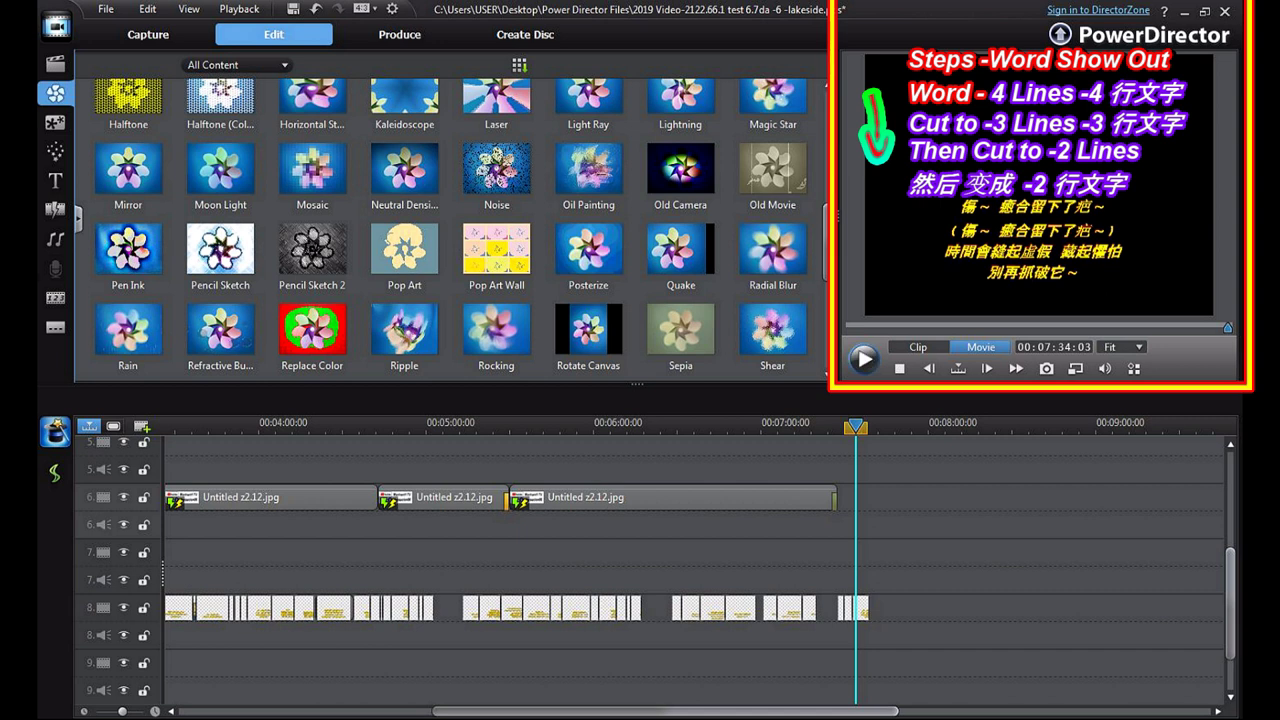
drag(856, 427, 844, 427)
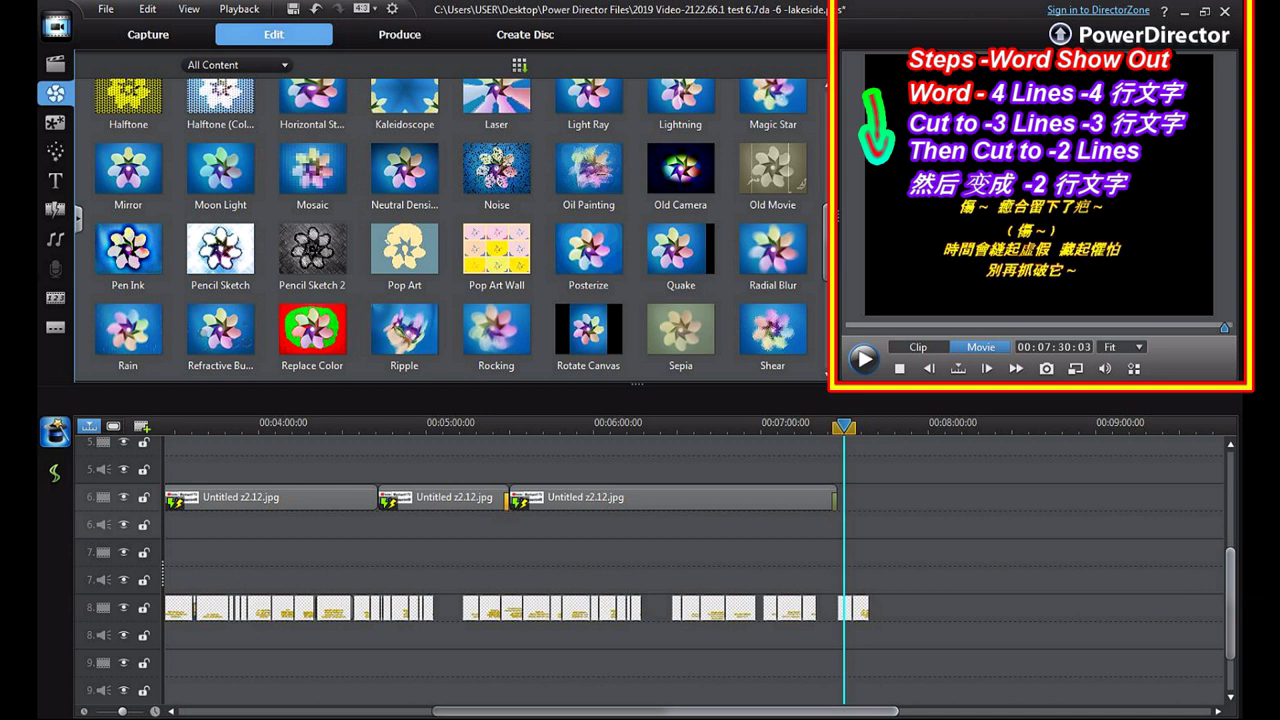
- Open the first split title piece in the Title Designer to review its three lyric lines, and close it without changes
click(842, 608)
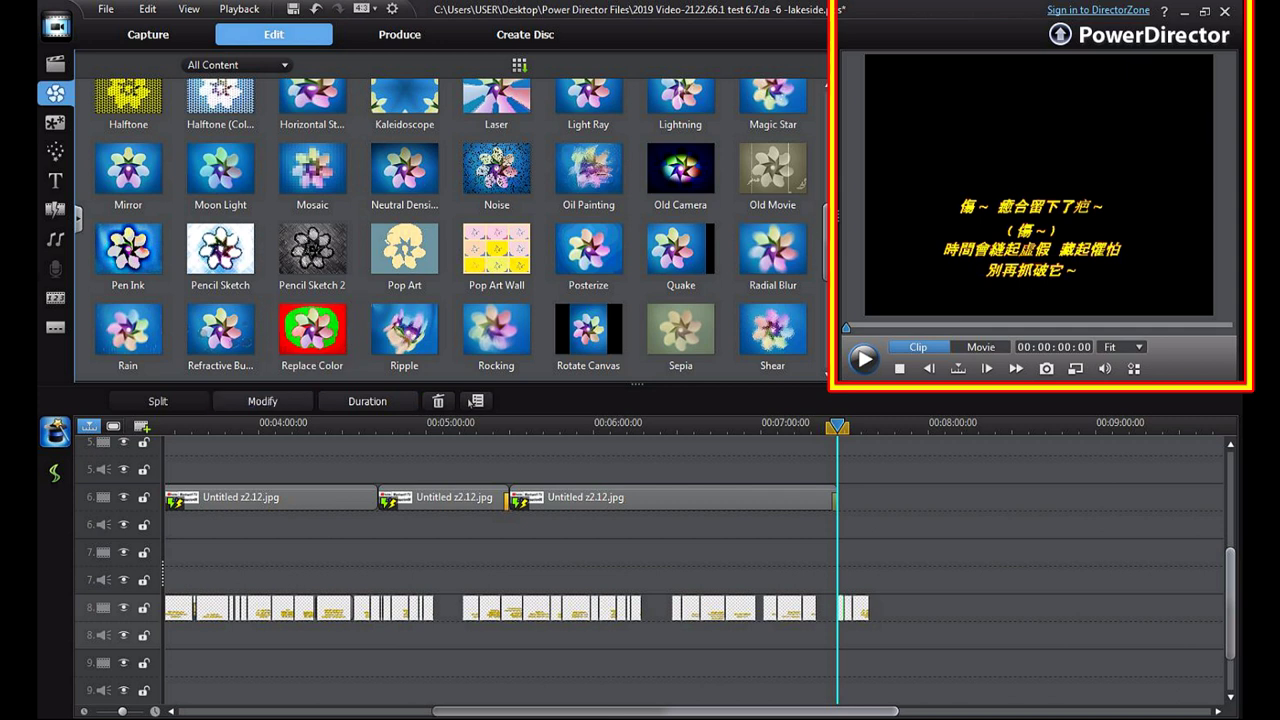
click(263, 401)
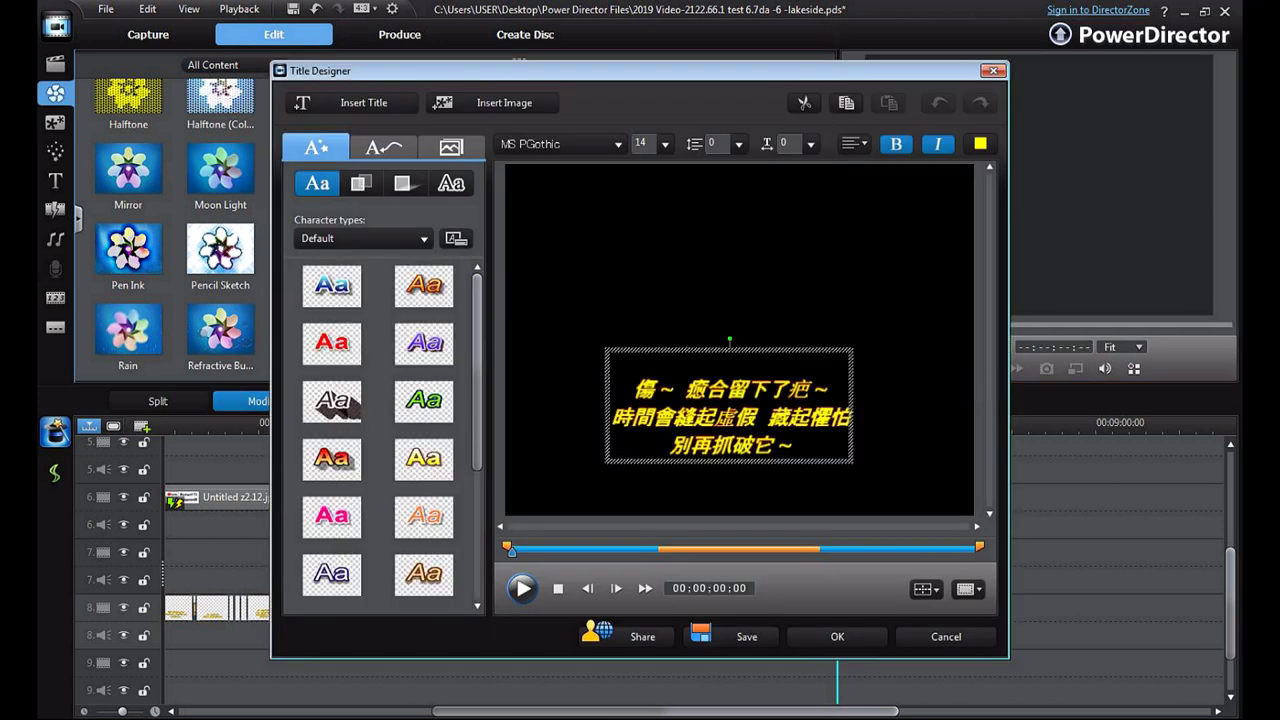
click(946, 637)
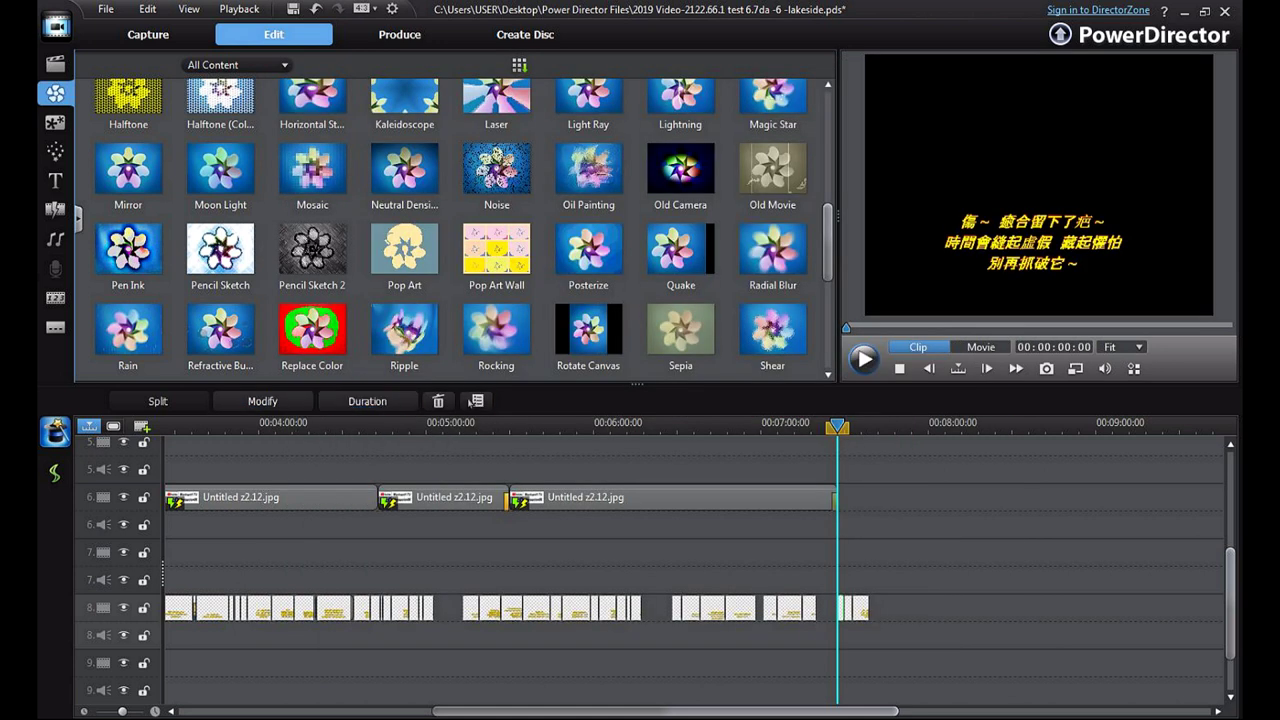
- Open the middle split title piece in the Title Designer to review its four lyric lines, and close it without changes
click(848, 608)
click(263, 401)
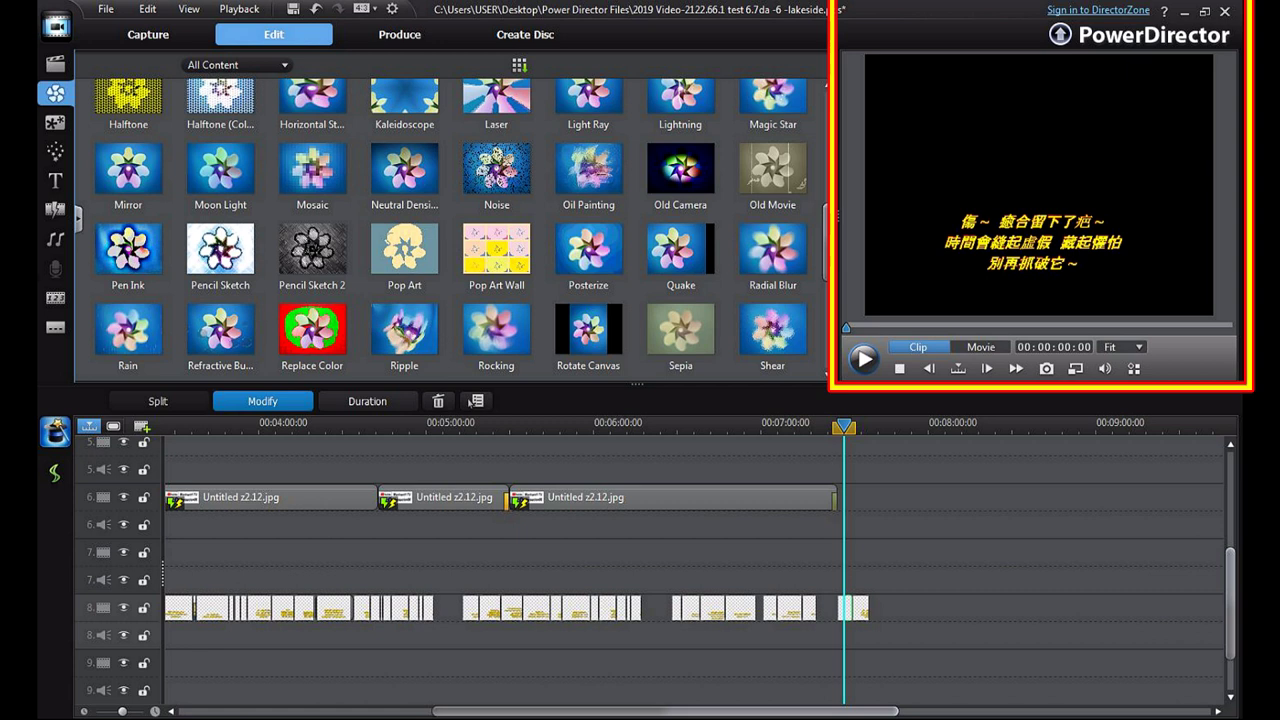
click(262, 401)
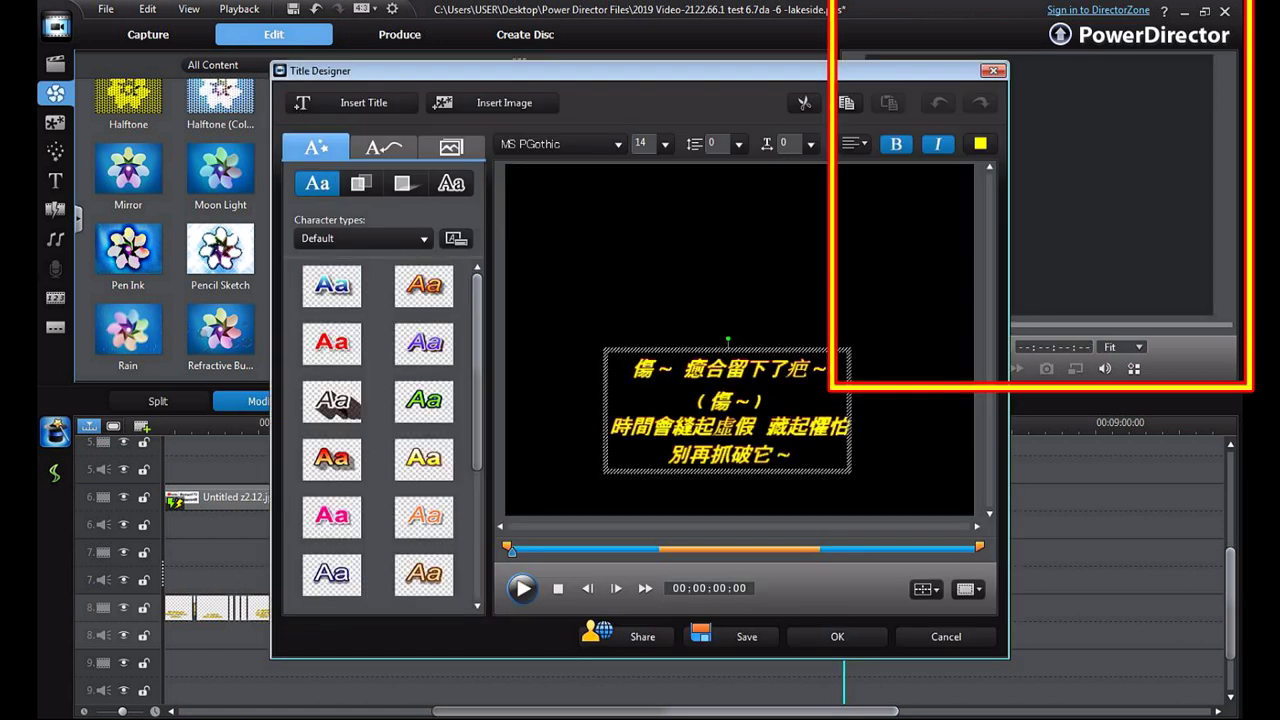
click(946, 637)
- Replay the split lyric titles from just before the first piece through to the end of the last piece
drag(844, 427, 836, 427)
click(848, 608)
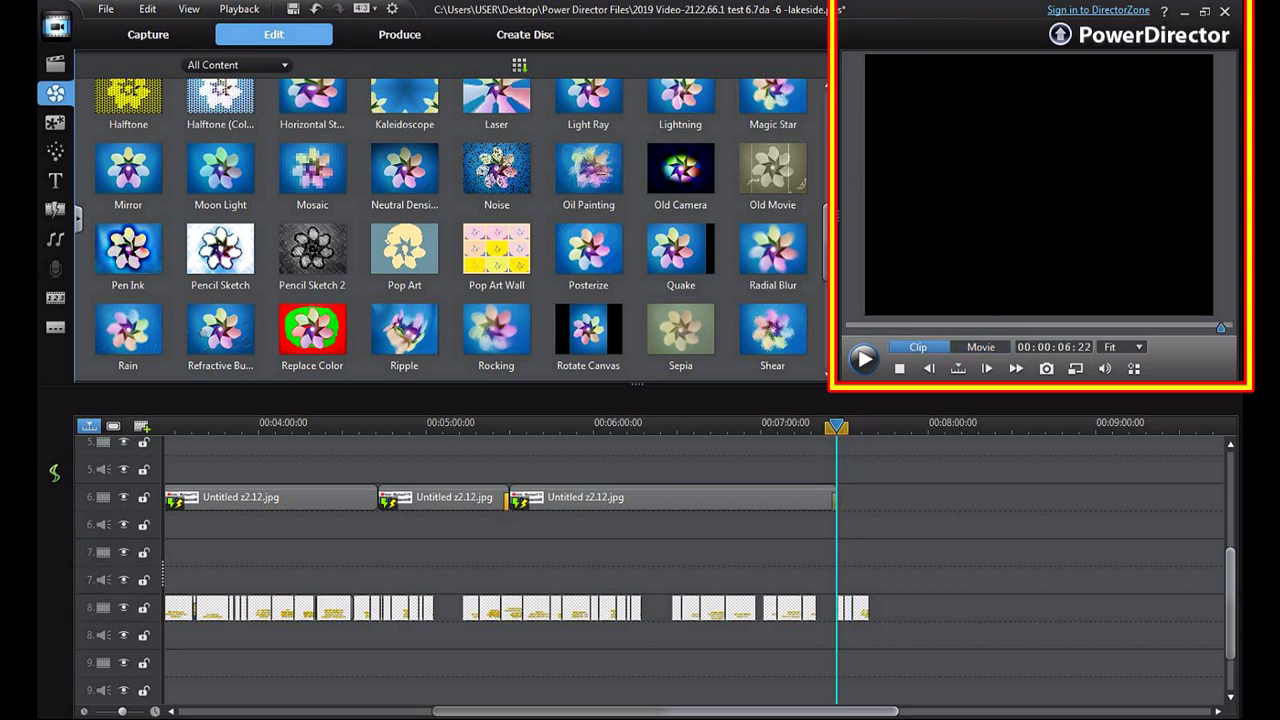
key(space)
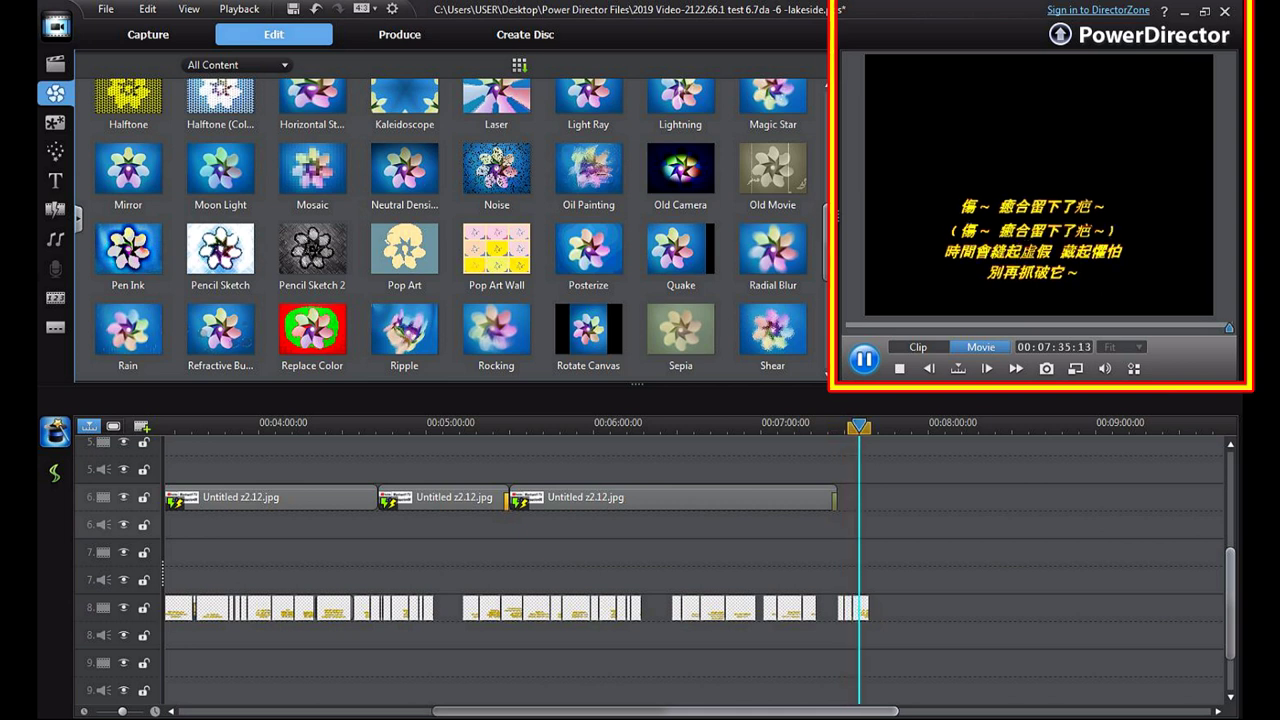
key(space)
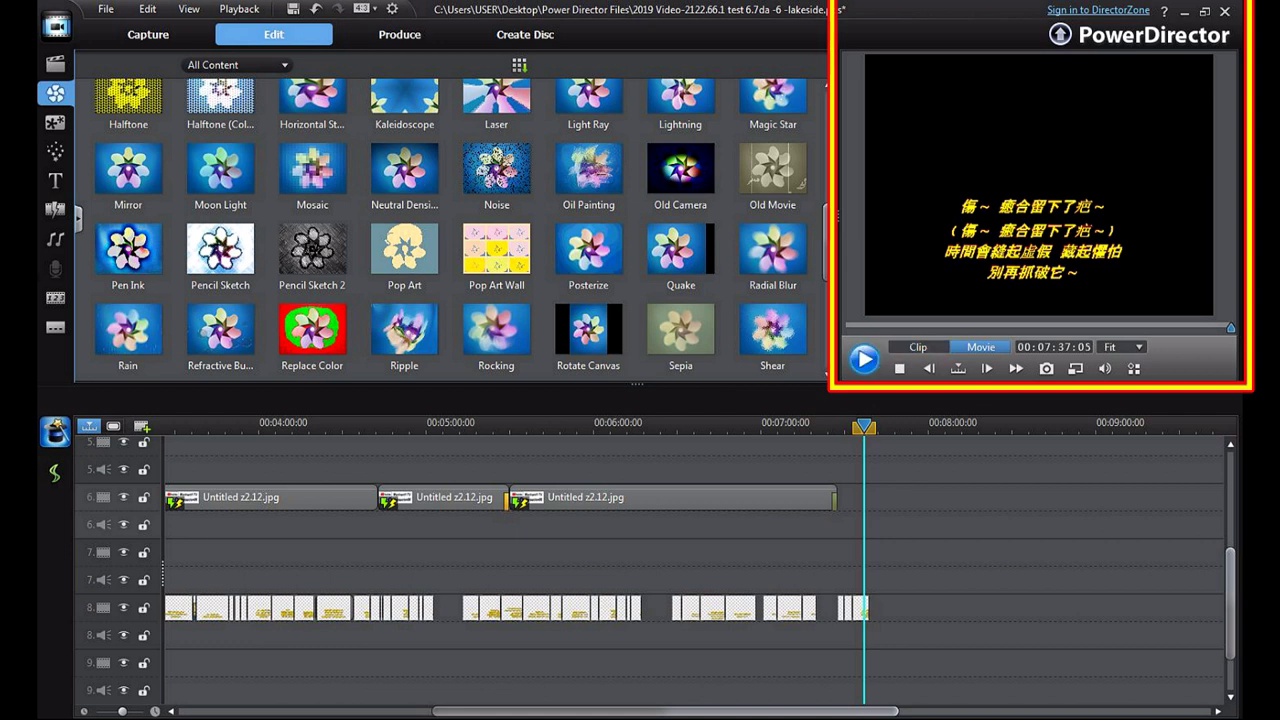
- Split the concert video on track 2 at 00:07:00:18
drag(665, 711, 410, 711)
scroll(694, 560, right, 4)
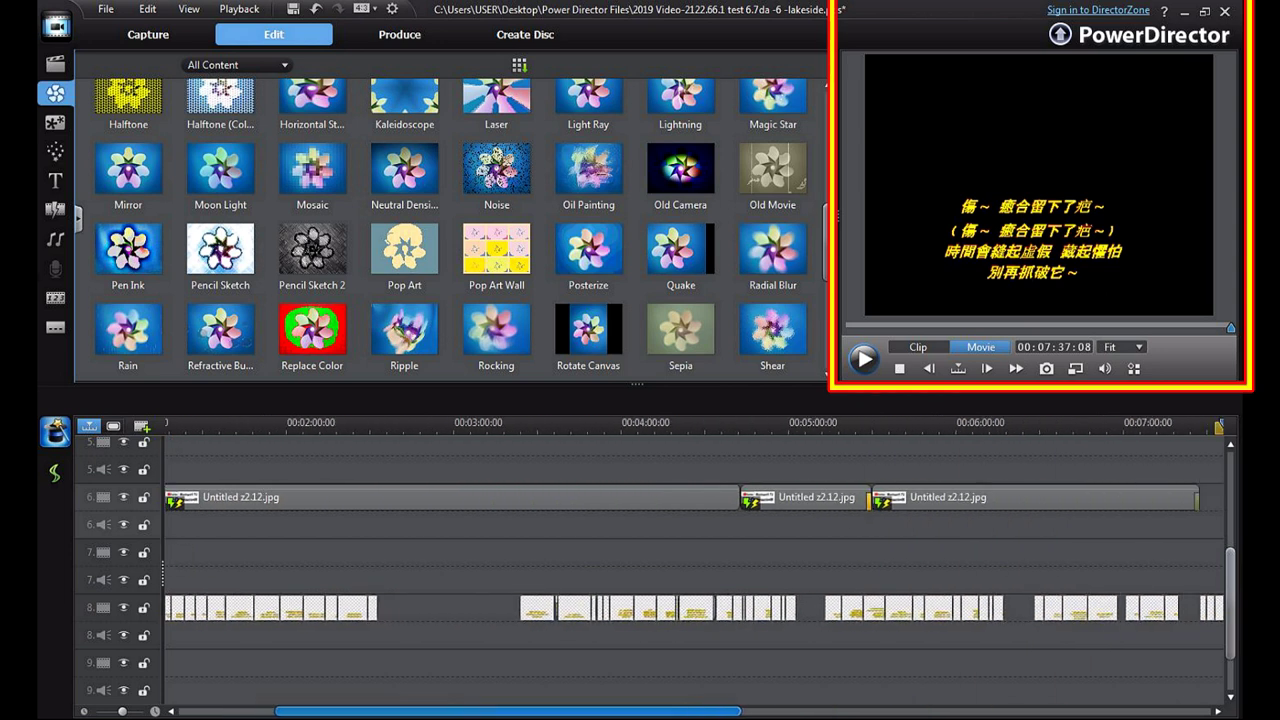
drag(1230, 604, 1230, 507)
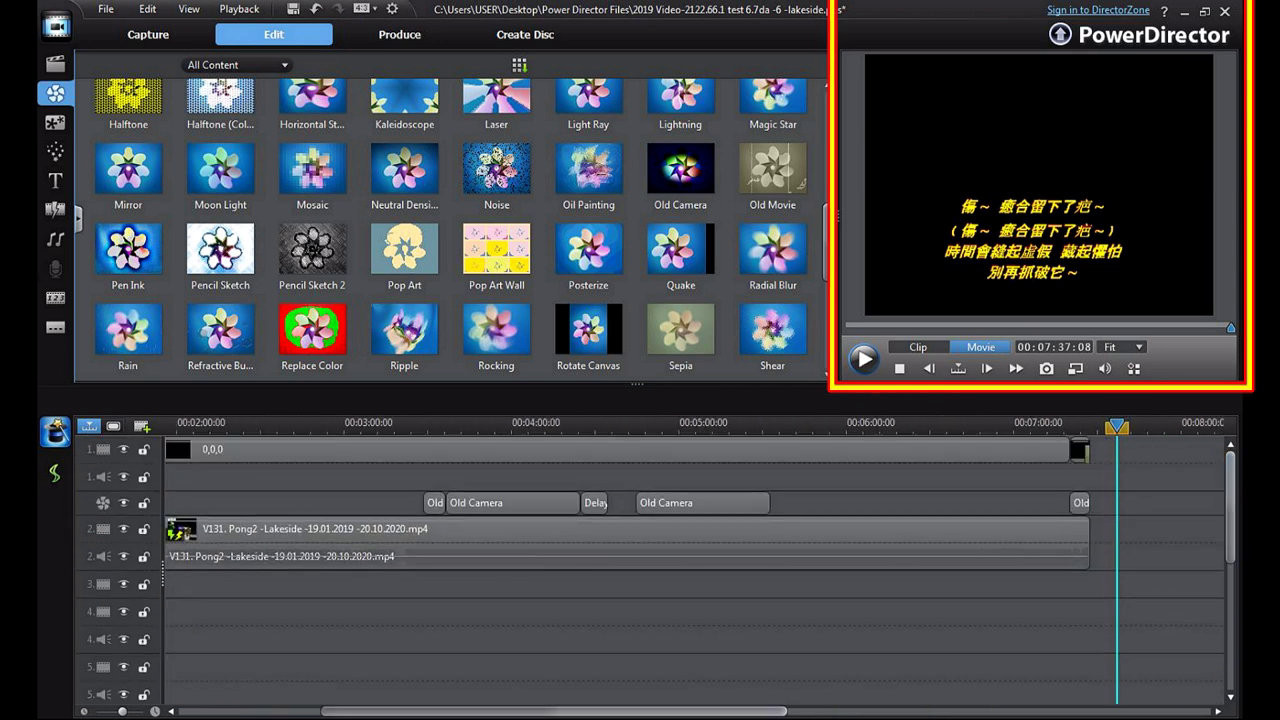
click(886, 424)
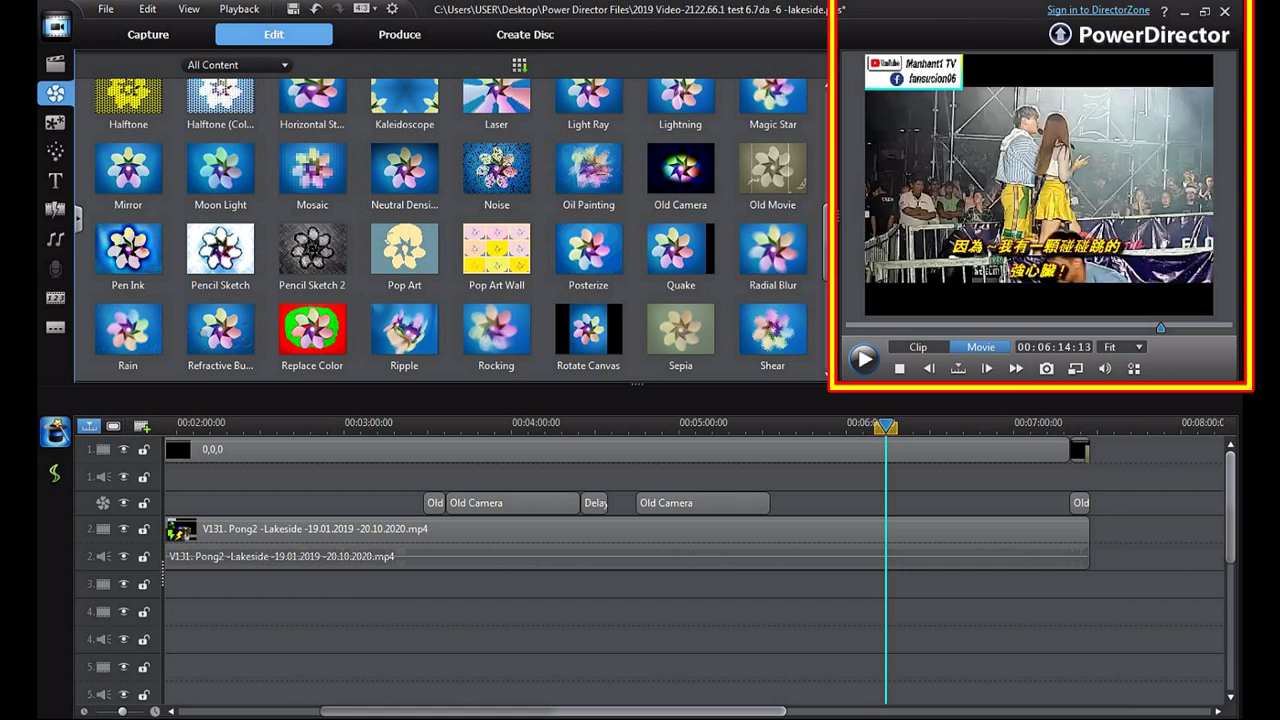
drag(886, 426, 1015, 426)
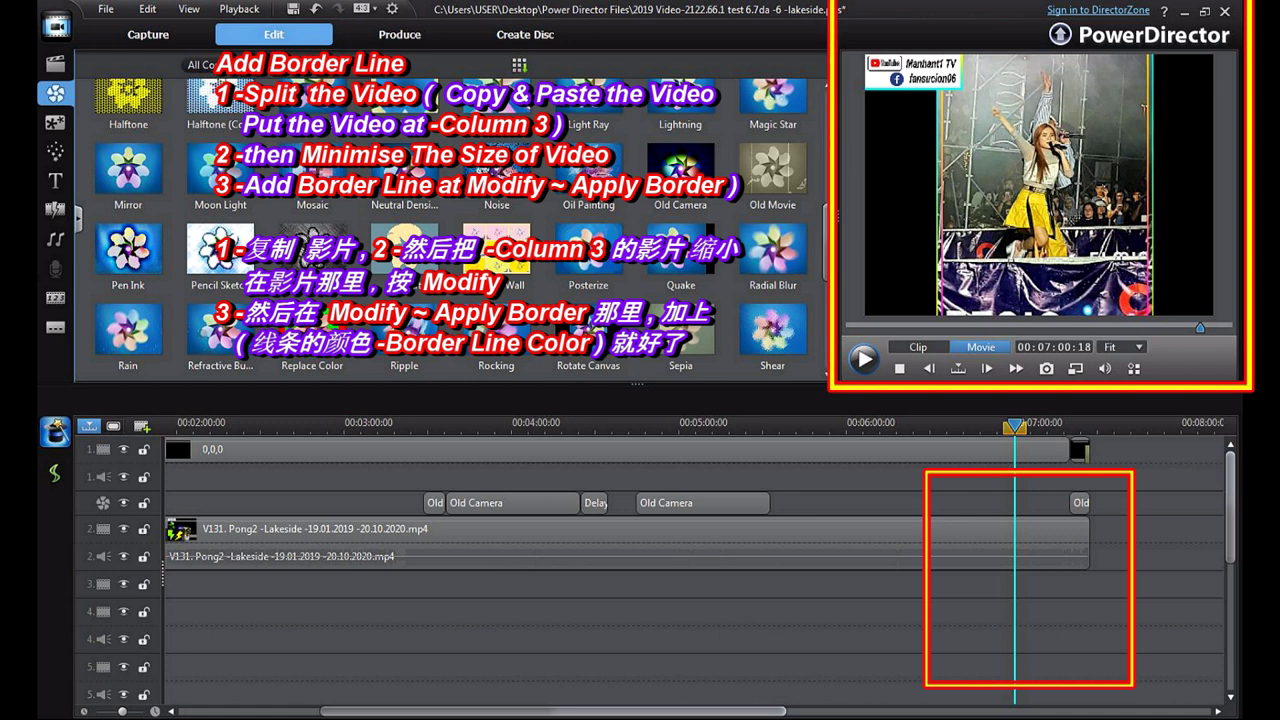
click(627, 530)
click(158, 401)
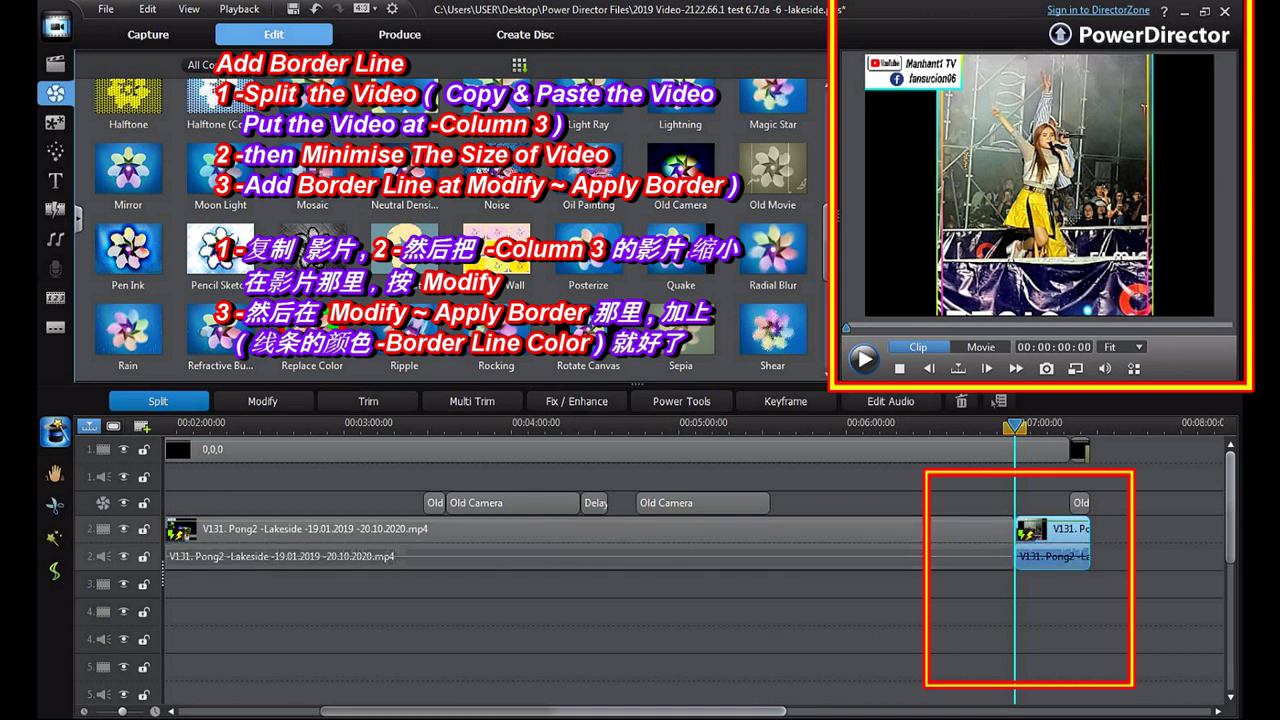
- Split the last section of the concert video on track 2 again at 00:07:12:03
click(1050, 585)
drag(1015, 427, 1047, 427)
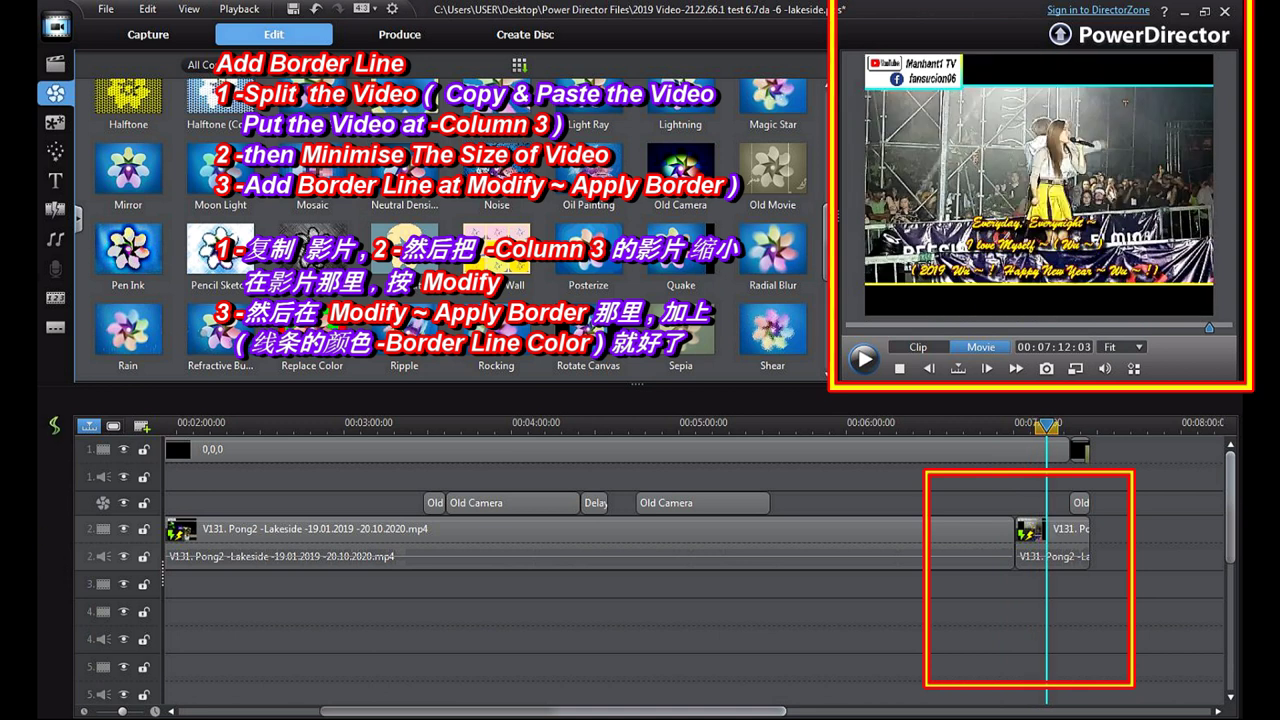
click(1066, 532)
click(158, 401)
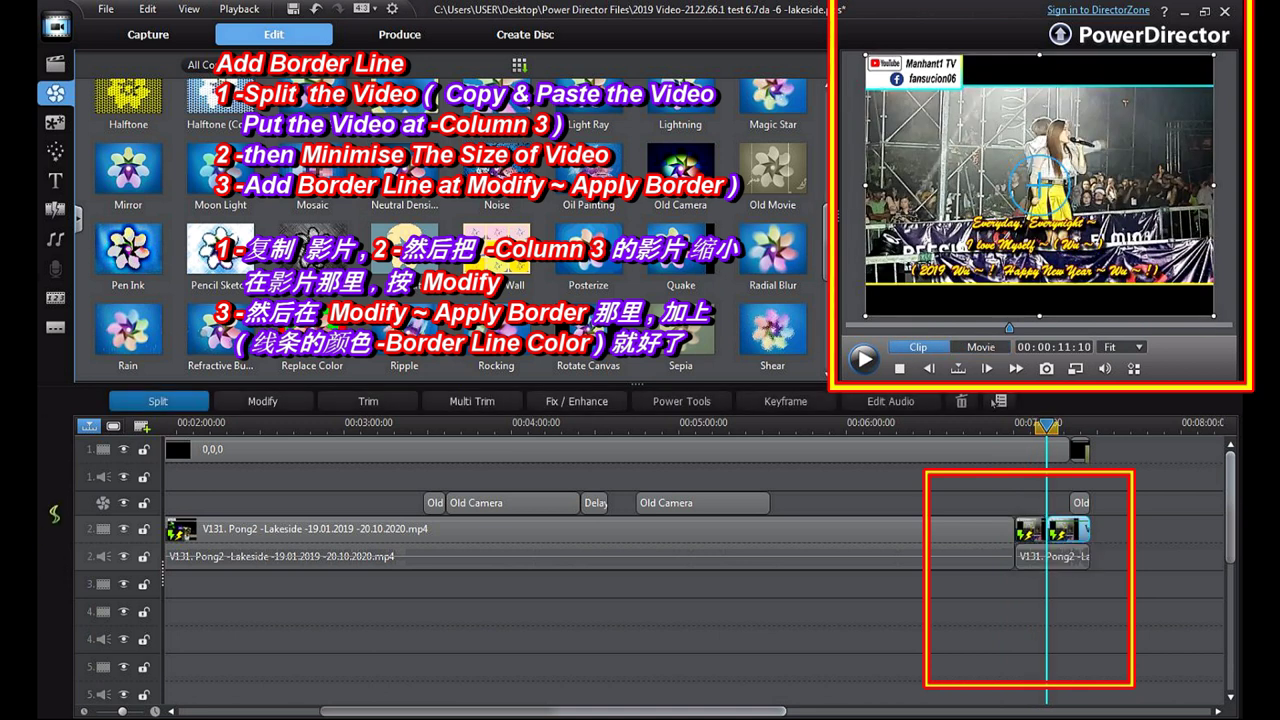
- Try to paste a copy of the short middle video piece on track 2 at 00:07:12:03, and undo the paste
click(1068, 556)
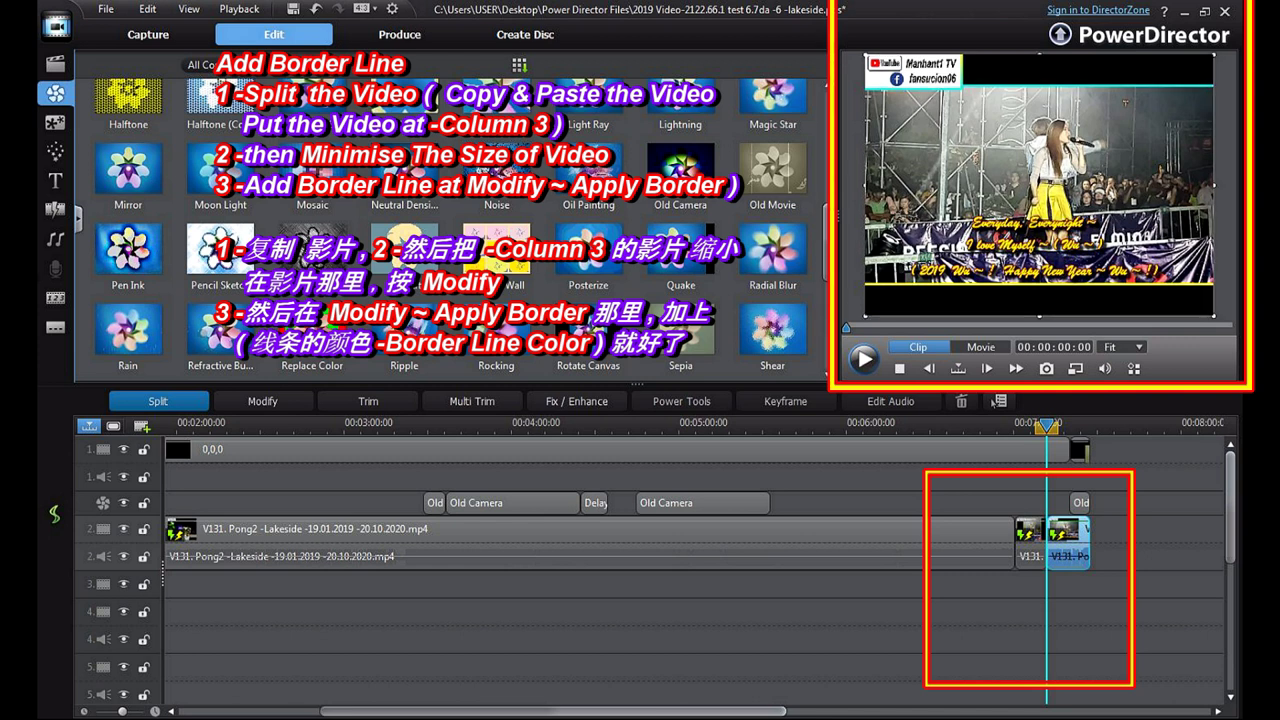
click(1031, 556)
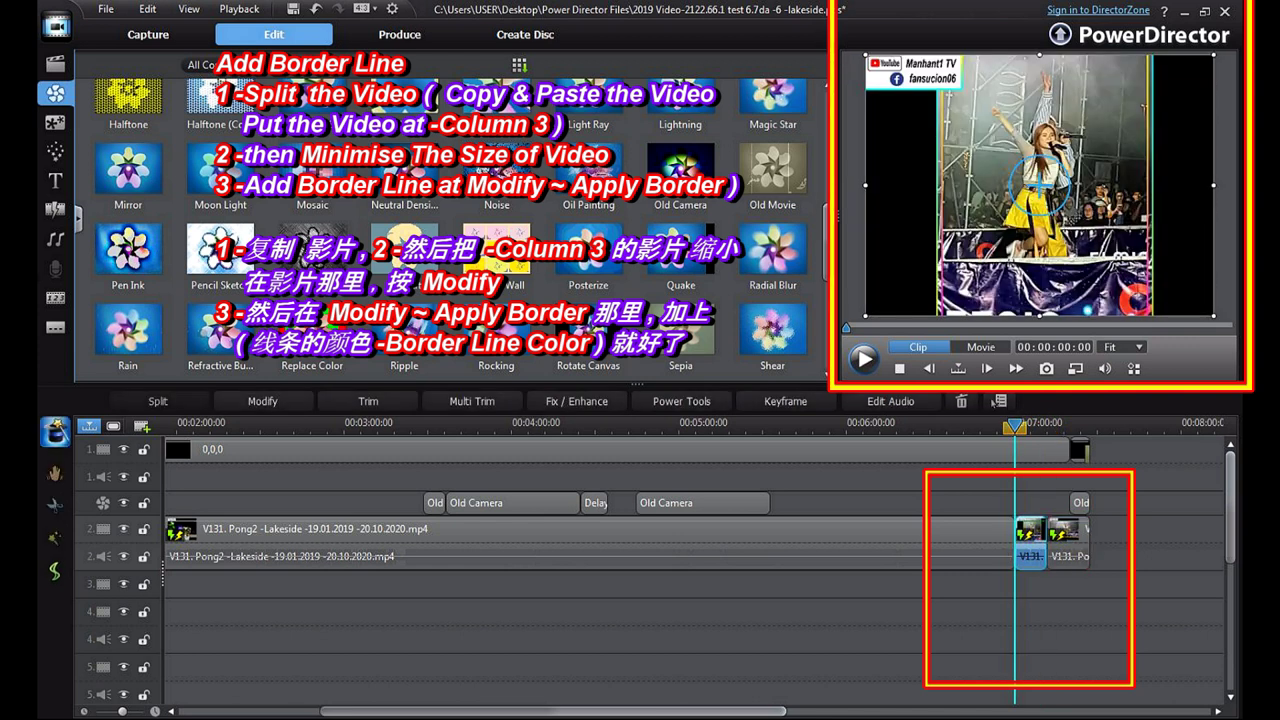
click(1108, 584)
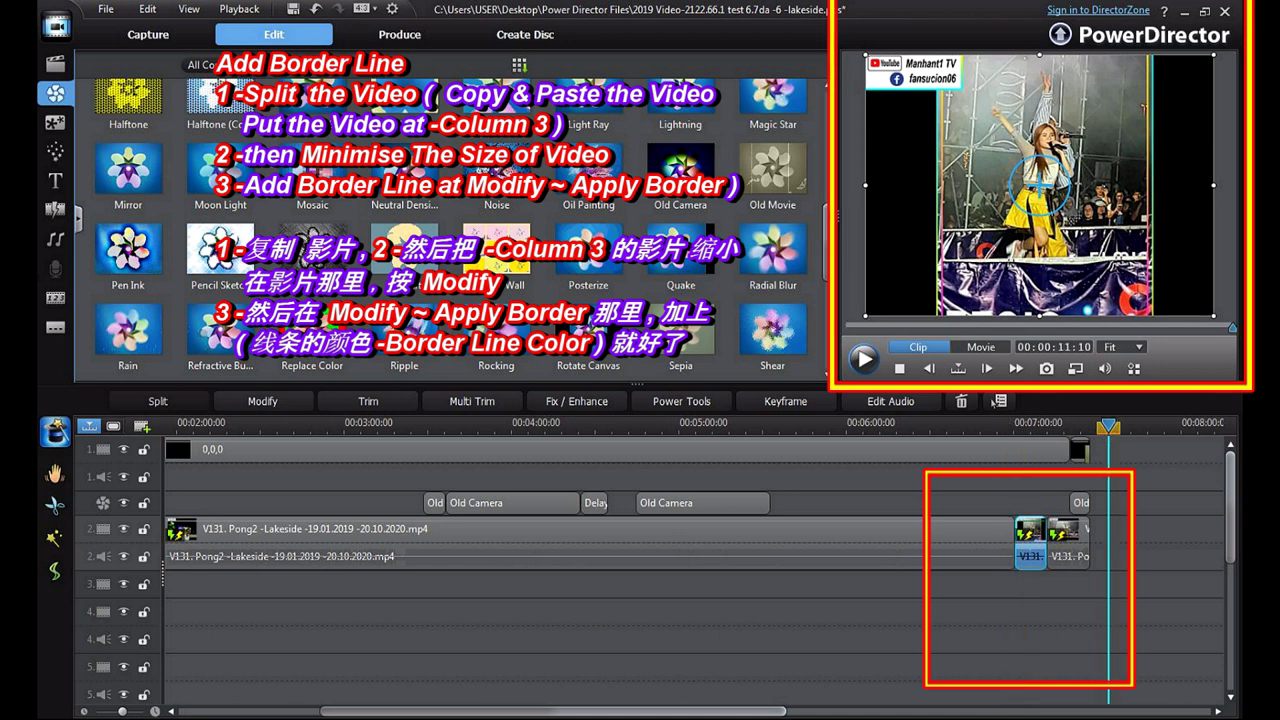
click(1047, 425)
key(ctrl+v)
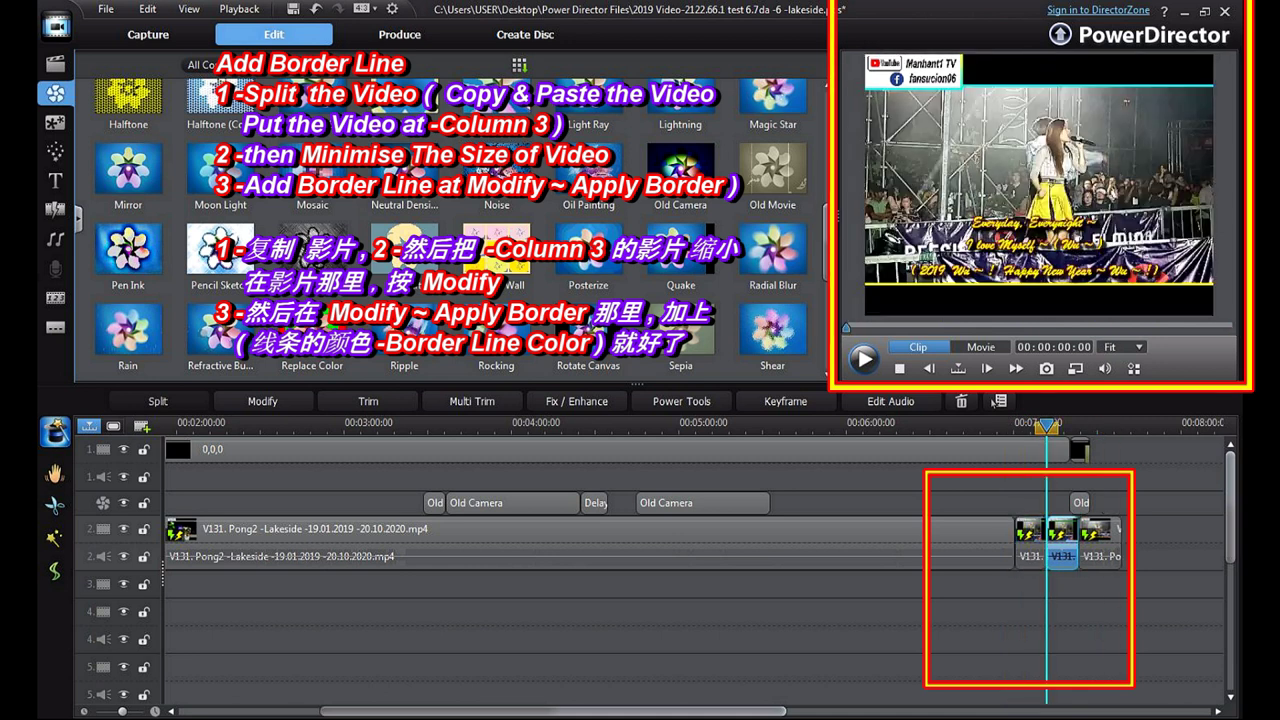
key(ctrl+z)
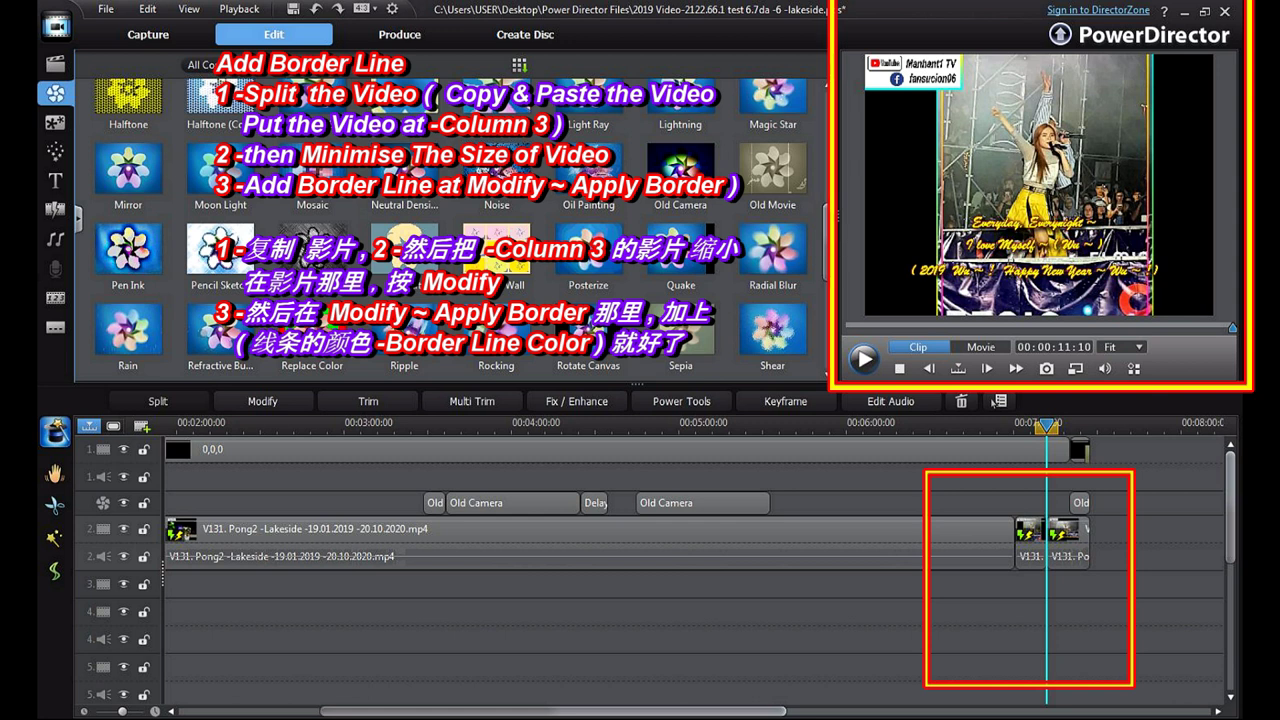
- Paste a copy of the short middle video piece and place it on track 4, directly beneath the original piece
click(1113, 543)
key(ctrl+v)
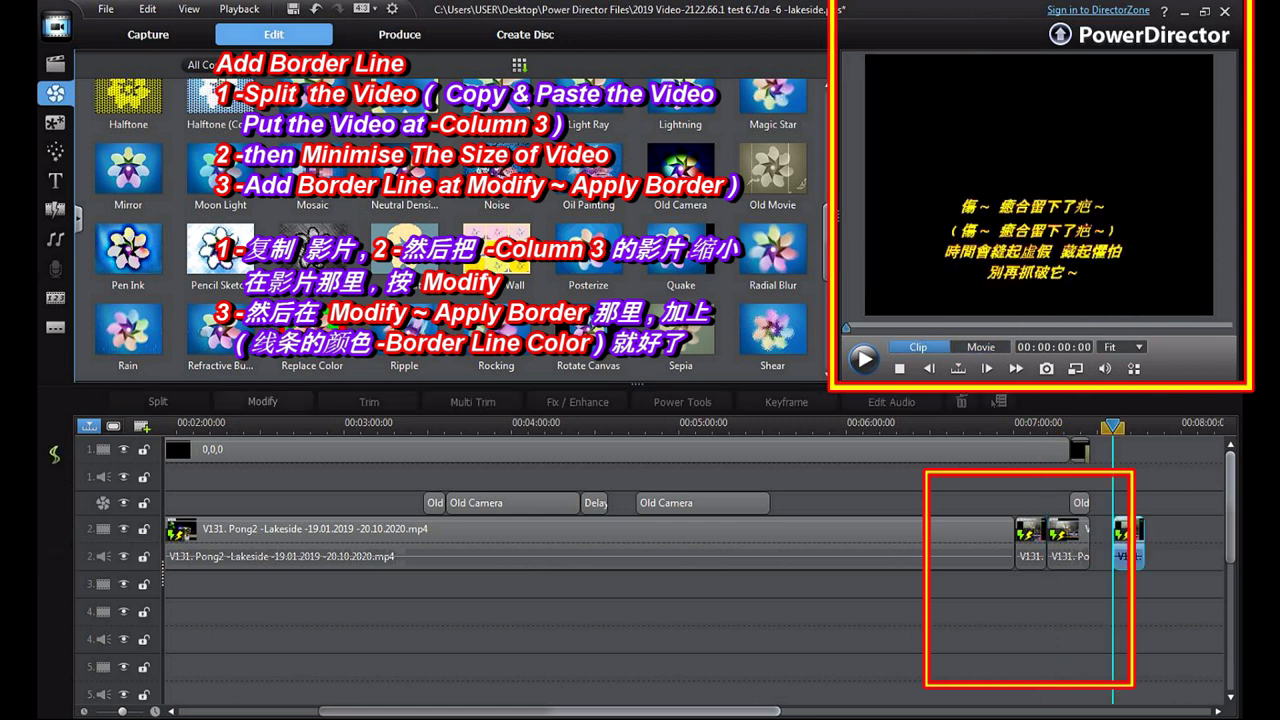
mouse_move(1129, 543)
mouse_down()
mouse_move(1085, 584)
mouse_move(1060, 586)
mouse_move(1031, 626)
mouse_up()
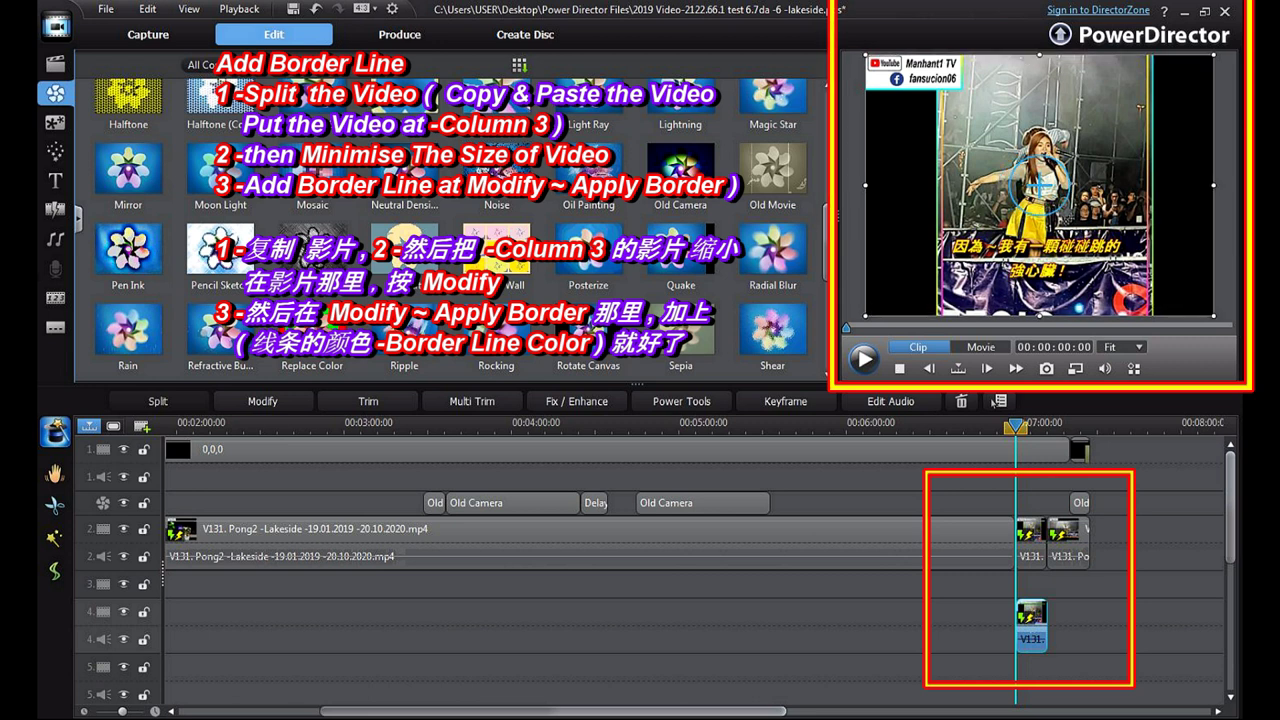
- Shrink the track 4 copy slightly in the preview and reposition it over the original picture
drag(1214, 185, 1194, 185)
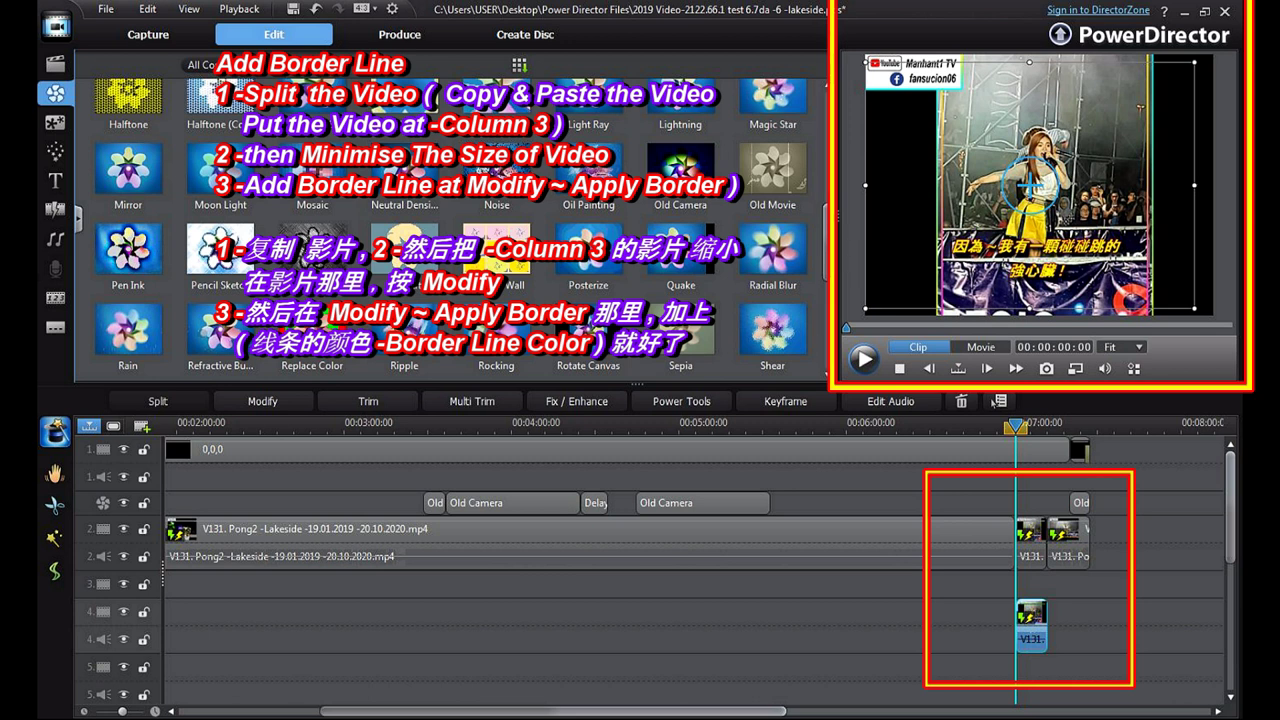
drag(1029, 185, 1049, 192)
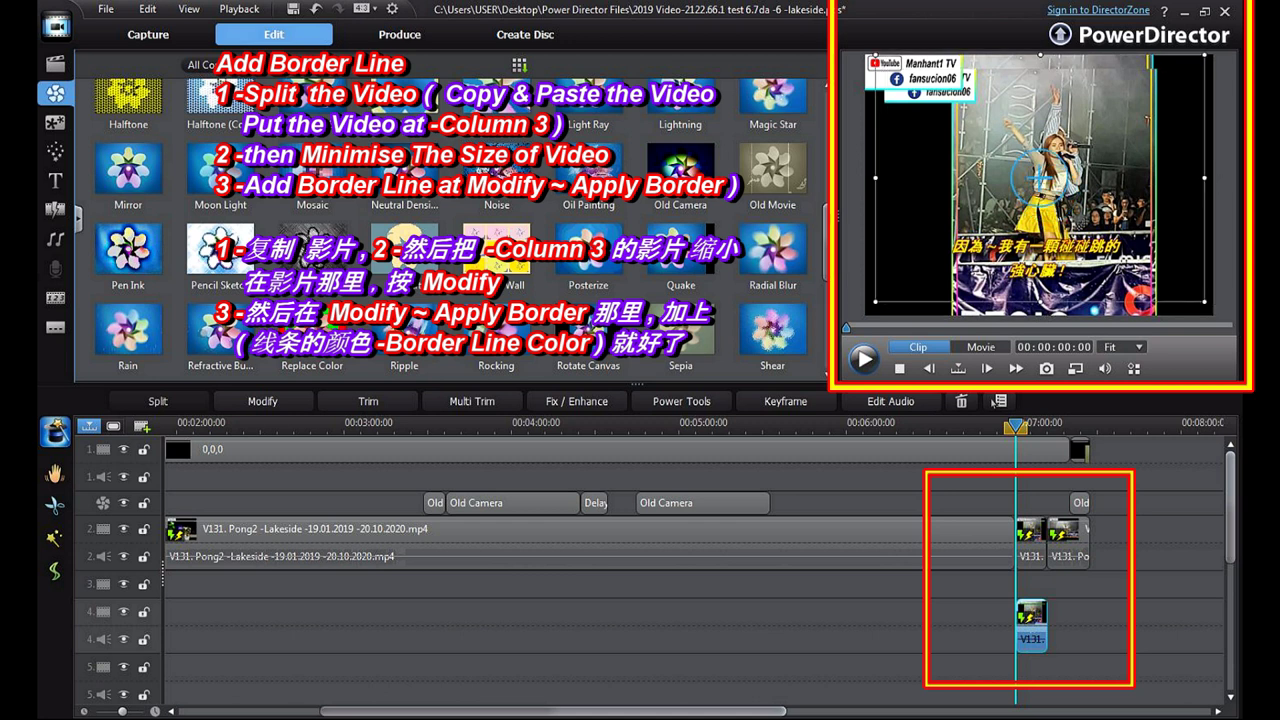
- Open the track 4 copy in the PiP Designer and fine-tune its position vertically and slightly to the right
click(262, 401)
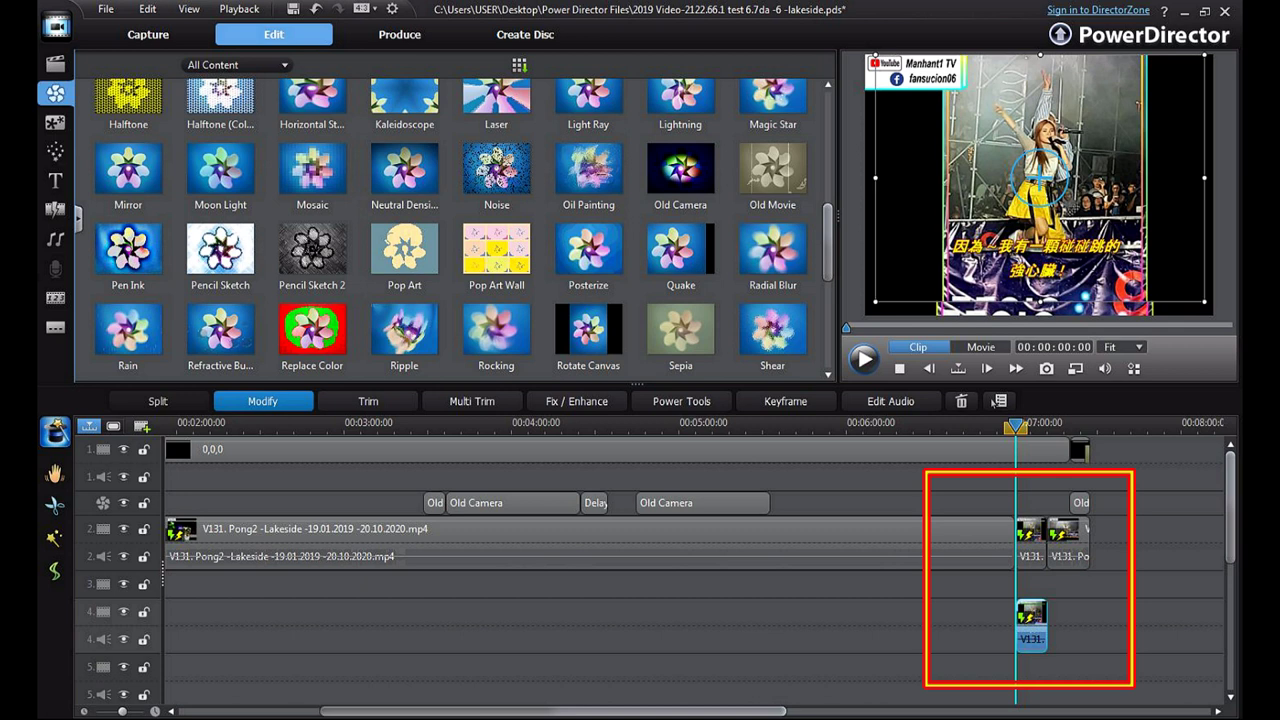
key(Down)
key(Down)
key(Down)
key(Down)
key(Down)
key(Down)
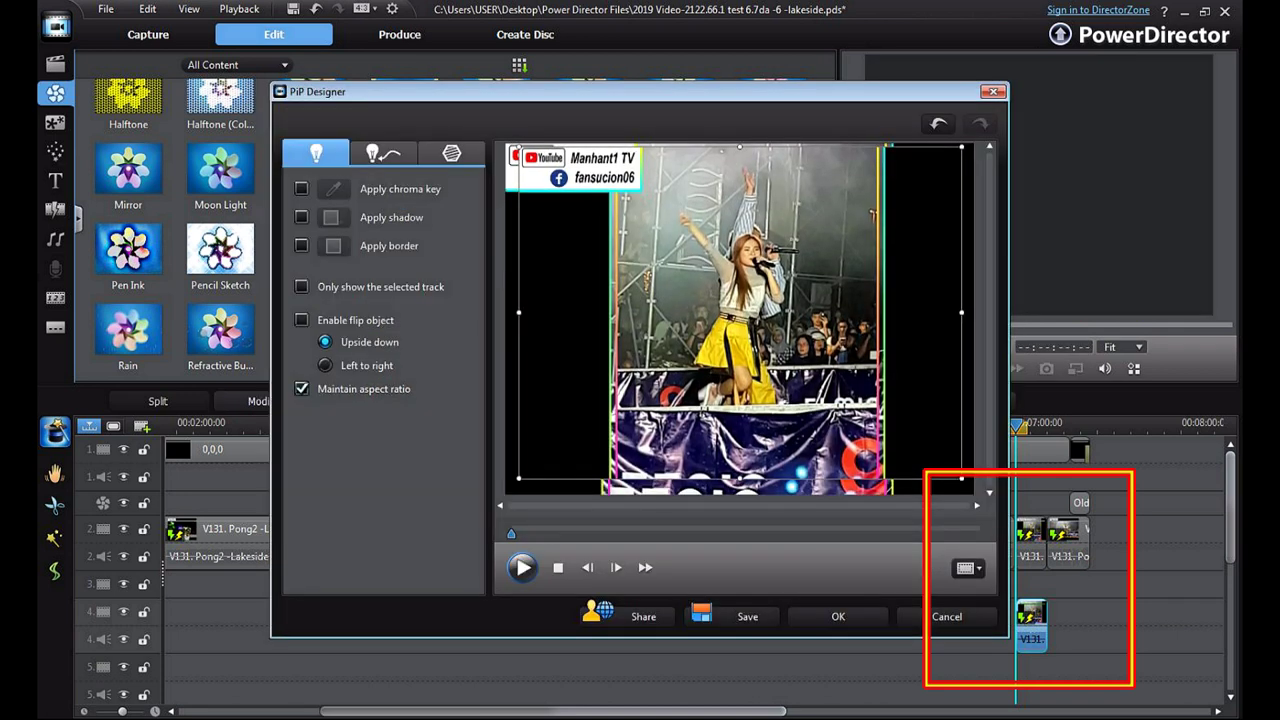
key(Up)
key(Up)
key(Up)
key(Up)
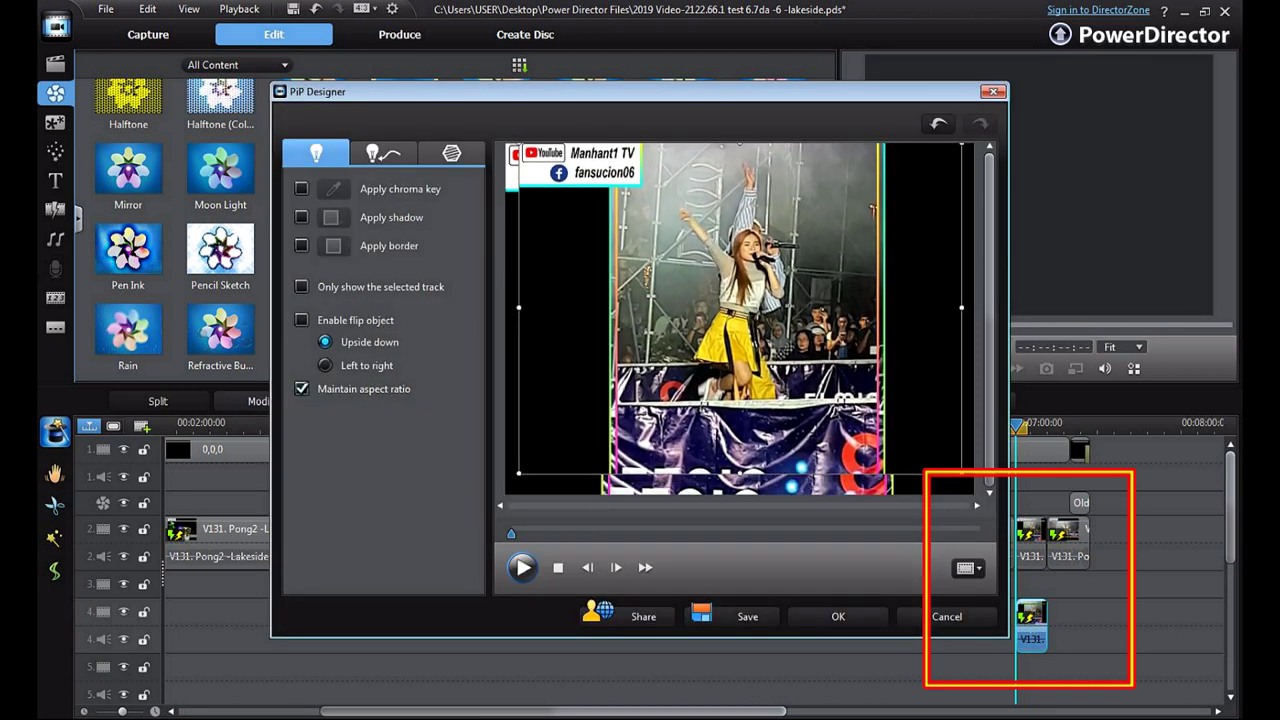
key(Up)
key(Up)
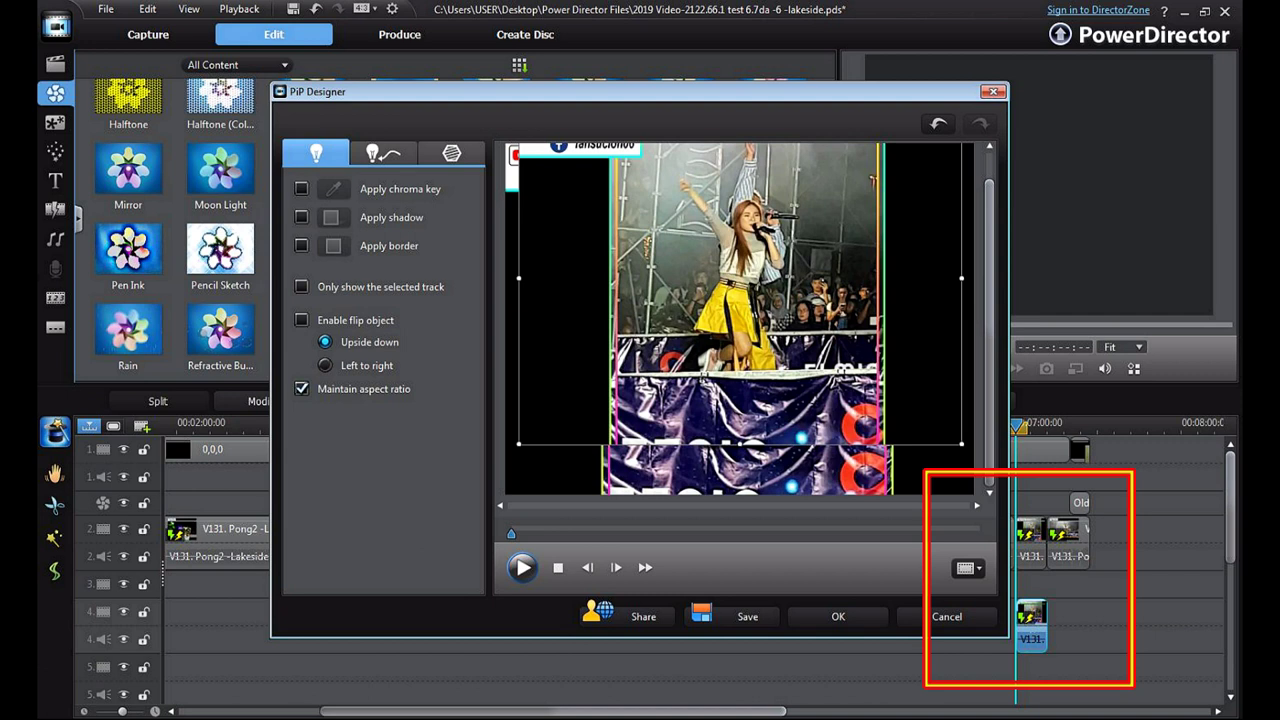
key(Down)
key(Down)
key(Down)
key(Down)
key(Down)
key(Down)
key(Down)
key(Down)
key(Down)
drag(704, 424, 706, 423)
key(Right)
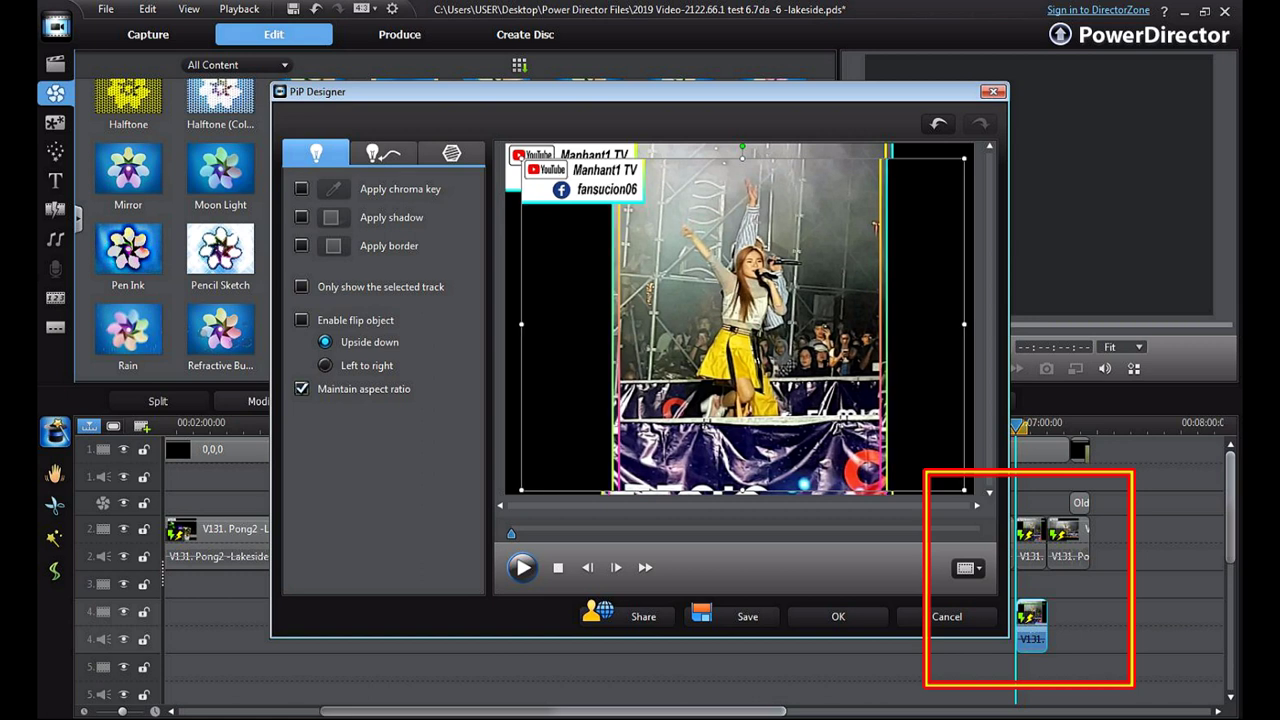
- Shrink the track 4 copy further, re-centre it over the original picture, and apply the changes
drag(964, 324, 937, 324)
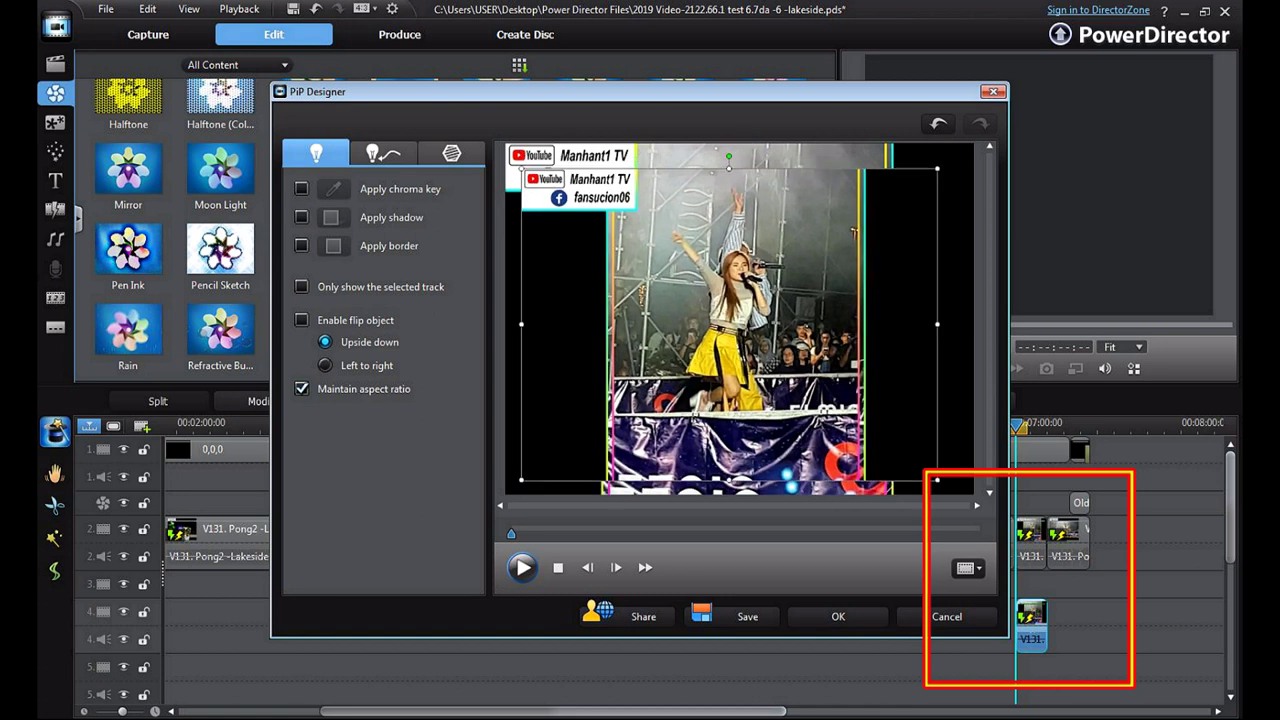
mouse_move(729, 324)
mouse_down()
mouse_move(753, 319)
mouse_move(741, 322)
mouse_up()
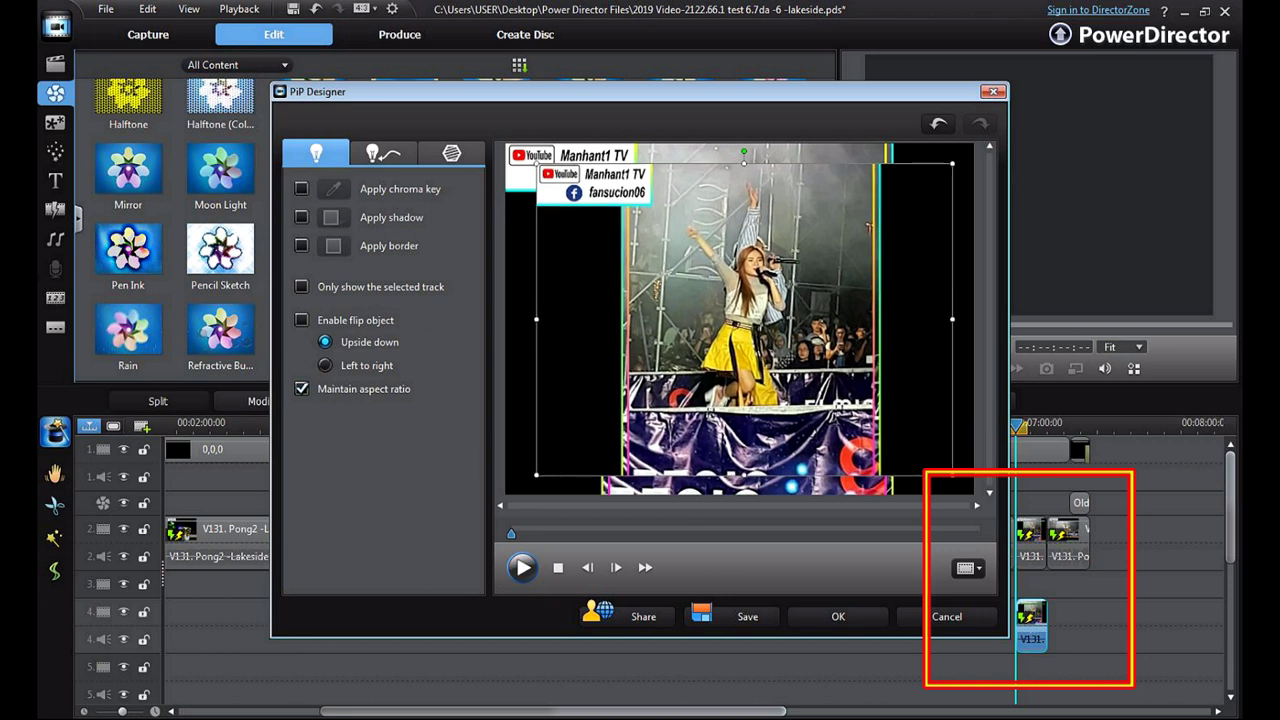
click(838, 617)
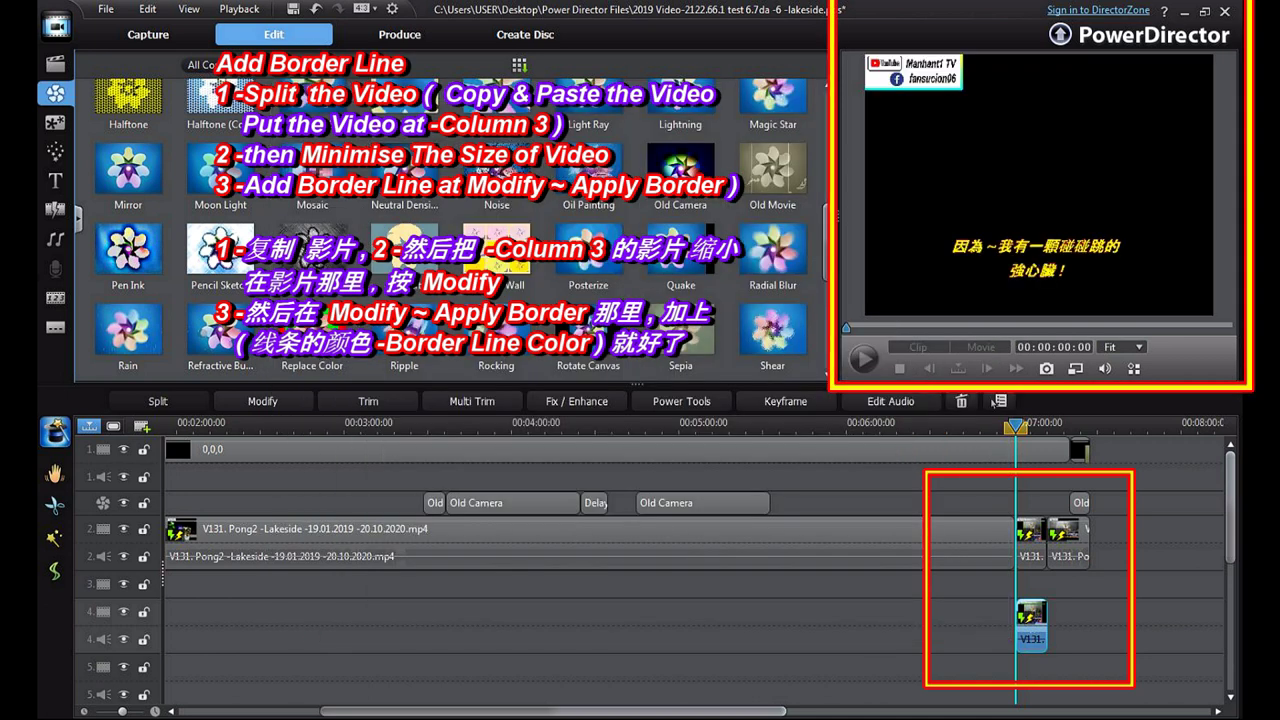
- Play the whole movie from just before the track 4 copy, at 00:06:58:16, to examine the smaller overlay
click(980, 347)
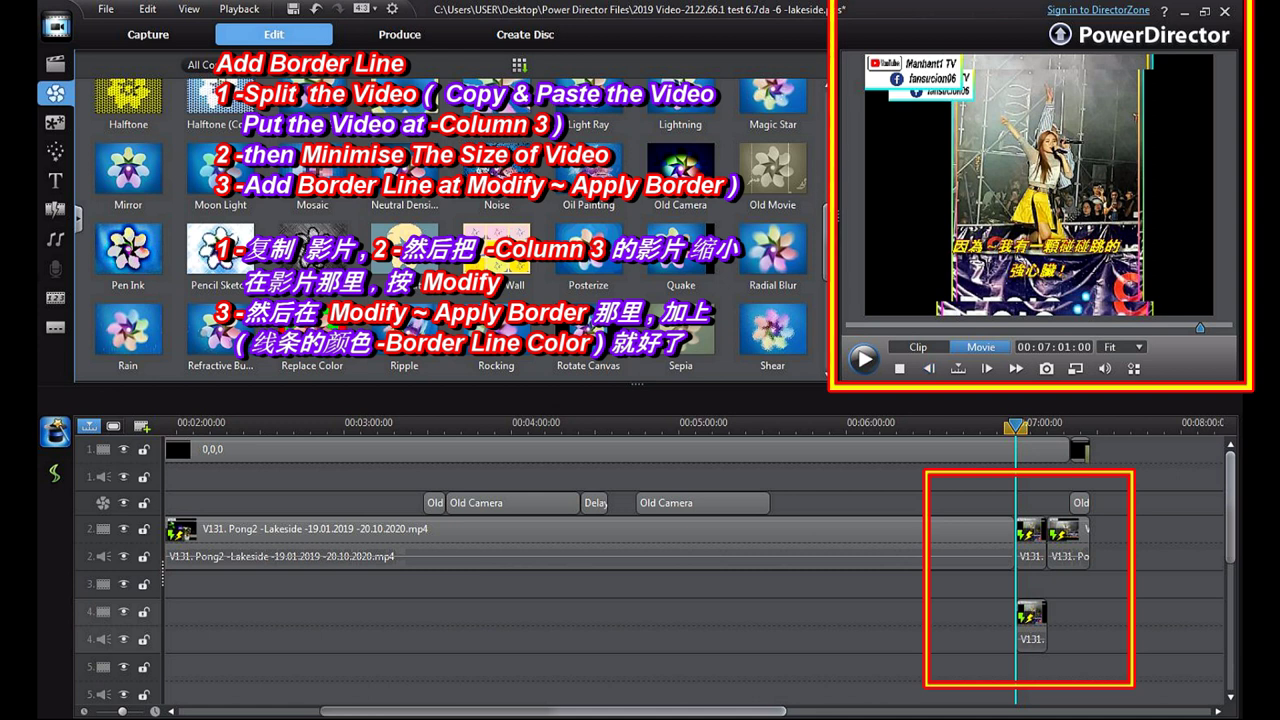
key(comma)
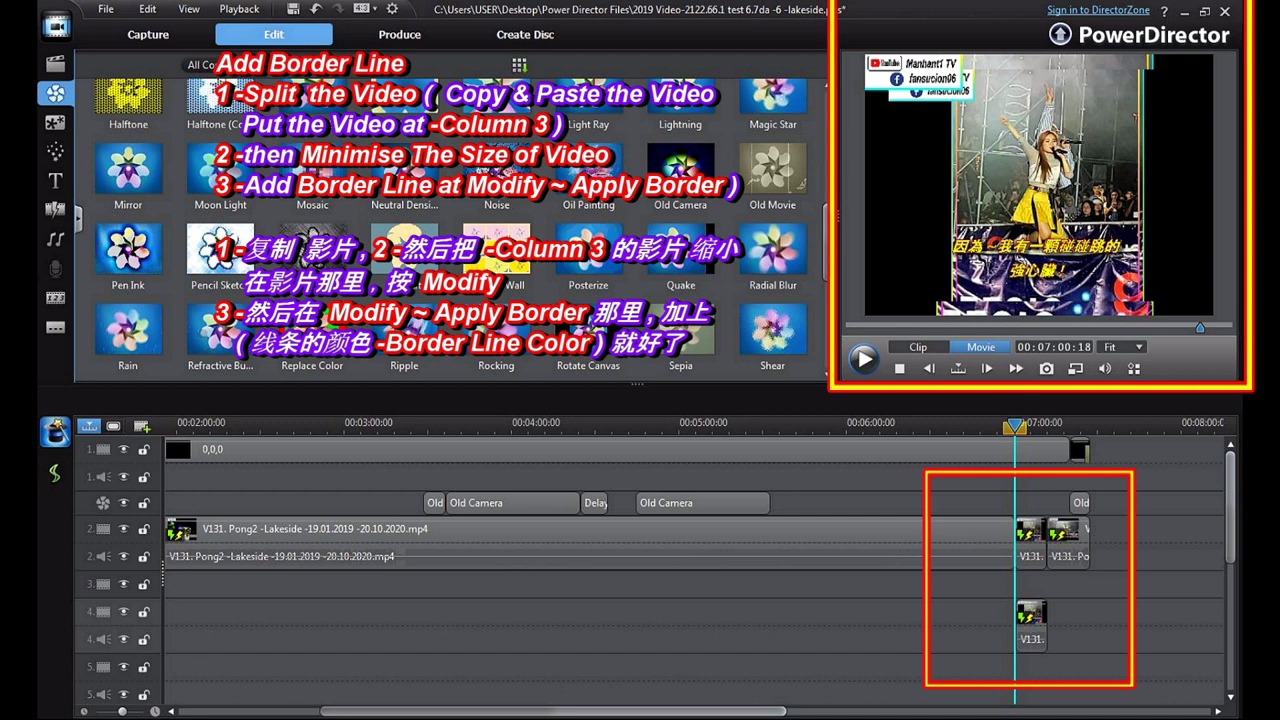
mouse_move(1015, 427)
mouse_down()
mouse_move(967, 427)
mouse_move(996, 427)
mouse_up()
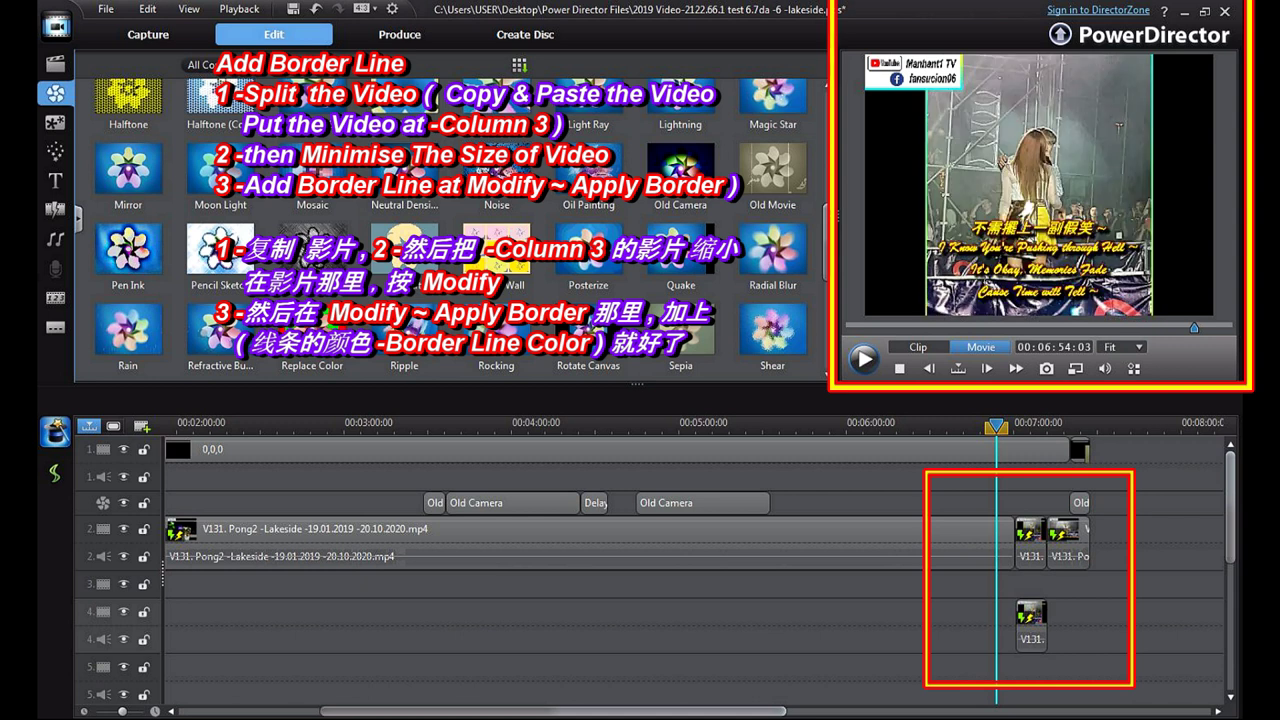
key(Right)
key(Right)
key(Right)
key(Right)
key(Right)
drag(1017, 427, 1018, 427)
key(Left)
key(Left)
key(Left)
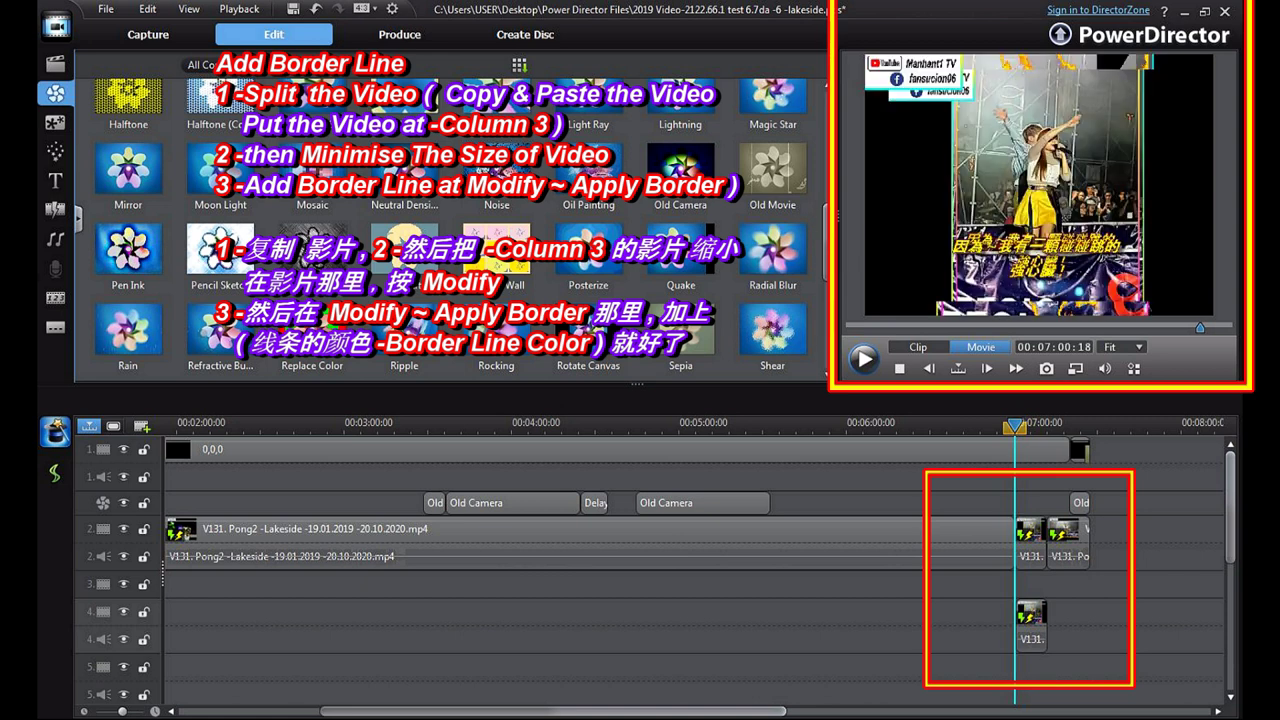
key(space)
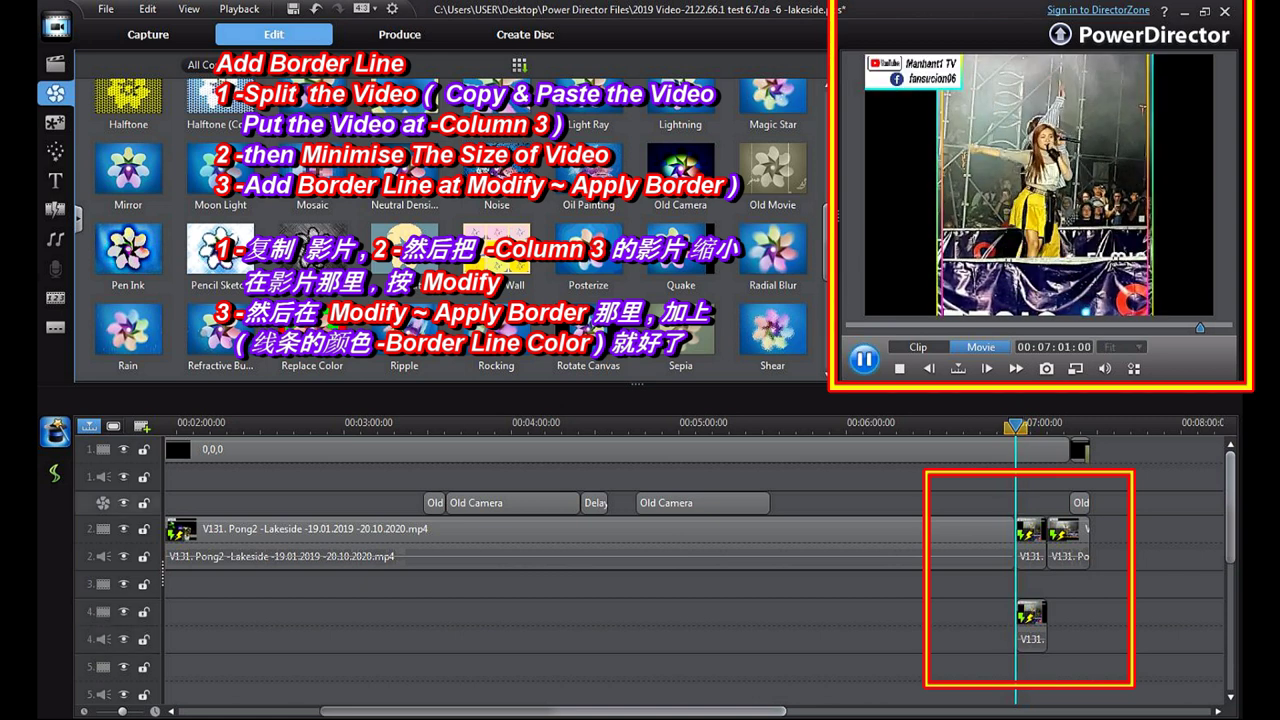
key(space)
drag(1017, 427, 1009, 427)
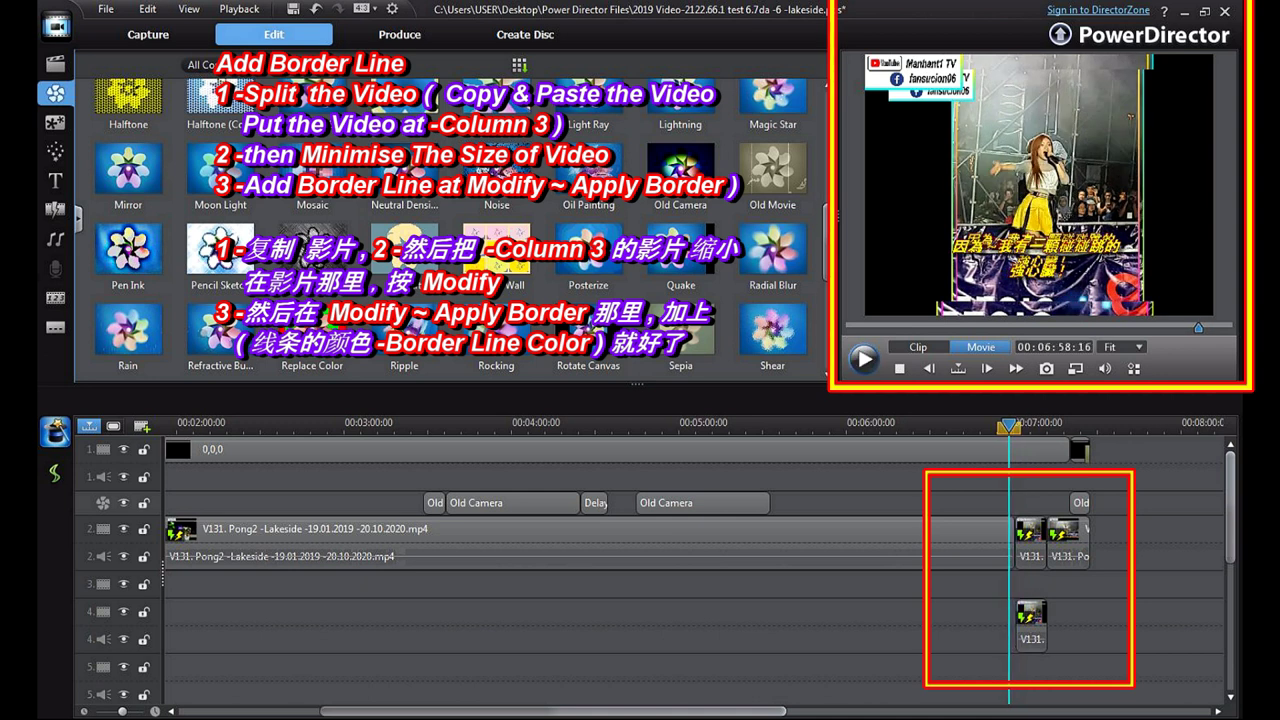
key(space)
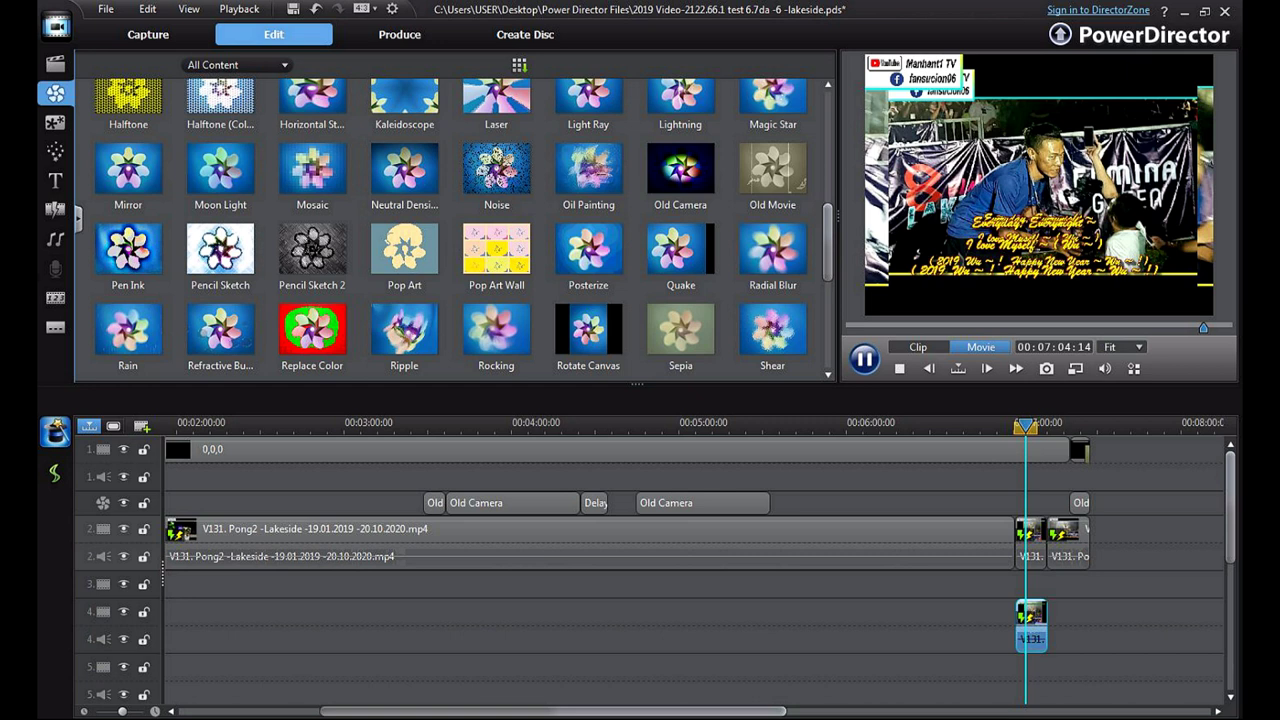
- Unlink the audio of the track 4 copy from its video and delete that audio
click(1031, 615)
click(1031, 640)
key(Delete)
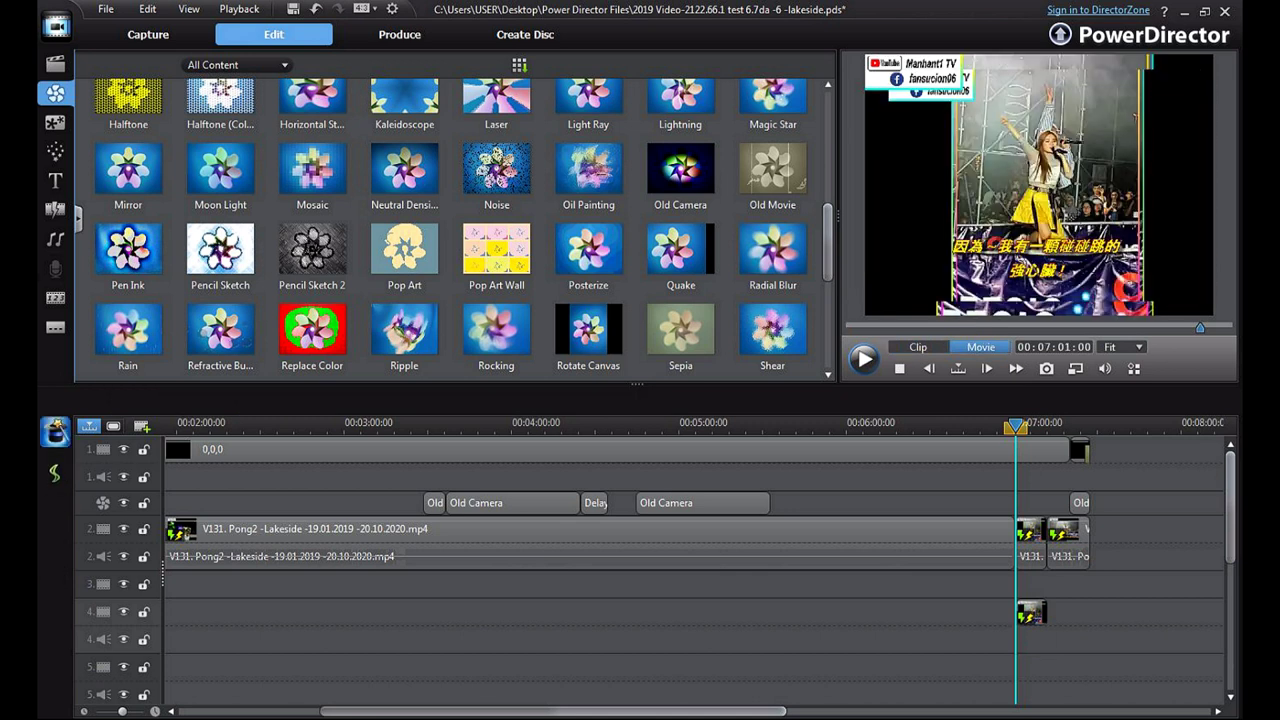
- Apply a border of size 2 to the track 4 copy in the PiP Designer
click(1031, 543)
click(1032, 612)
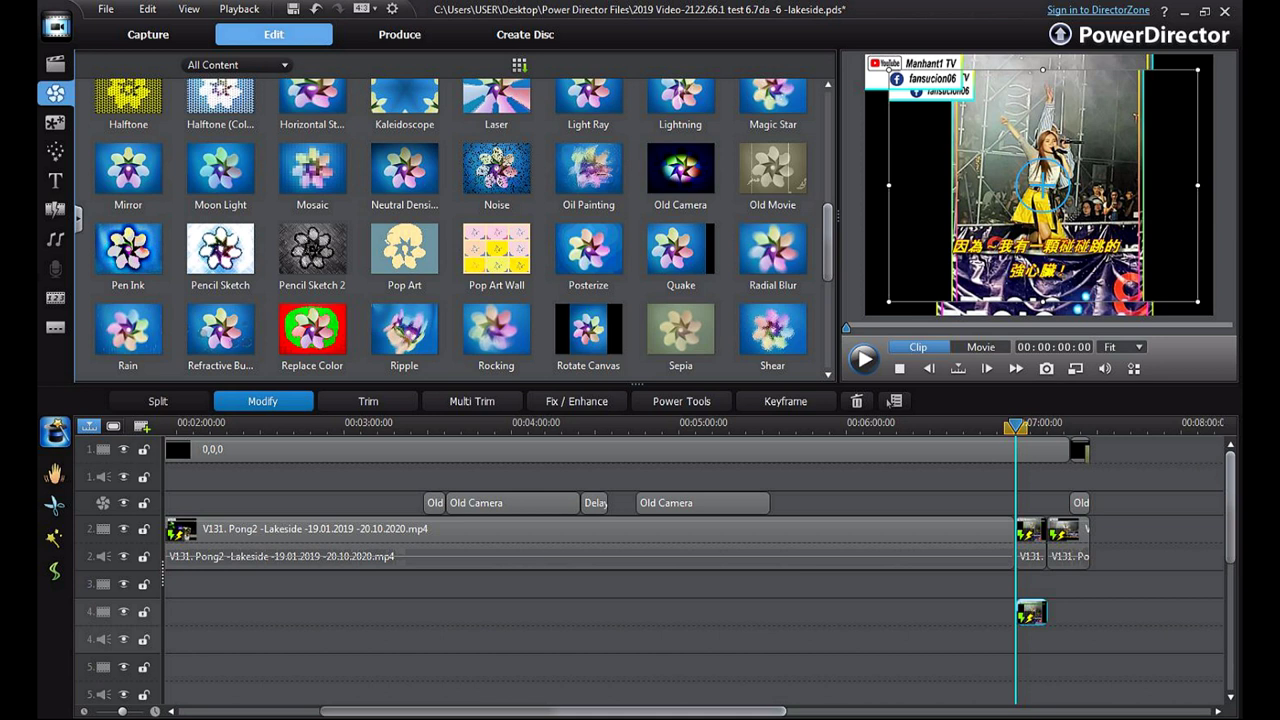
click(263, 401)
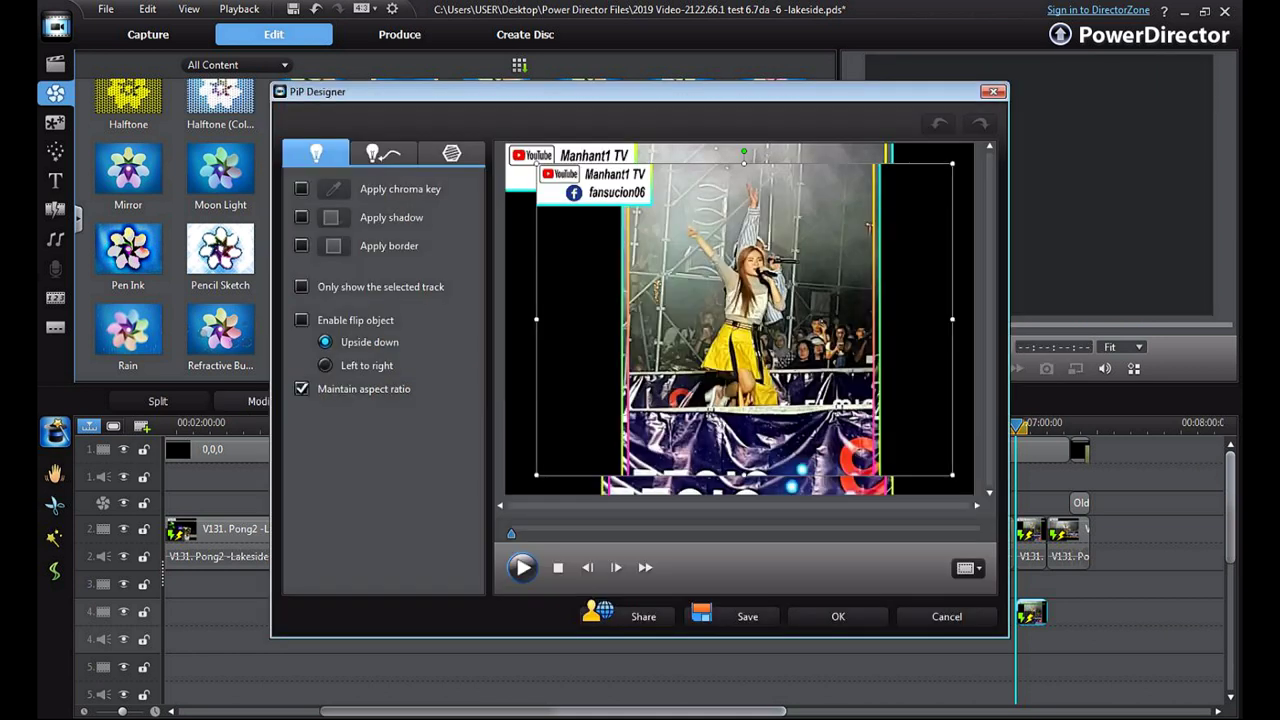
click(301, 245)
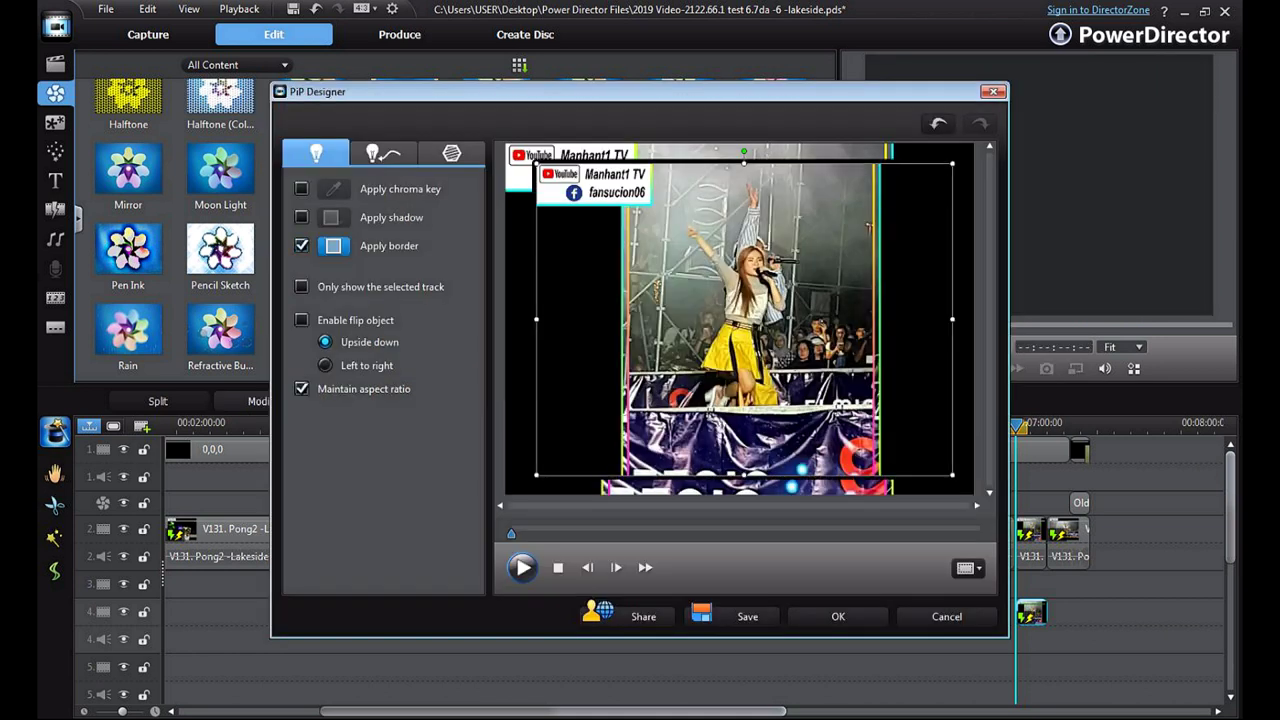
click(333, 245)
click(84, 296)
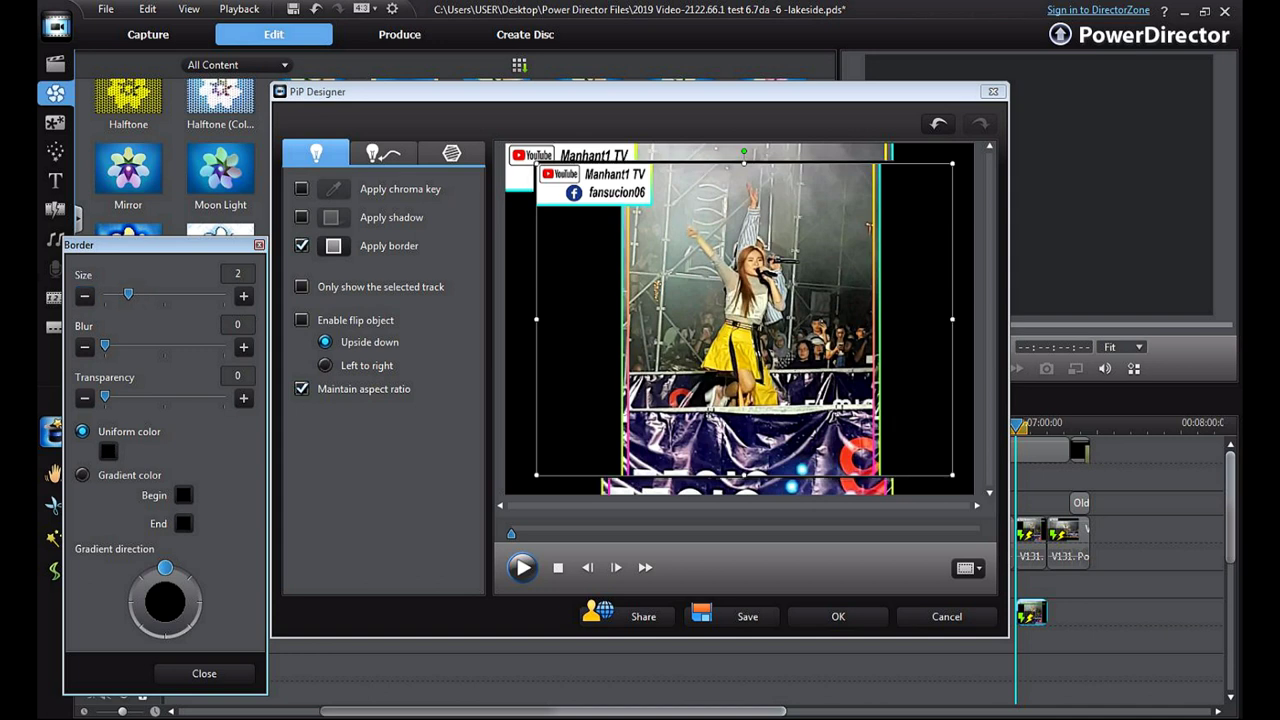
- Give the border a gradient from light pink (255, 128, 255) to bright green and apply the changes
click(183, 495)
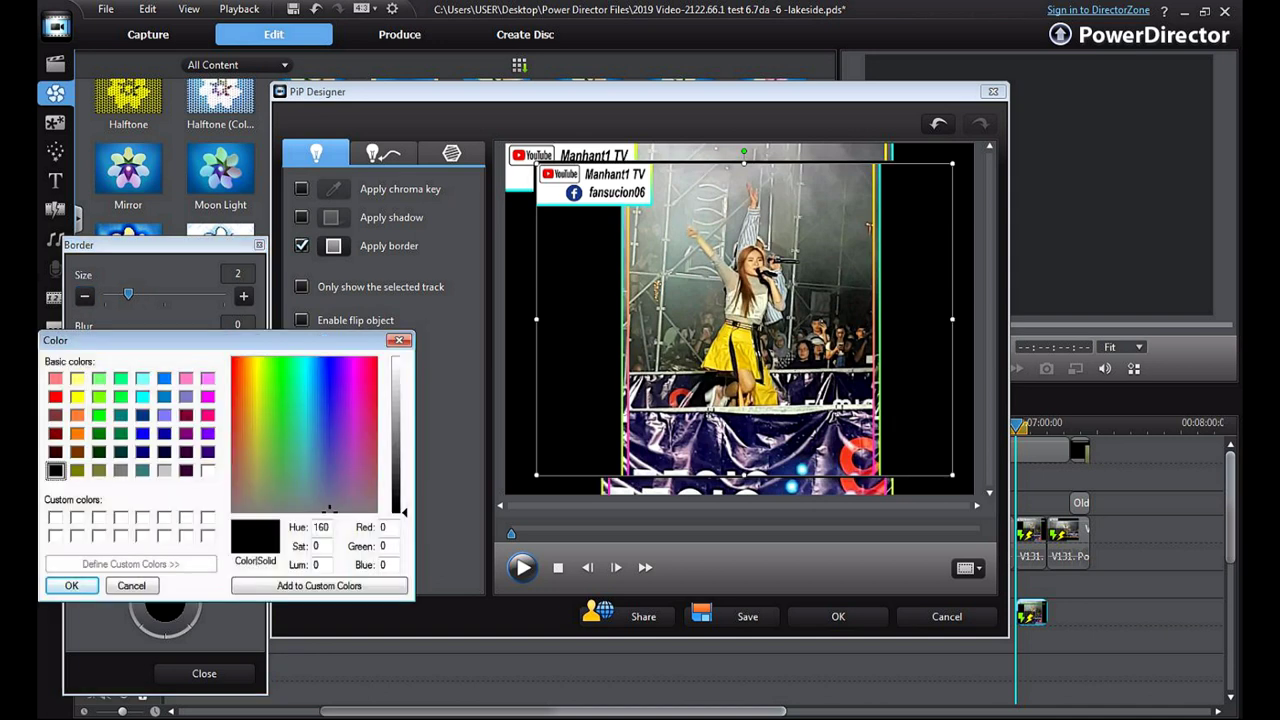
click(143, 397)
click(208, 379)
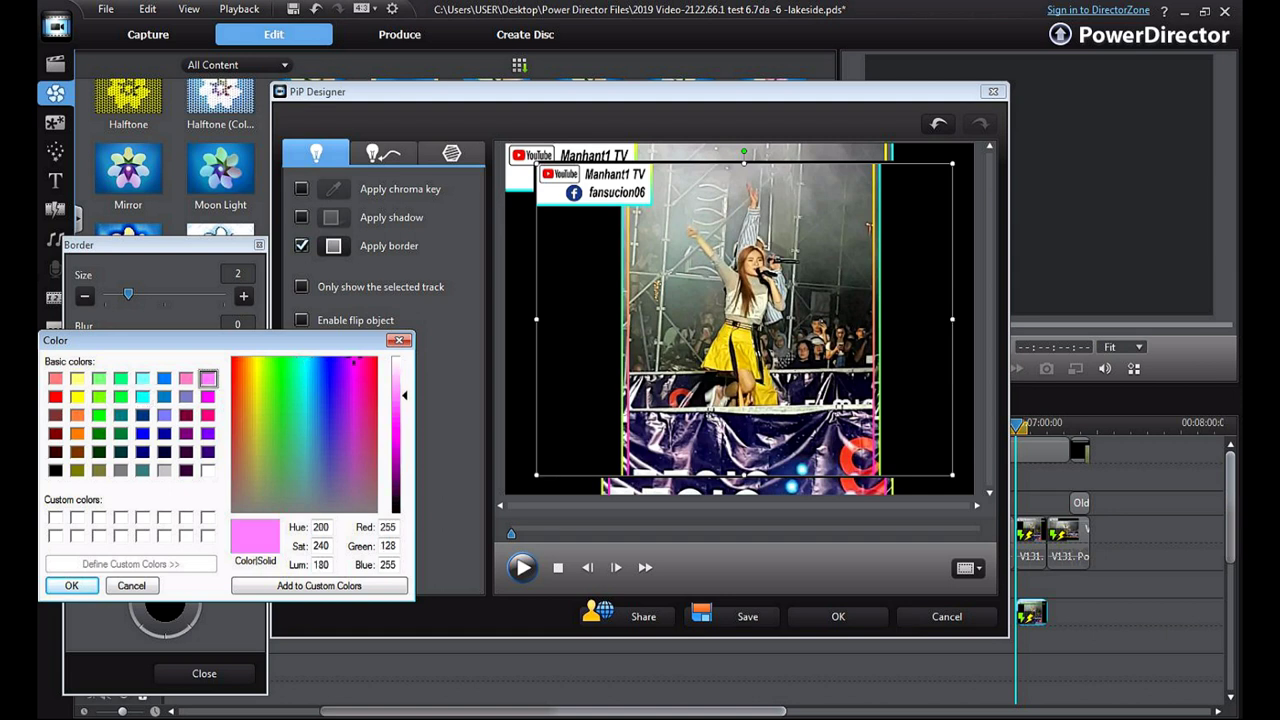
click(71, 585)
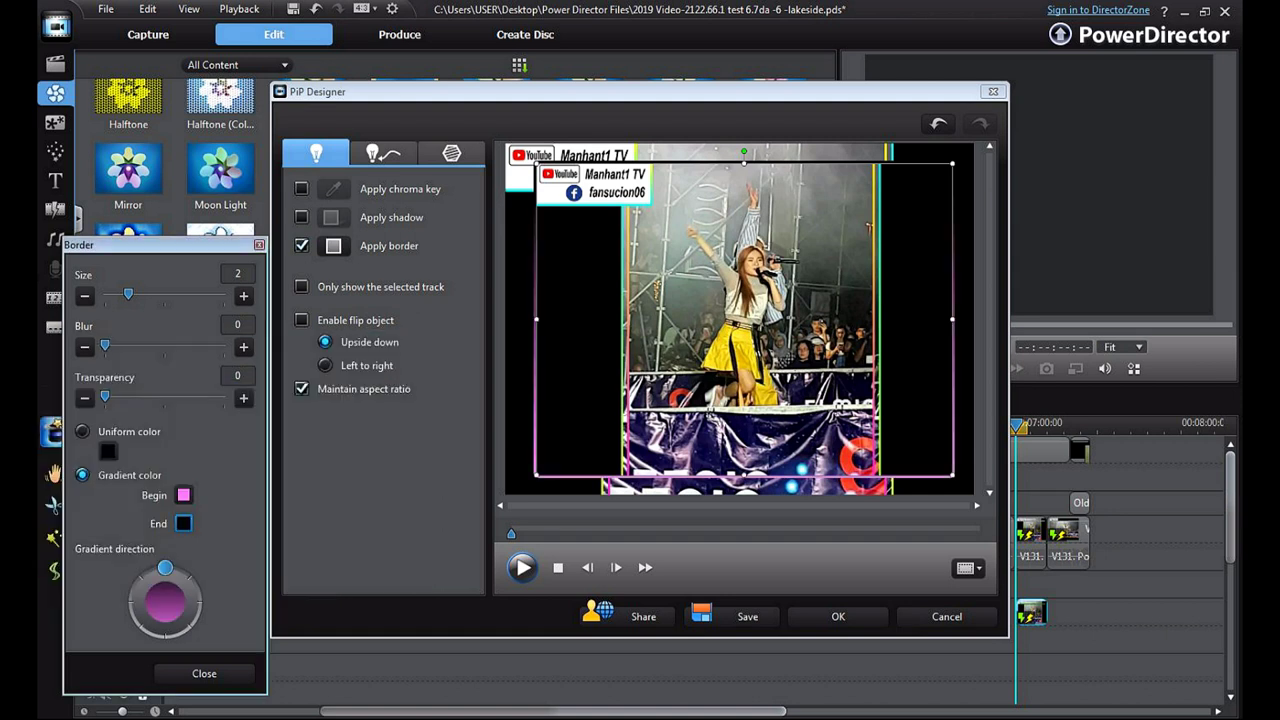
click(184, 523)
click(99, 397)
click(71, 585)
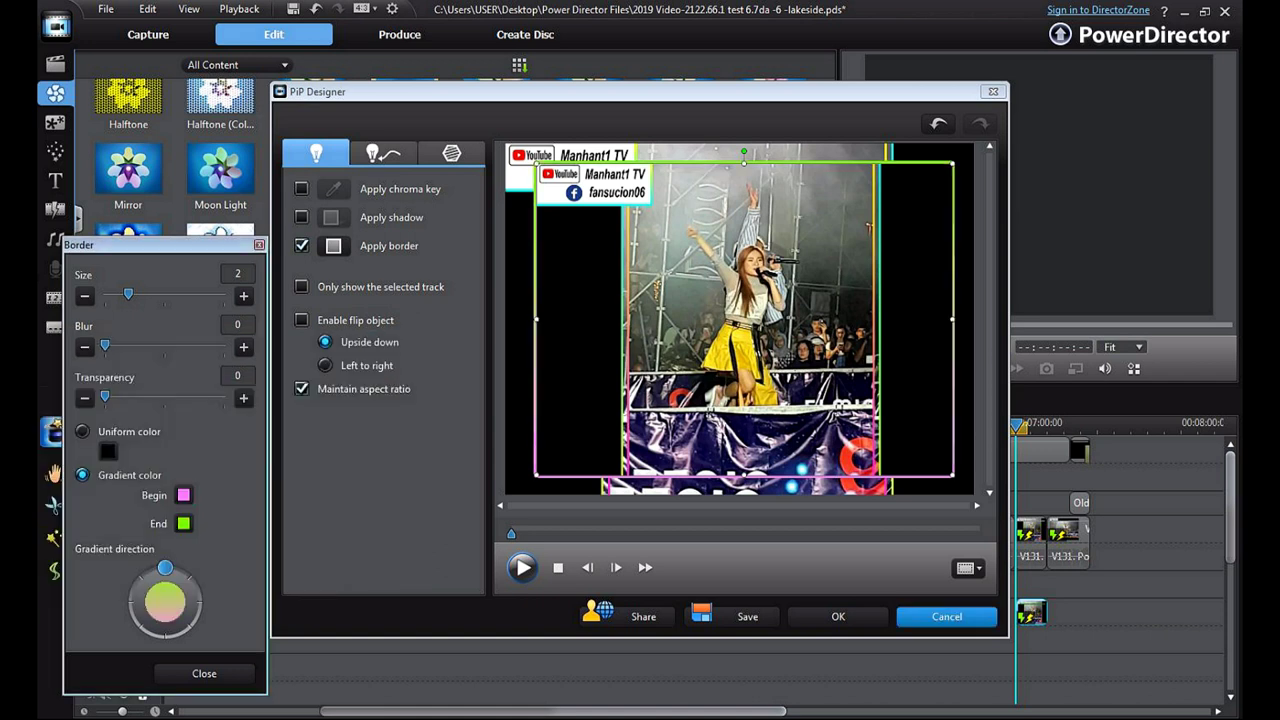
click(838, 616)
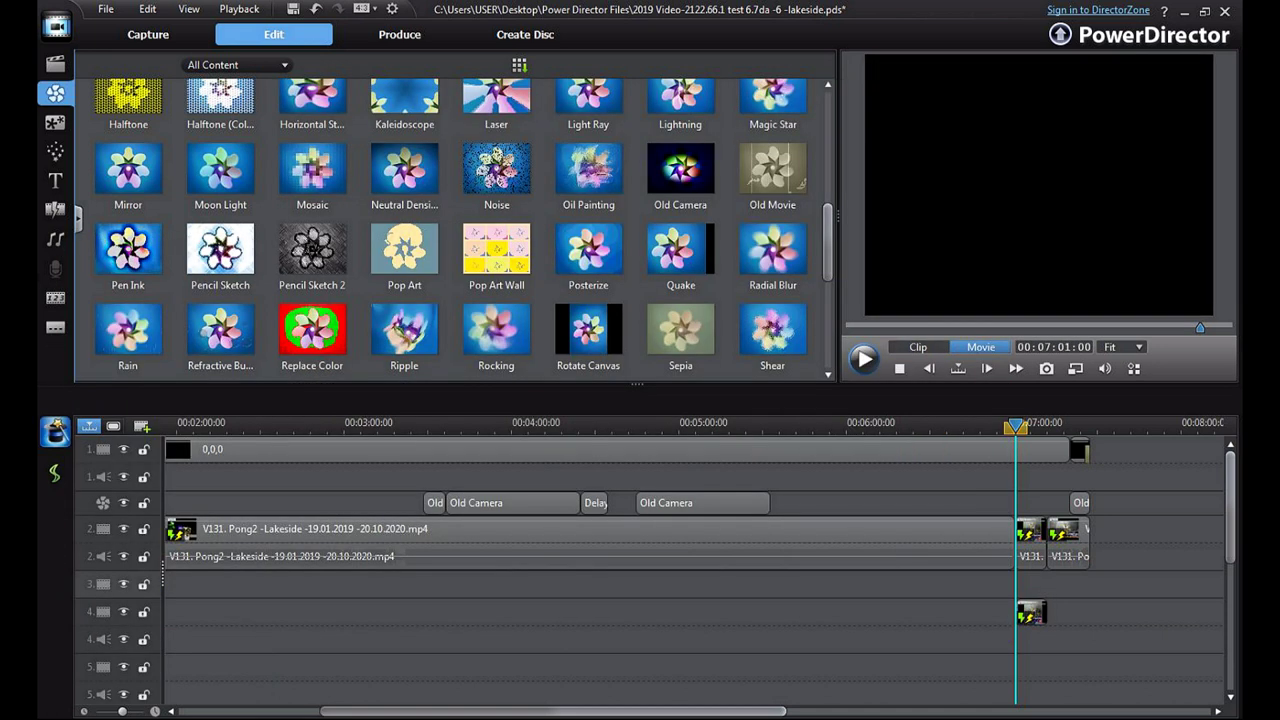
- Play the bordered overlay in the Media Viewer from 00:06:58:16 to past its end, and close the viewer
drag(1016, 427, 1009, 427)
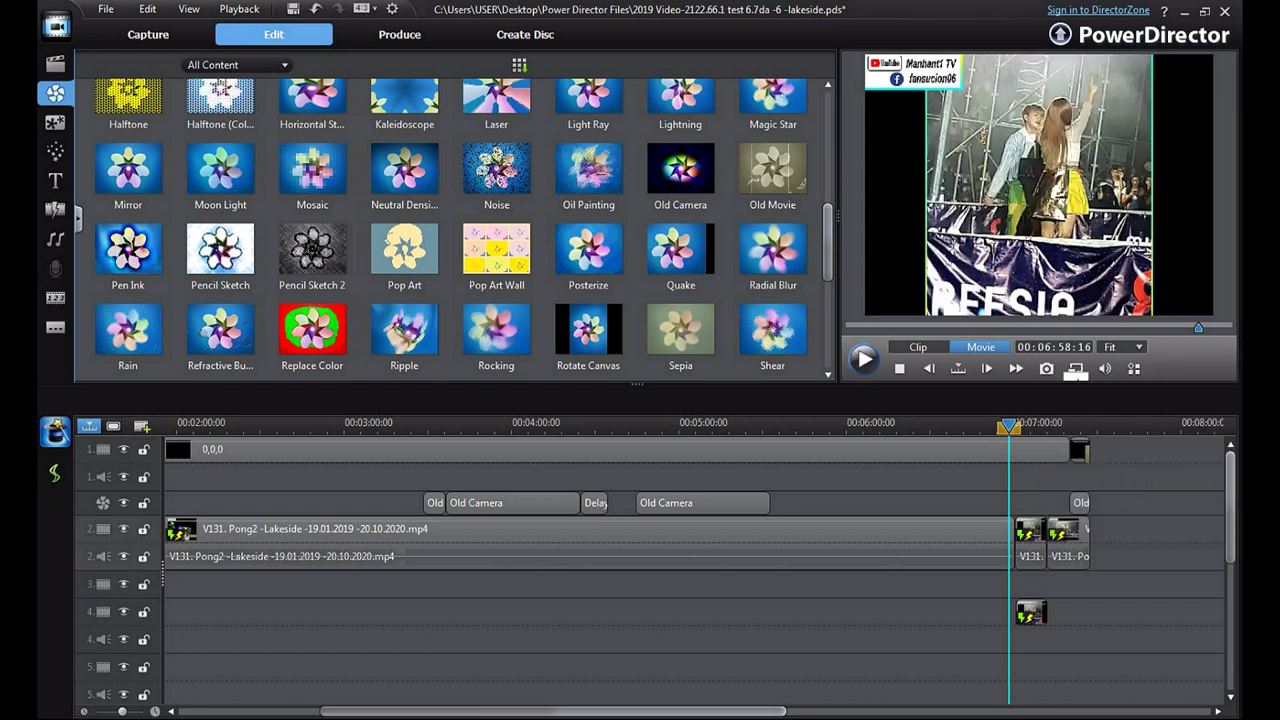
click(1076, 370)
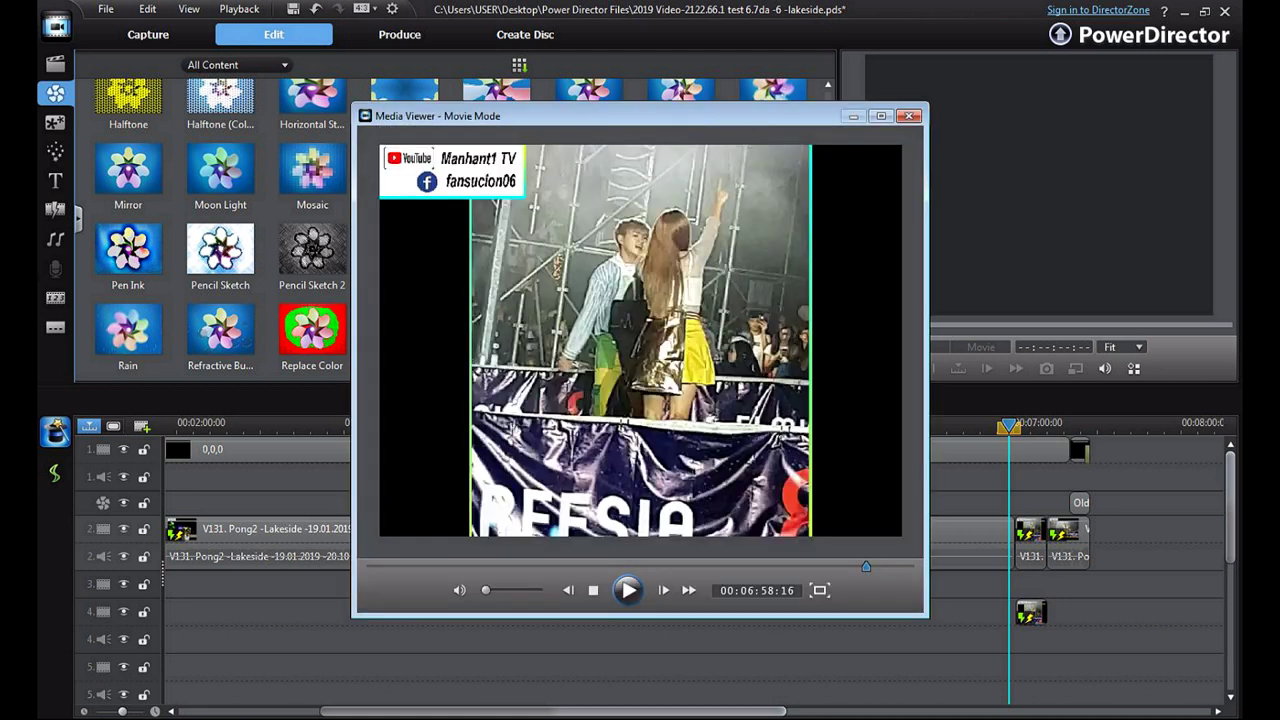
click(628, 590)
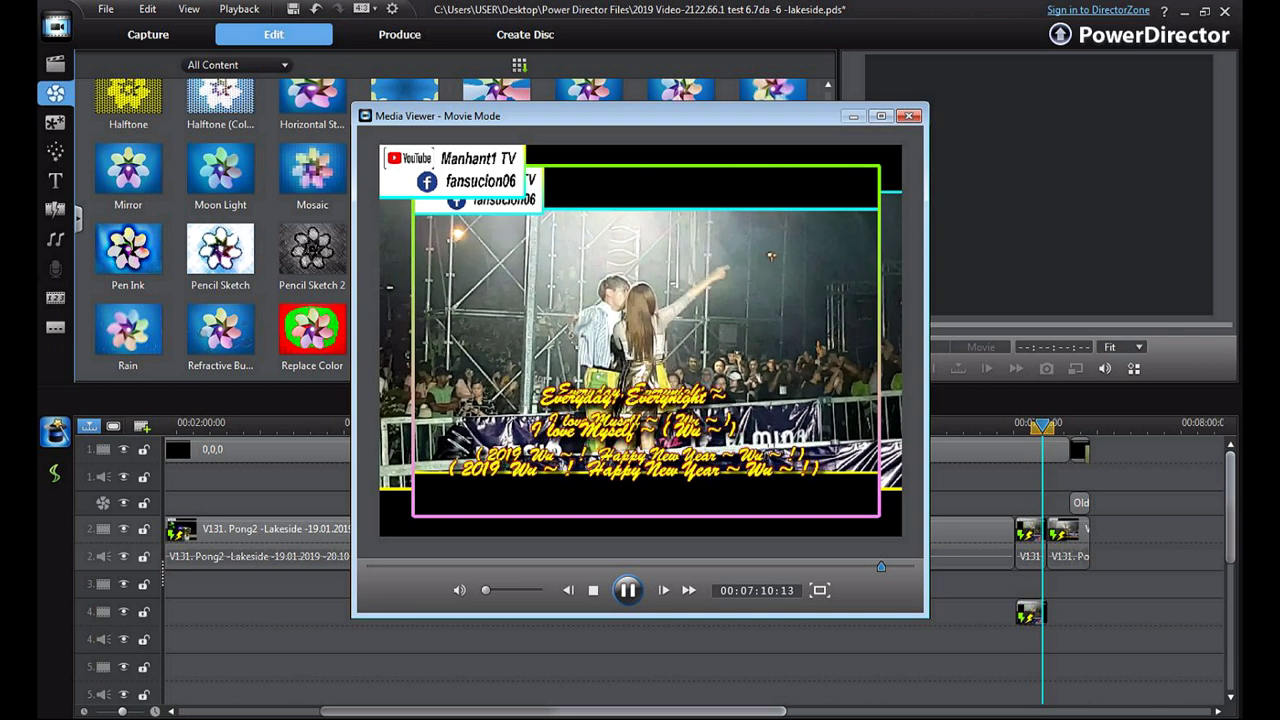
key(space)
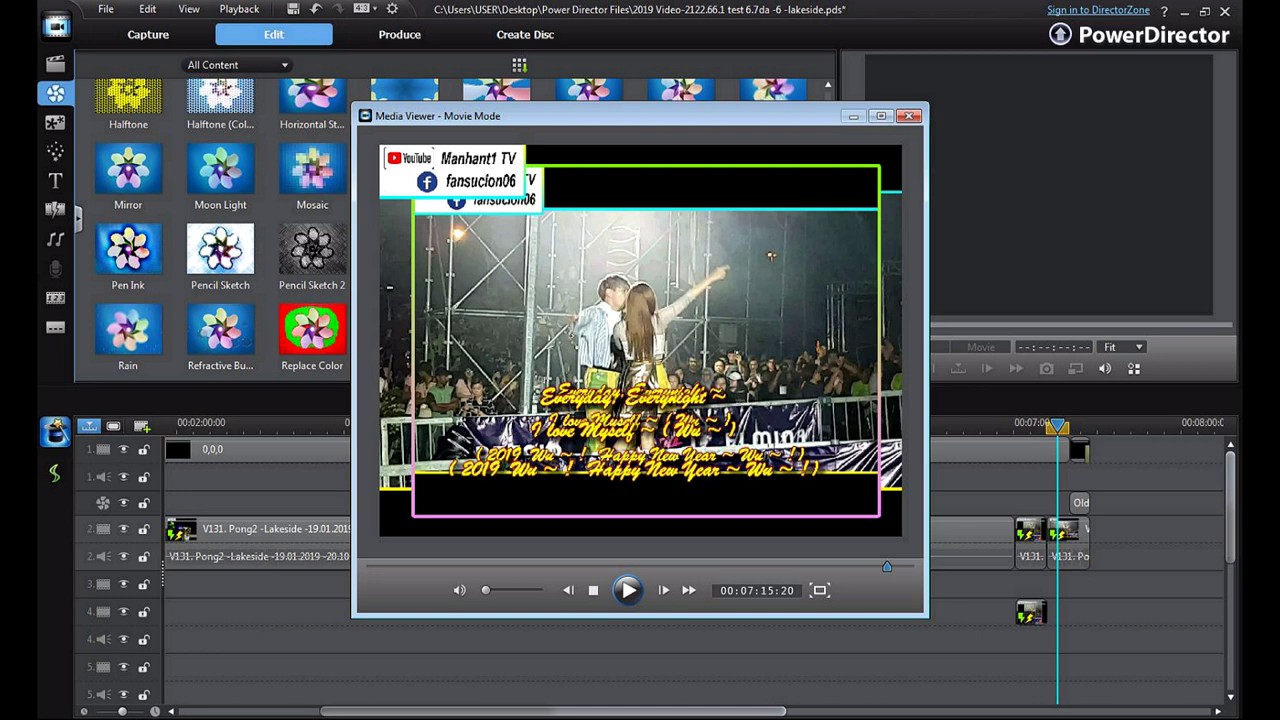
click(908, 115)
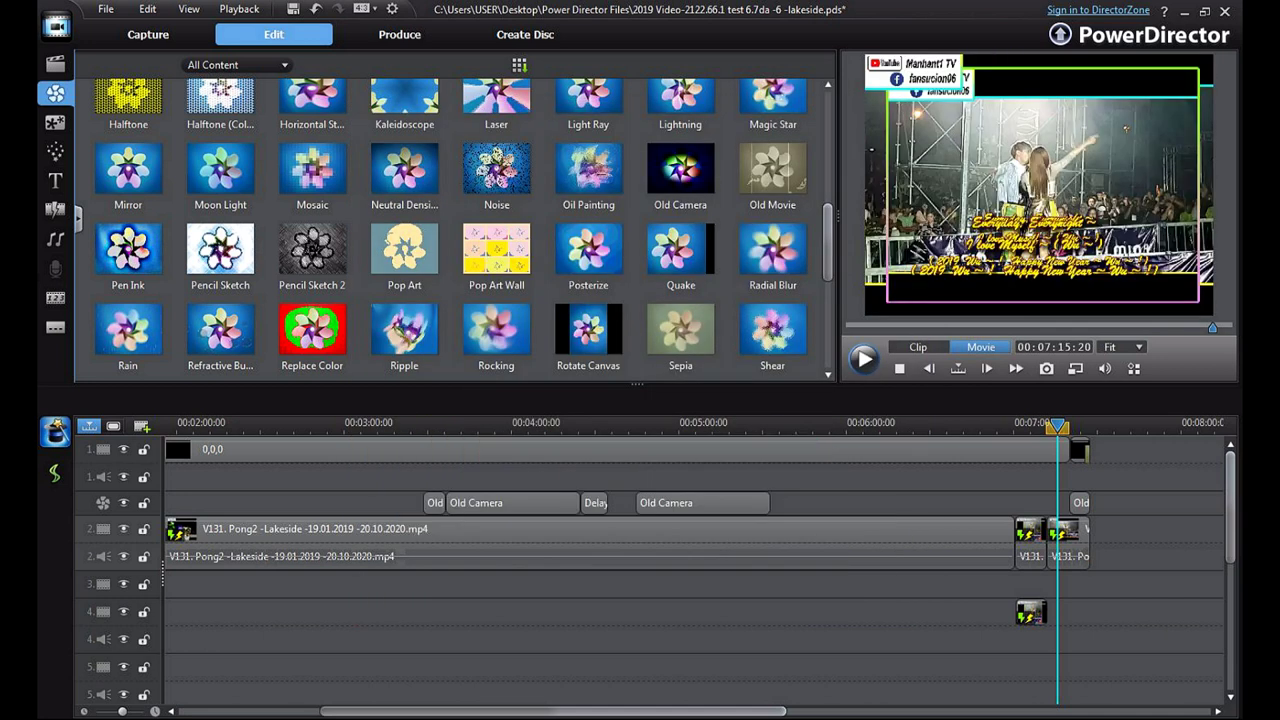
- Delete the bordered overlay clip from track 4
click(1031, 612)
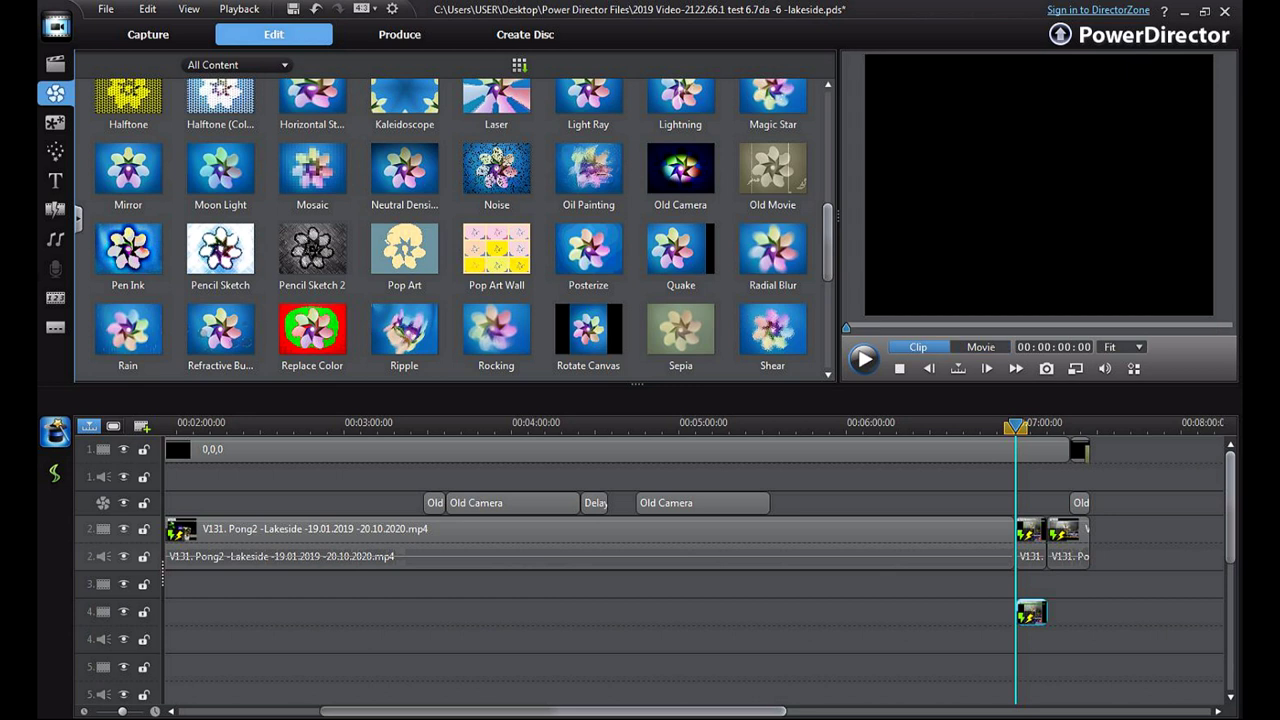
key(Delete)
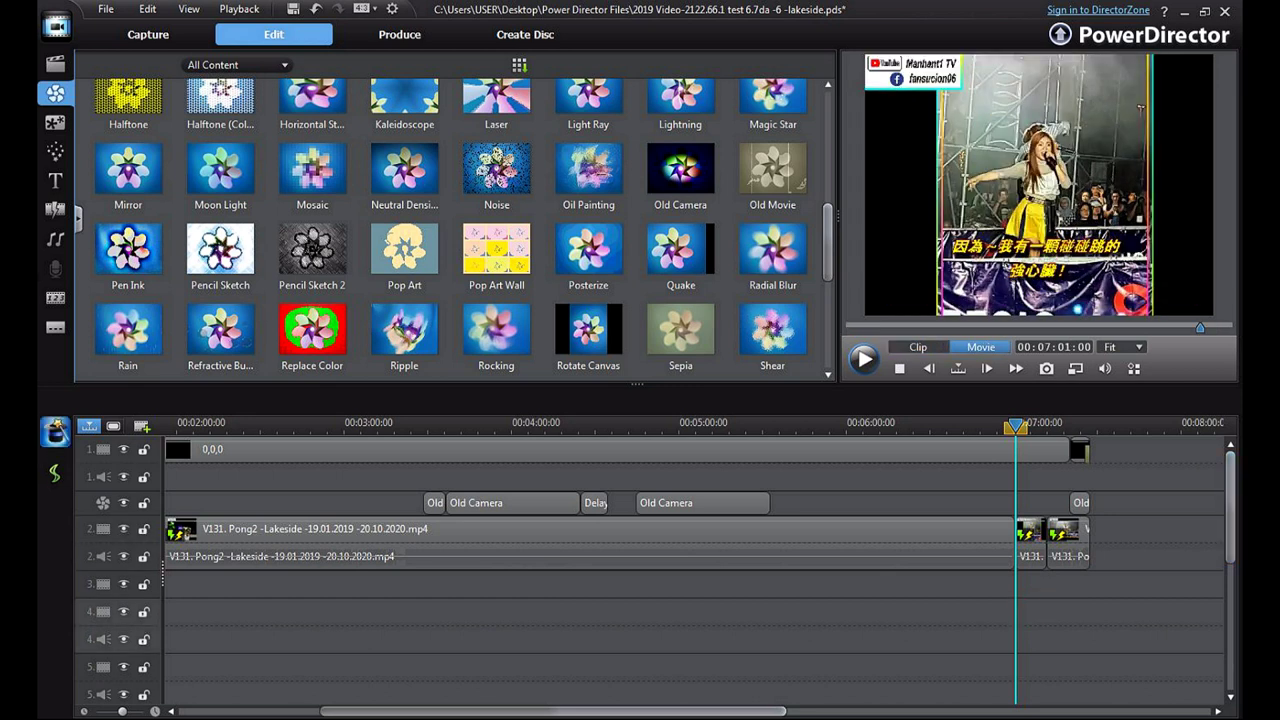
- Open the "Check this Out !" lyric title on track 8, near 00:01:48, for modification in the Title Designer
drag(553, 711, 411, 711)
scroll(700, 560, right, 3)
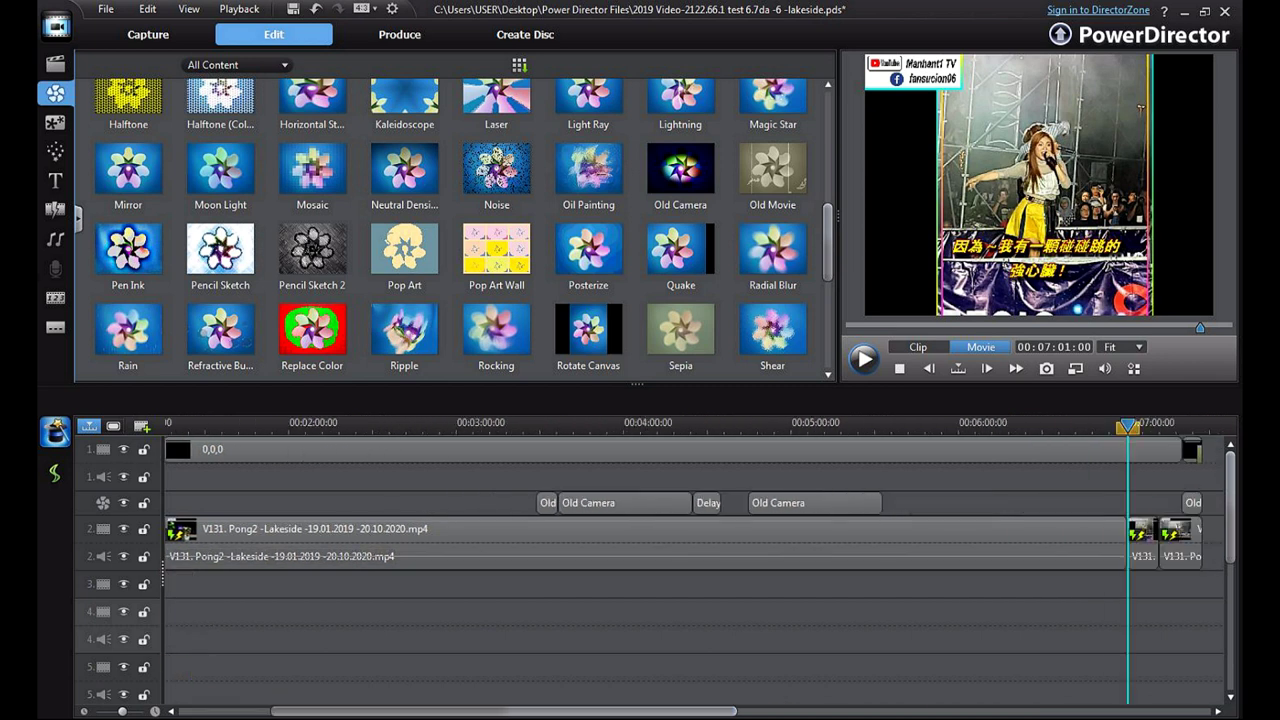
scroll(700, 560, left, 3)
scroll(700, 560, down, 5)
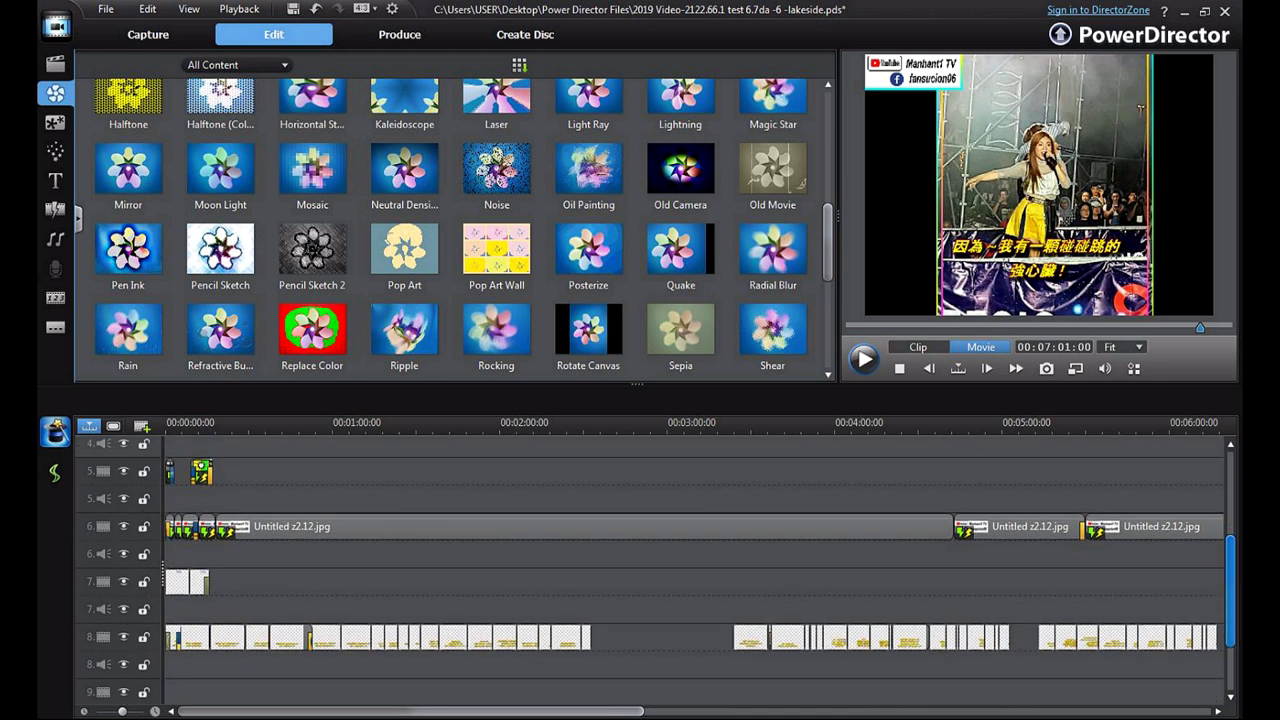
click(450, 637)
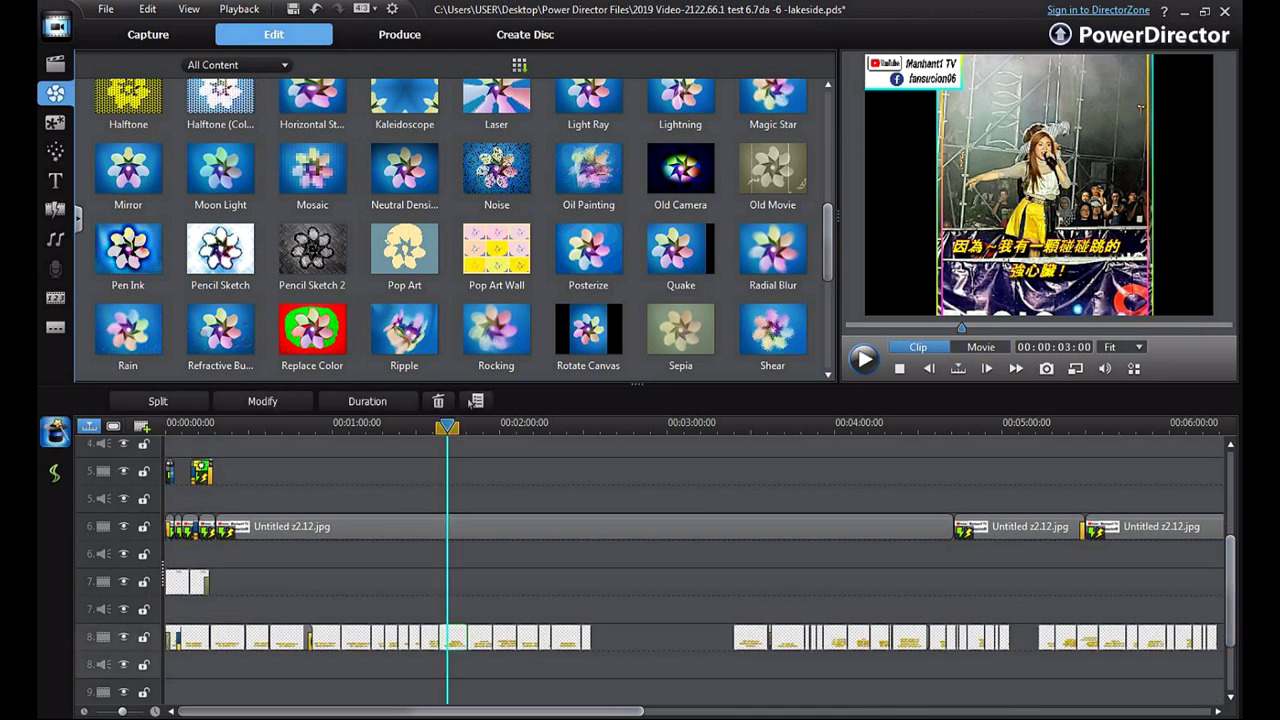
click(480, 637)
click(262, 401)
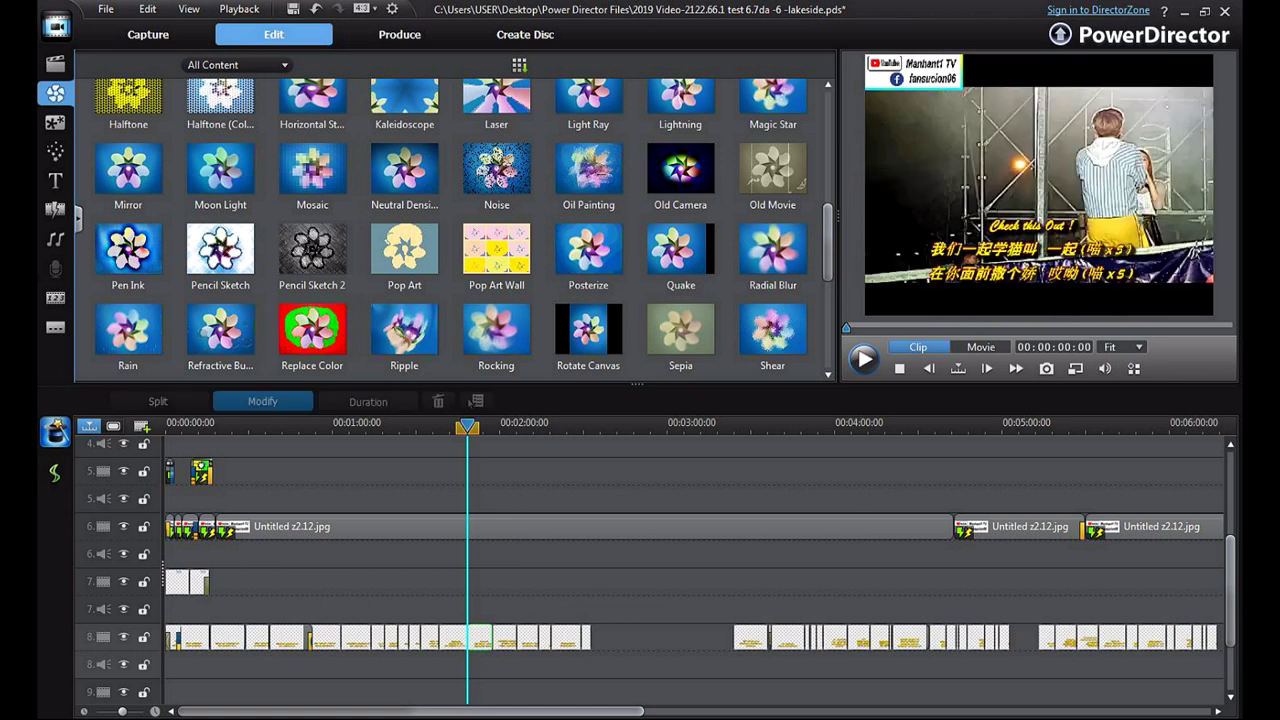
click(262, 401)
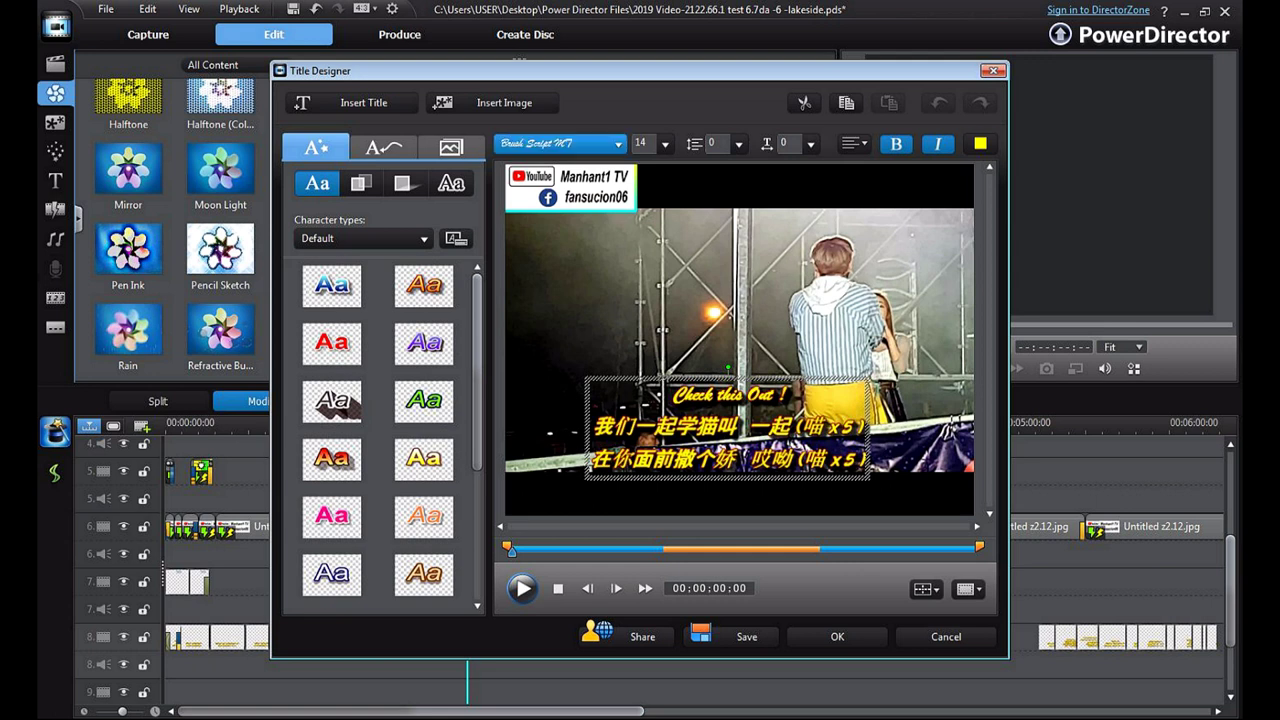
- Review the lyric title's shadow and border settings, including the border's uniform color
click(560, 143)
click(665, 228)
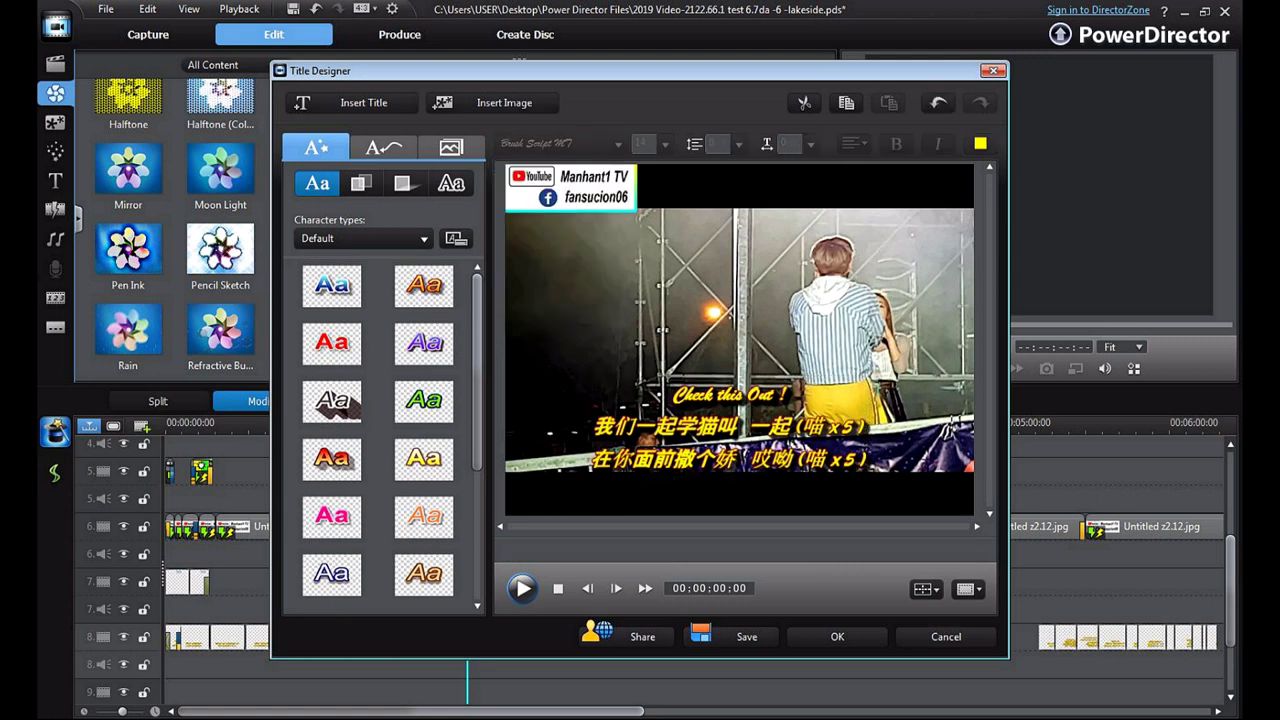
click(406, 184)
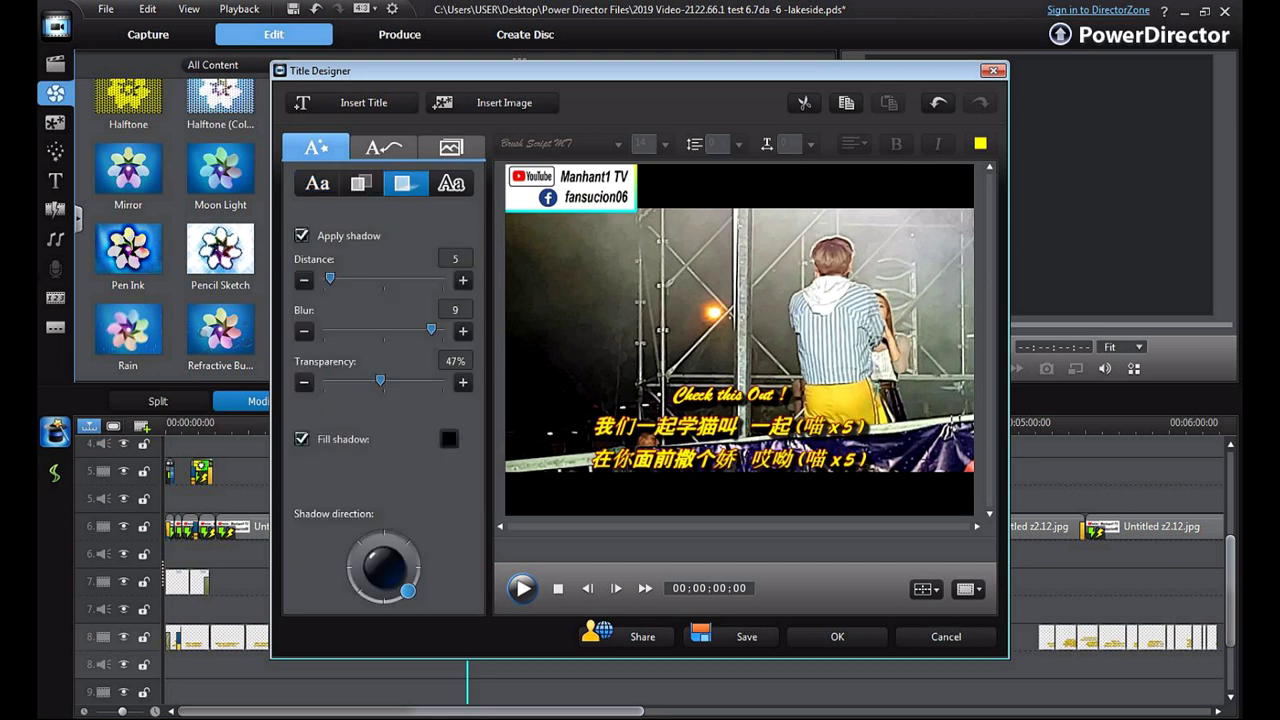
click(451, 183)
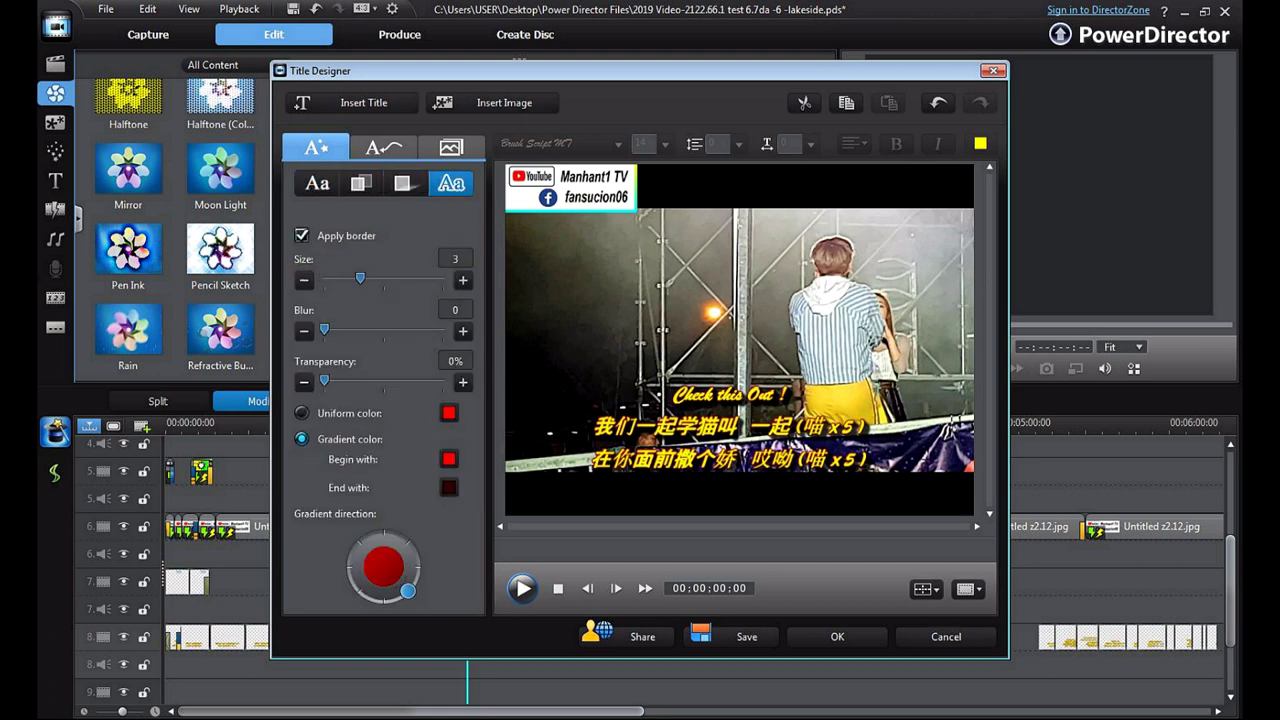
click(449, 413)
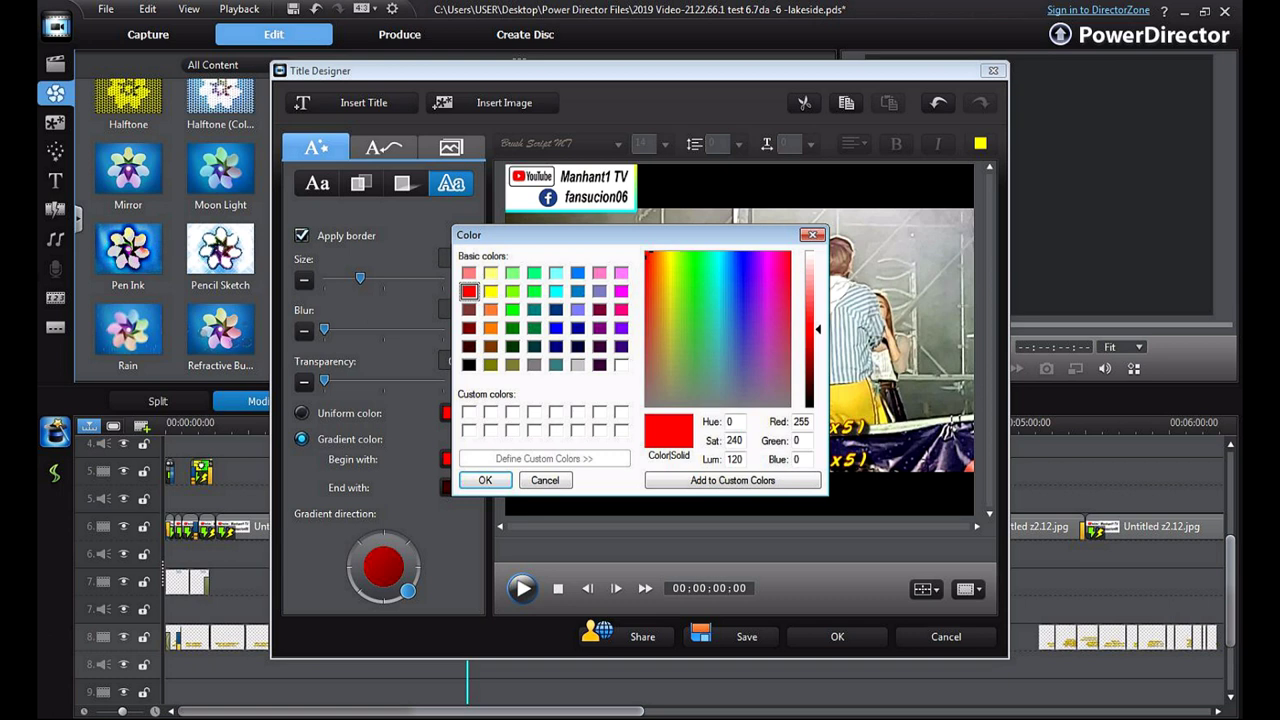
click(485, 480)
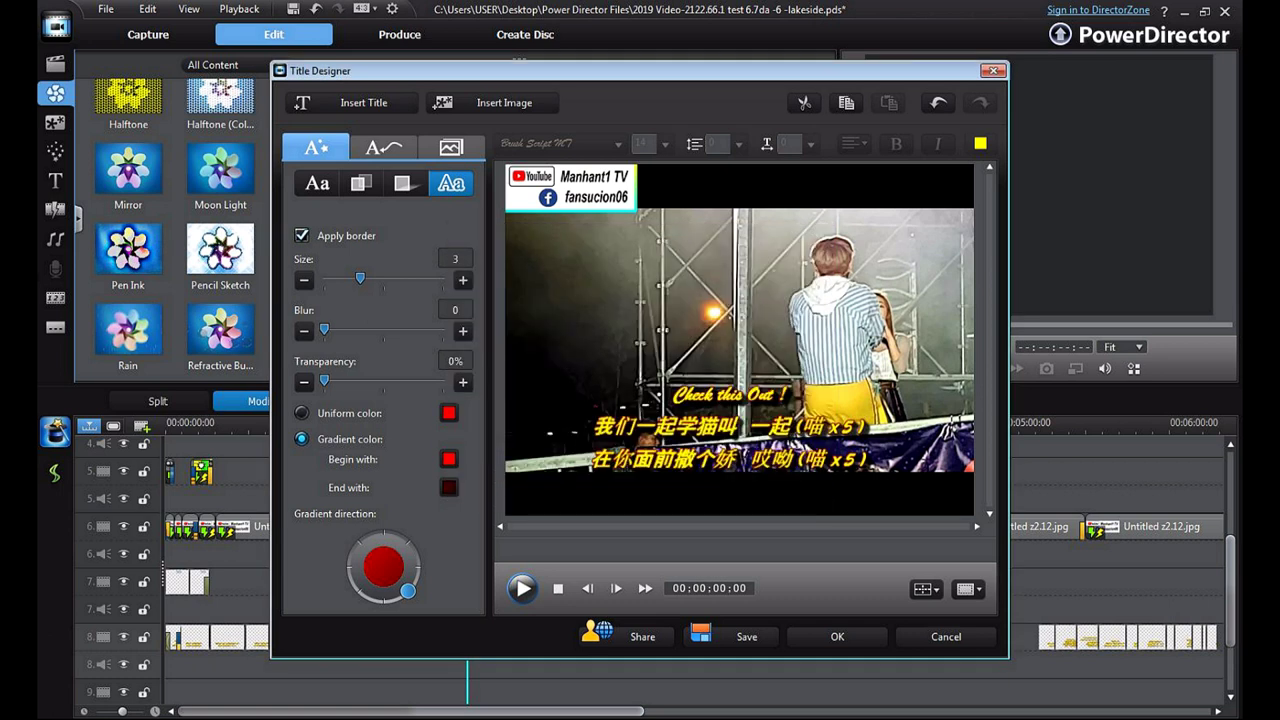
- Try to enlarge the title's border to size 10 and give it a uniform white color
drag(360, 278, 443, 278)
click(449, 412)
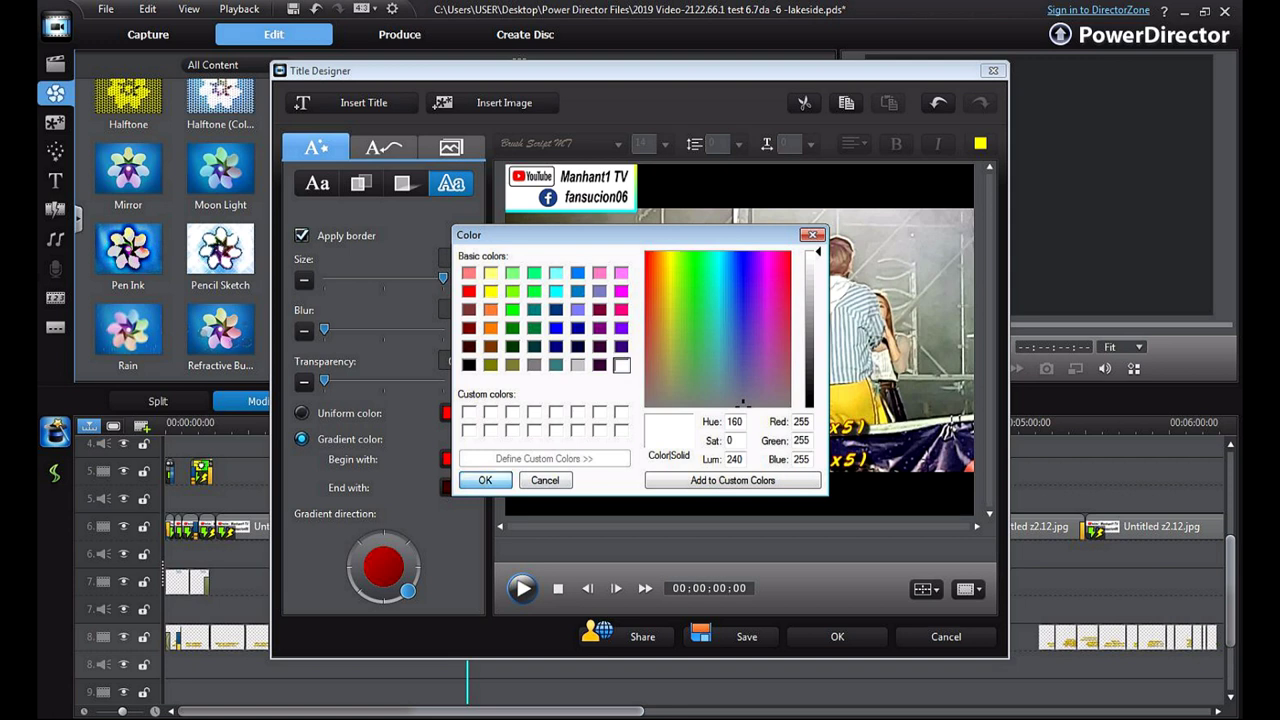
click(485, 480)
- Apply a uniform white border of size 10 to the "Check this Out !" lyric text
click(449, 412)
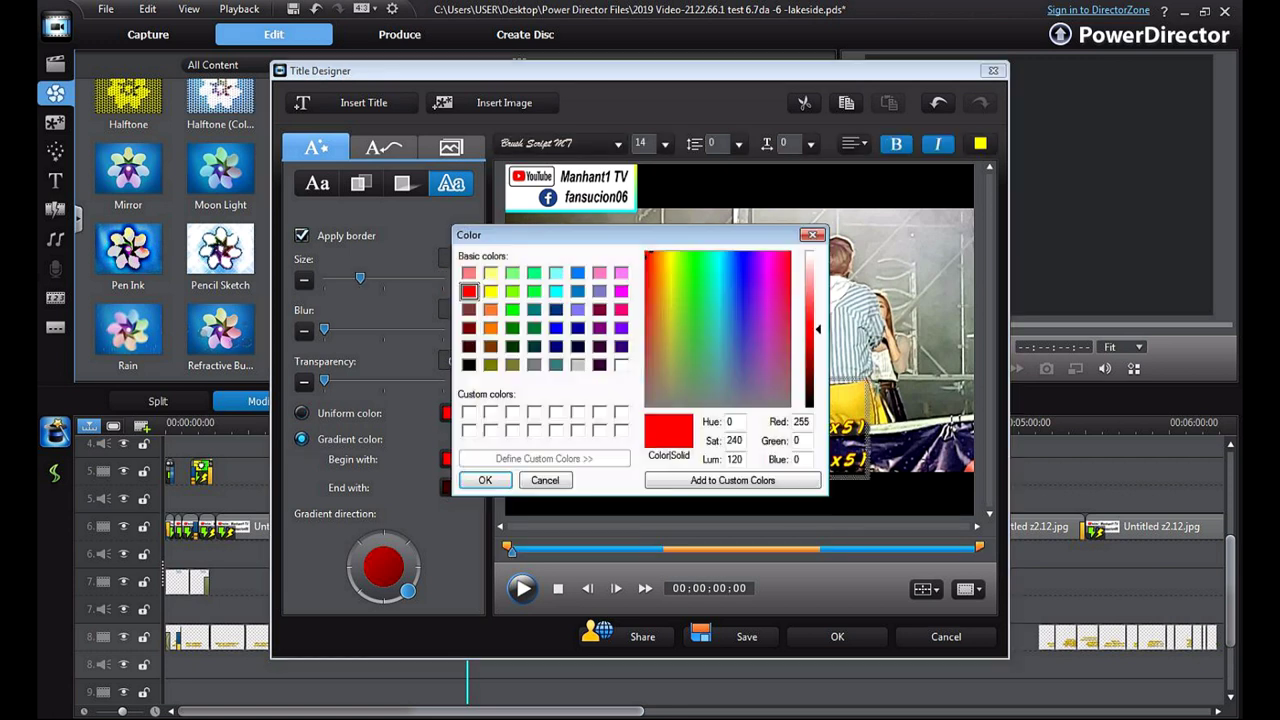
click(485, 480)
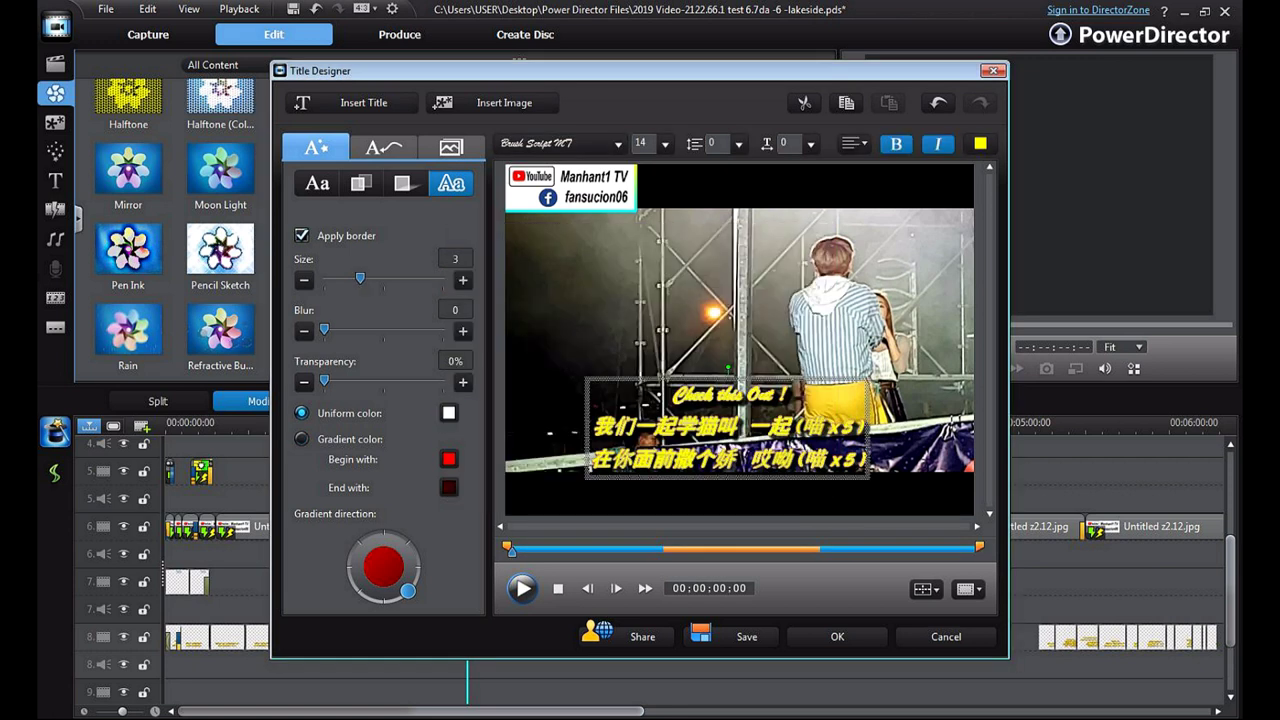
drag(360, 278, 443, 278)
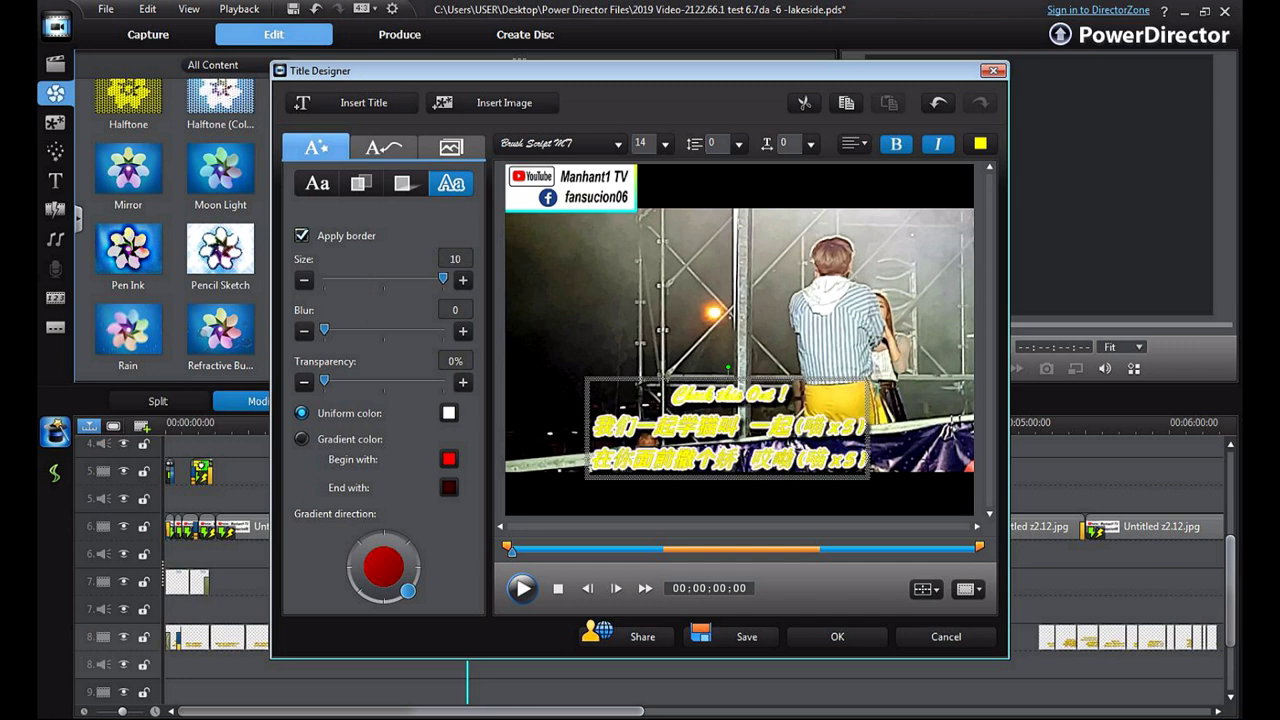
- Set the lyric text's font face to a uniform light pink (255, 128, 255)
click(361, 183)
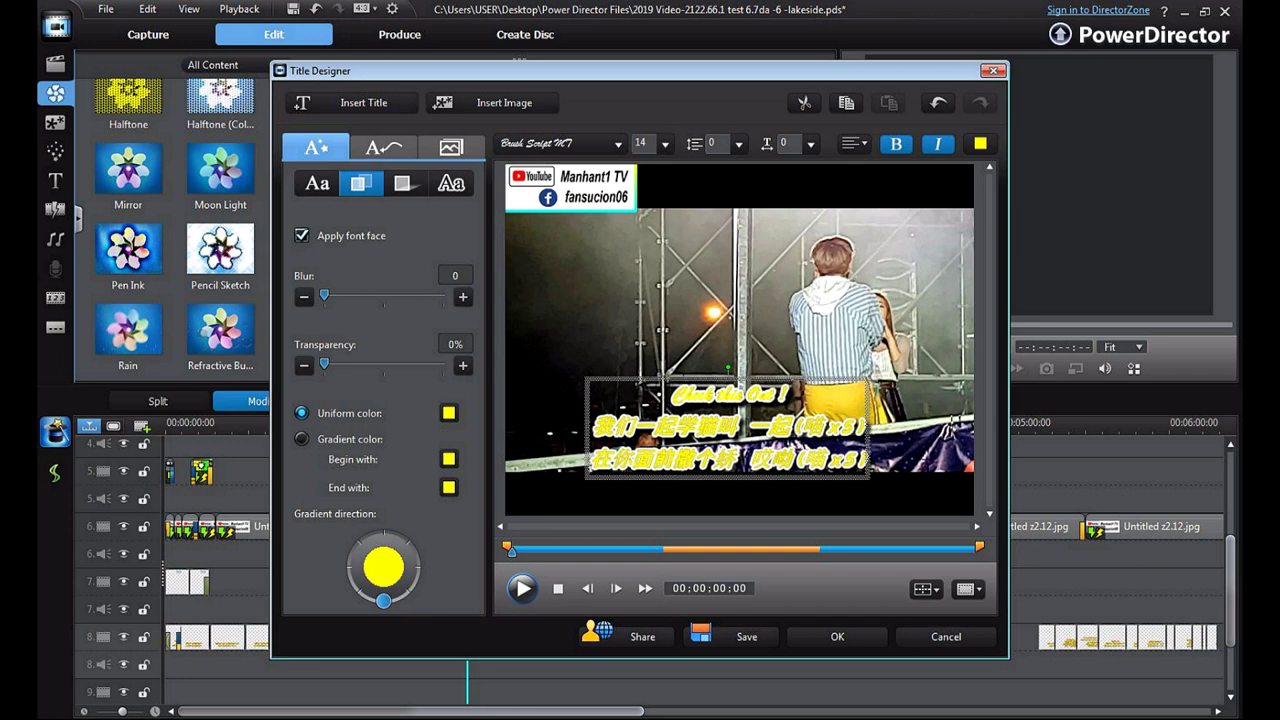
click(448, 412)
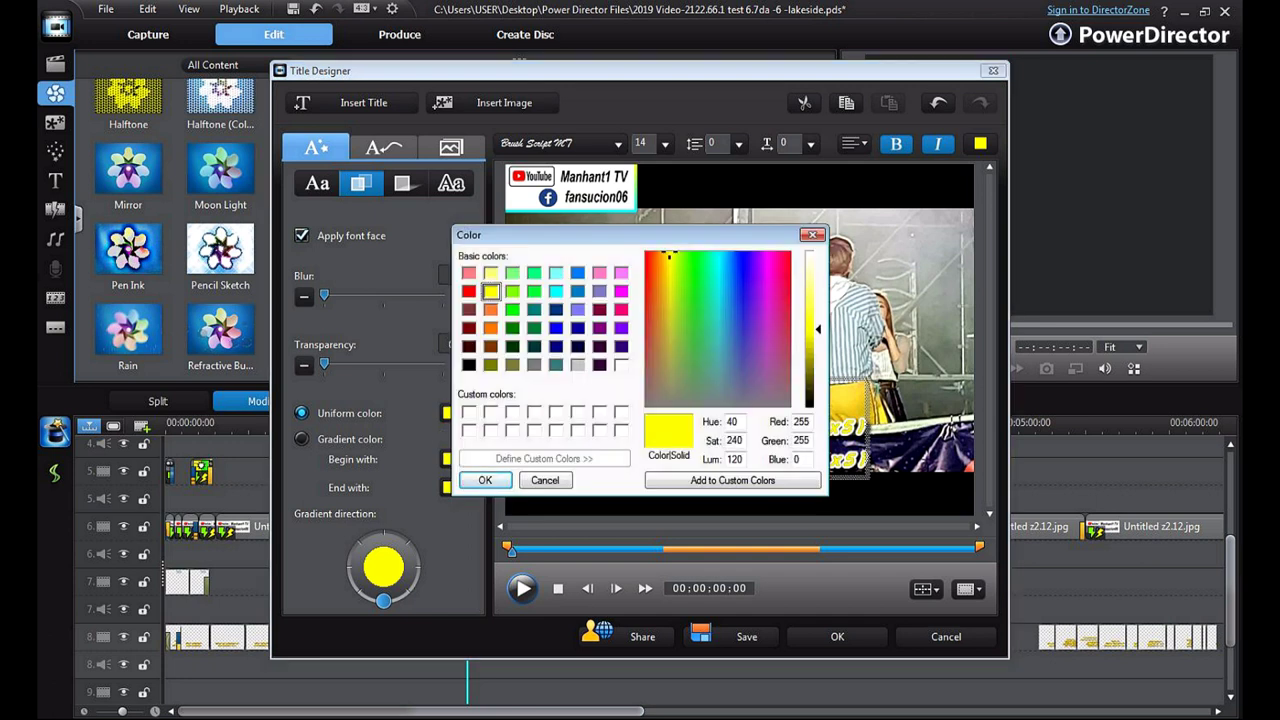
click(622, 273)
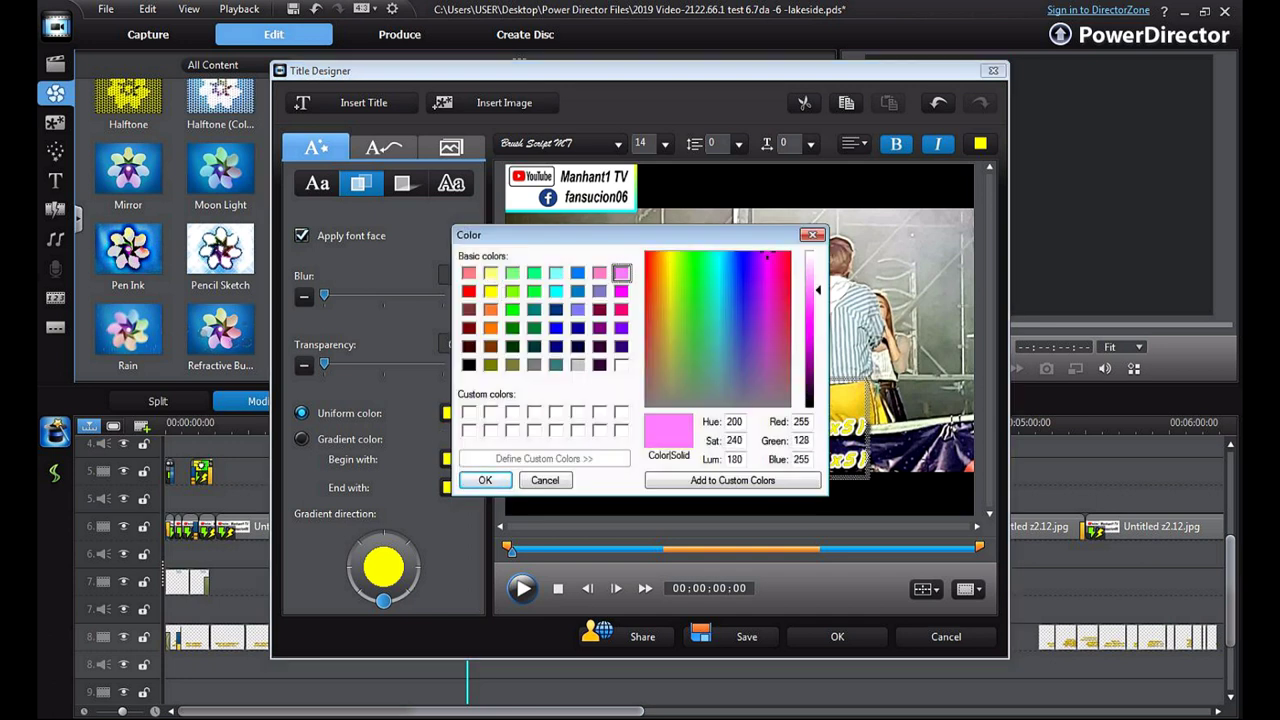
key(Return)
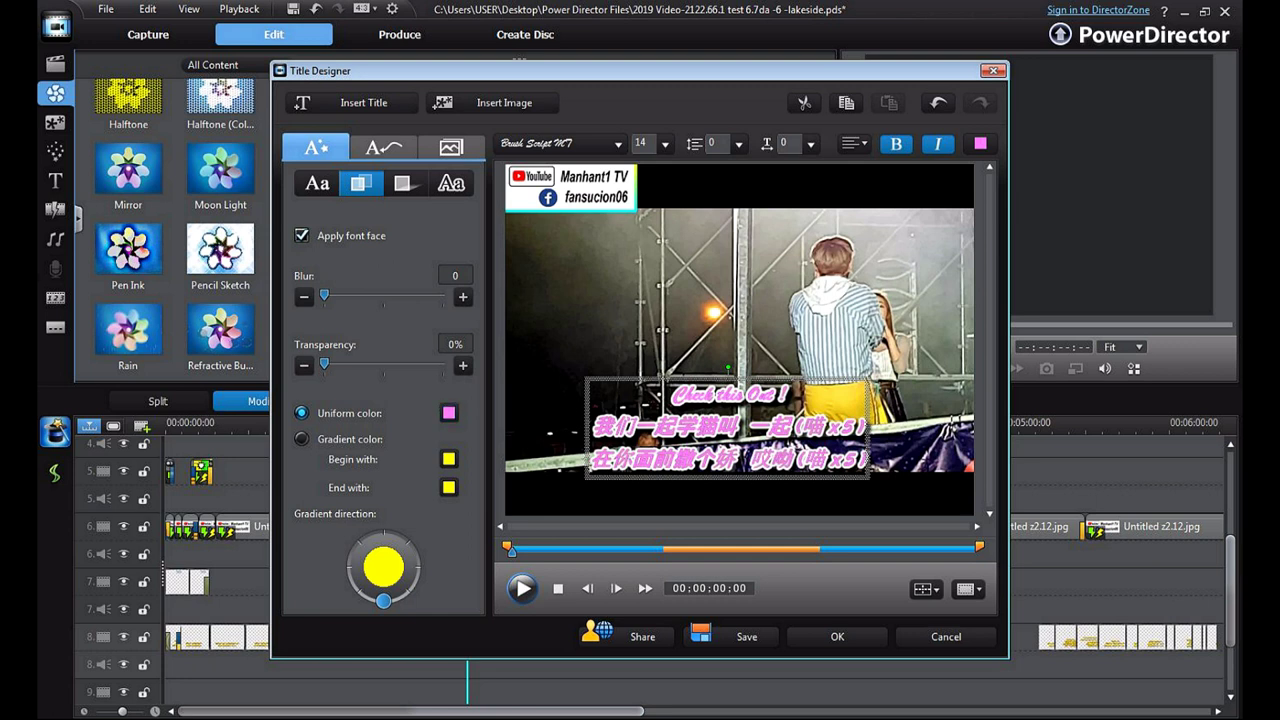
- Change the lyric text's font face to a uniform dark red, check the border settings, and apply the title changes
click(448, 412)
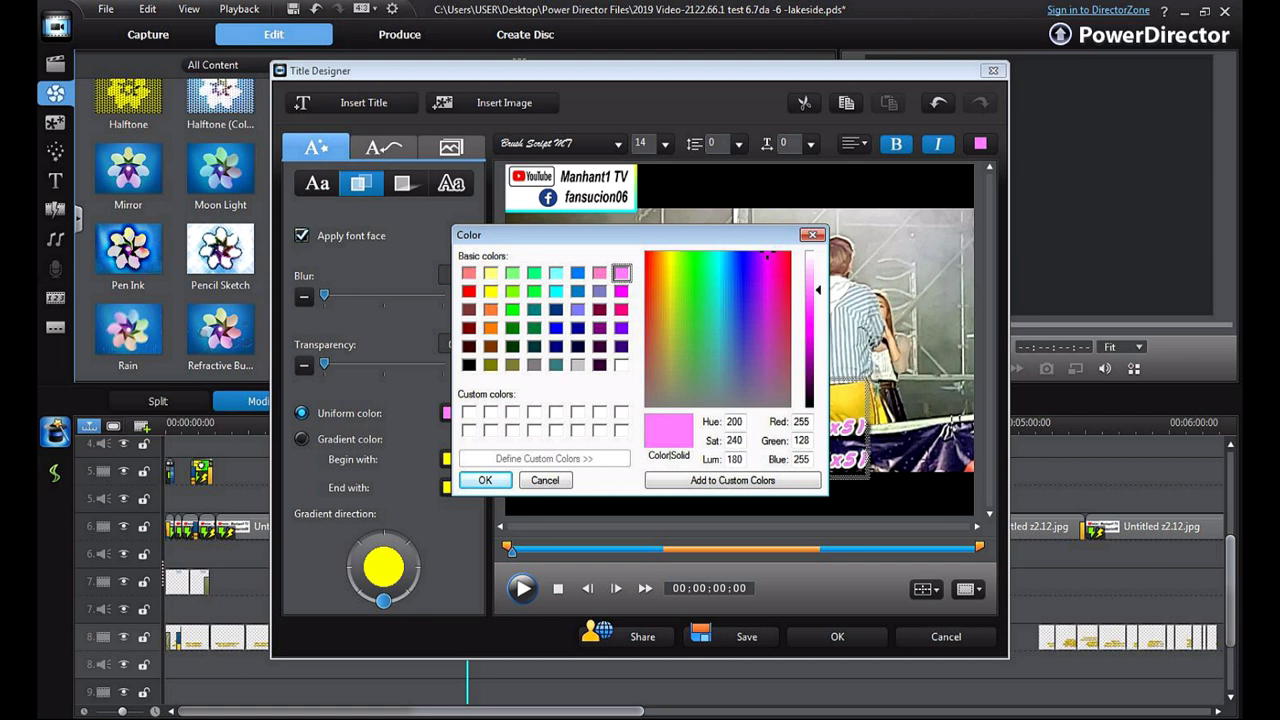
click(468, 327)
click(484, 480)
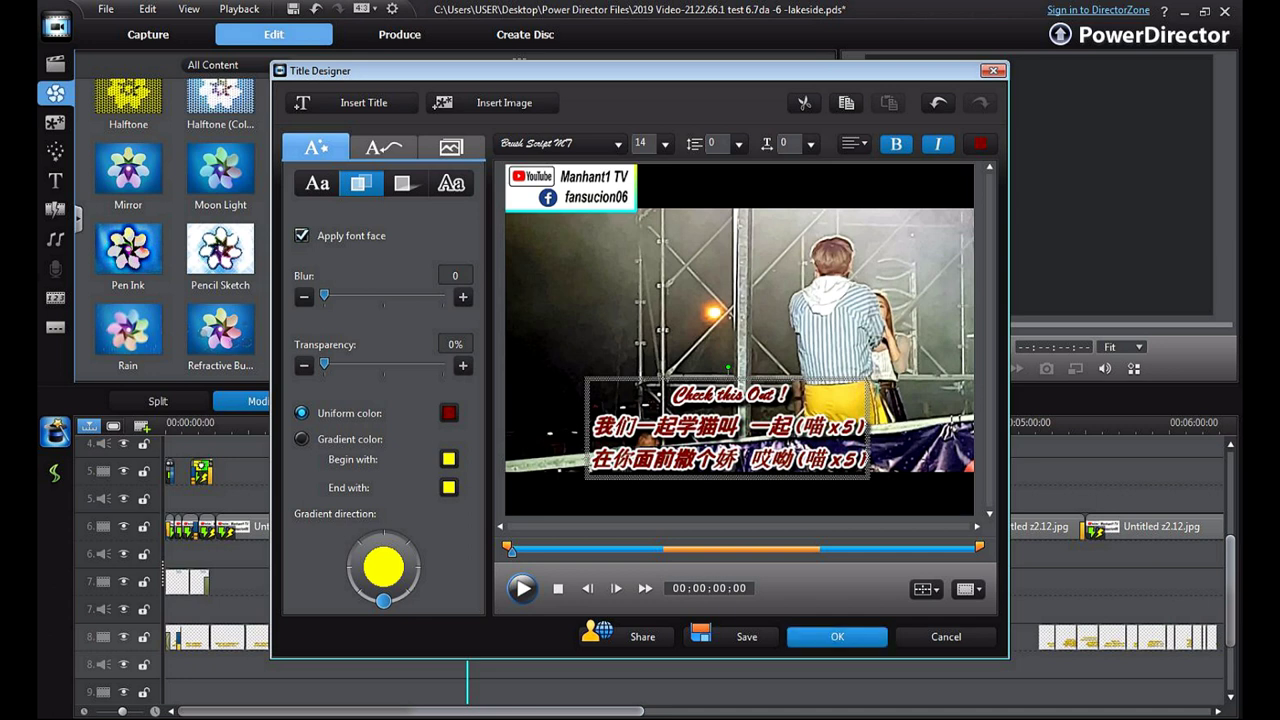
click(451, 183)
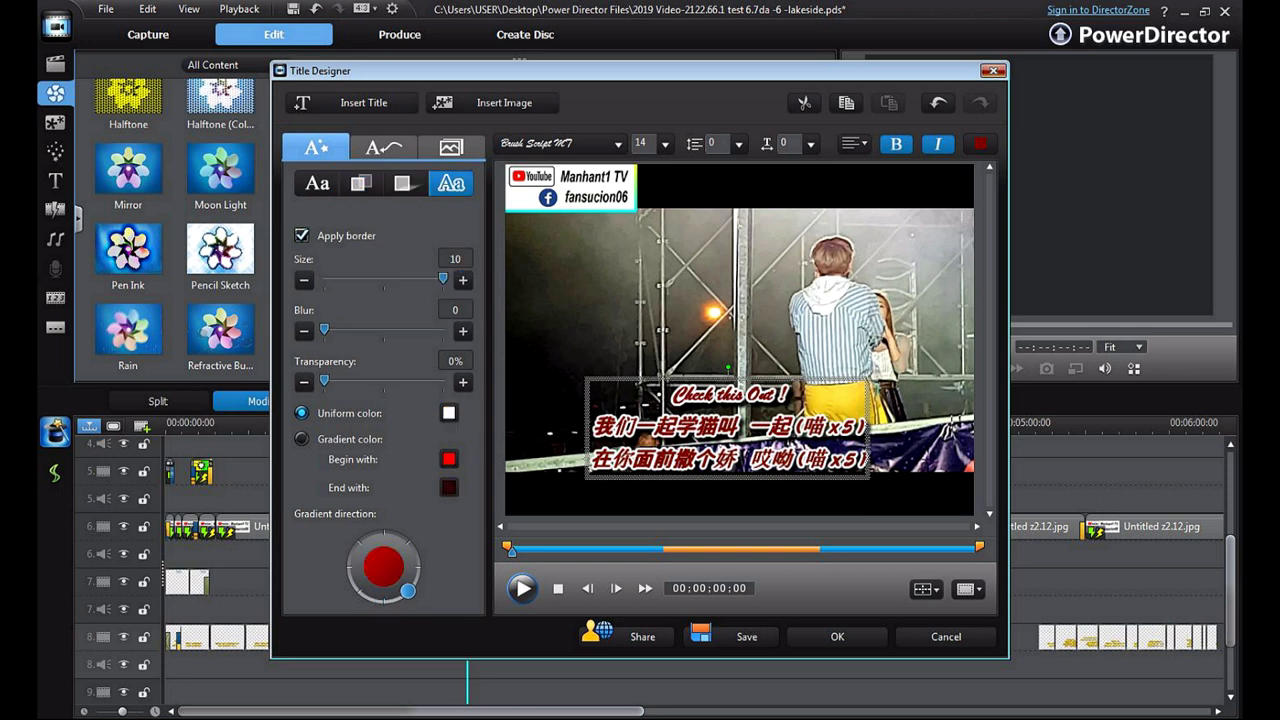
click(837, 636)
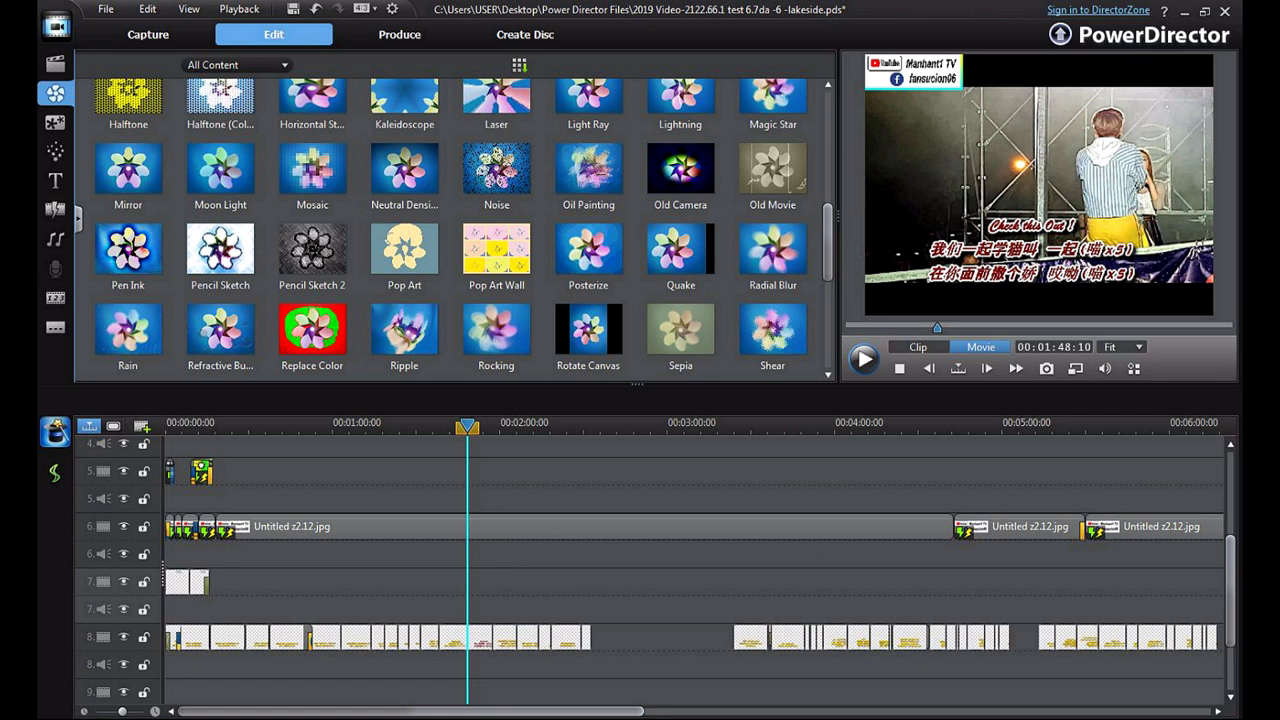
- Scrub the timeline back from 00:01:51:23 to 00:01:45:23 to compare the recolored title with the preceding lyric
click(476, 425)
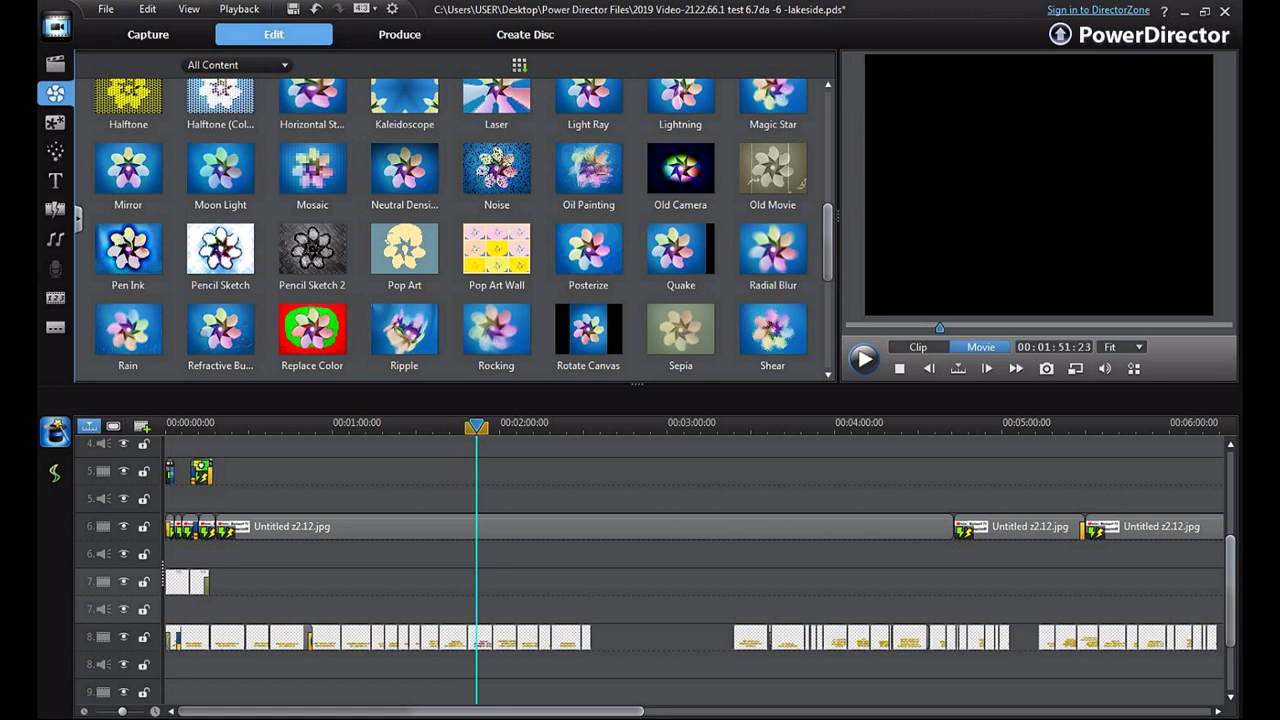
drag(476, 426, 460, 426)
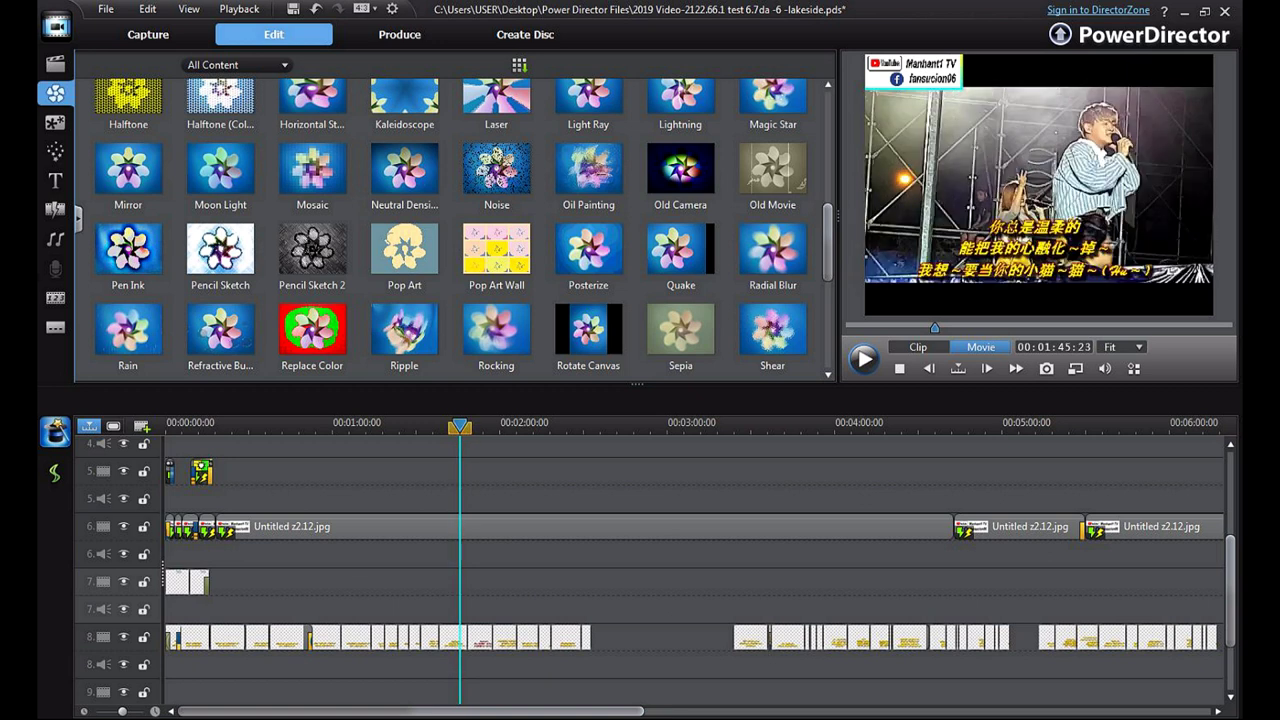
- Select the first 0,0,0 color clip on track 1 and browse the available transitions
scroll(176, 423, up, 4)
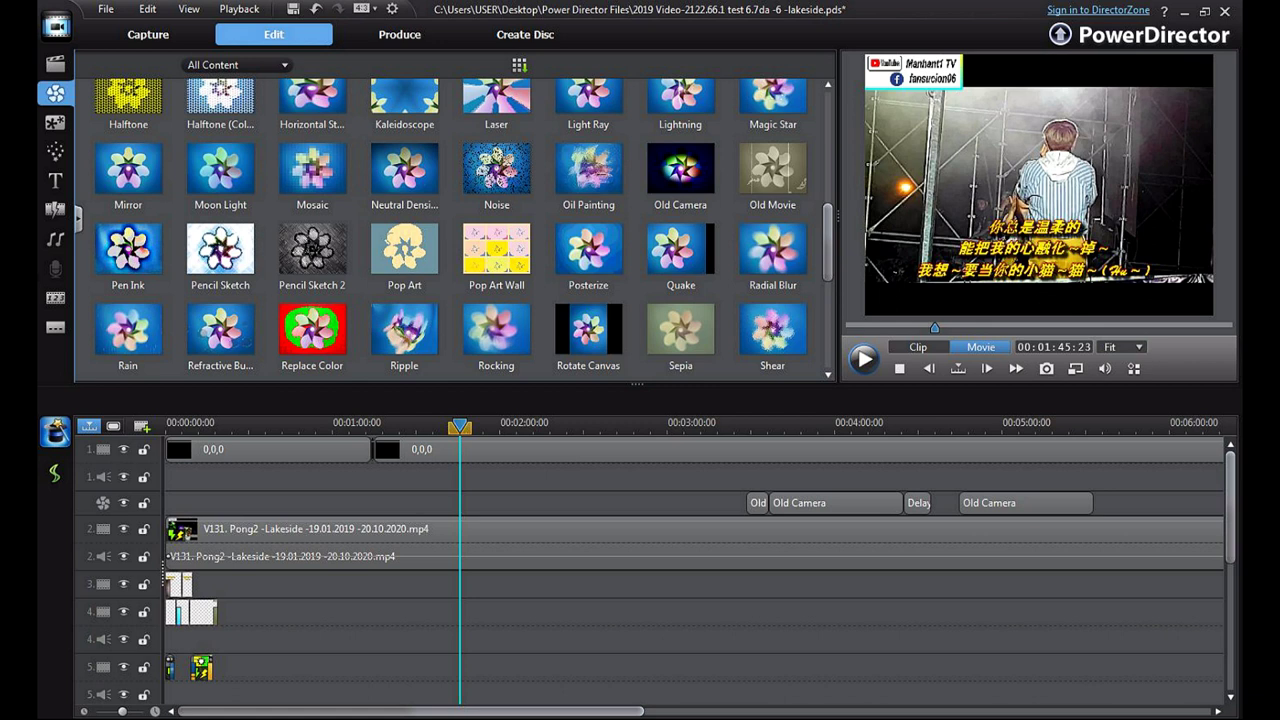
click(178, 449)
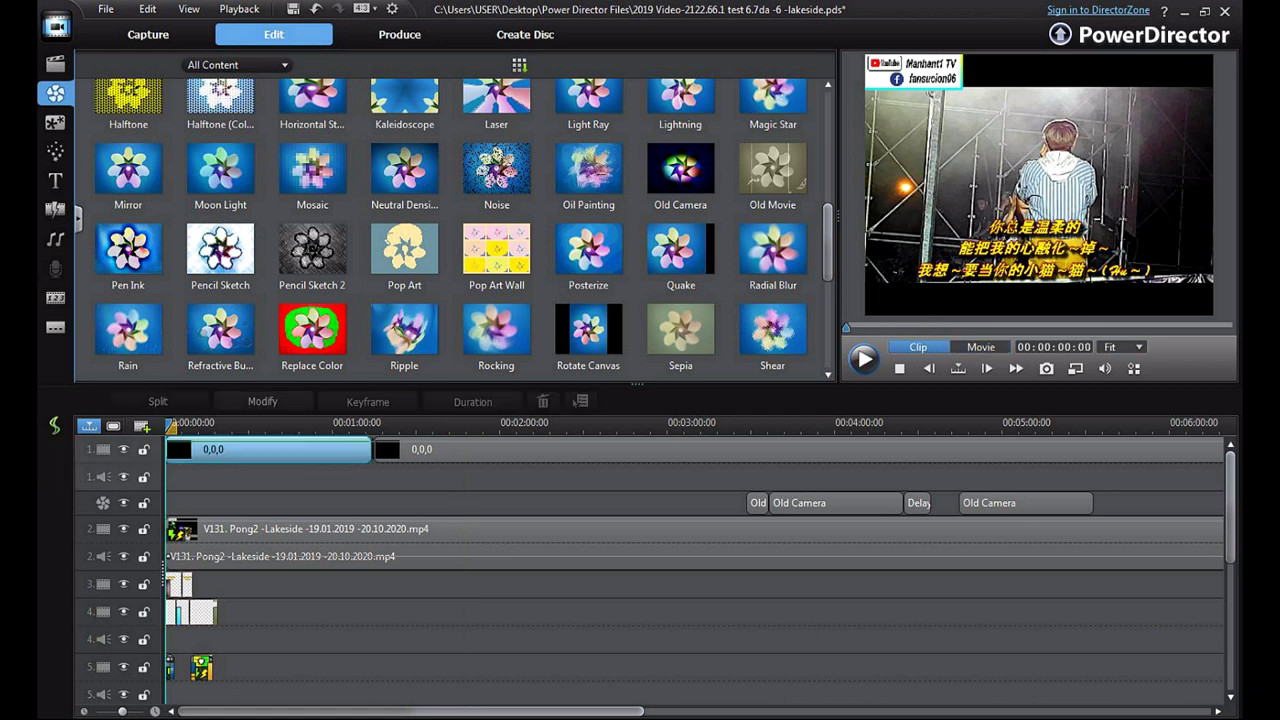
mouse_move(410, 711)
mouse_down()
mouse_move(620, 711)
mouse_move(410, 711)
mouse_up()
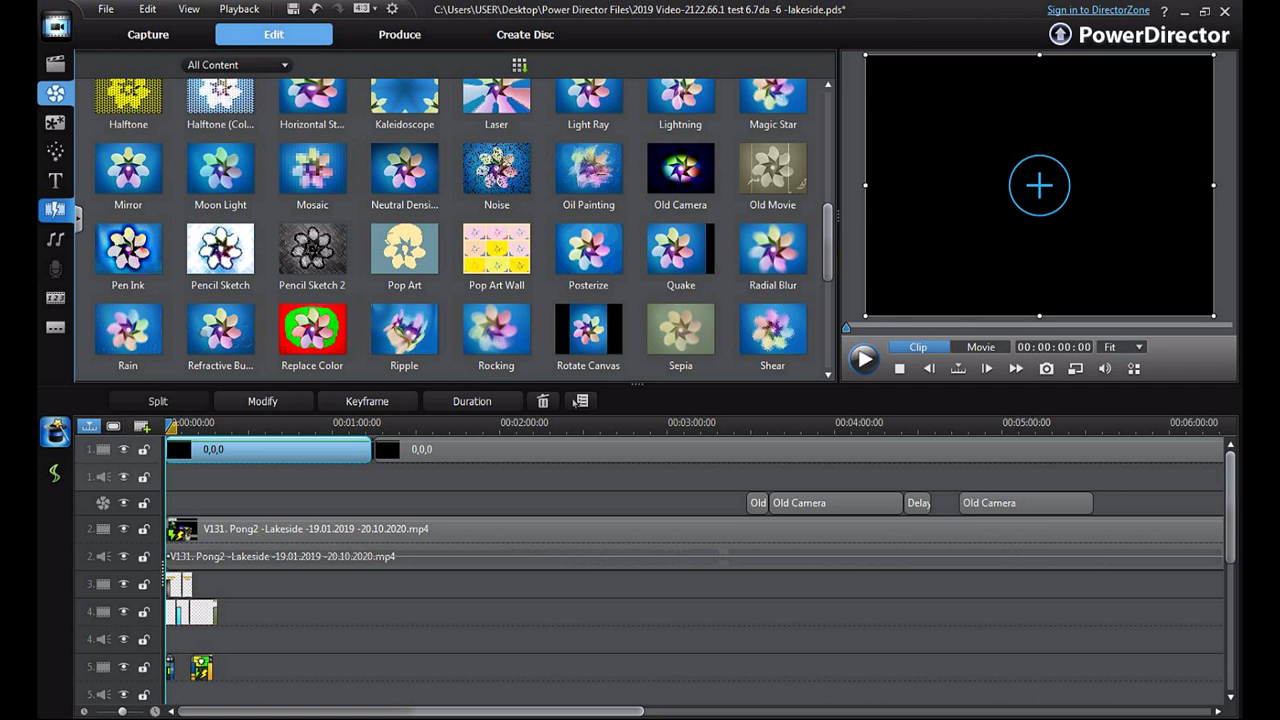
click(55, 209)
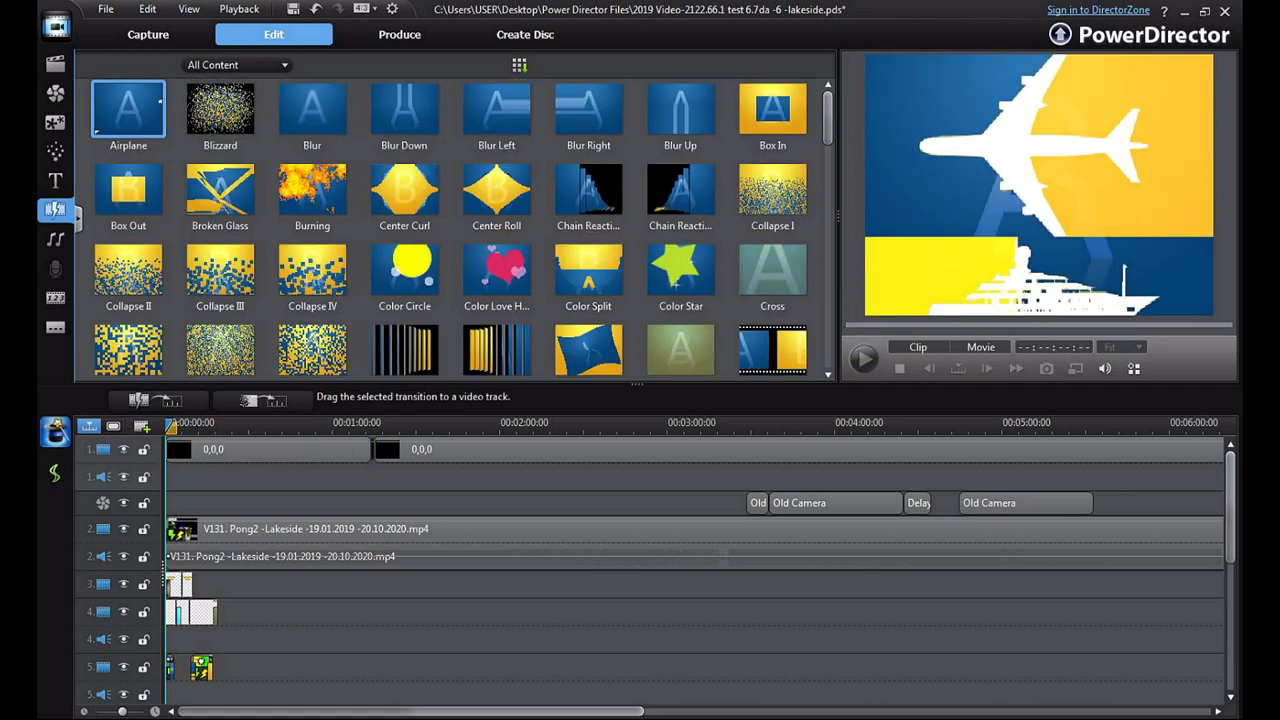
scroll(455, 220, down, 2)
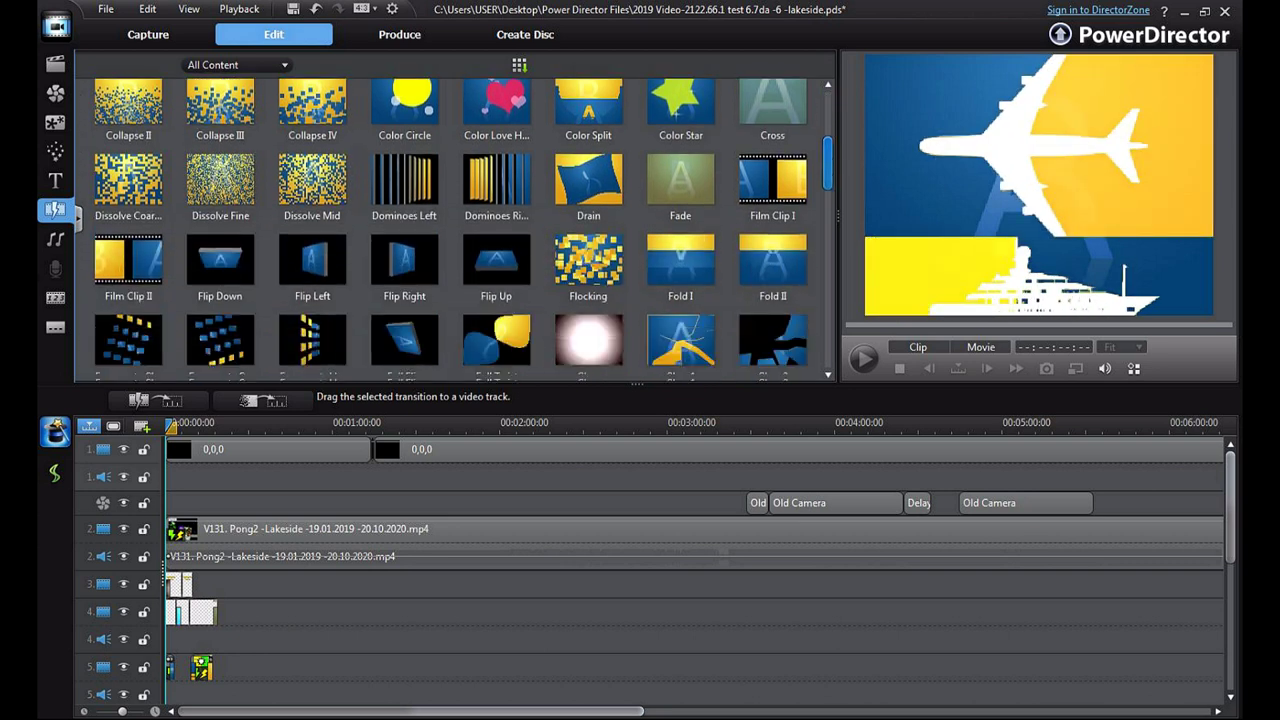
scroll(455, 220, up, 2)
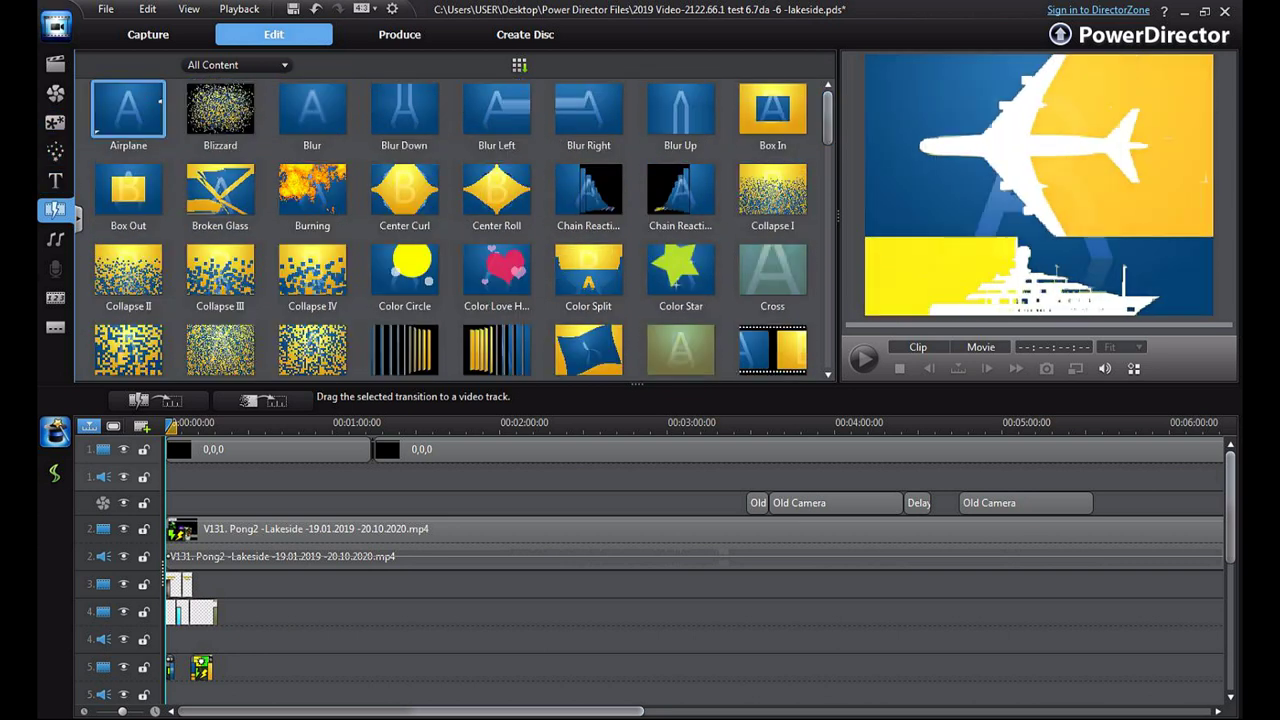
- Show the video effects library and inspect the first two effect clips on the effect track, including the long Old Camera one
click(55, 94)
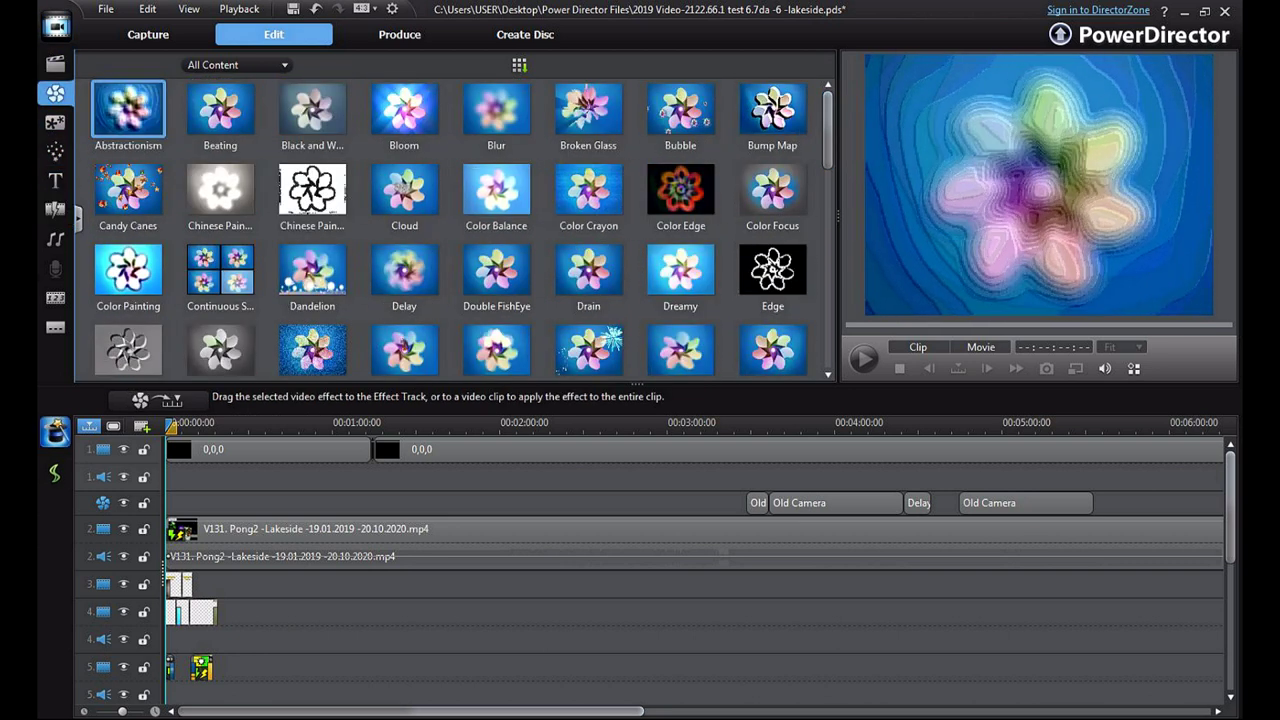
click(758, 503)
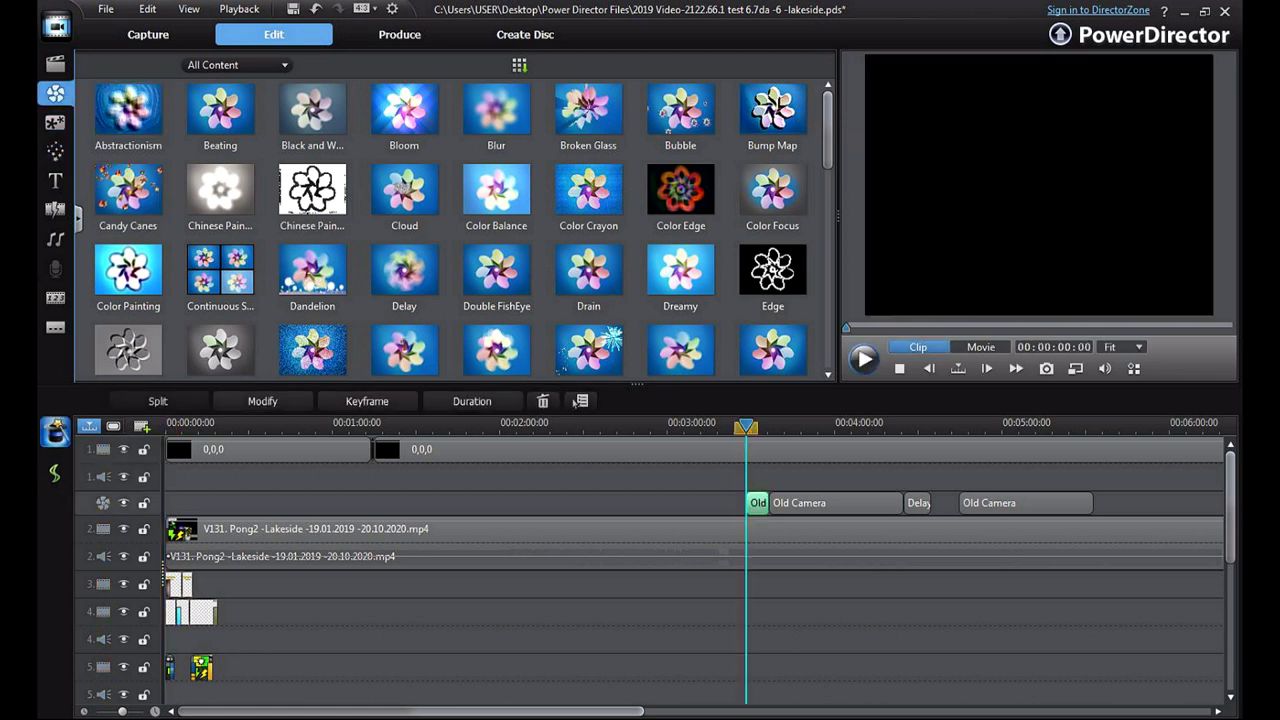
click(836, 503)
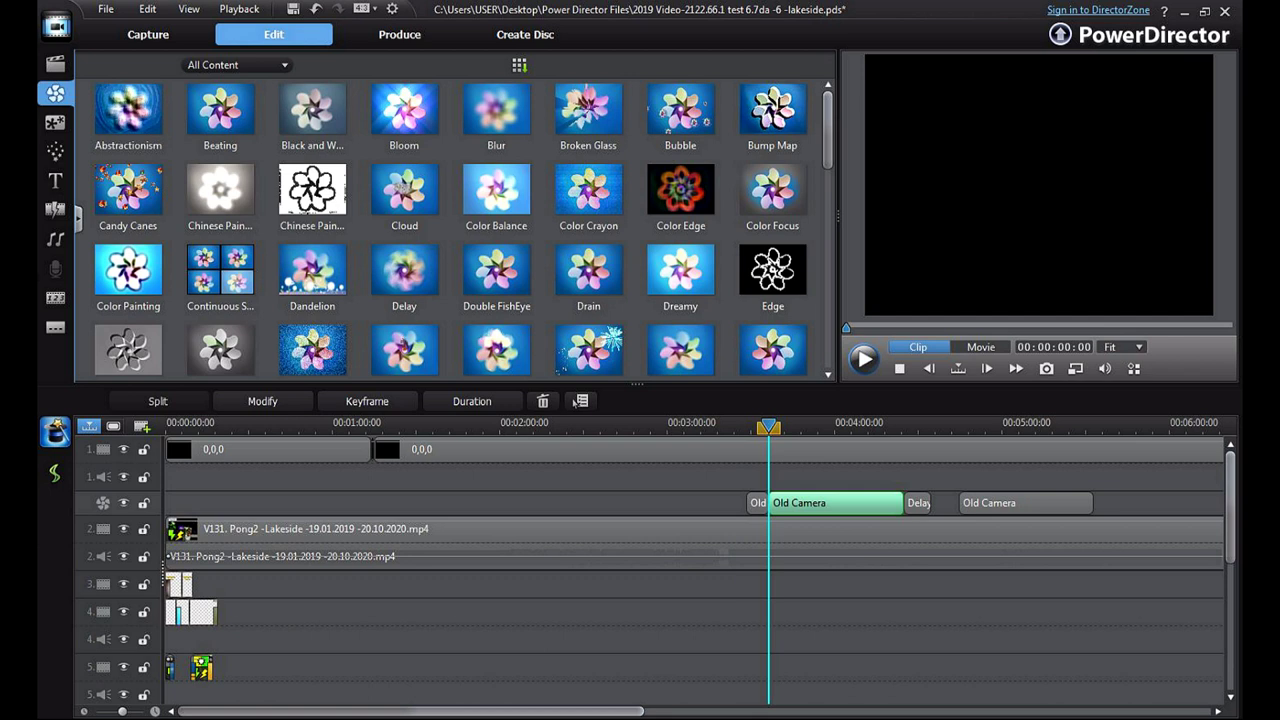
- Inspect the short, long and last Old Camera effect clips on the effect track at their starting frames
click(758, 503)
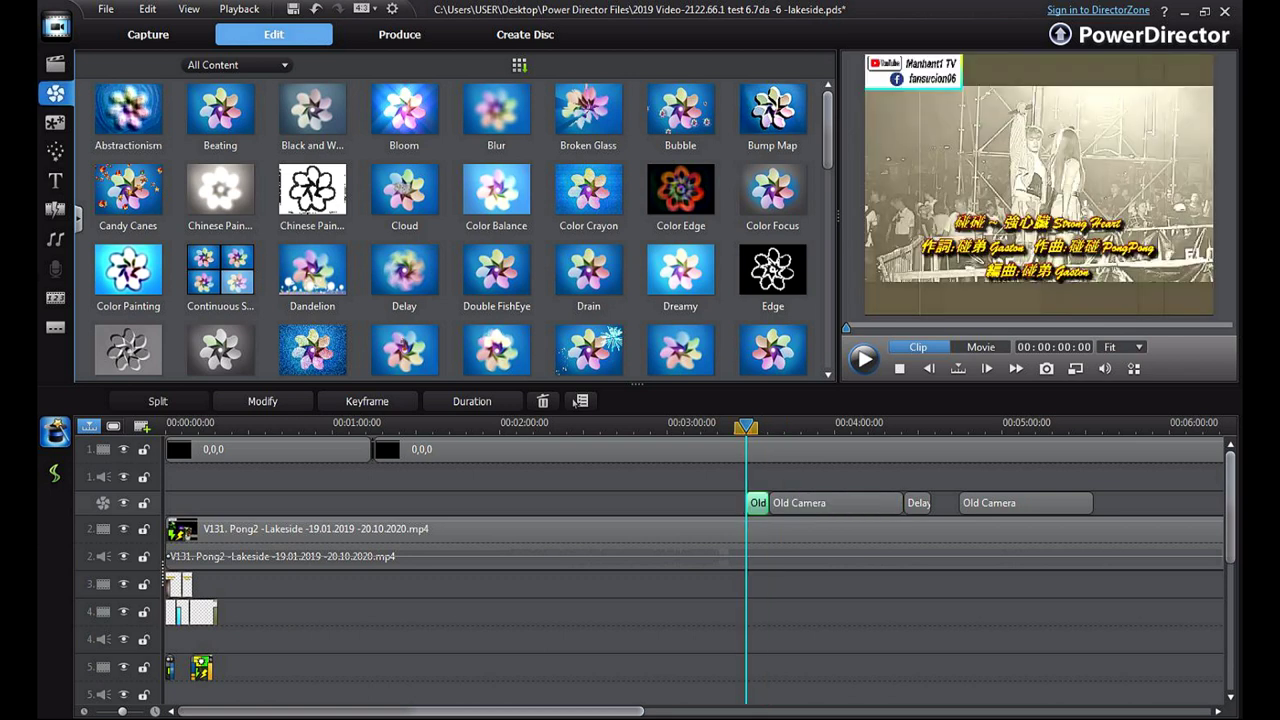
drag(854, 498, 859, 497)
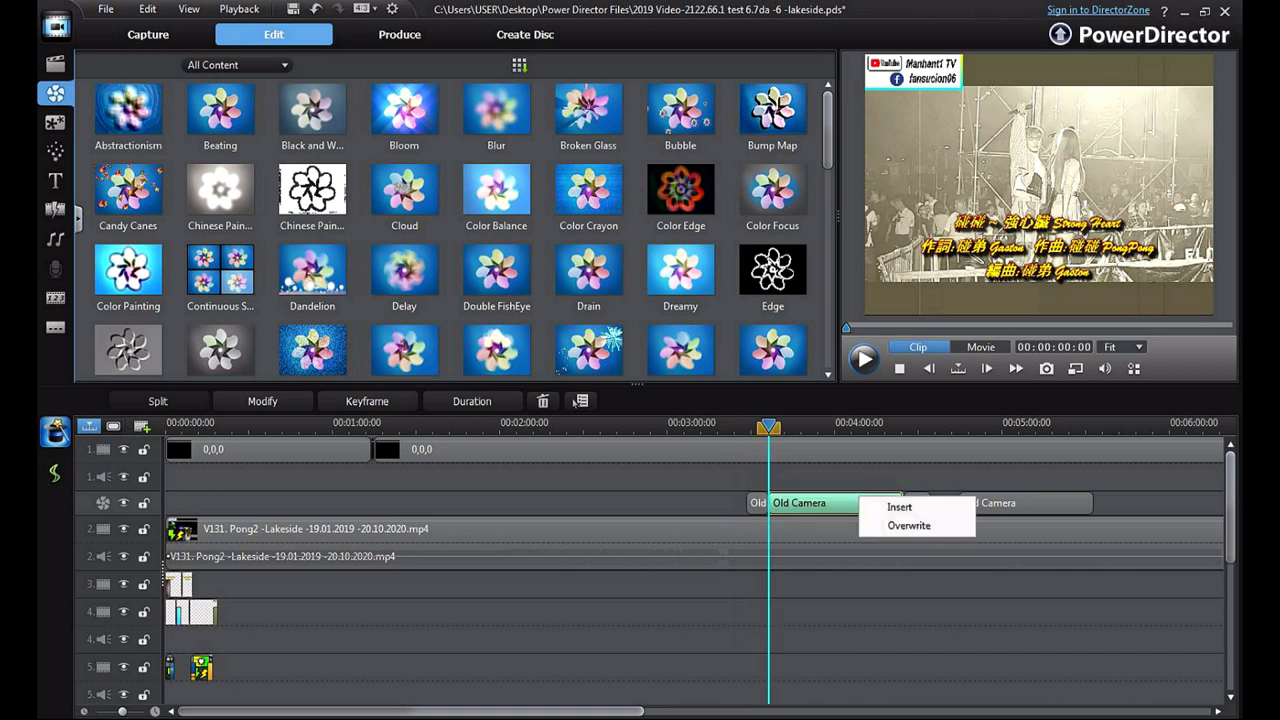
click(900, 584)
click(850, 503)
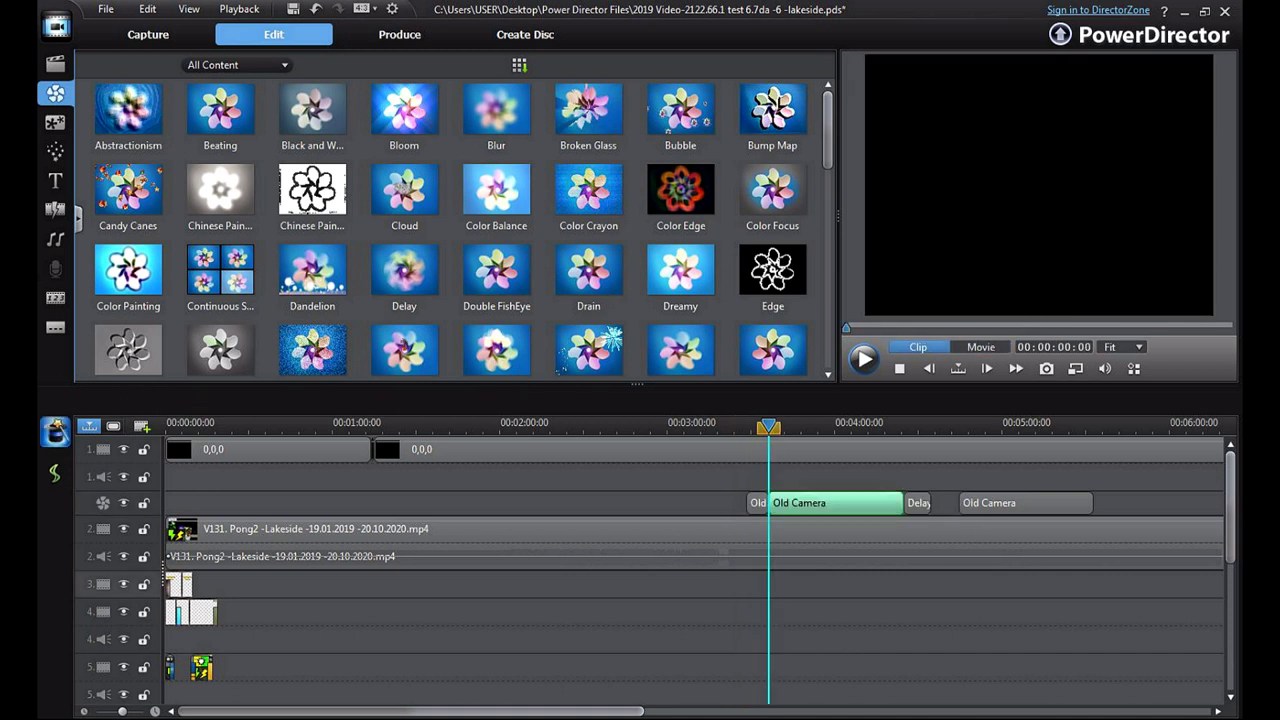
click(1026, 503)
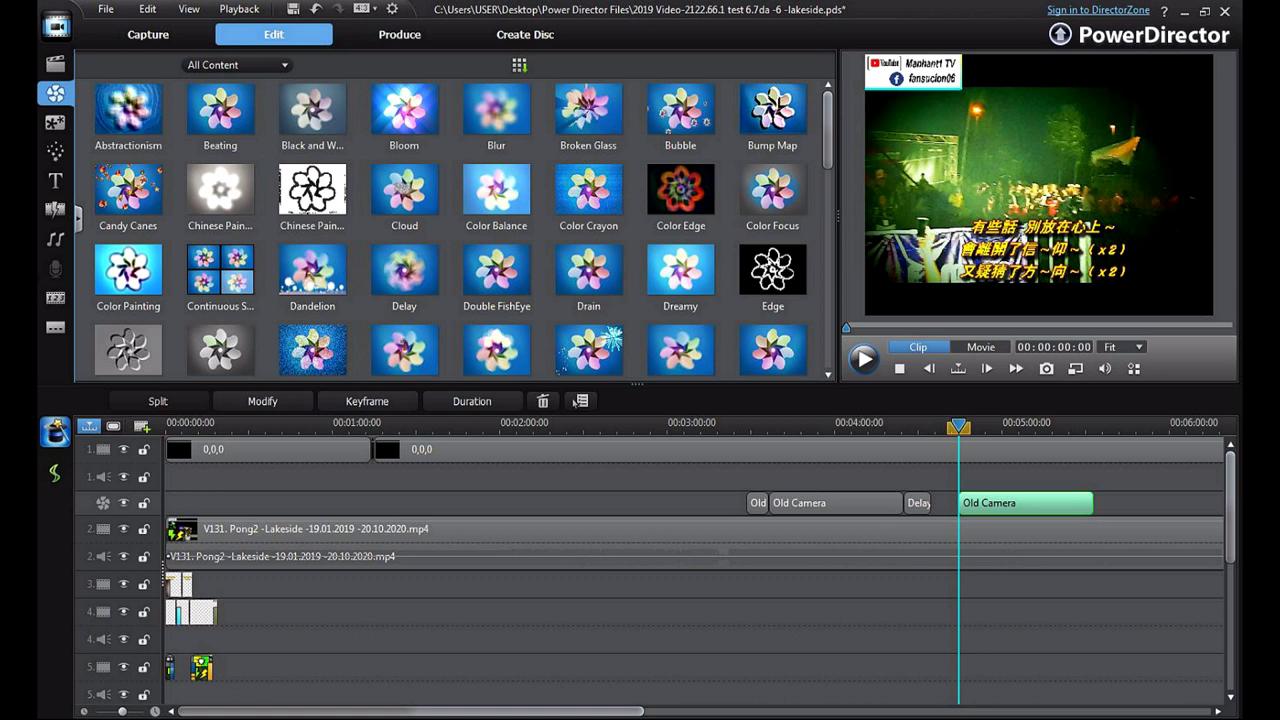
- Examine the extent of the main Pong2 concert clip on track 2 with the whole project fitted in the timeline
click(1000, 530)
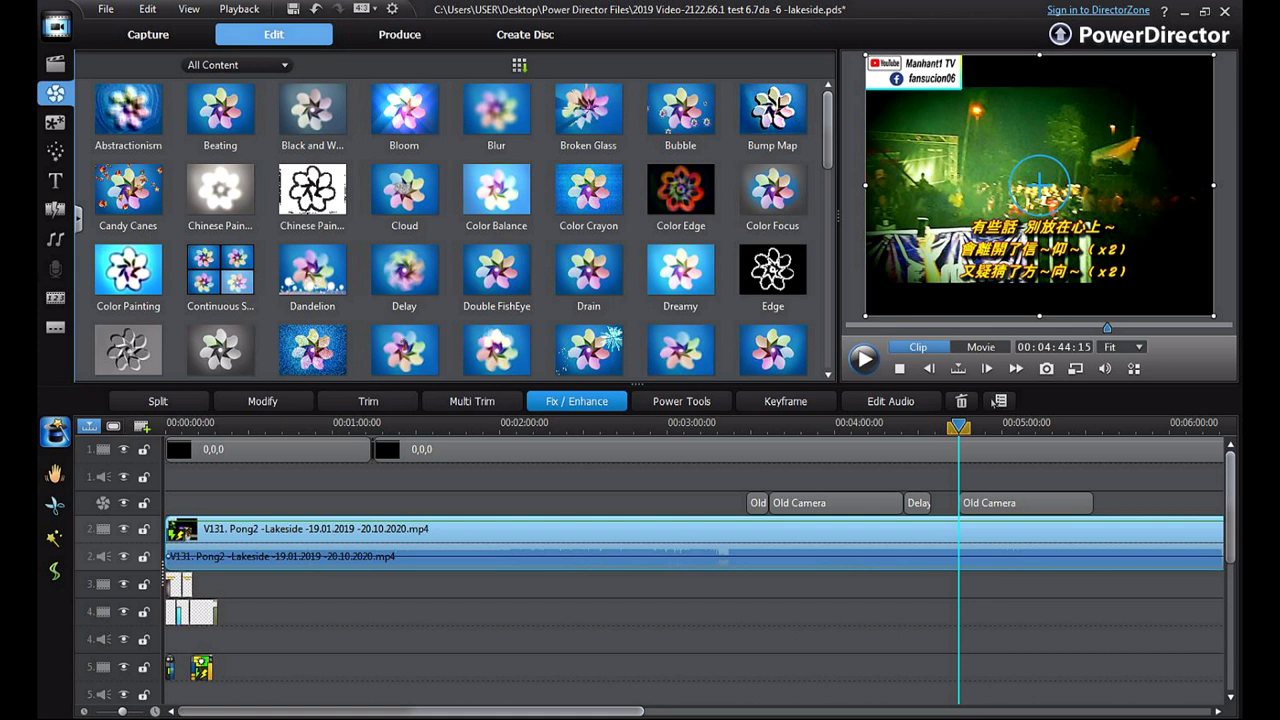
drag(600, 711, 837, 711)
drag(122, 711, 117, 711)
scroll(993, 402, up, 3)
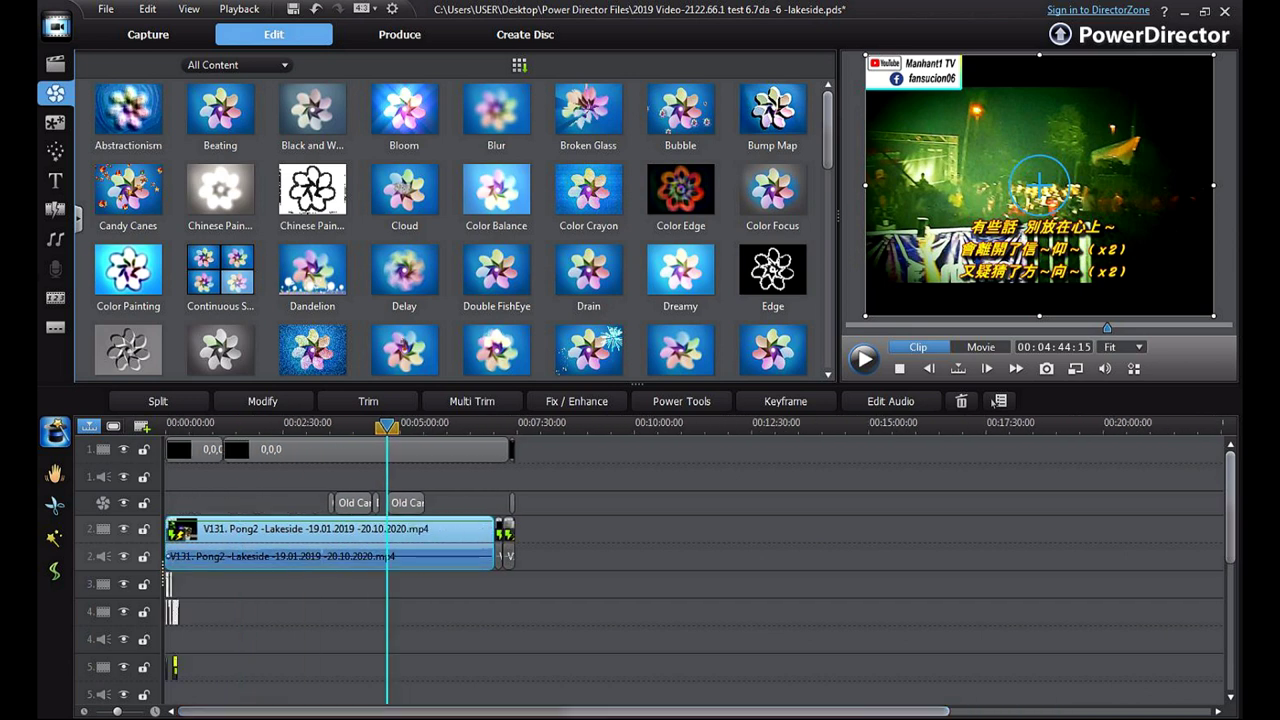
scroll(993, 402, down, 3)
scroll(993, 402, up, 1)
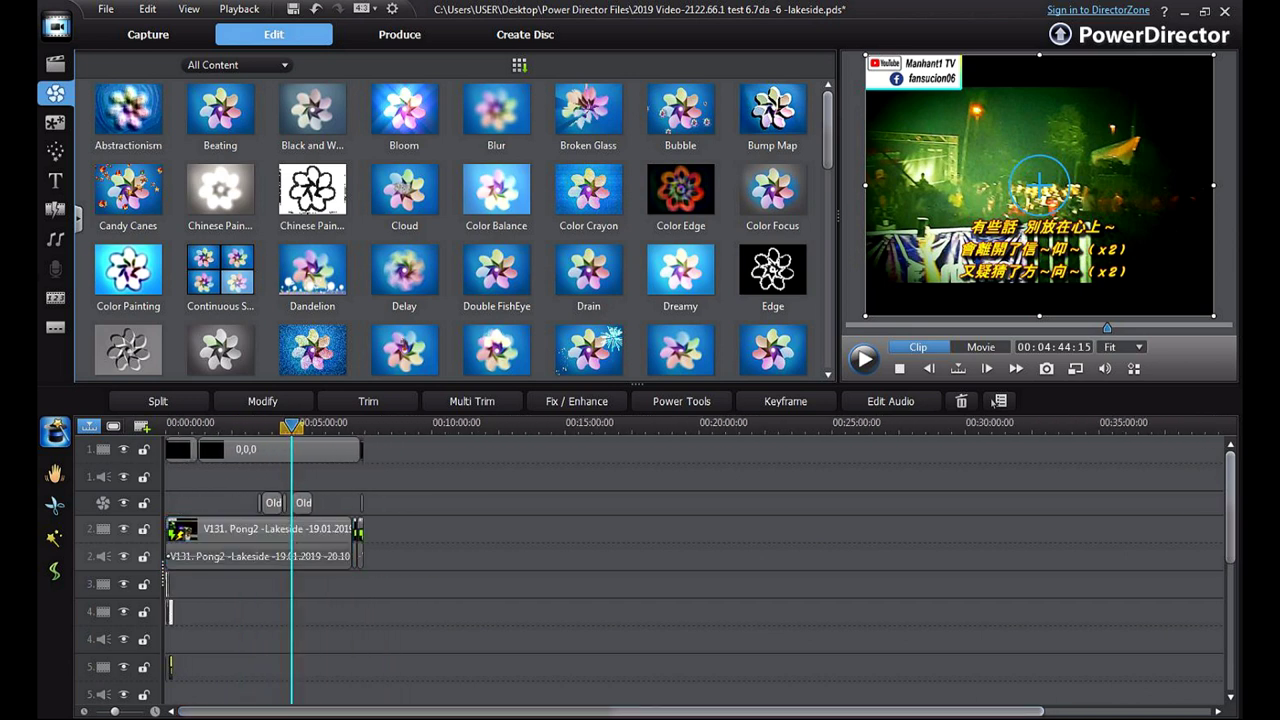
click(258, 540)
scroll(258, 540, up, 4)
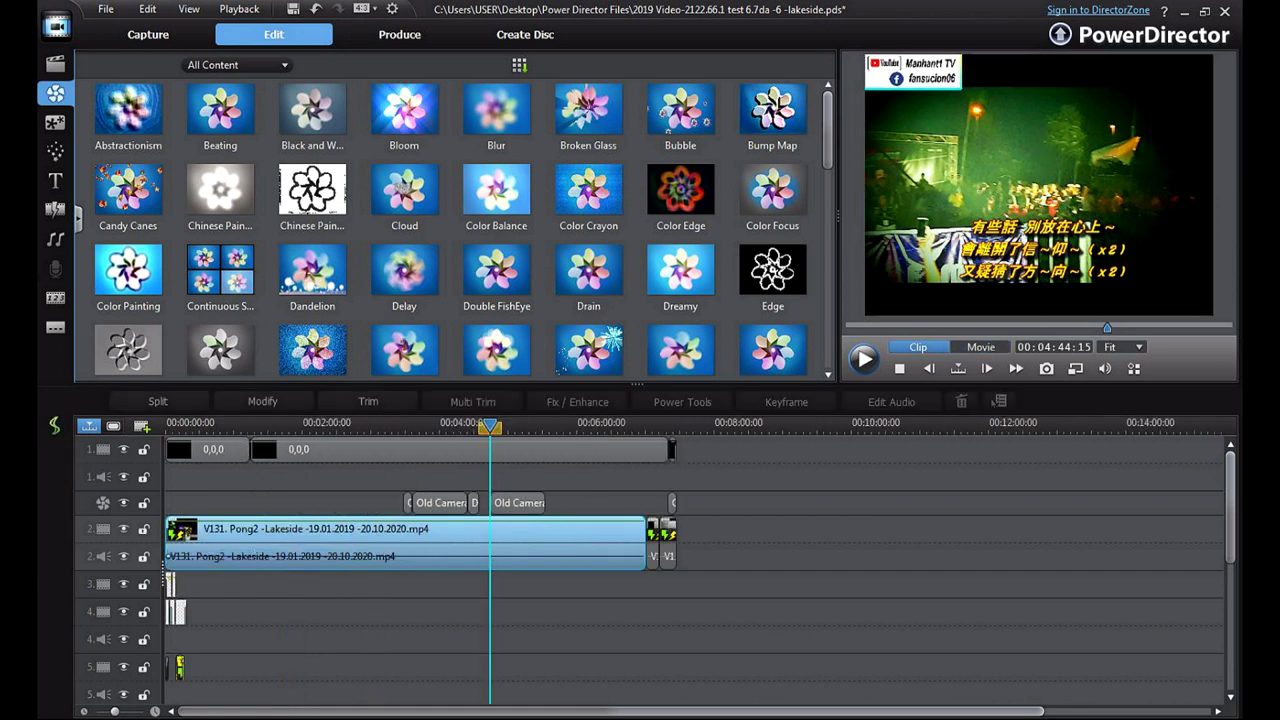
drag(928, 423, 934, 423)
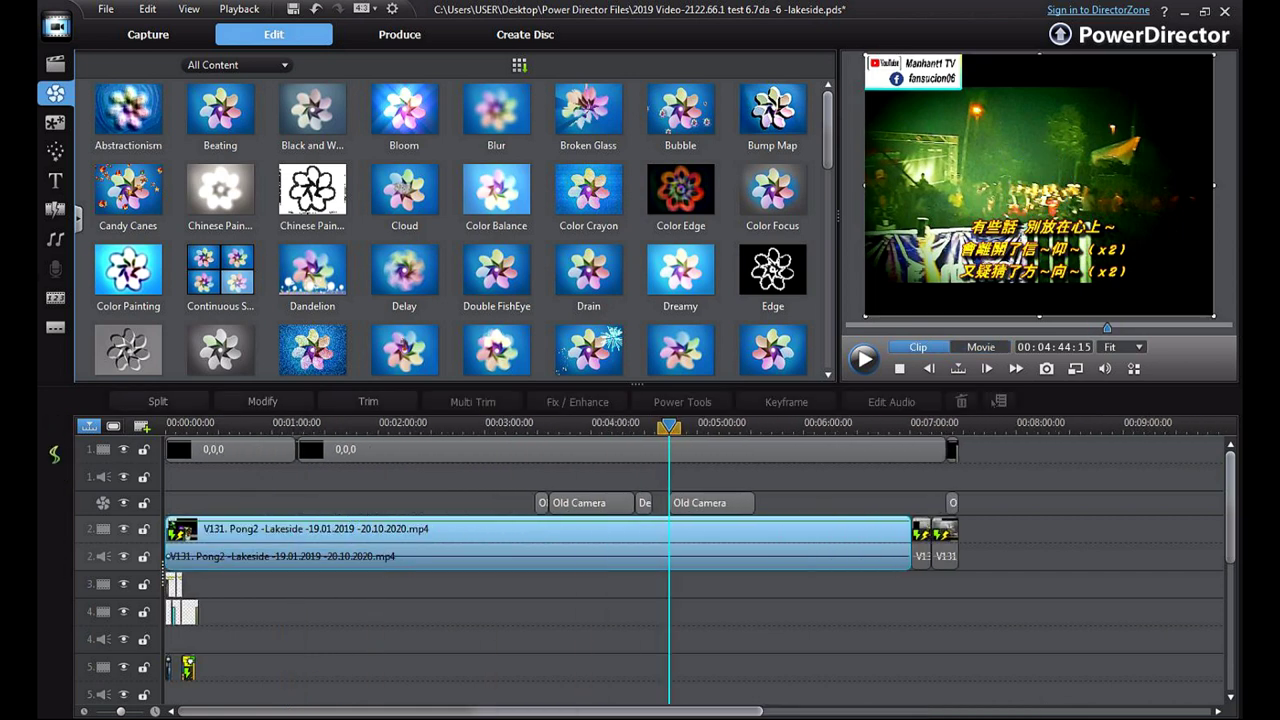
key(Escape)
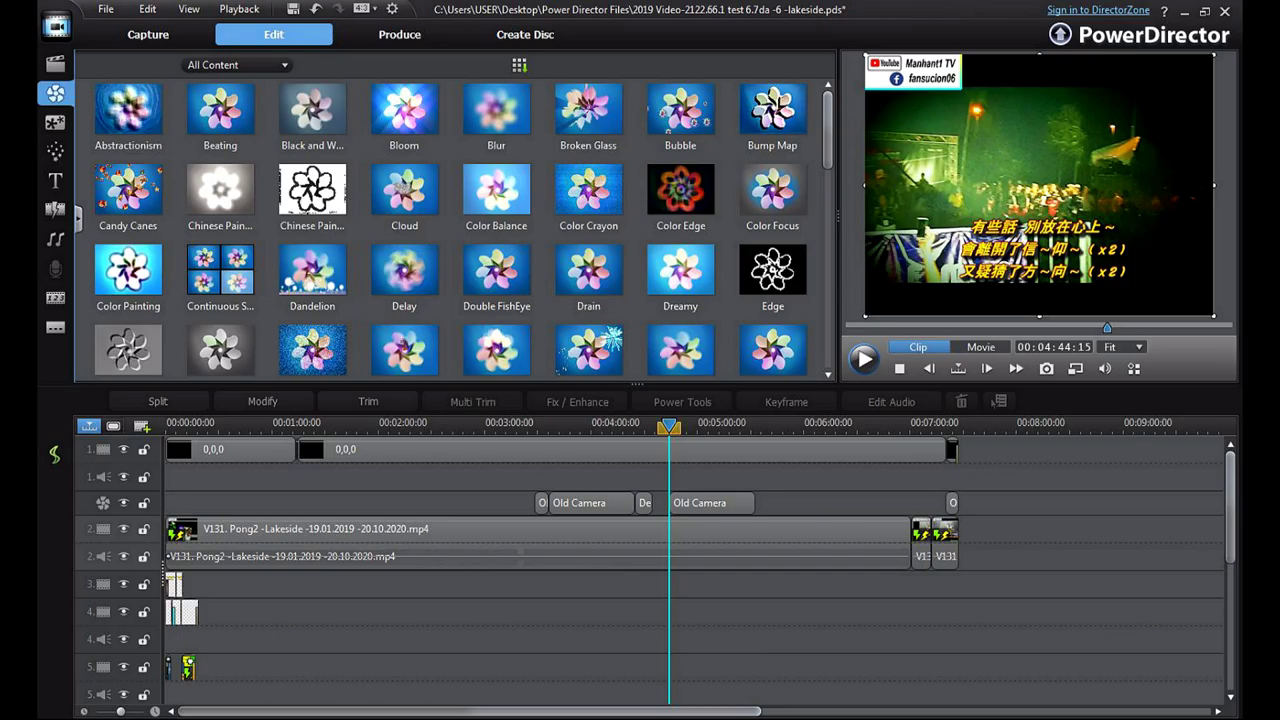
- Play the whole movie from the beginning and review the overlay, logo and lyric tracks during playback
drag(1107, 328, 1085, 328)
click(981, 347)
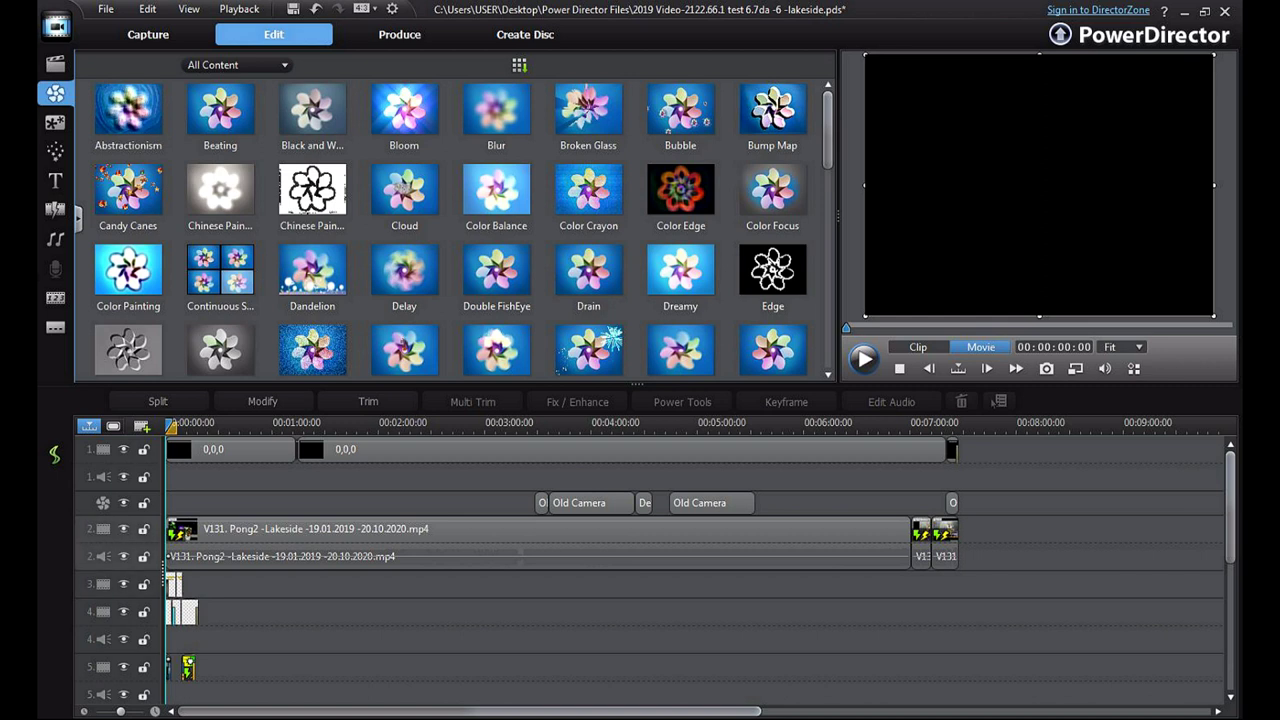
key(space)
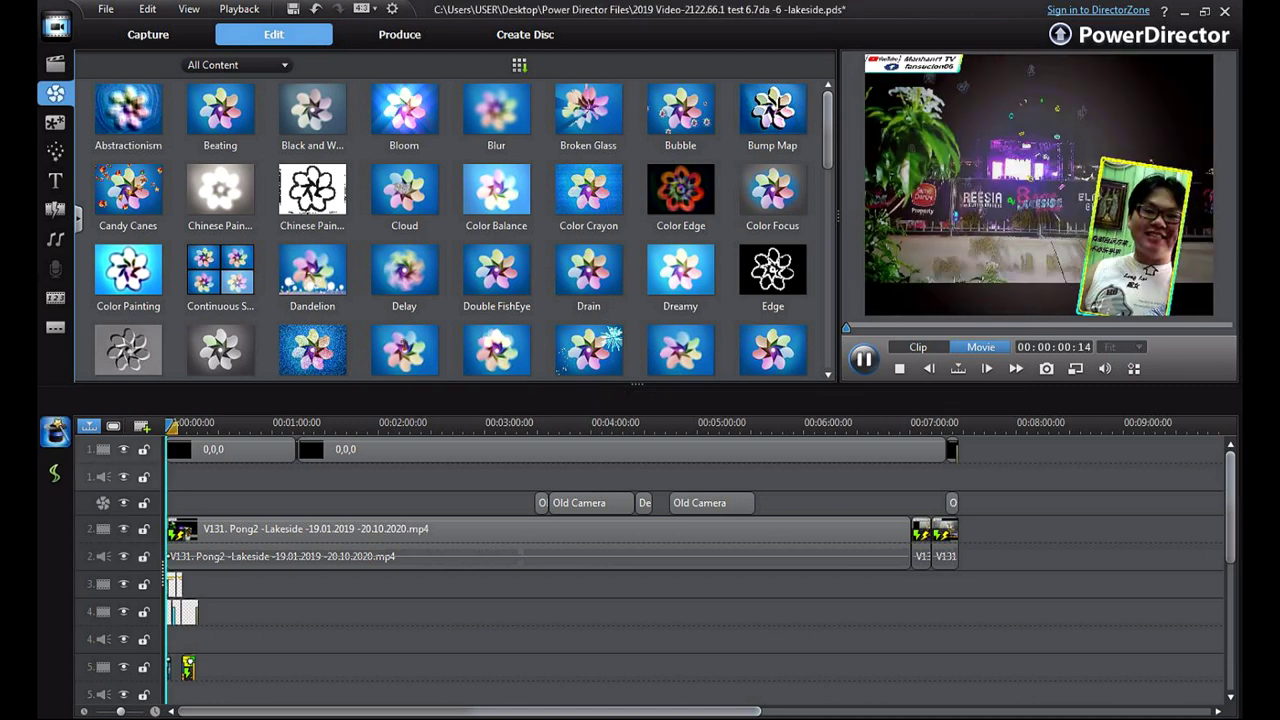
drag(1230, 508, 1230, 603)
scroll(650, 560, up, 4)
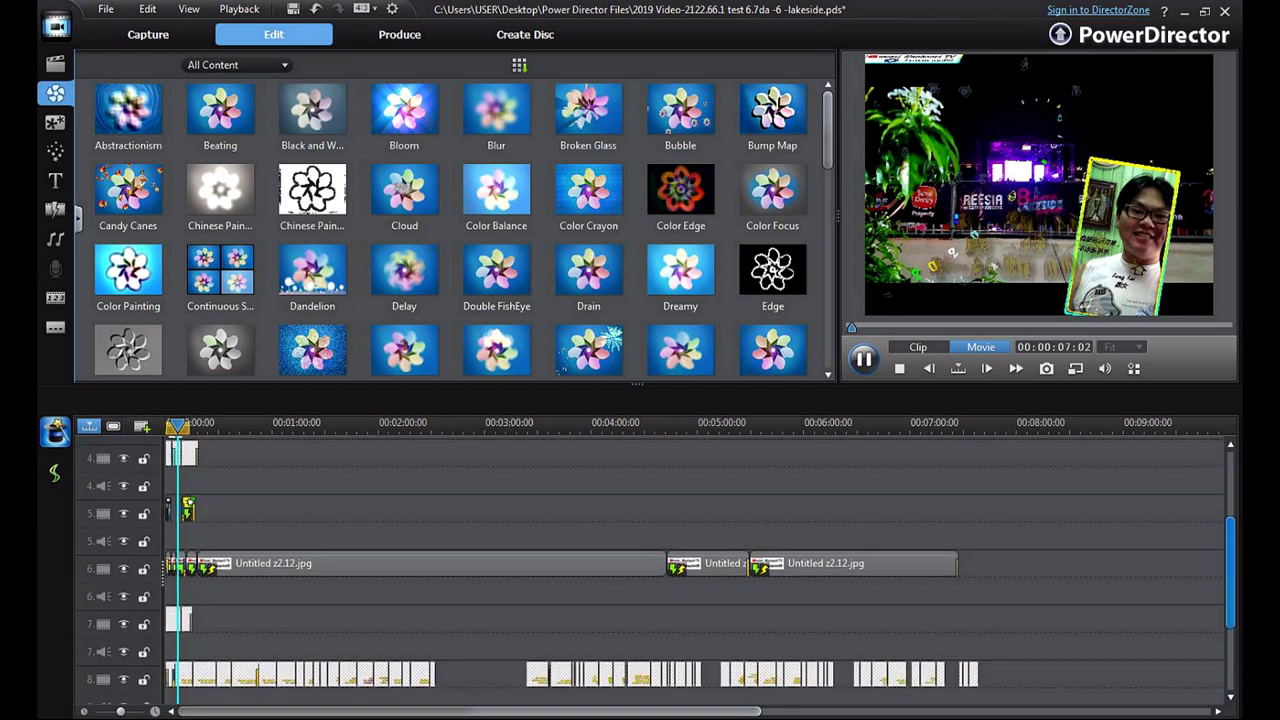
scroll(700, 560, down, 3)
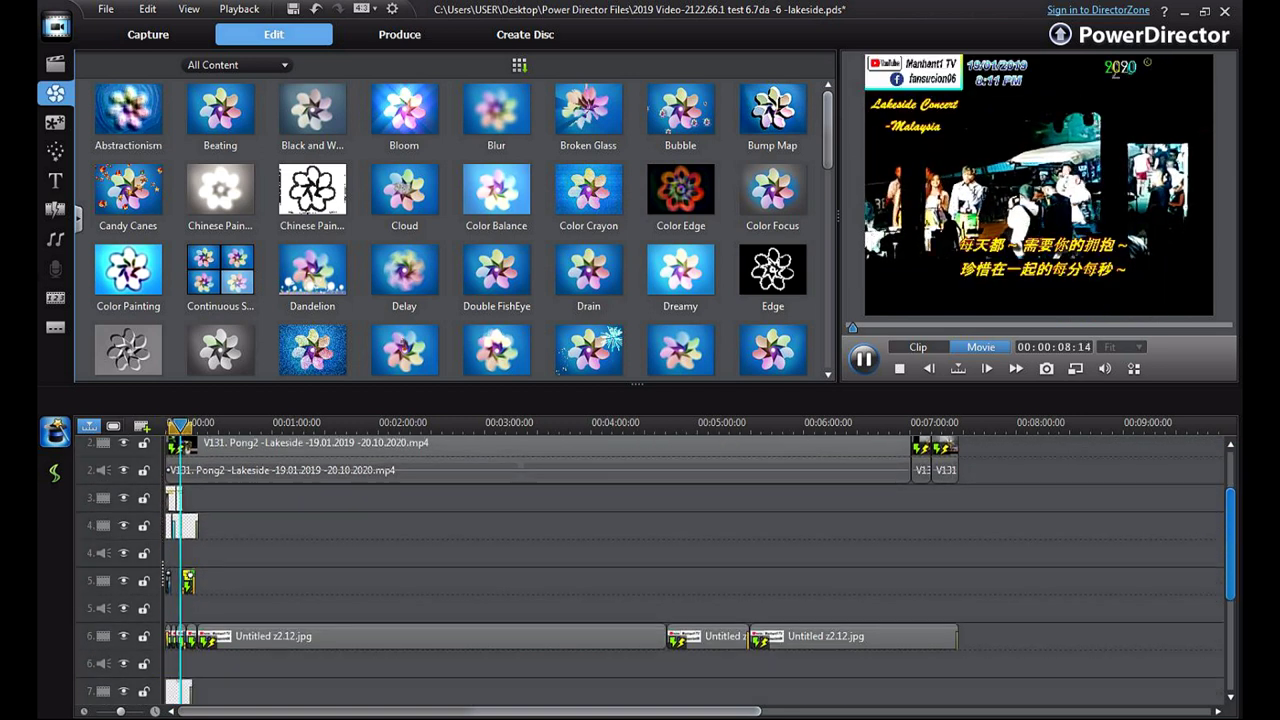
scroll(700, 560, up, 2)
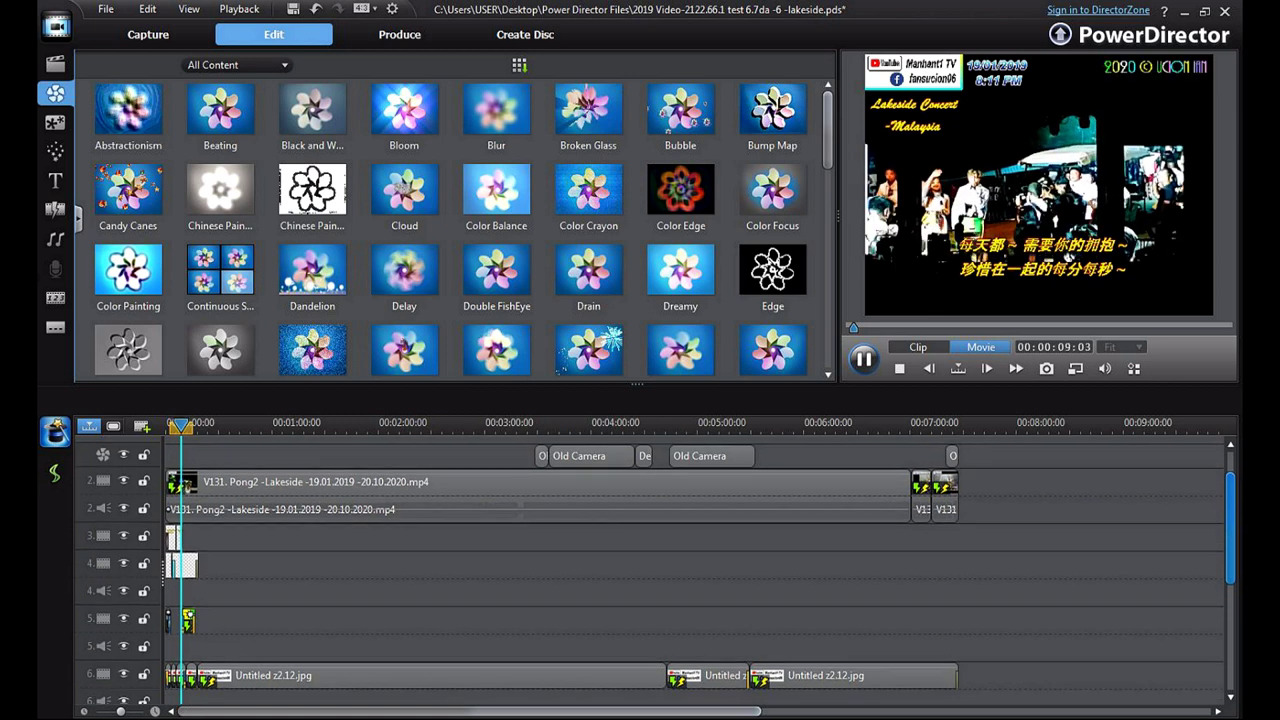
scroll(700, 560, down, 4)
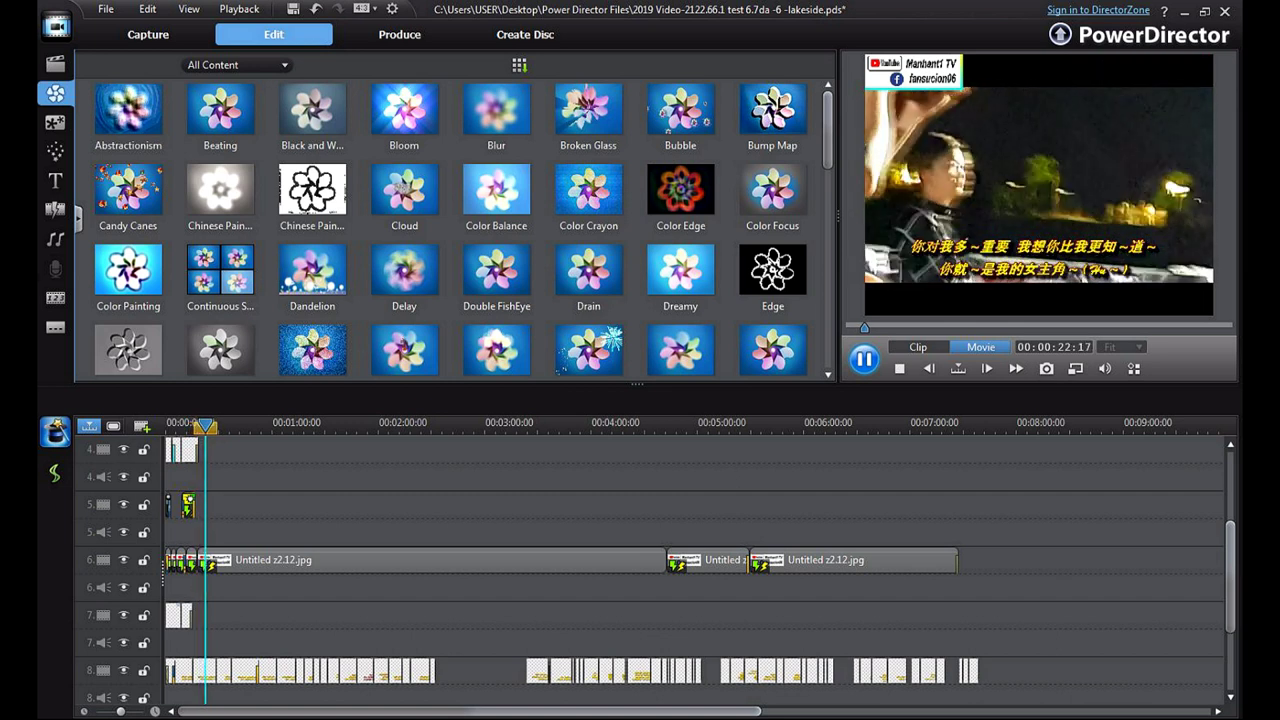
- Pause playback, check the frame in the separate Media Viewer, and return to the media library
key(space)
click(1076, 369)
click(1126, 423)
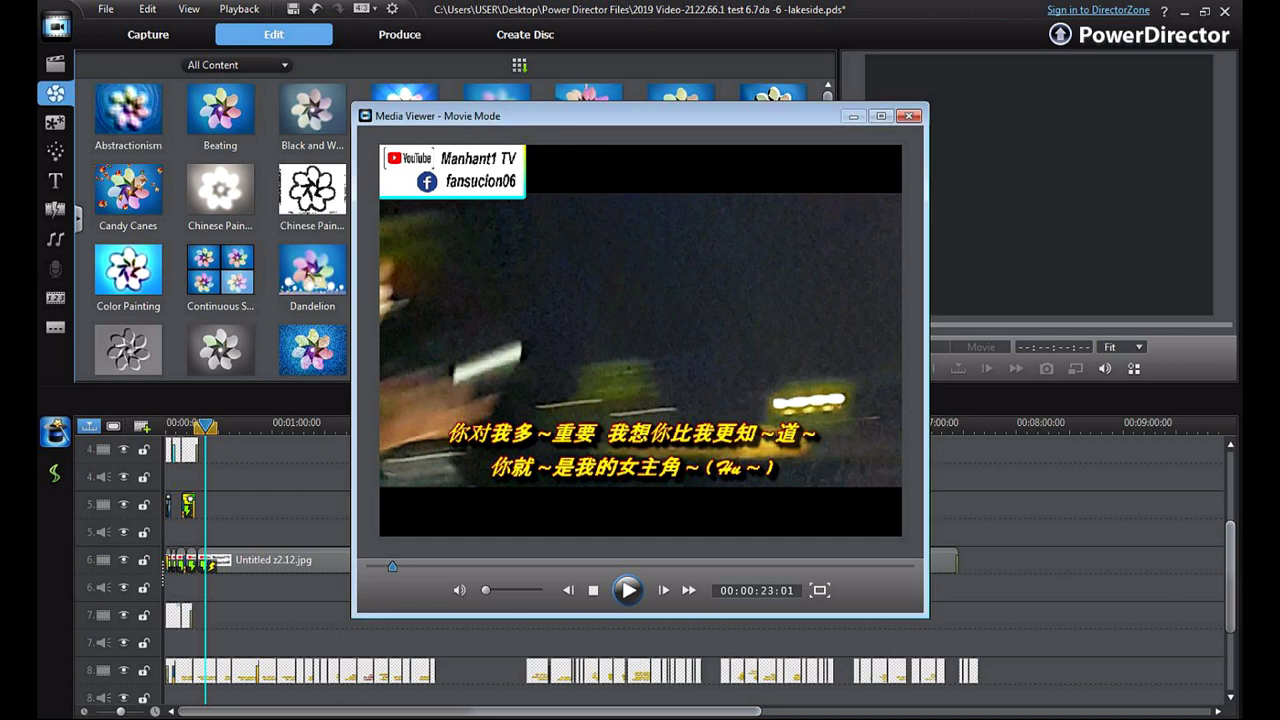
click(909, 116)
click(56, 64)
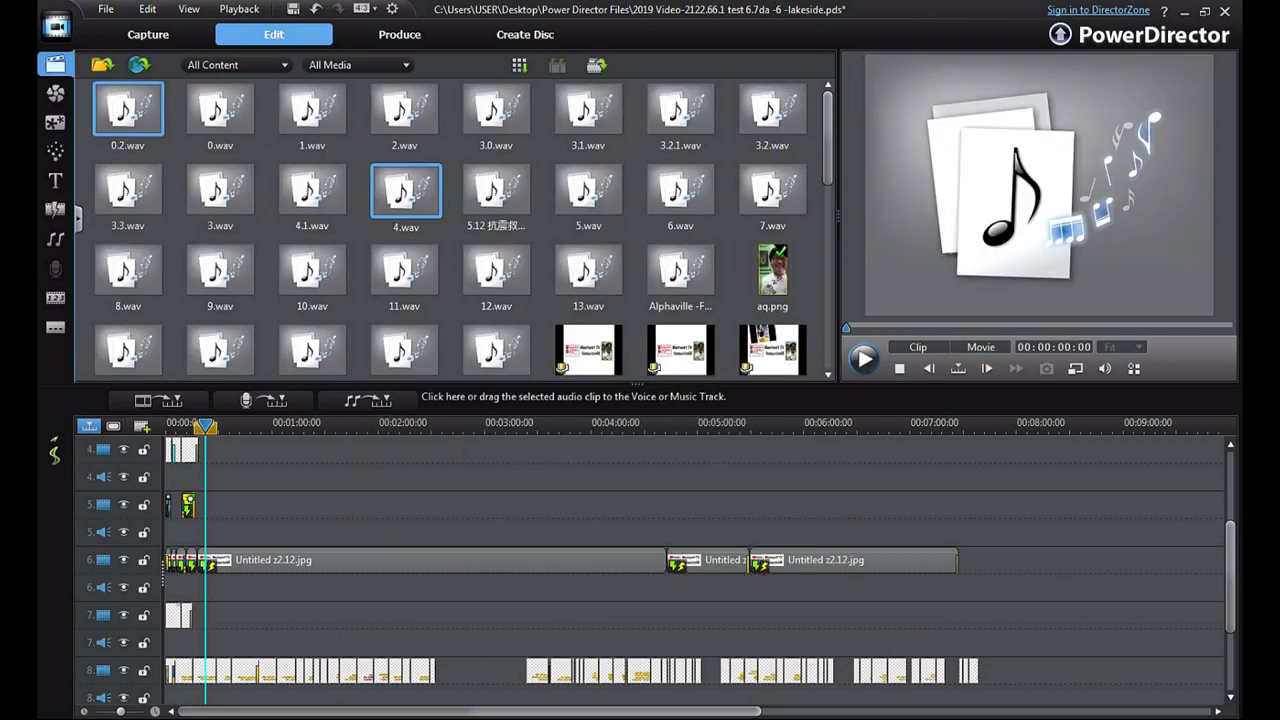
- Inspect the last and an early short logo image clip on track 6, and place the playhead at 00:00:21:17
click(850, 561)
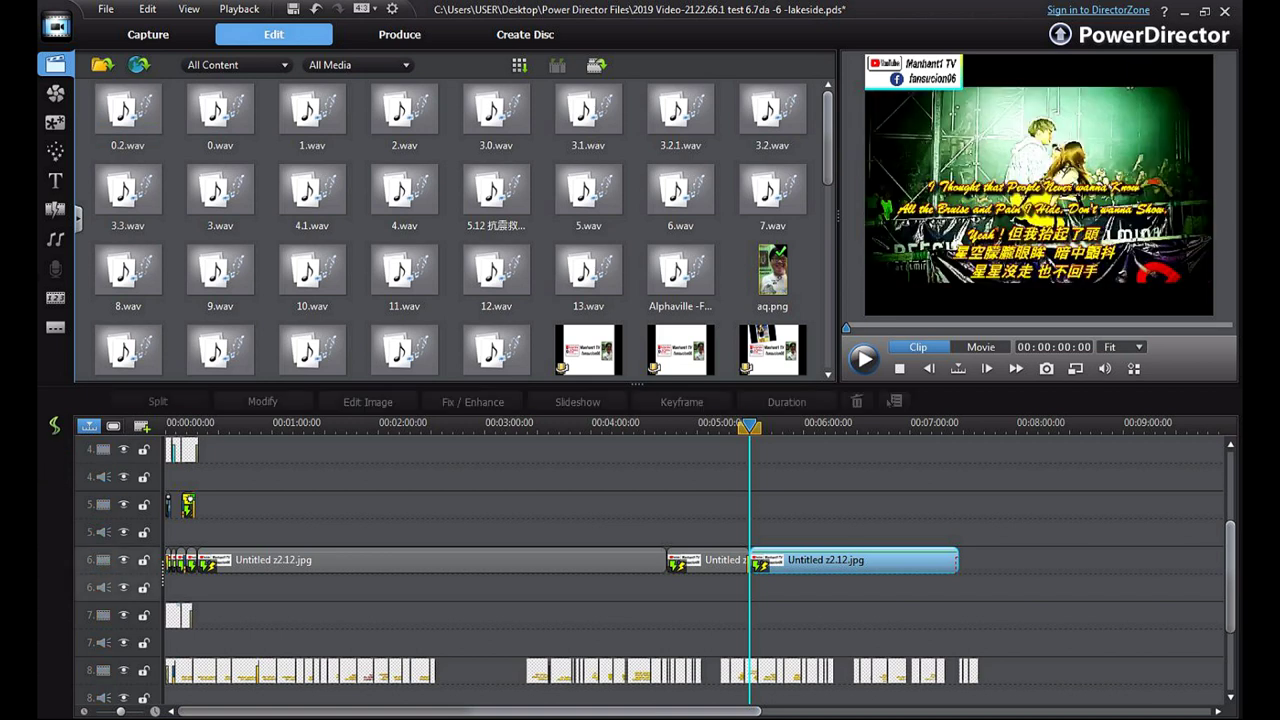
click(191, 561)
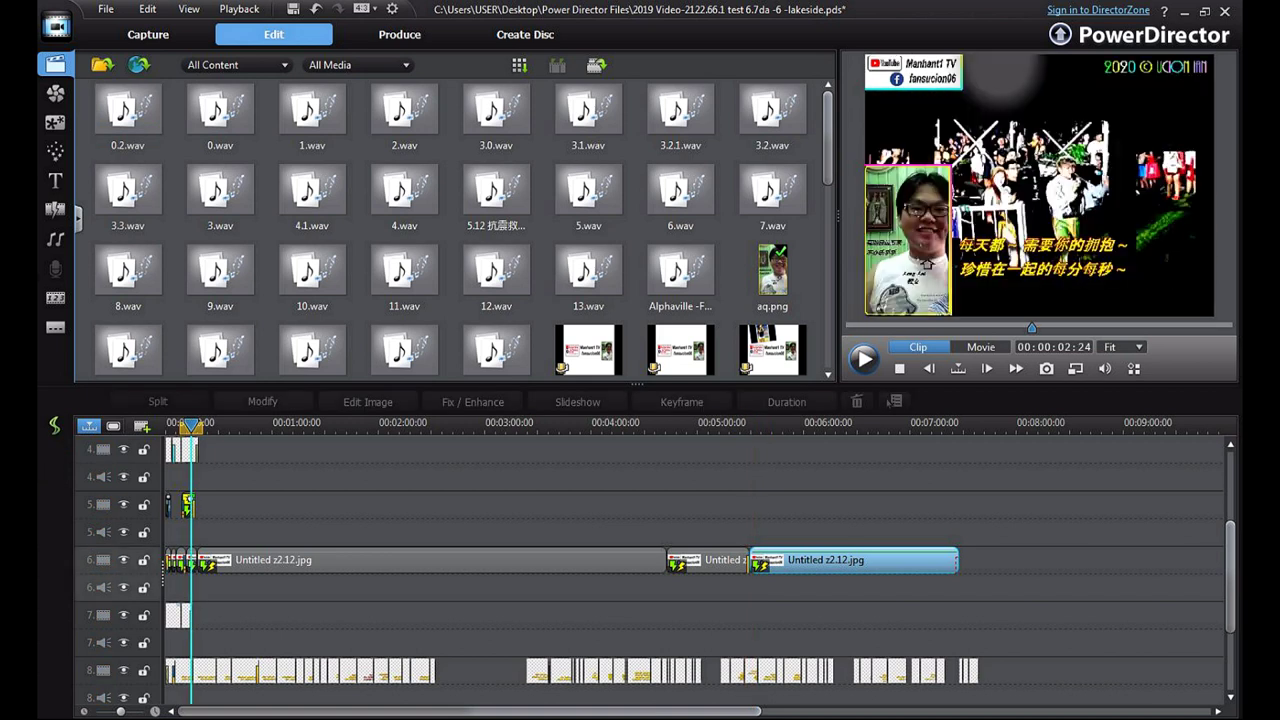
click(928, 263)
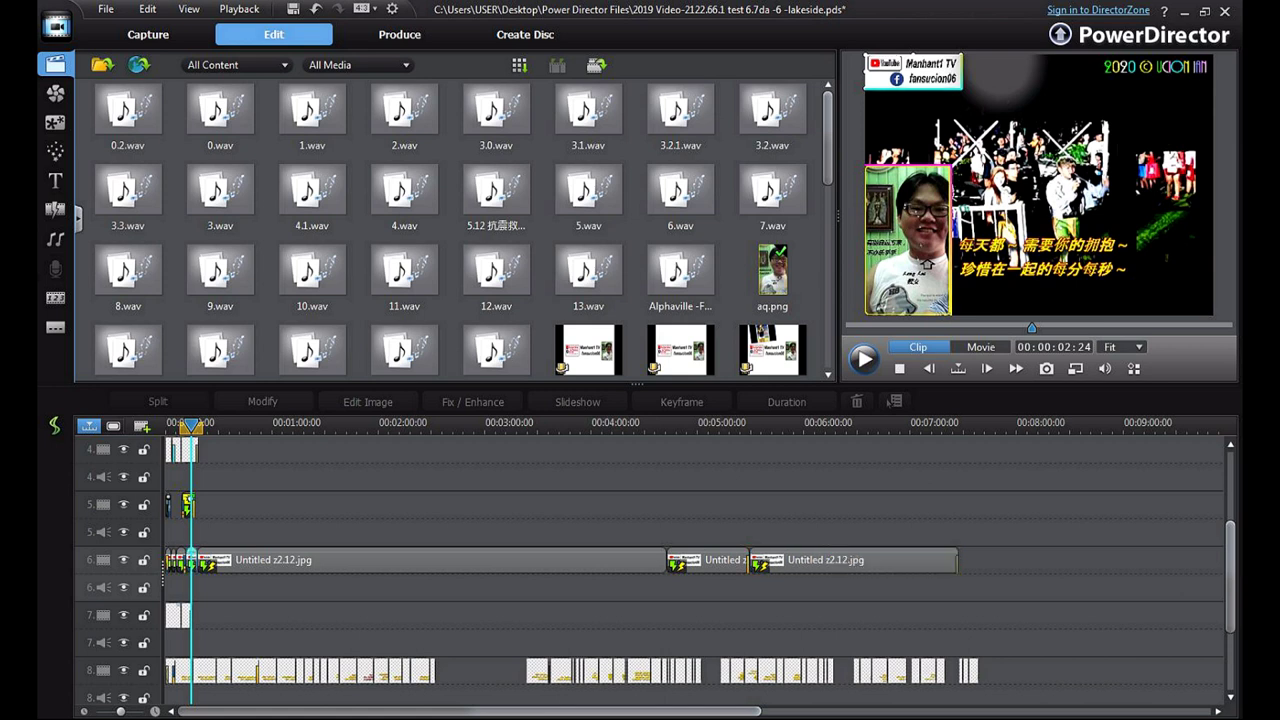
click(203, 425)
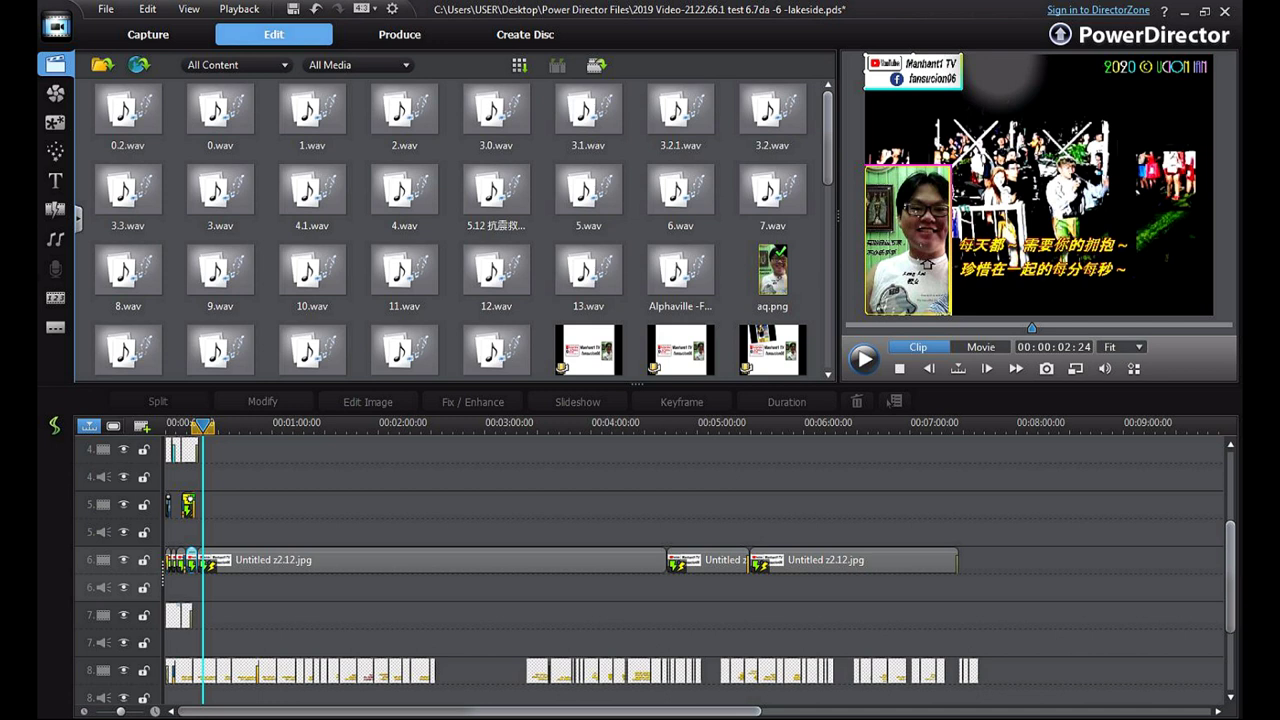
- Play the movie in the Media Viewer from 00:00:21:17 to 00:01:17:18 with slightly raised volume, and close the viewer
click(980, 346)
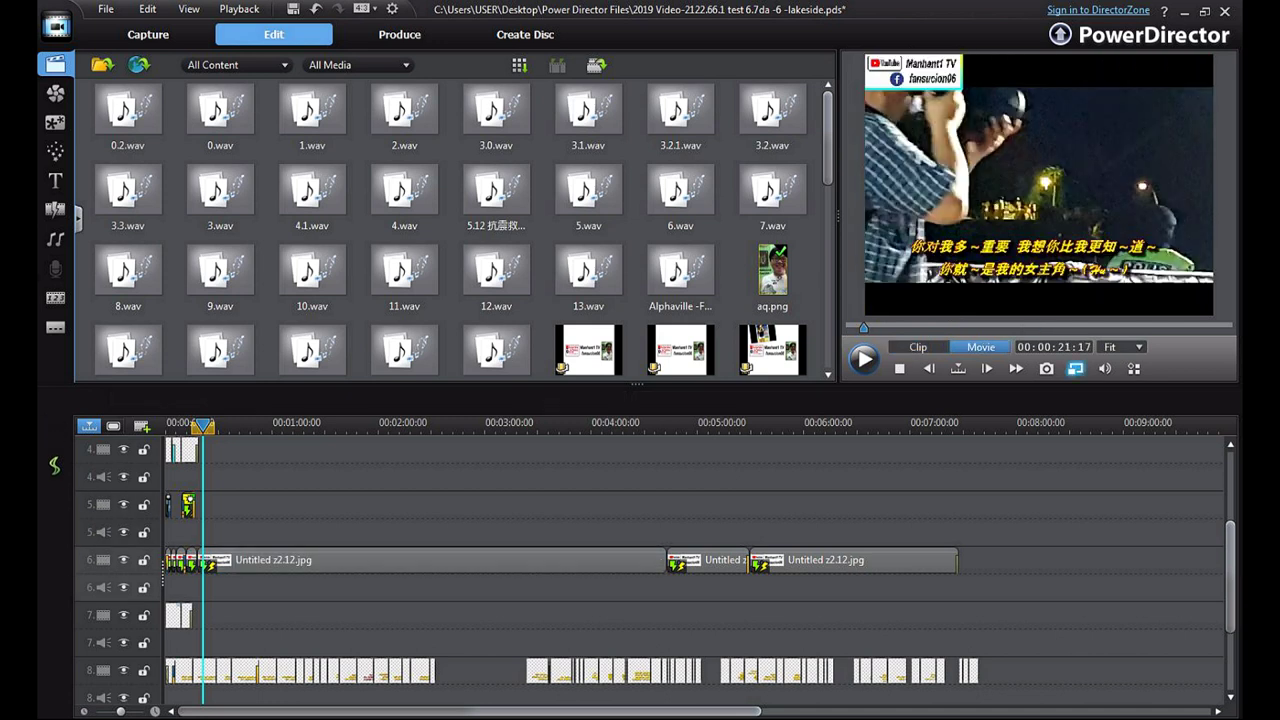
click(1075, 368)
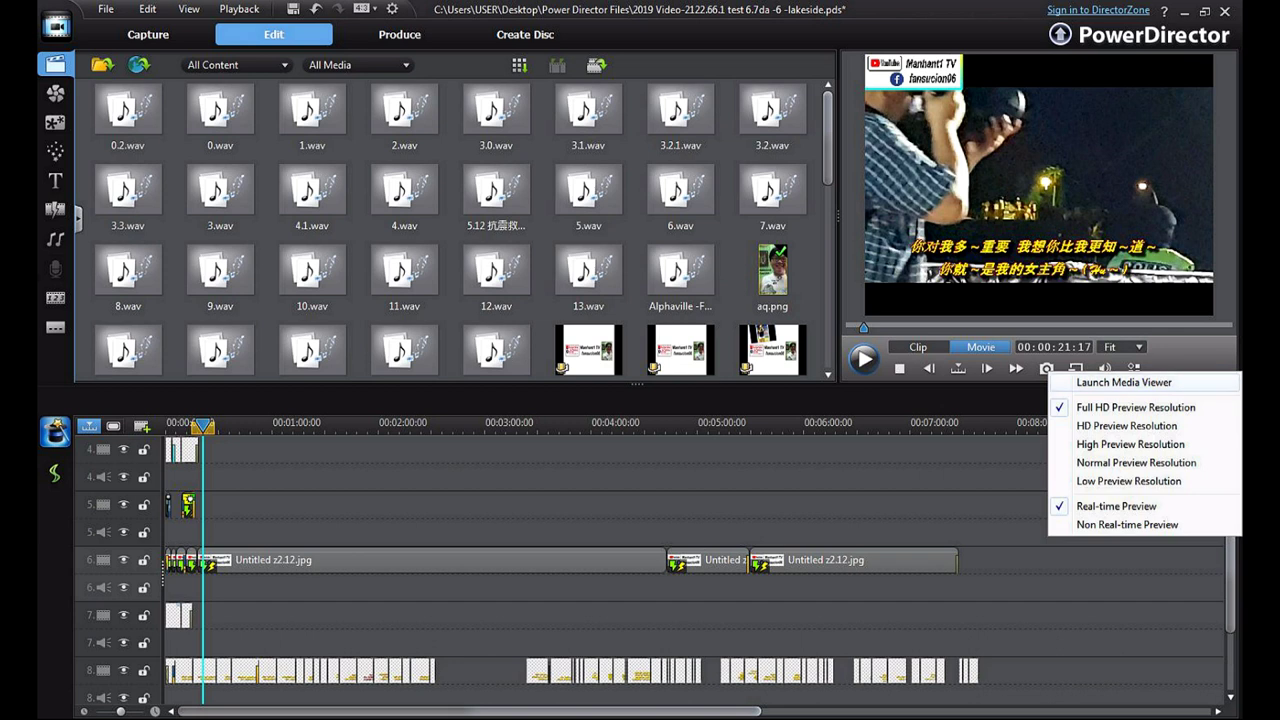
click(1123, 382)
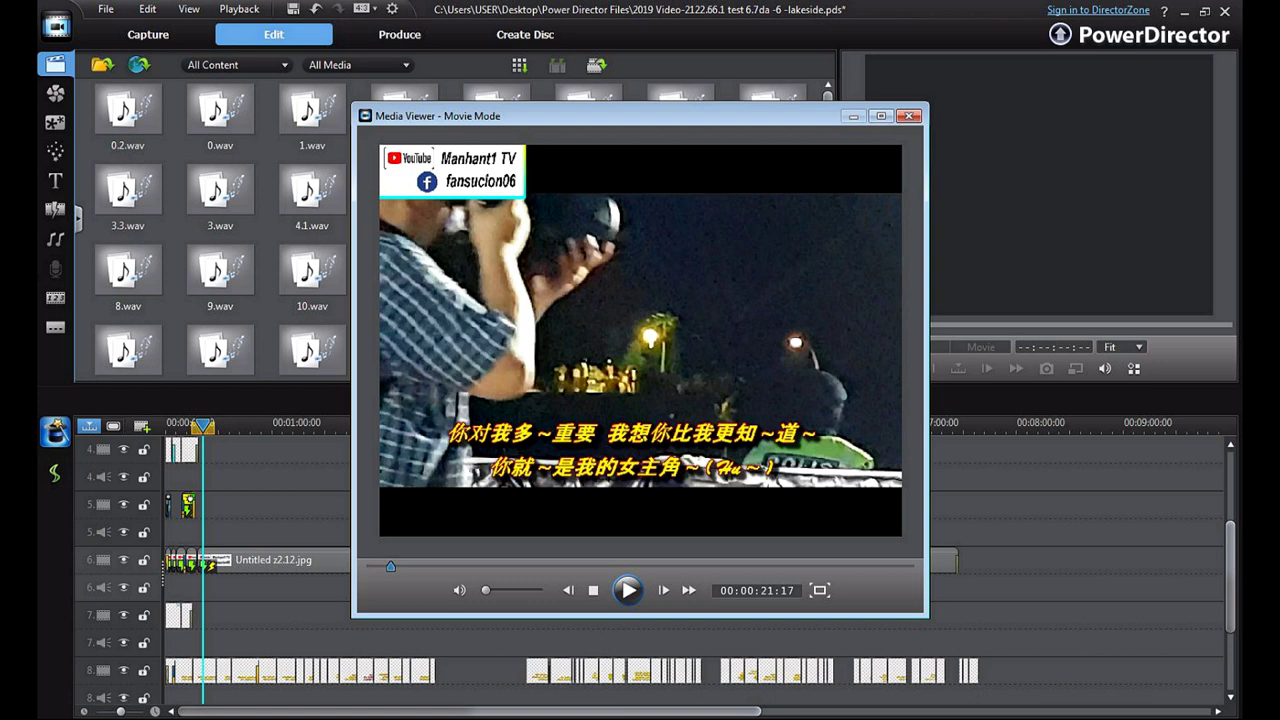
click(628, 590)
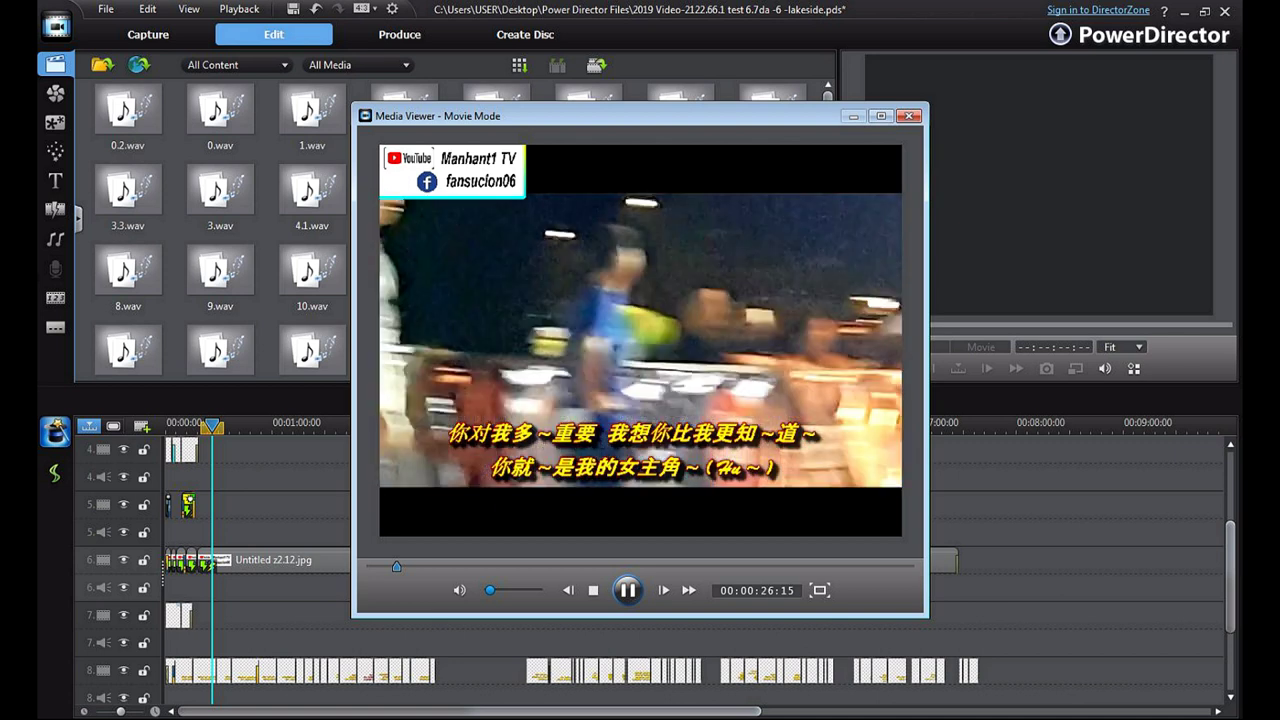
drag(489, 590, 495, 590)
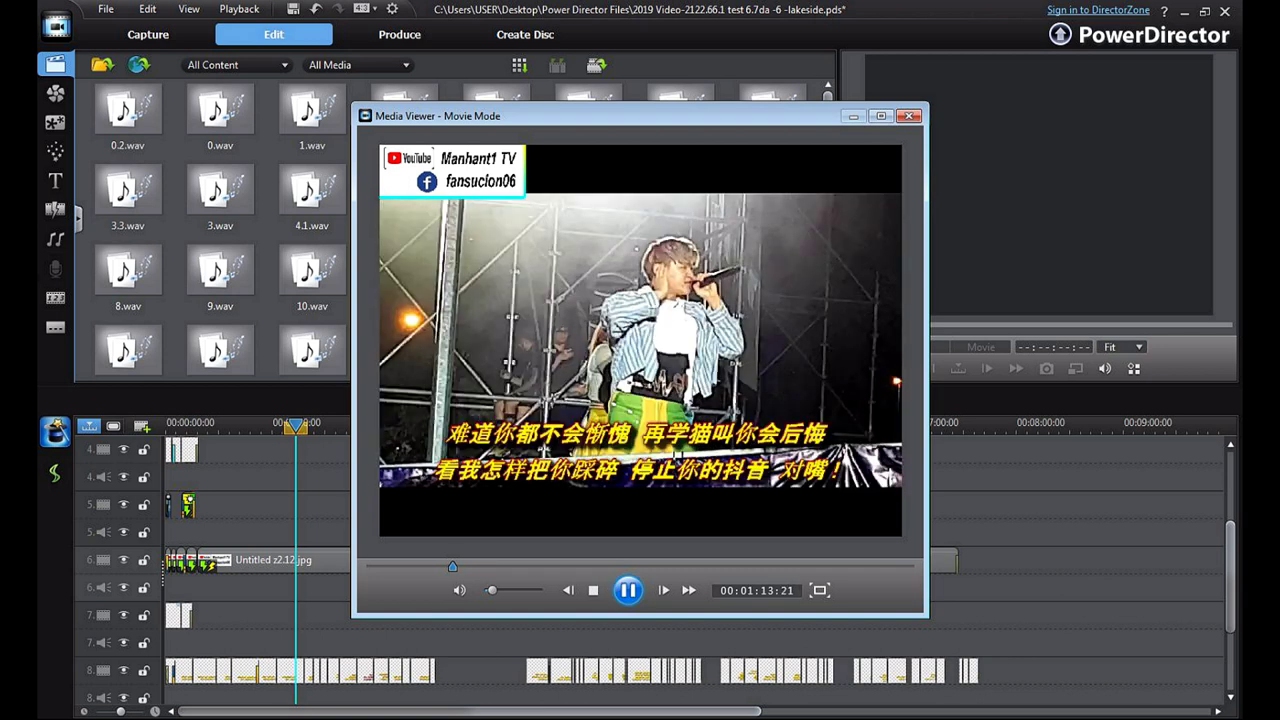
key(space)
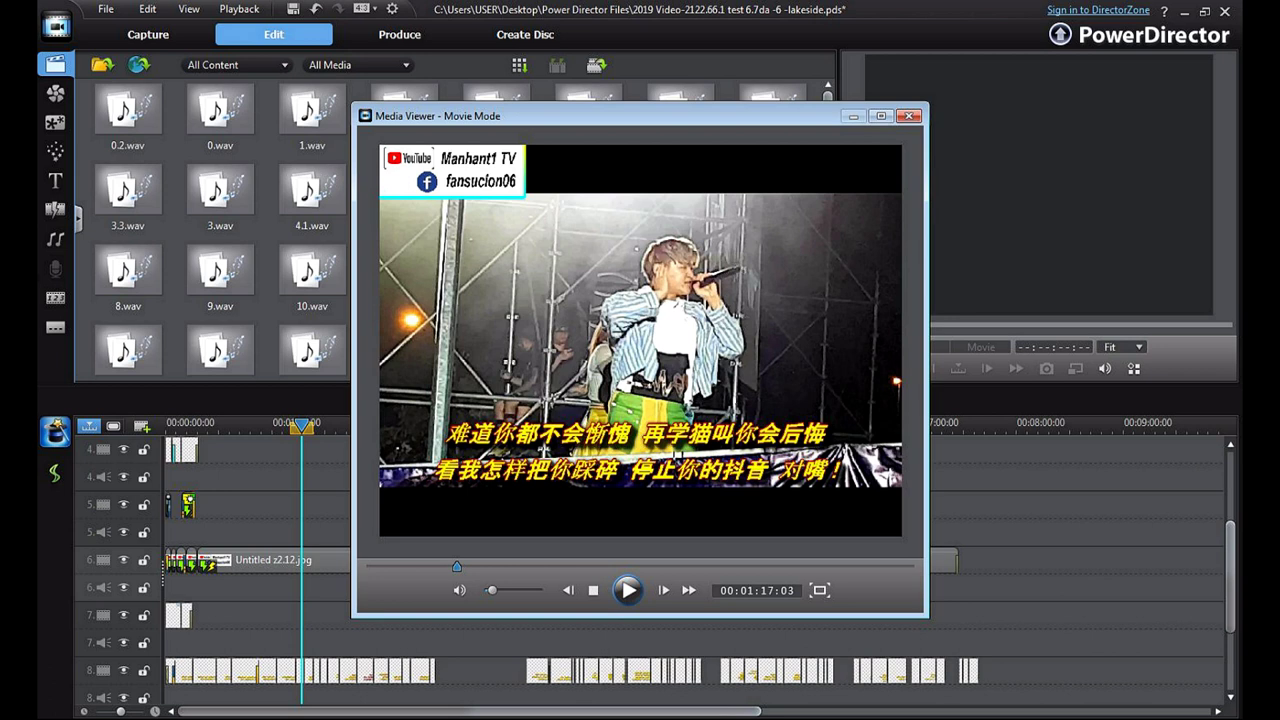
key(space)
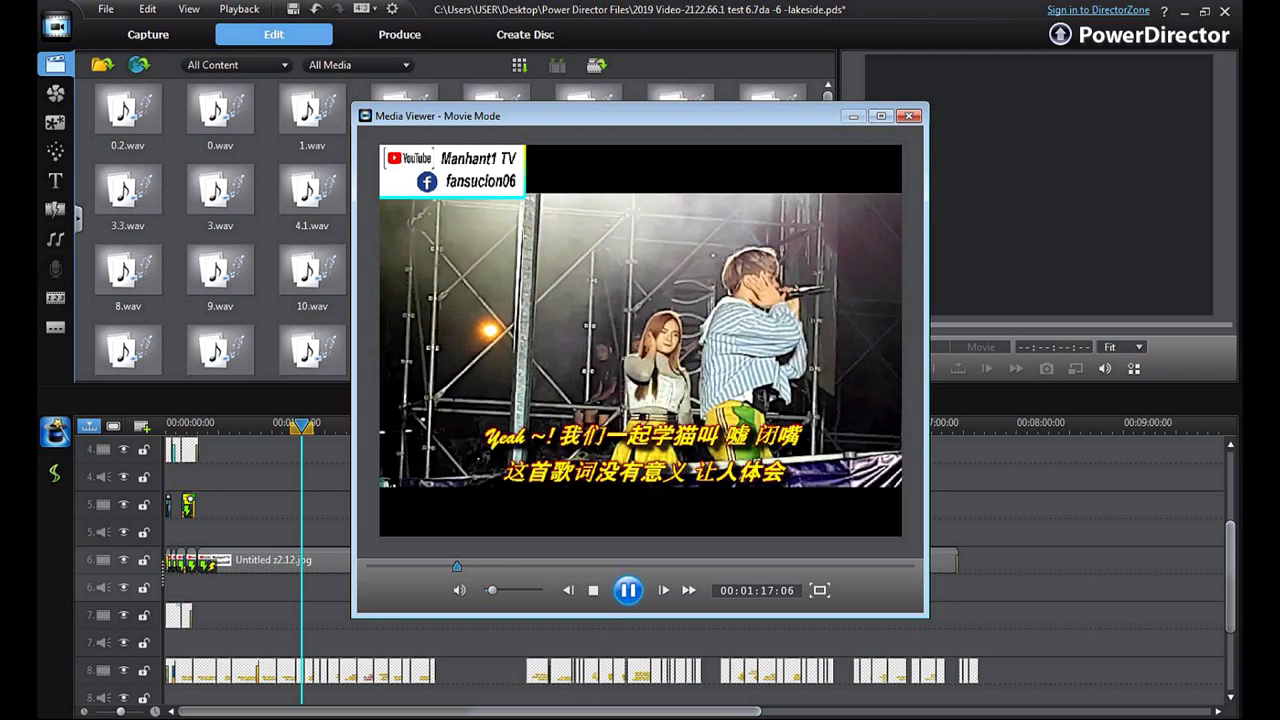
key(space)
click(908, 116)
- Scrub the movie back to 00:01:08:10 and step forward to 00:01:12:05 to look for the effect's starting point
drag(1230, 576, 1230, 532)
scroll(700, 560, down, 3)
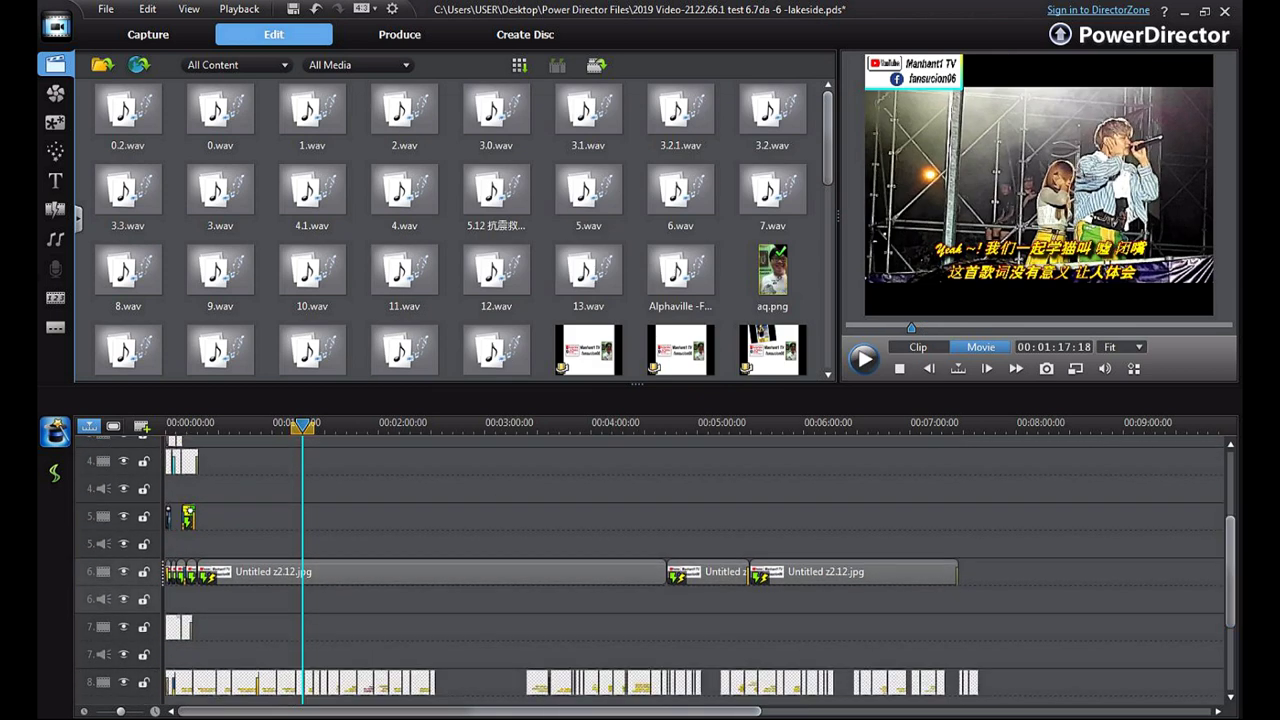
drag(293, 684, 299, 678)
click(320, 634)
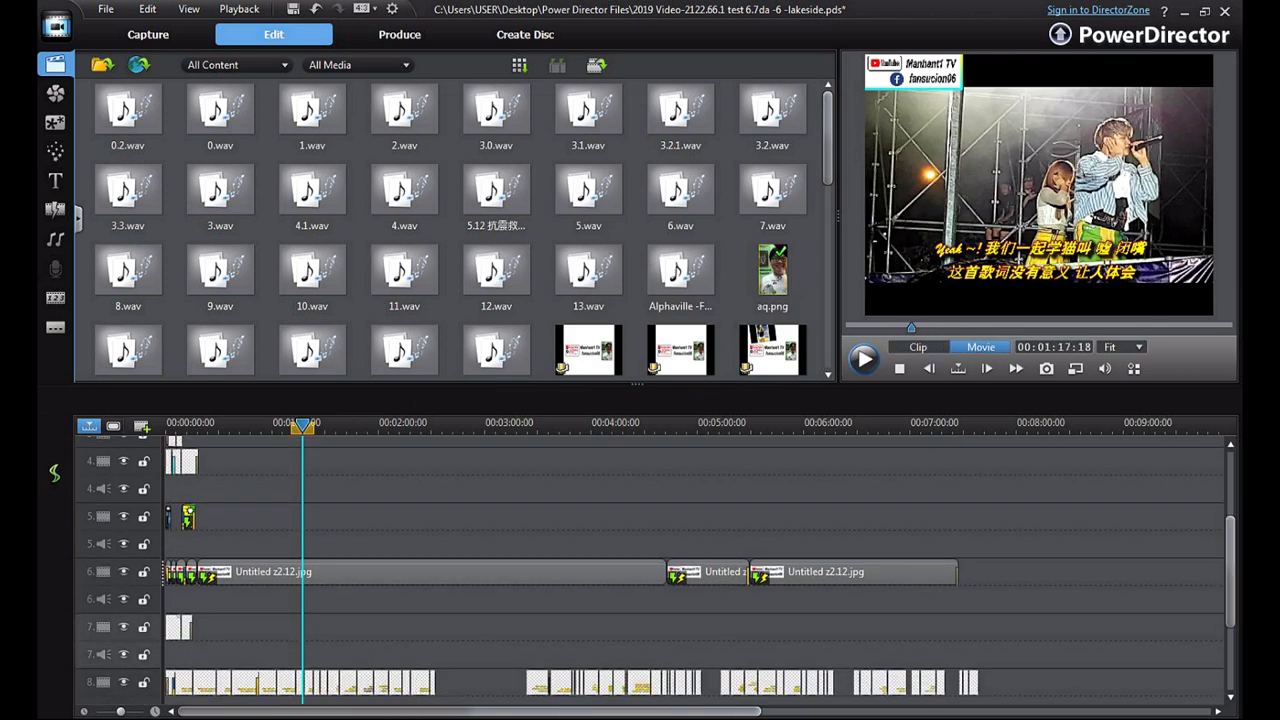
drag(302, 427, 290, 427)
key(Left)
key(Left)
key(Left)
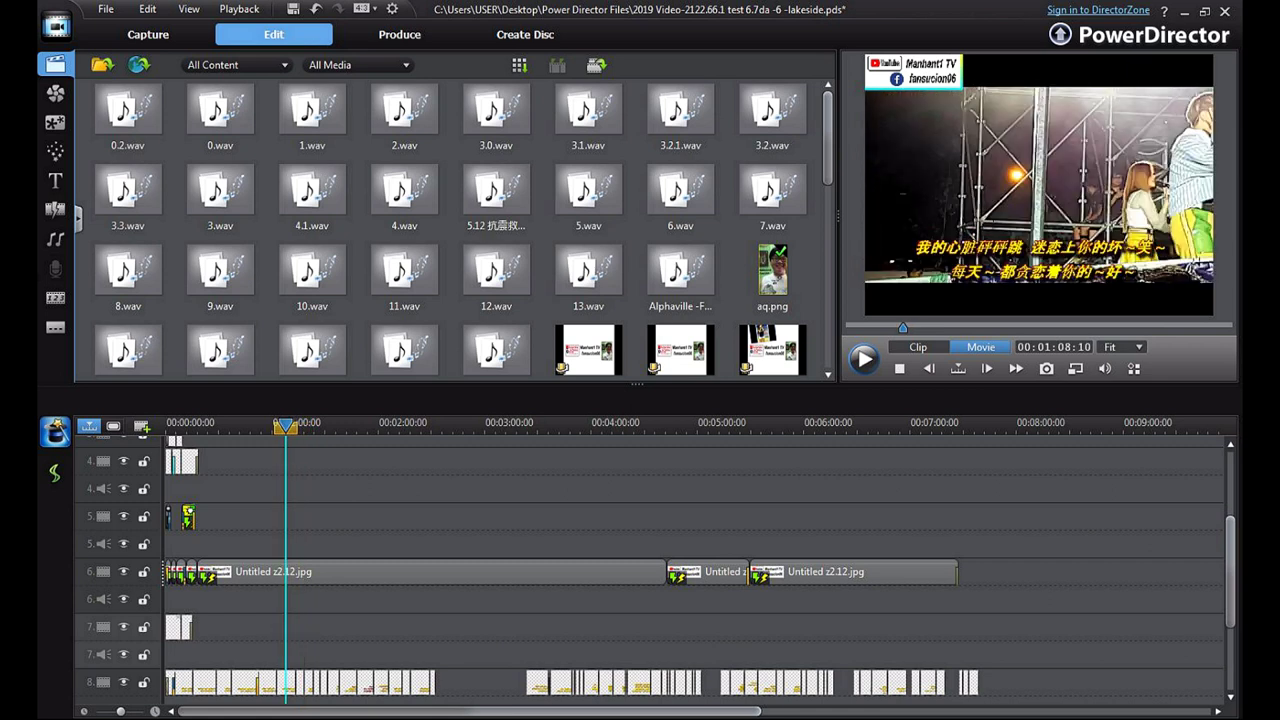
key(Right)
key(Right)
key(Right)
key(Right)
key(Right)
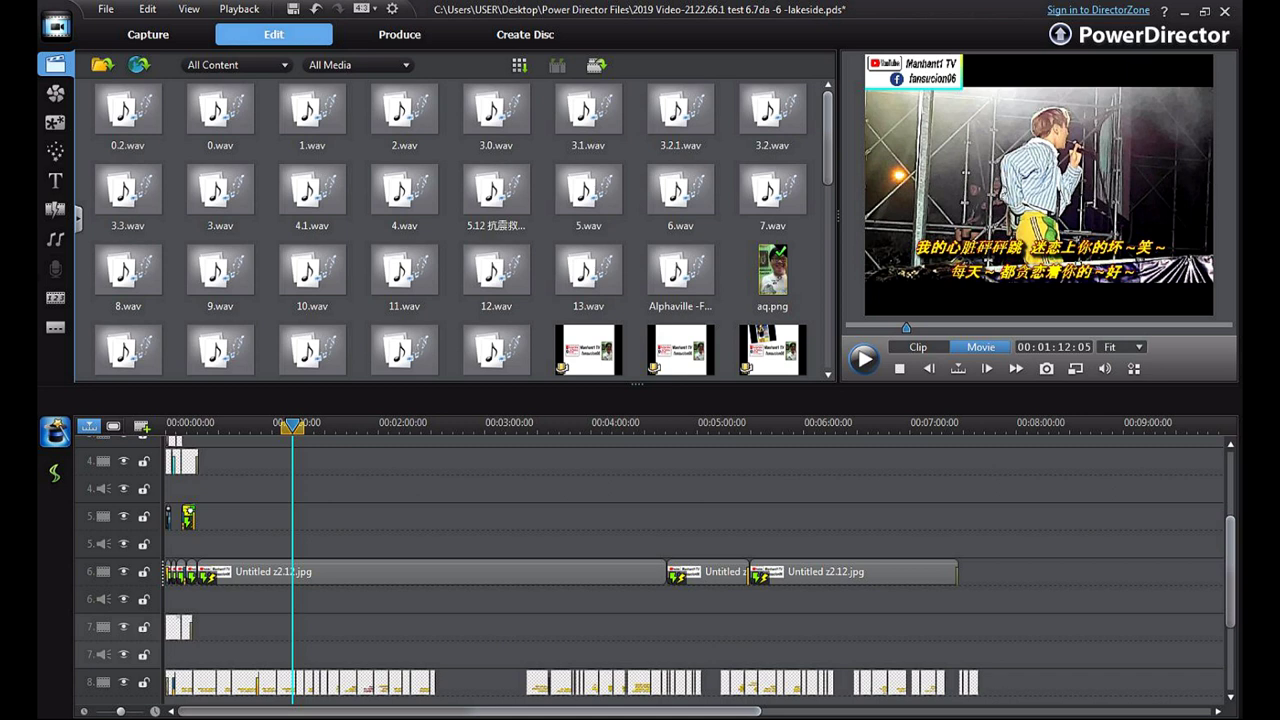
- Play the movie on in short bursts and stop at 00:01:13:24, where the solarized picture begins
key(space)
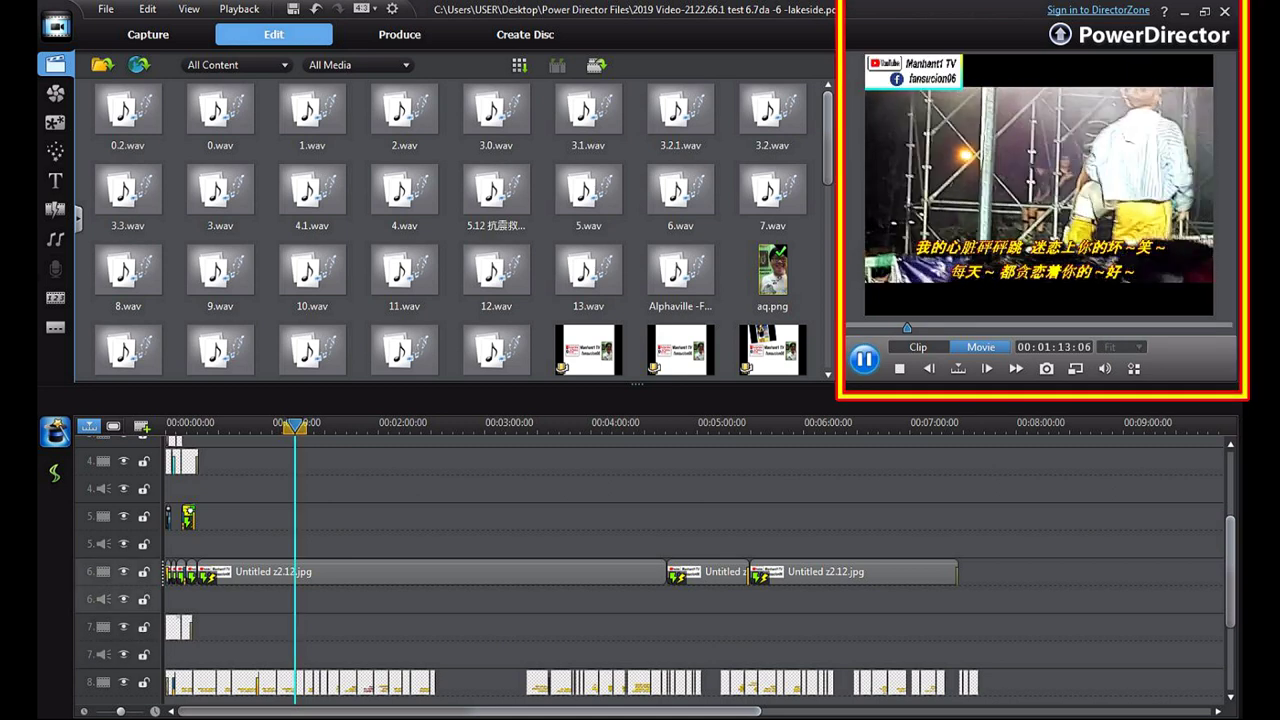
key(space)
key(space)
key(space)
key(space)
key(space)
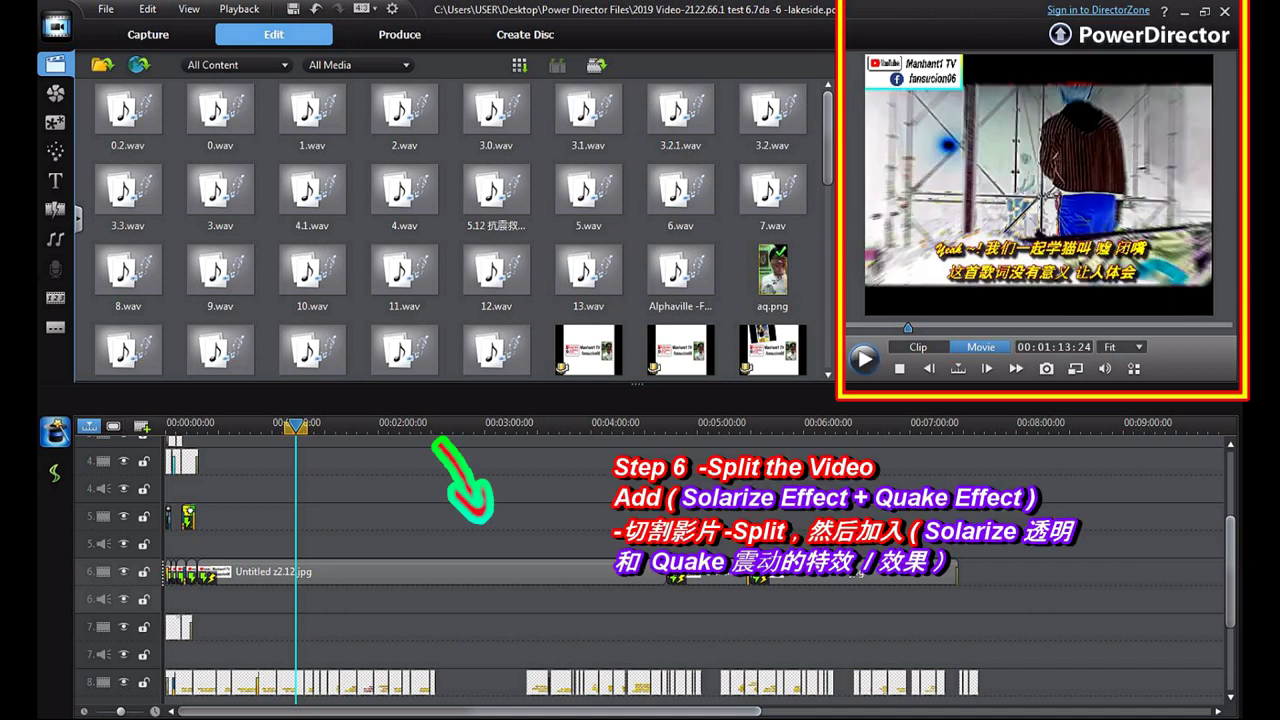
- Open the video effects library and preview the Solarize effect
drag(1230, 571, 1230, 505)
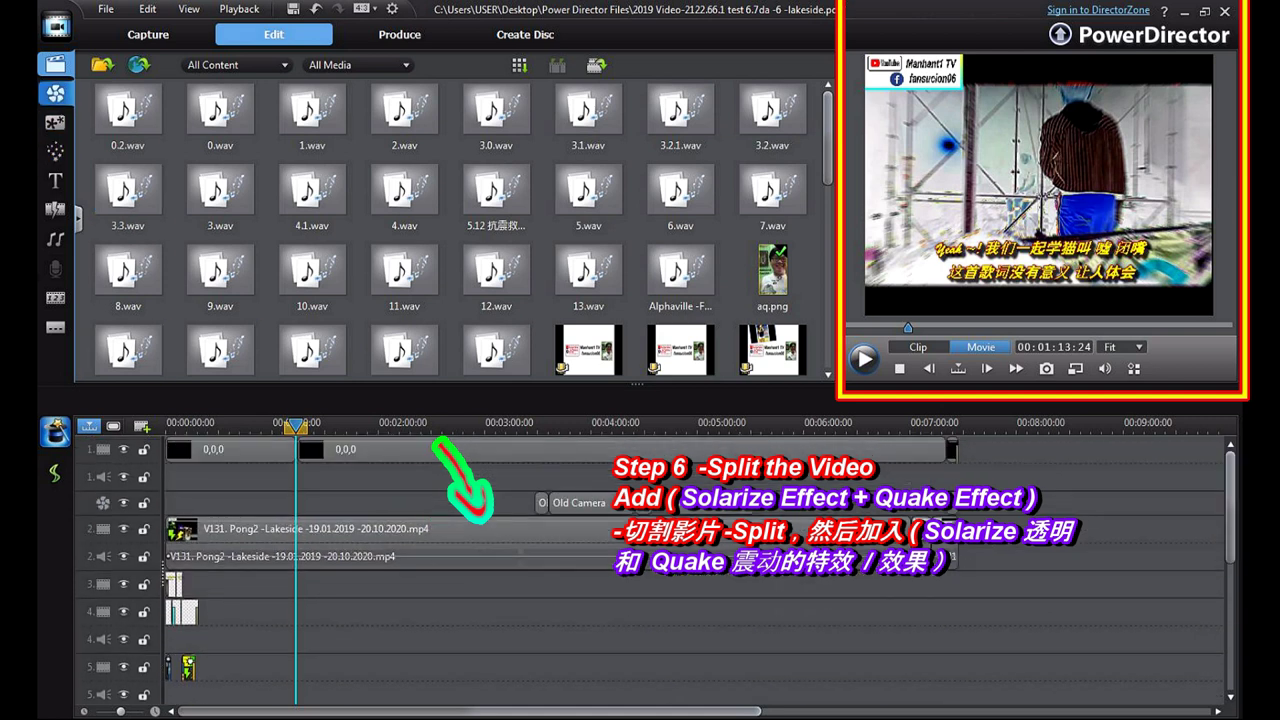
click(56, 93)
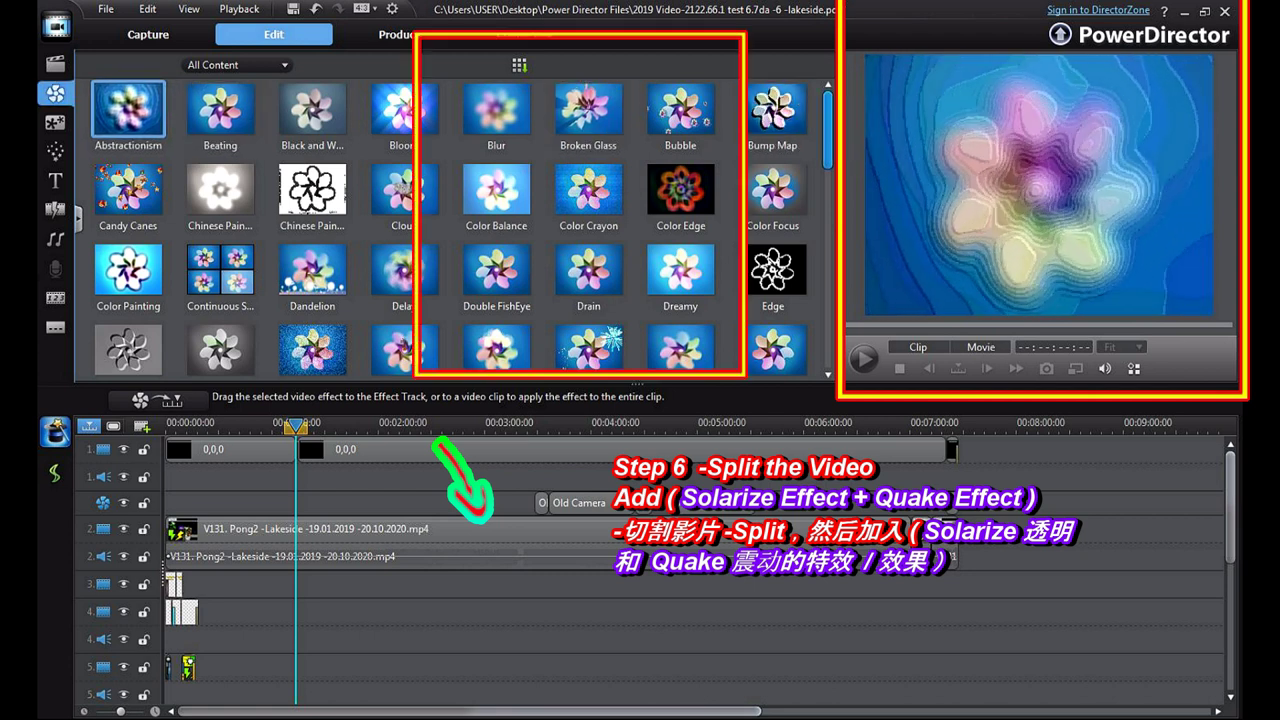
scroll(450, 230, down, 5)
drag(828, 250, 828, 279)
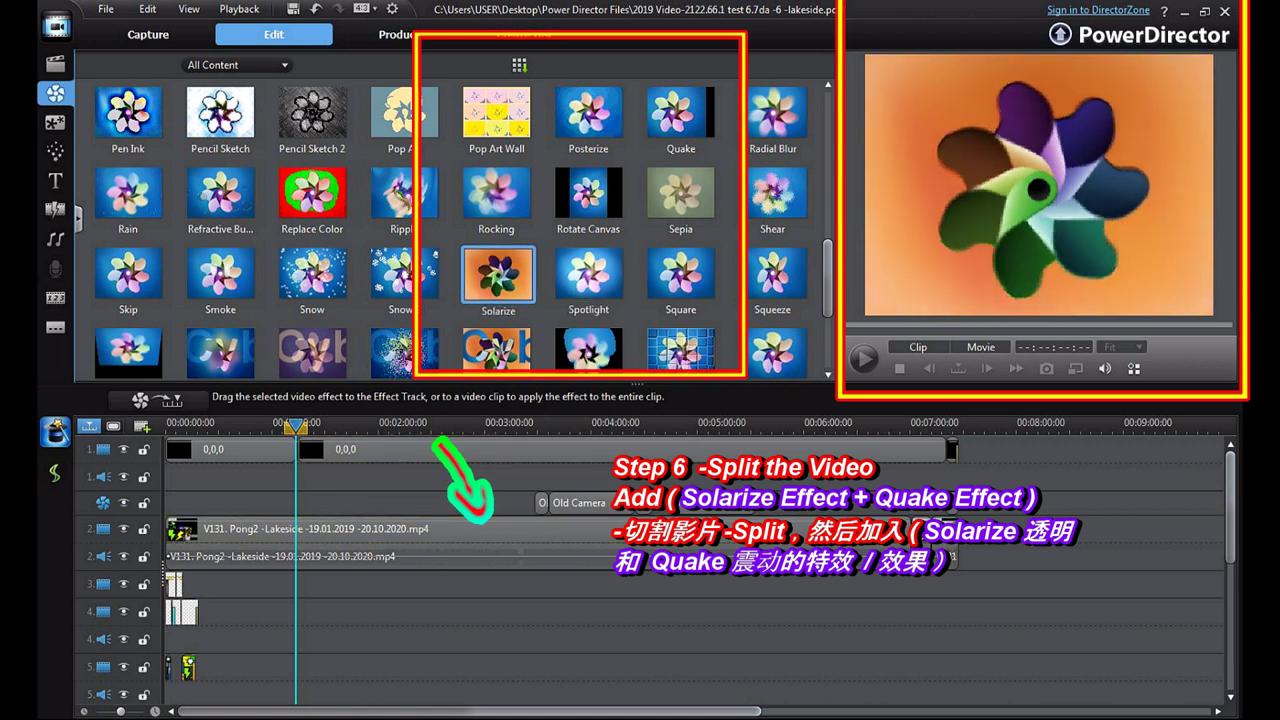
scroll(590, 250, down, 1)
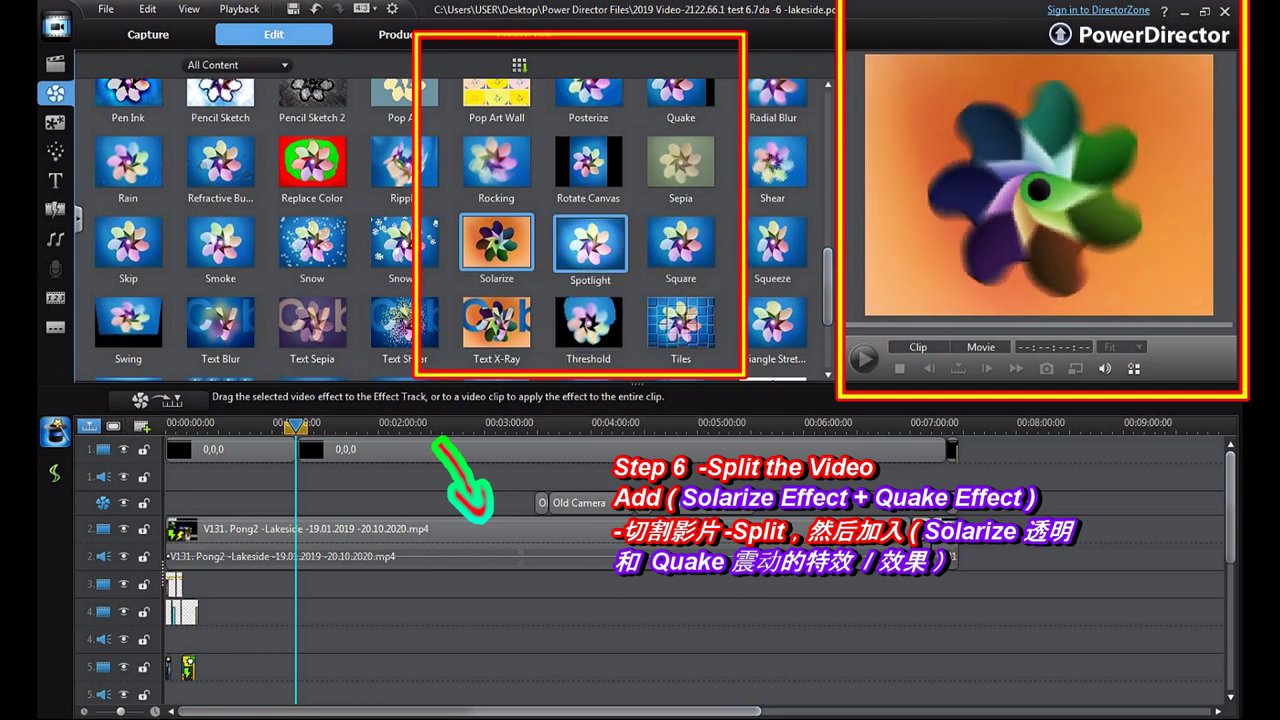
- Compare the previews of the Rocking, Quake and Solarize effects, ending on Quake
click(498, 164)
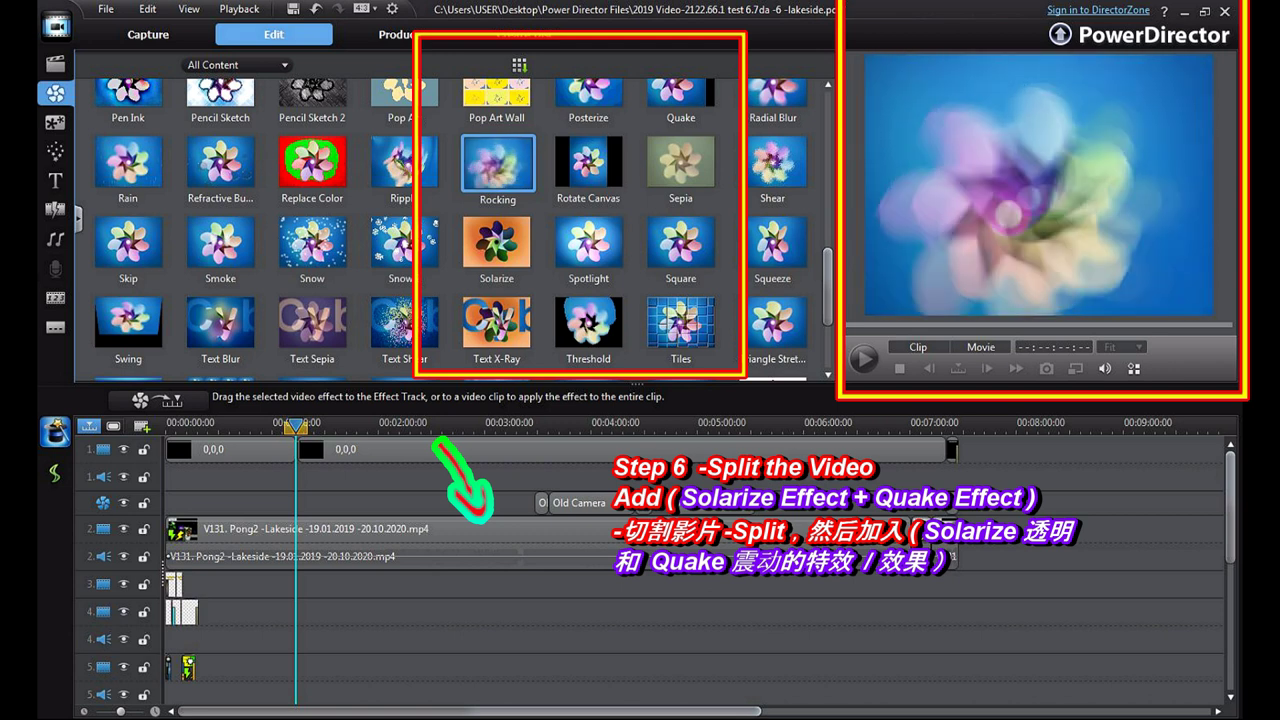
scroll(681, 205, up, 3)
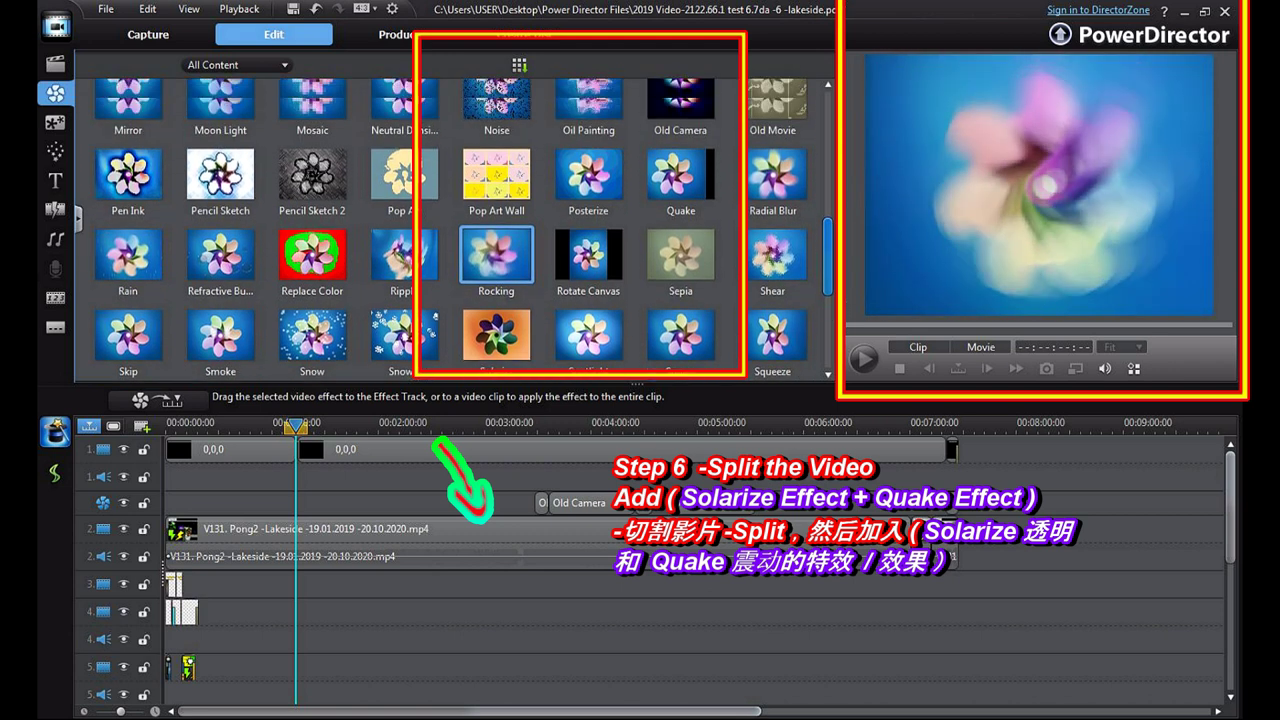
click(681, 205)
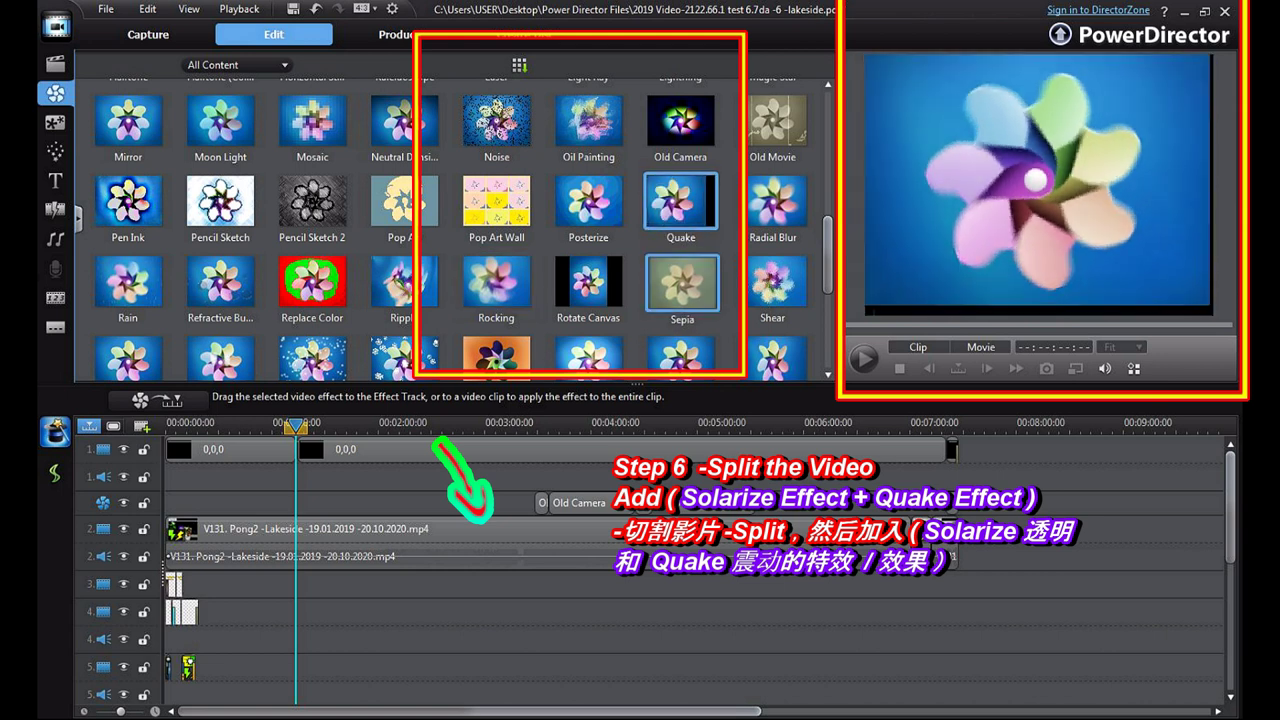
click(497, 355)
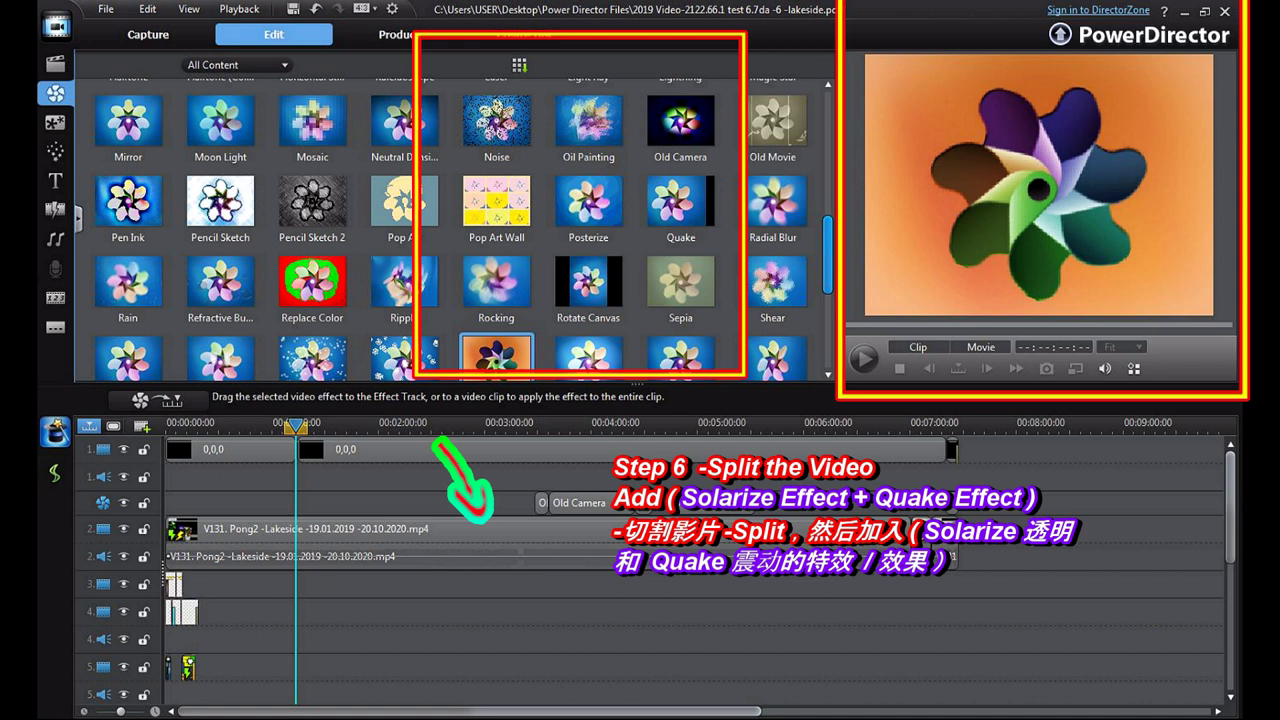
scroll(497, 290, down, 3)
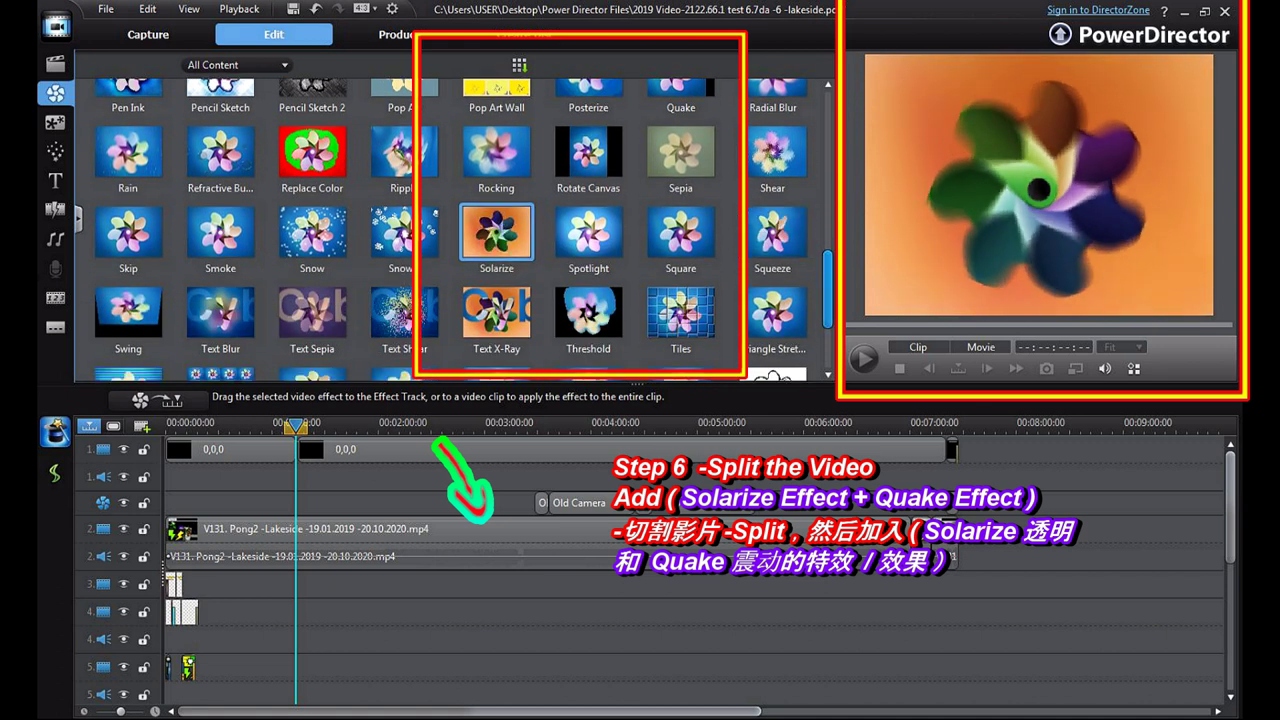
scroll(681, 200, up, 3)
click(681, 185)
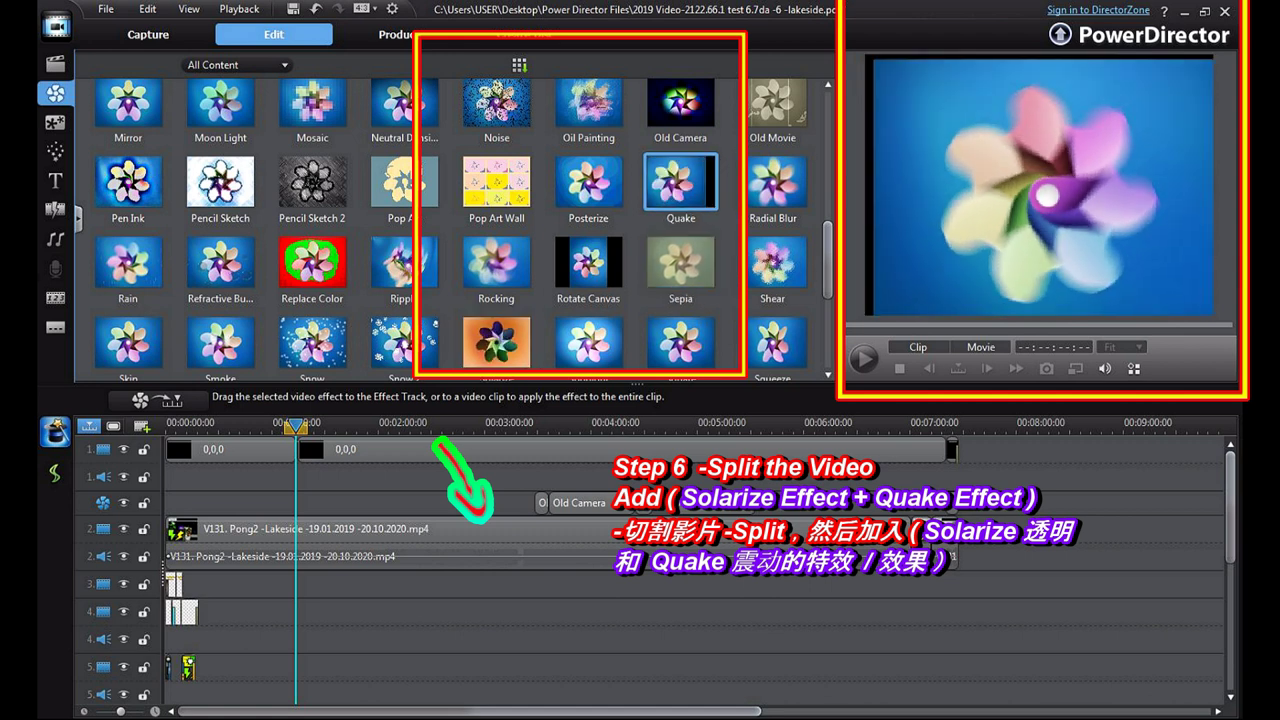
- Play the solarized segment in the Media Viewer from 00:01:13:24 to 00:01:15:04, and close the viewer
click(296, 427)
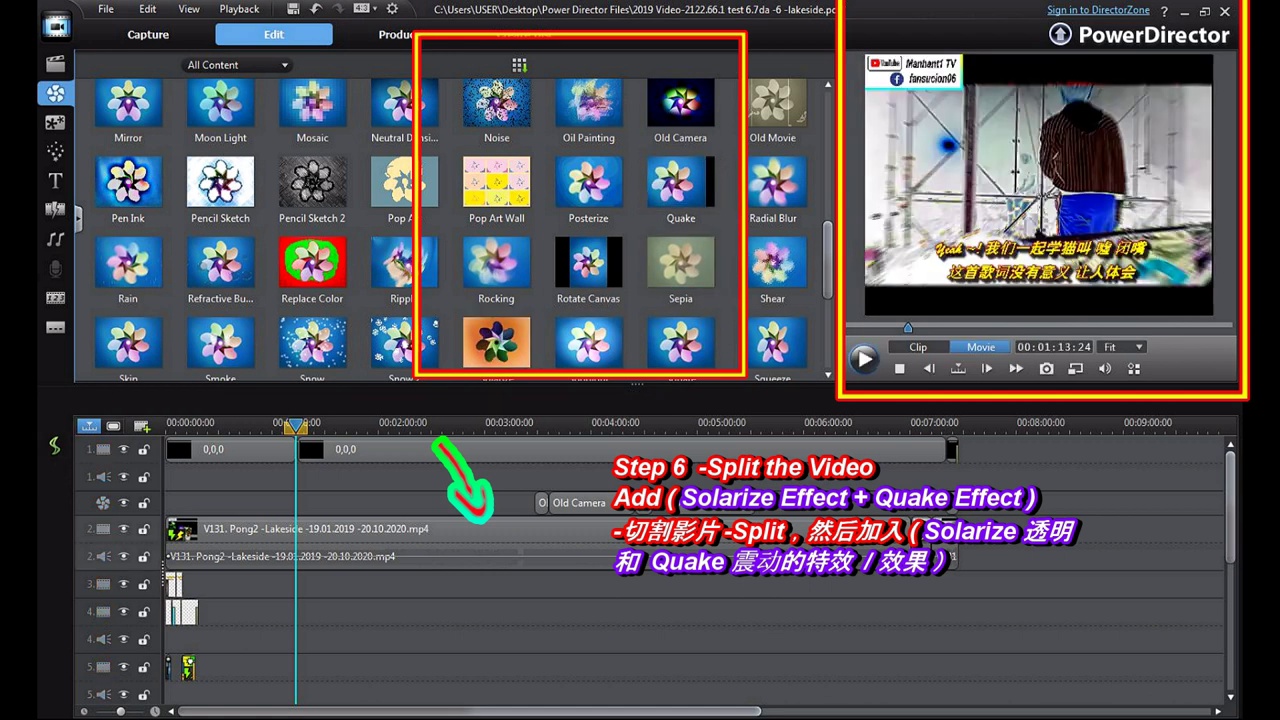
click(1076, 369)
click(1130, 438)
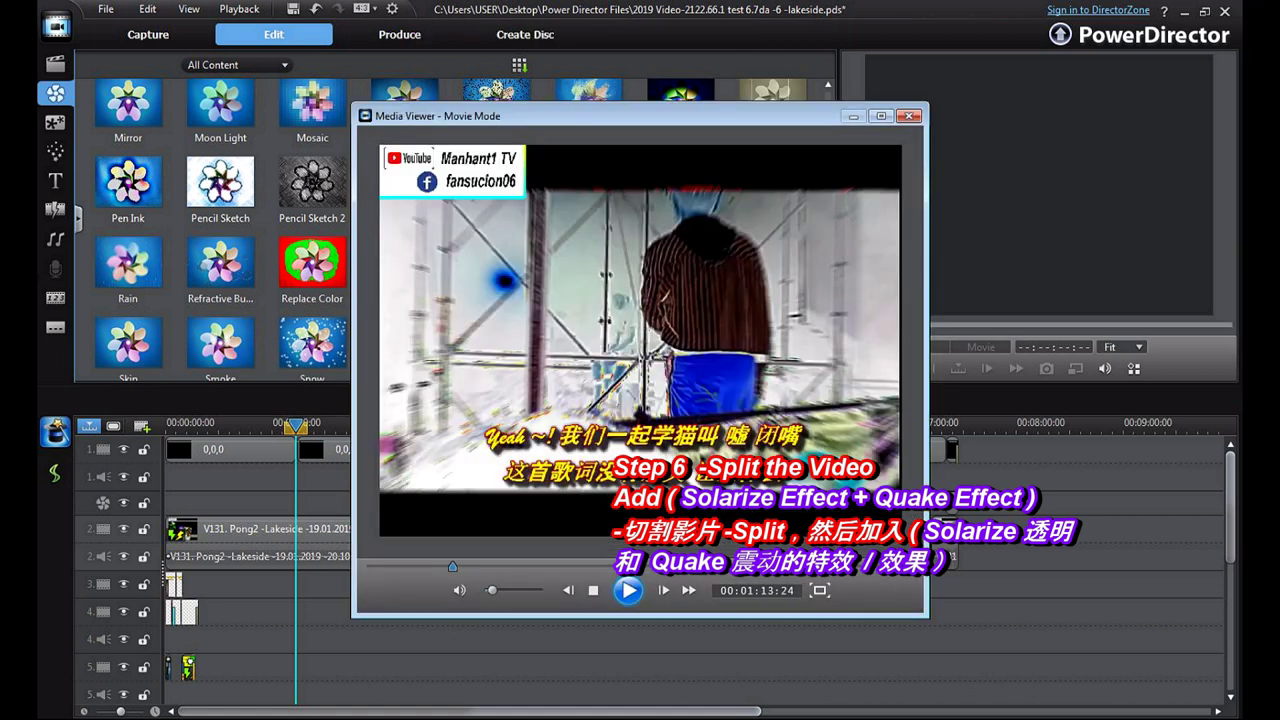
key(space)
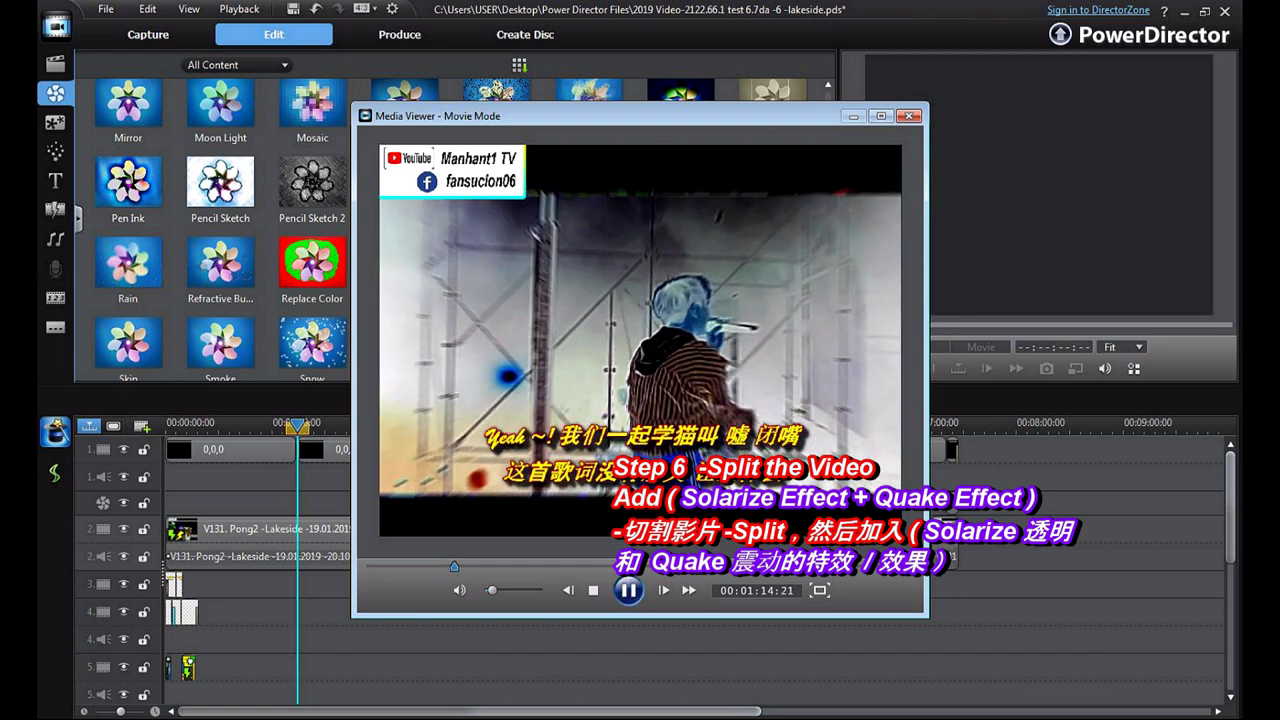
key(space)
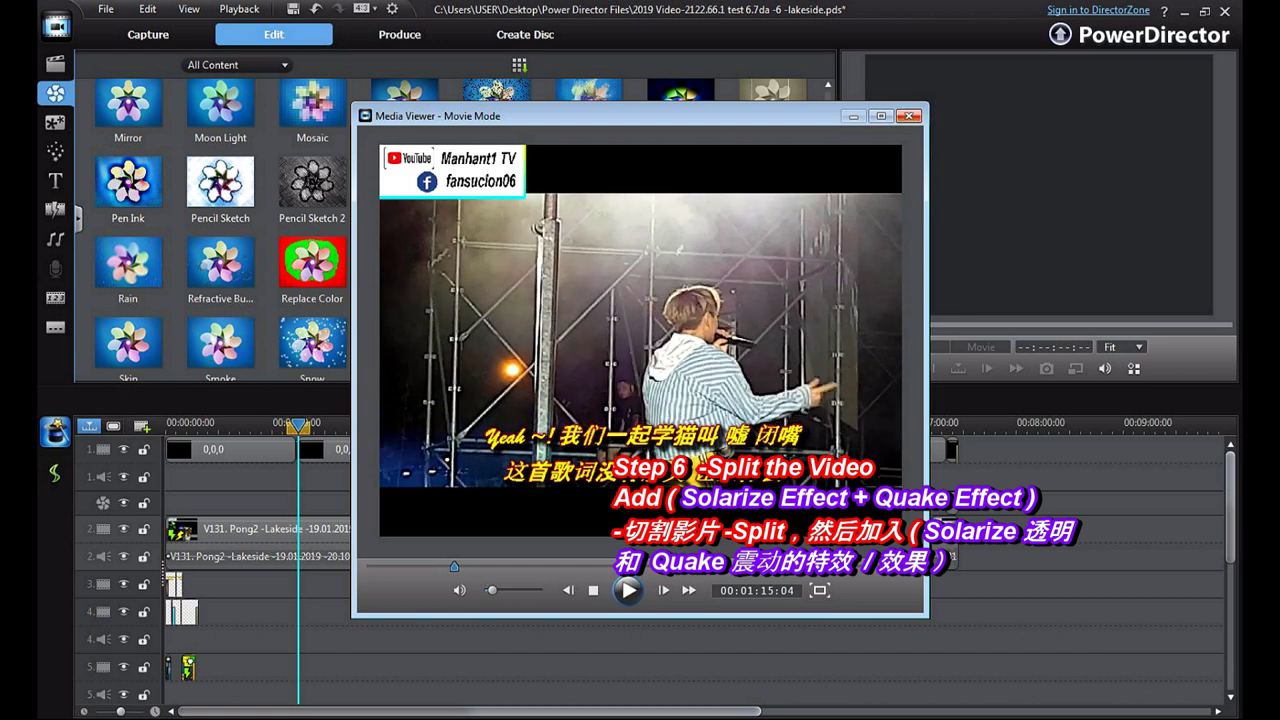
click(908, 116)
- Return to the media library and look over the timeline tracks down to the lyric titles on track 8 and back up
click(55, 64)
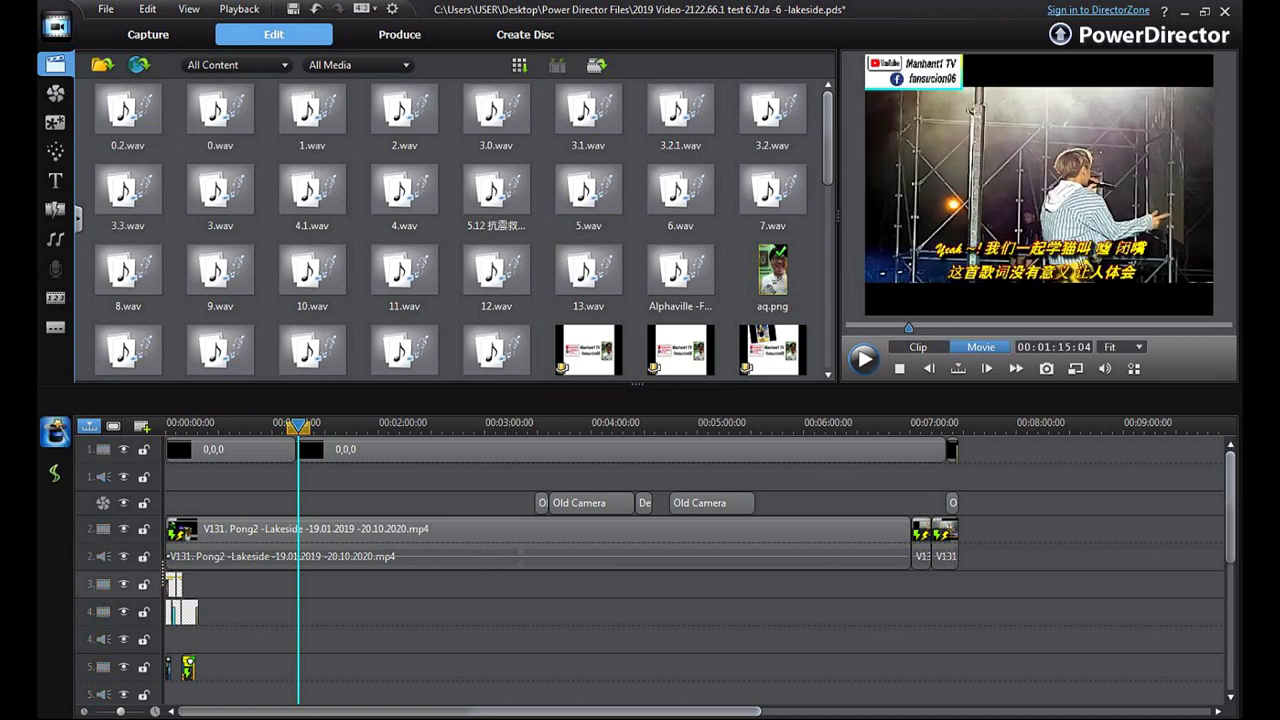
scroll(650, 570, down, 4)
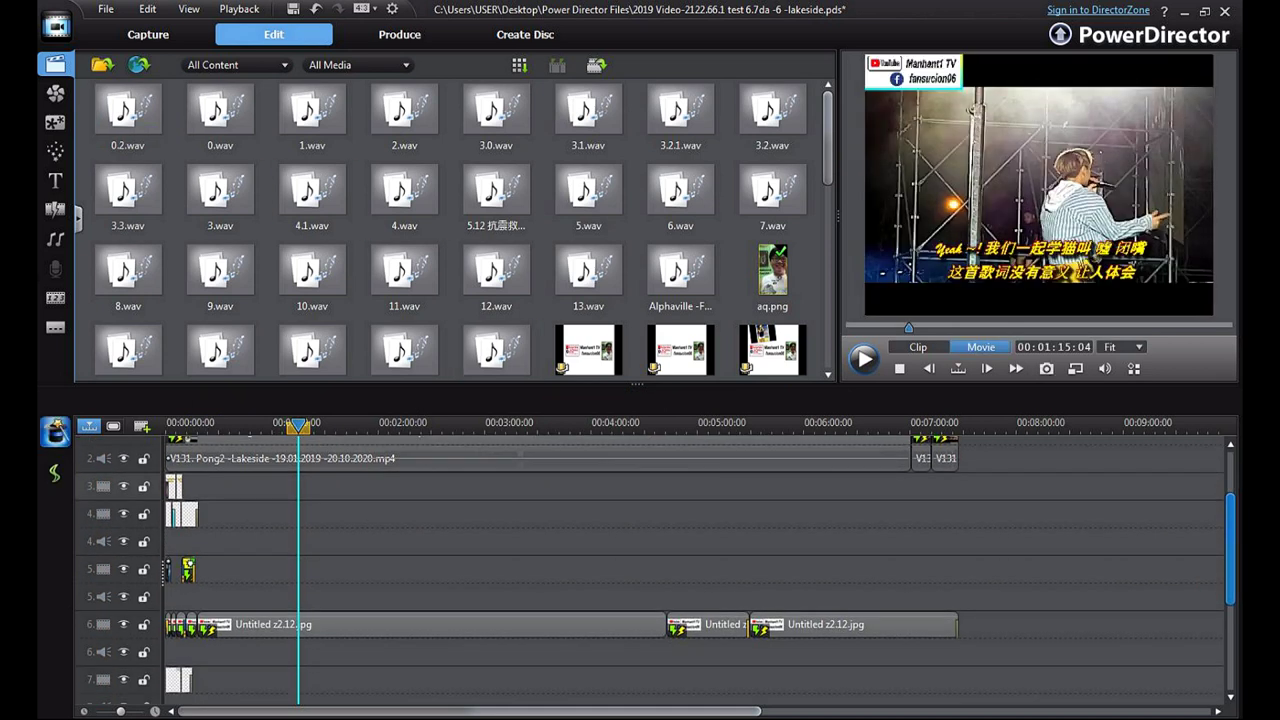
scroll(650, 570, down, 4)
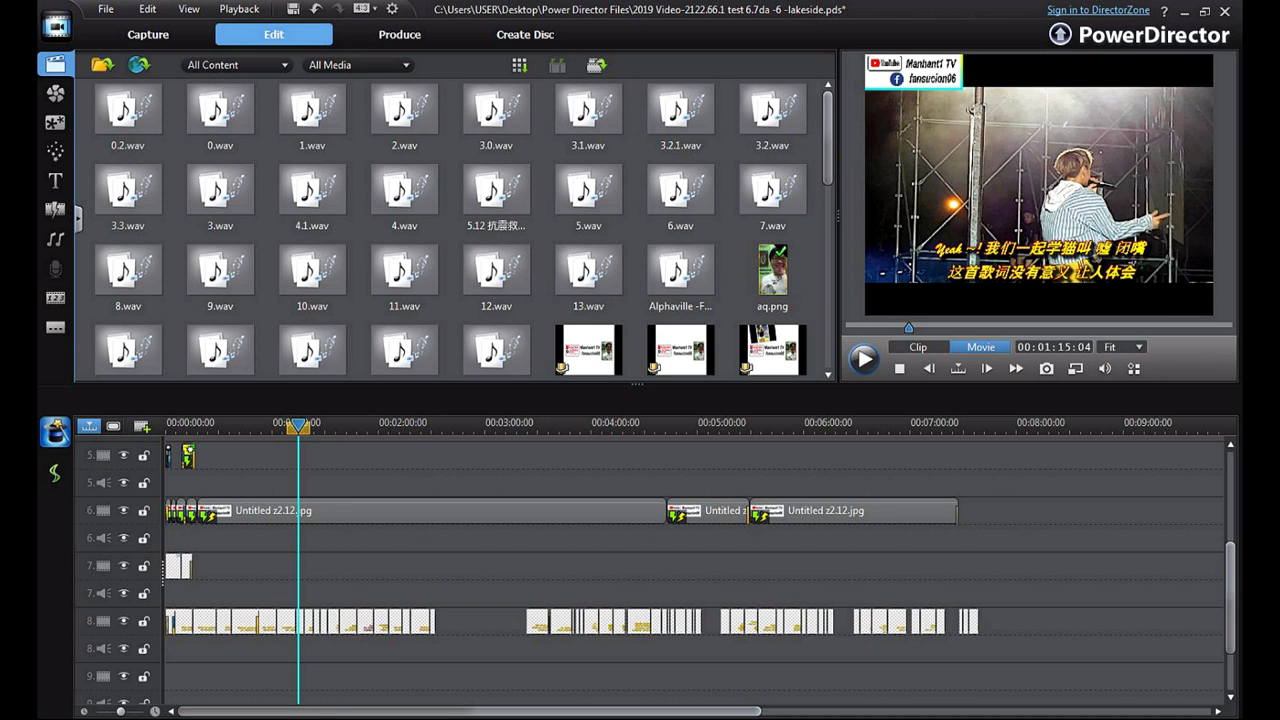
scroll(650, 570, up, 6)
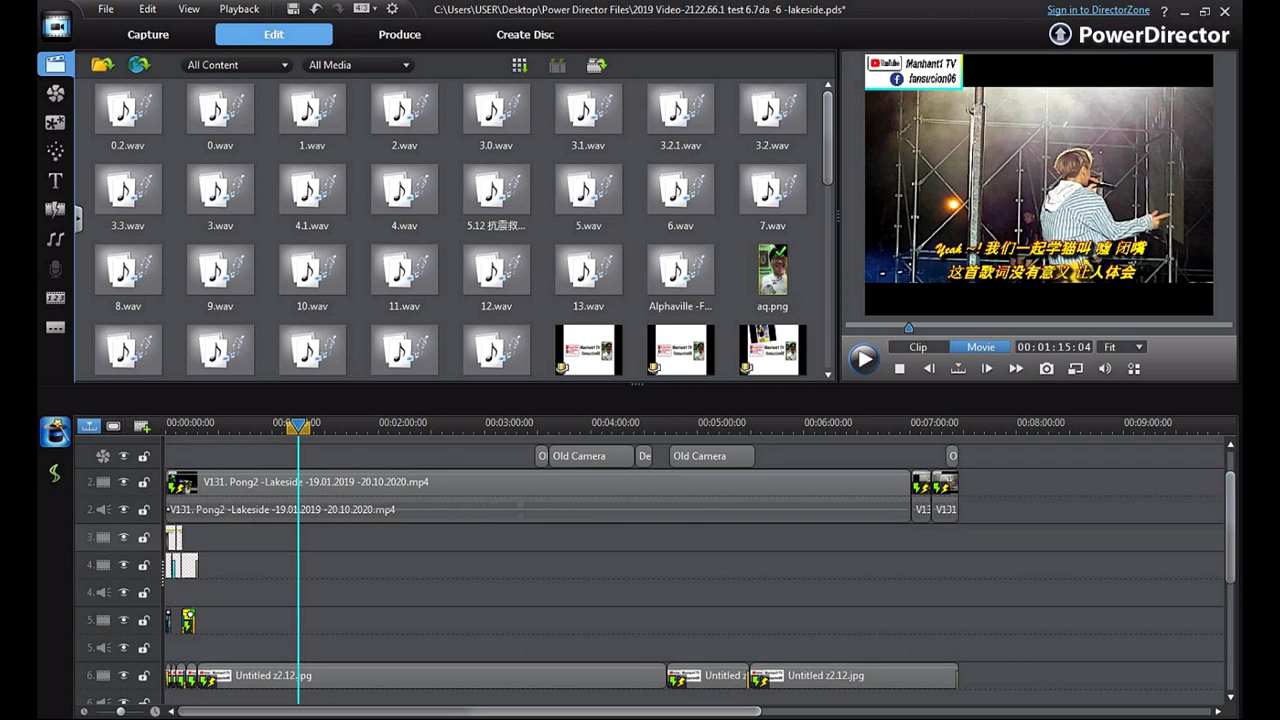
- Play the movie in a repositioned Media Viewer from 00:01:15:04 to past 00:03:01:17
click(1075, 369)
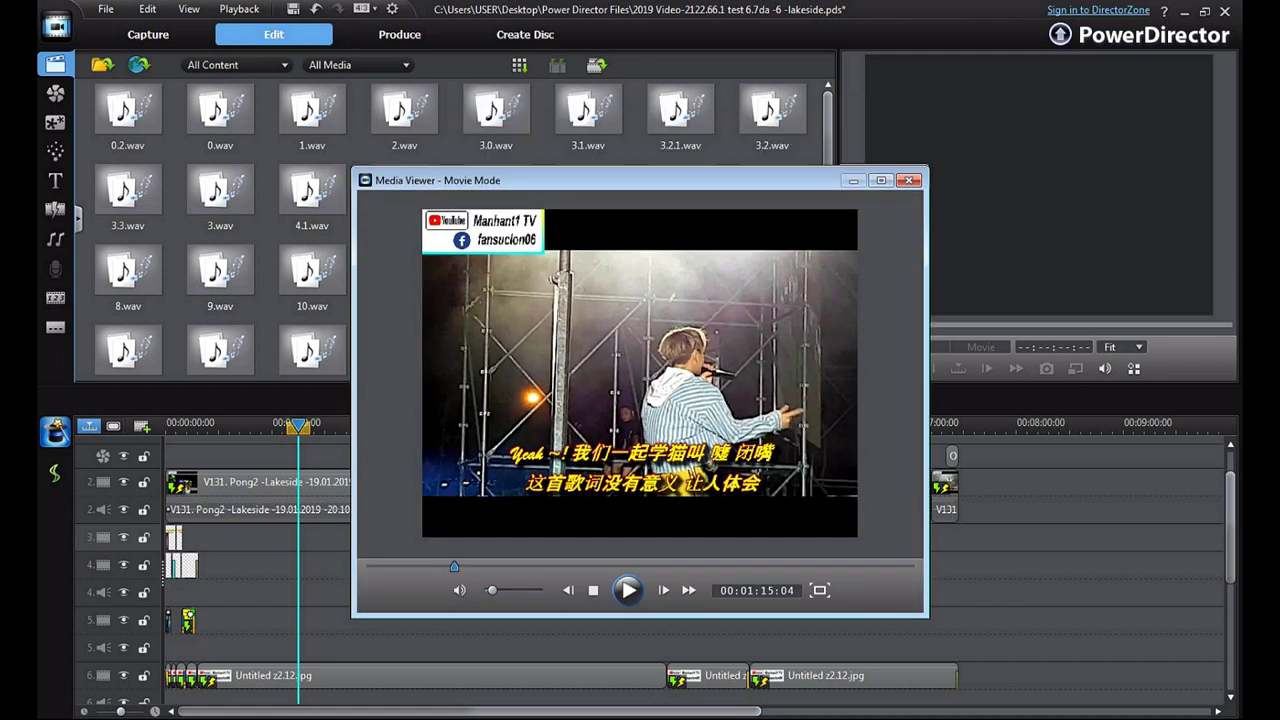
drag(640, 159, 609, 174)
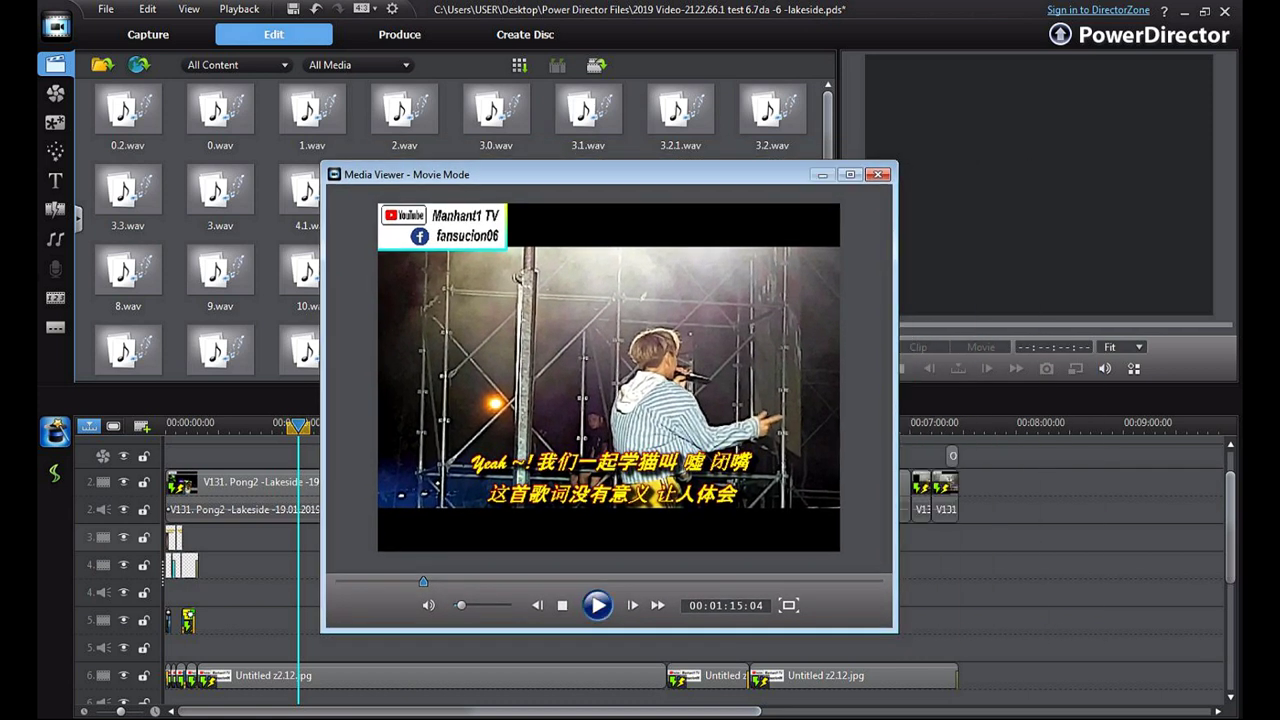
key(space)
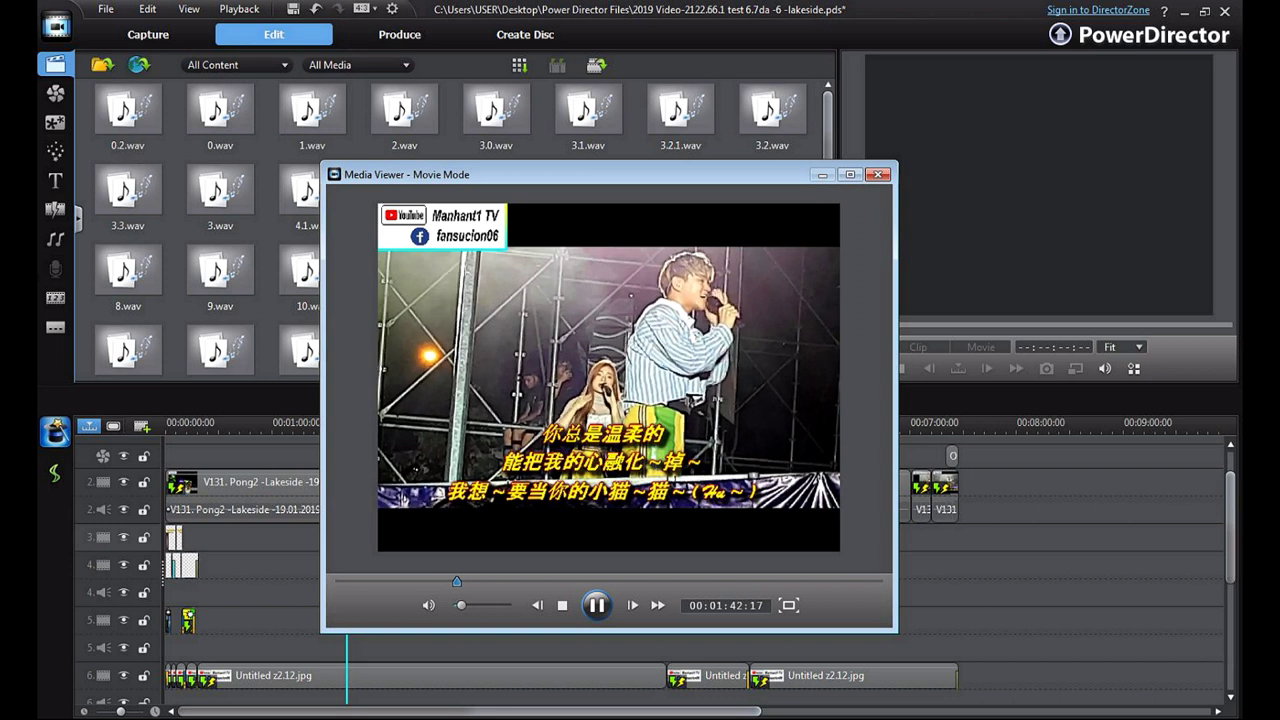
click(597, 605)
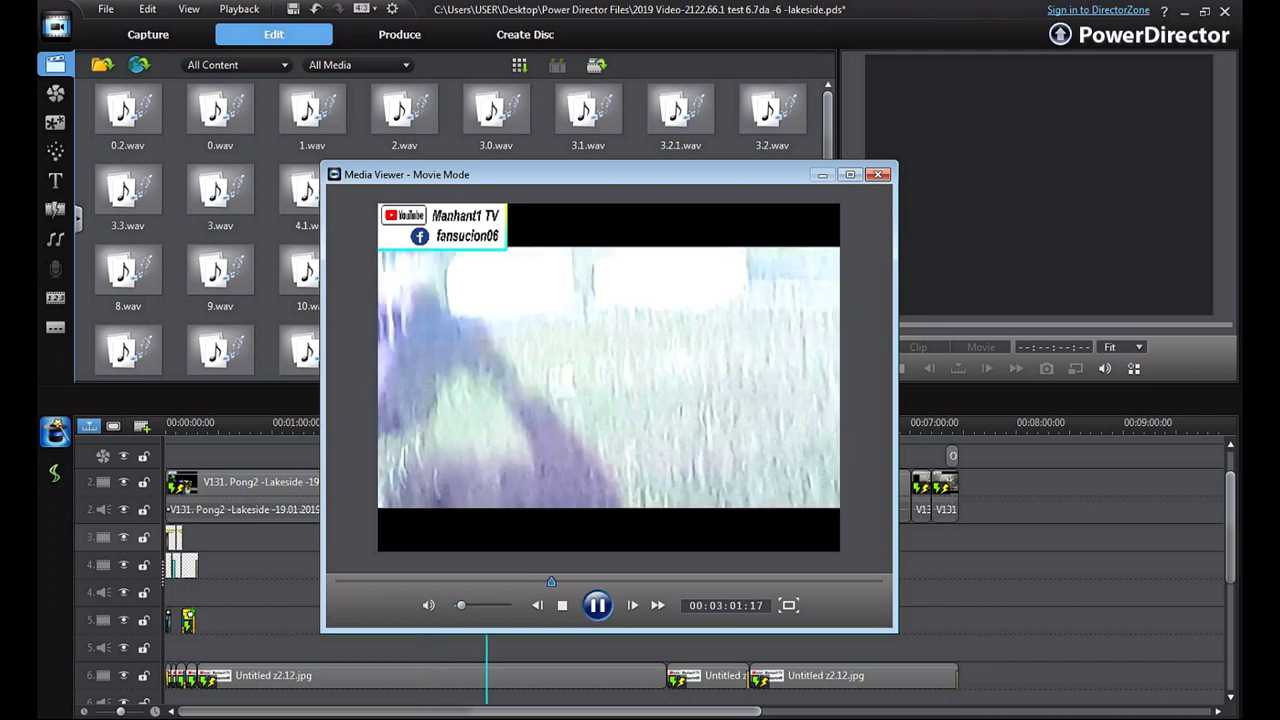
key(space)
- Jump to the song credits at 00:03:29:08, play the old-film segment to 00:03:33:10, and close the viewer
drag(590, 581, 584, 581)
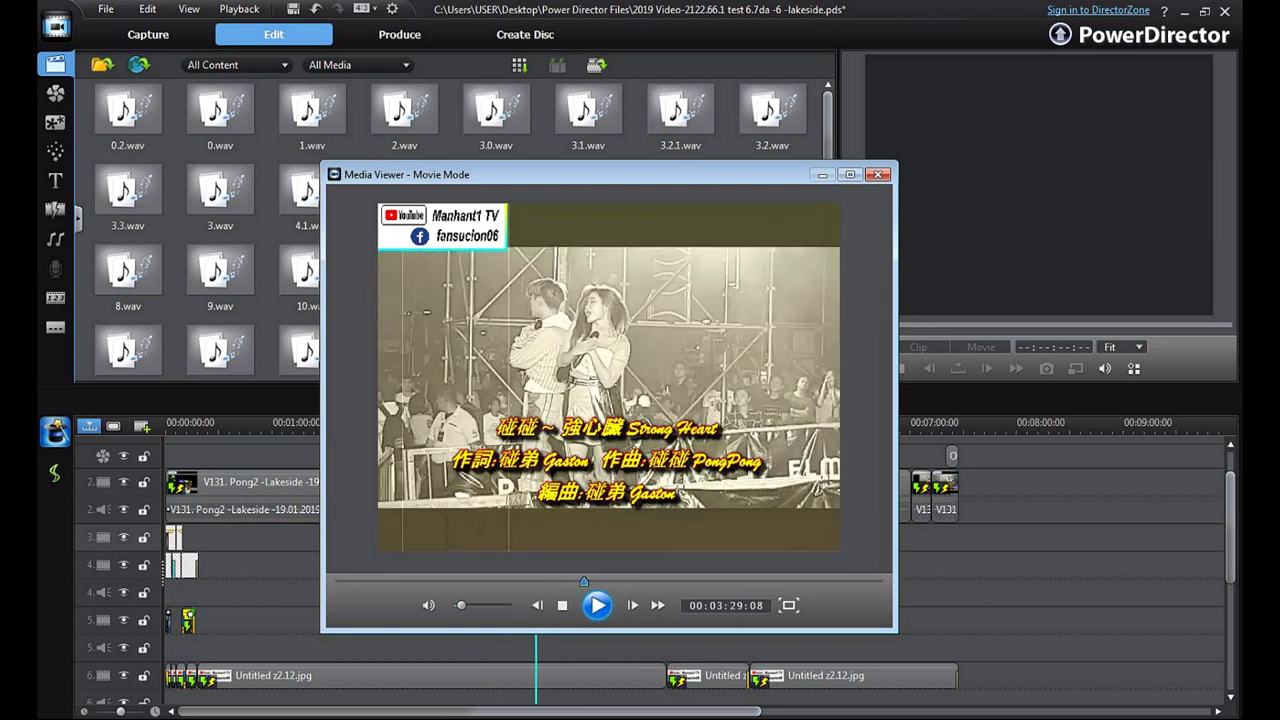
key(Left)
key(space)
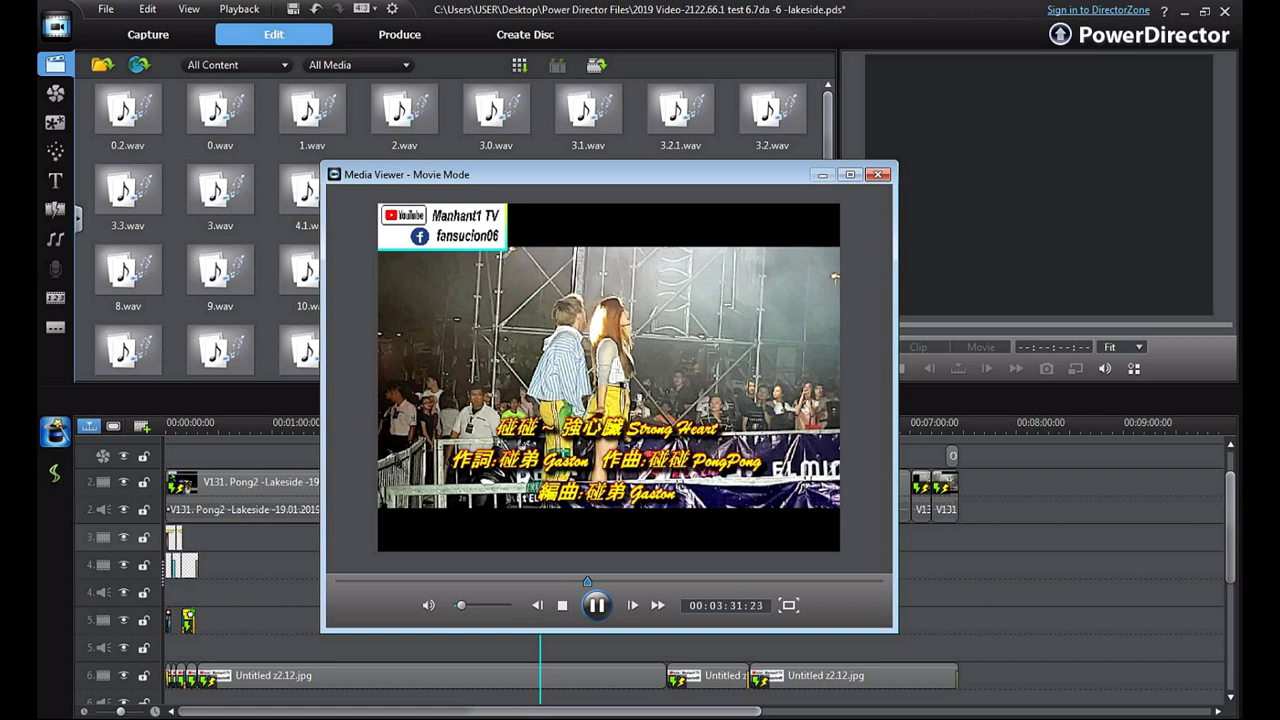
click(597, 605)
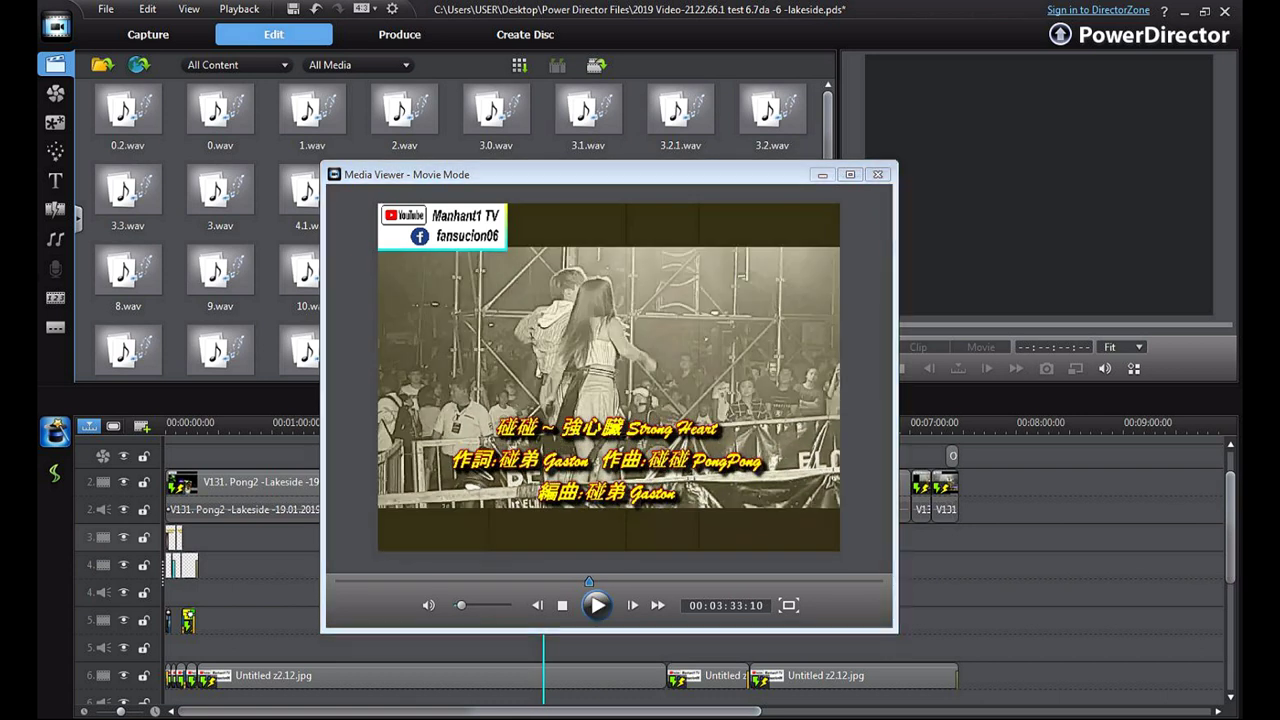
click(878, 174)
- Bring the lyric titles on track 8 into view and play the movie in the Media Viewer from 00:03:33:10 to 00:04:58:10
drag(1230, 528, 1230, 603)
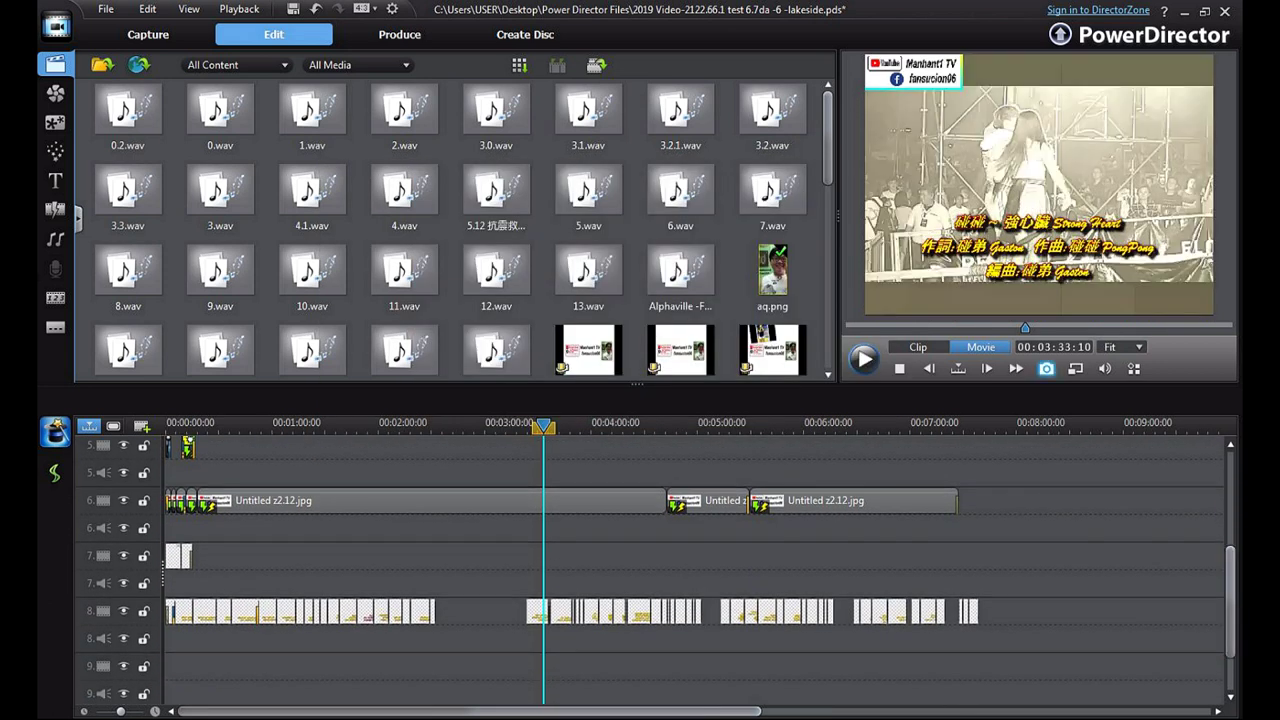
click(1076, 368)
click(1110, 374)
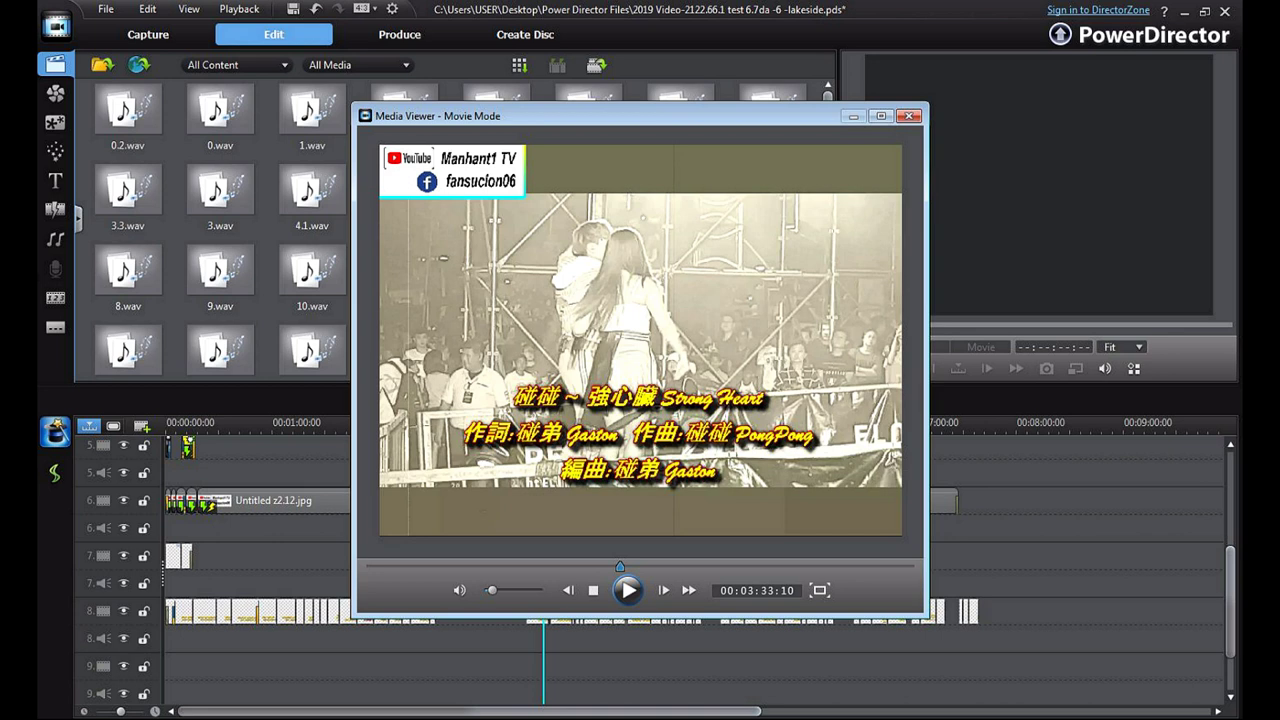
drag(640, 116, 638, 80)
key(space)
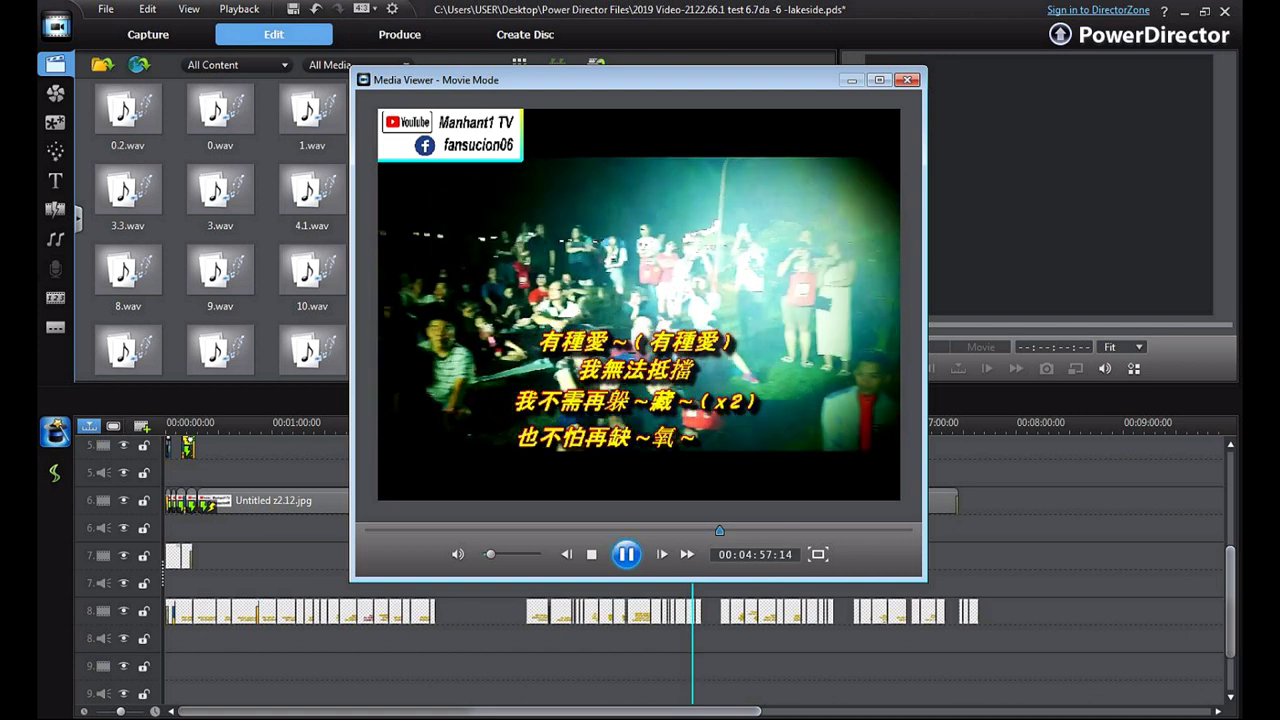
key(space)
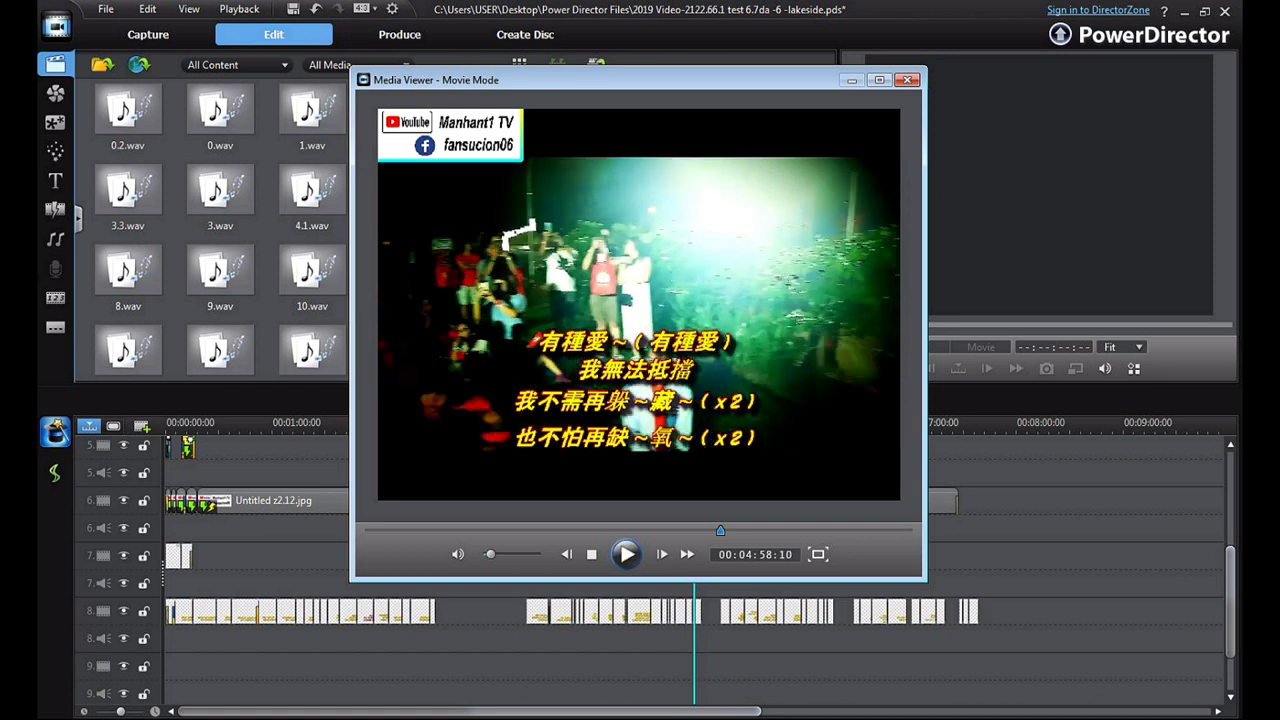
- Go back to 00:04:53:01 and replay the lyric section in short bursts, stopping at 00:05:00:01
click(717, 531)
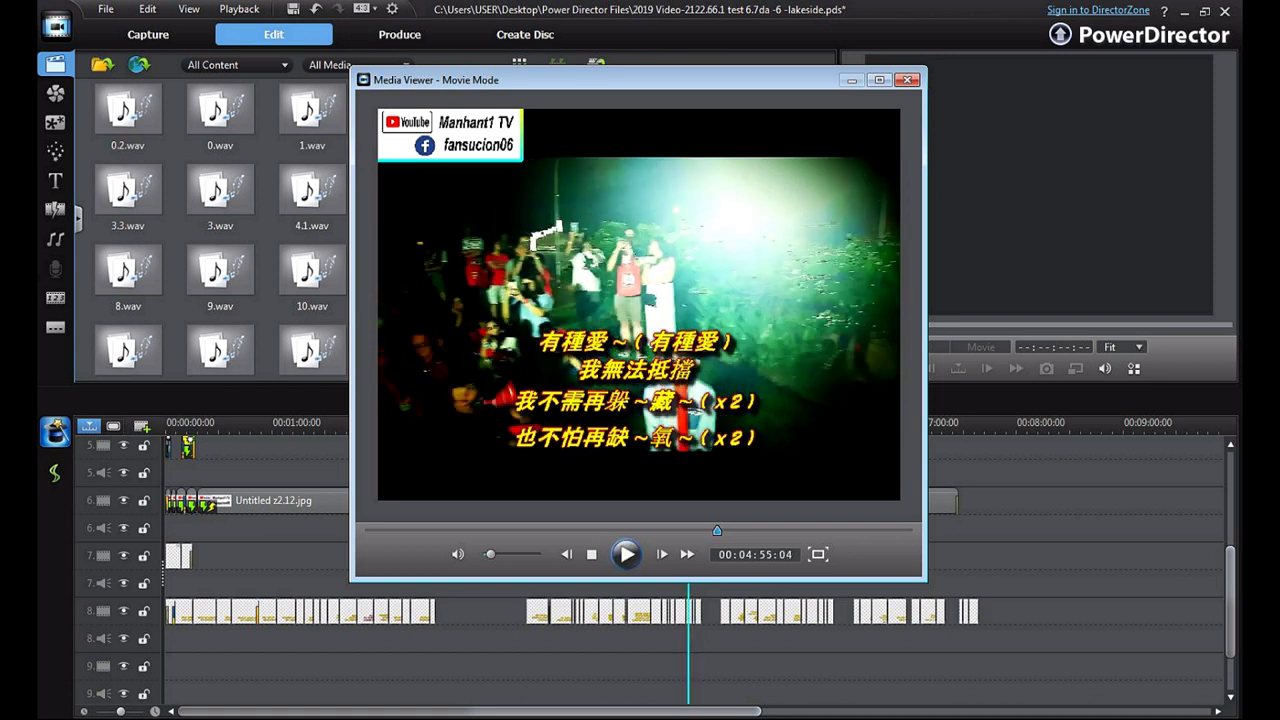
drag(717, 531, 714, 531)
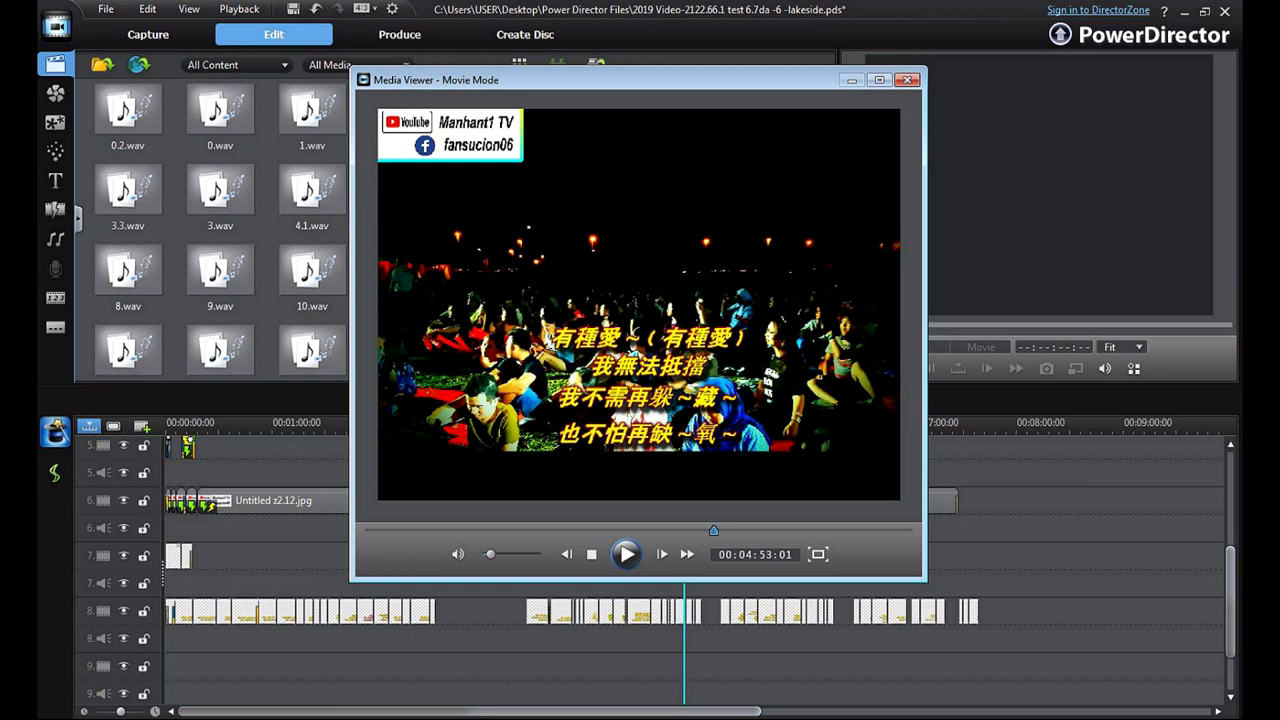
click(626, 554)
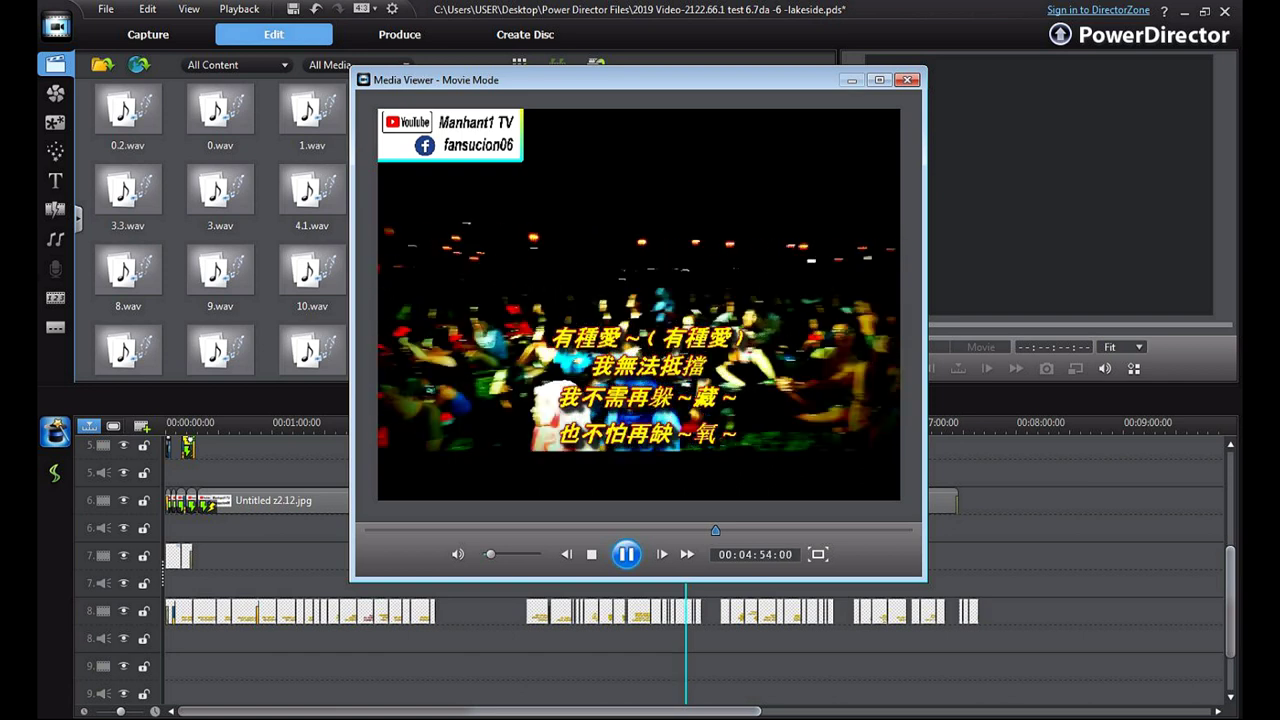
click(626, 554)
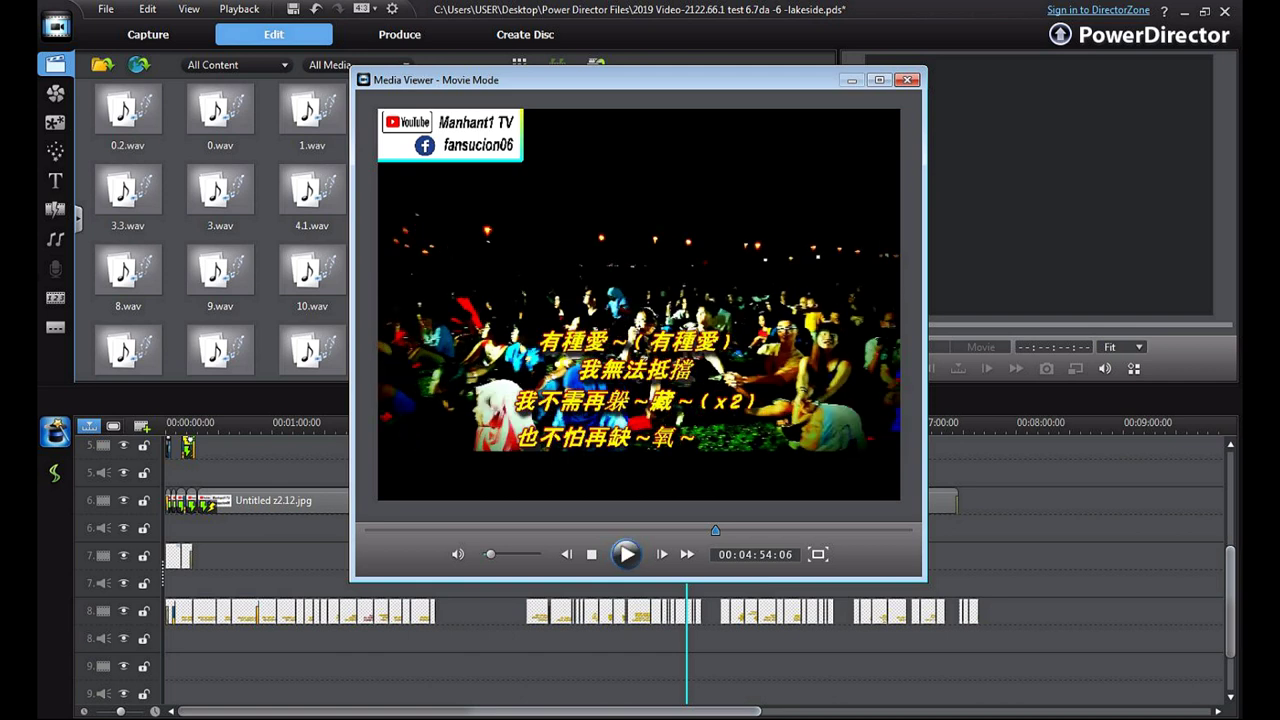
click(626, 554)
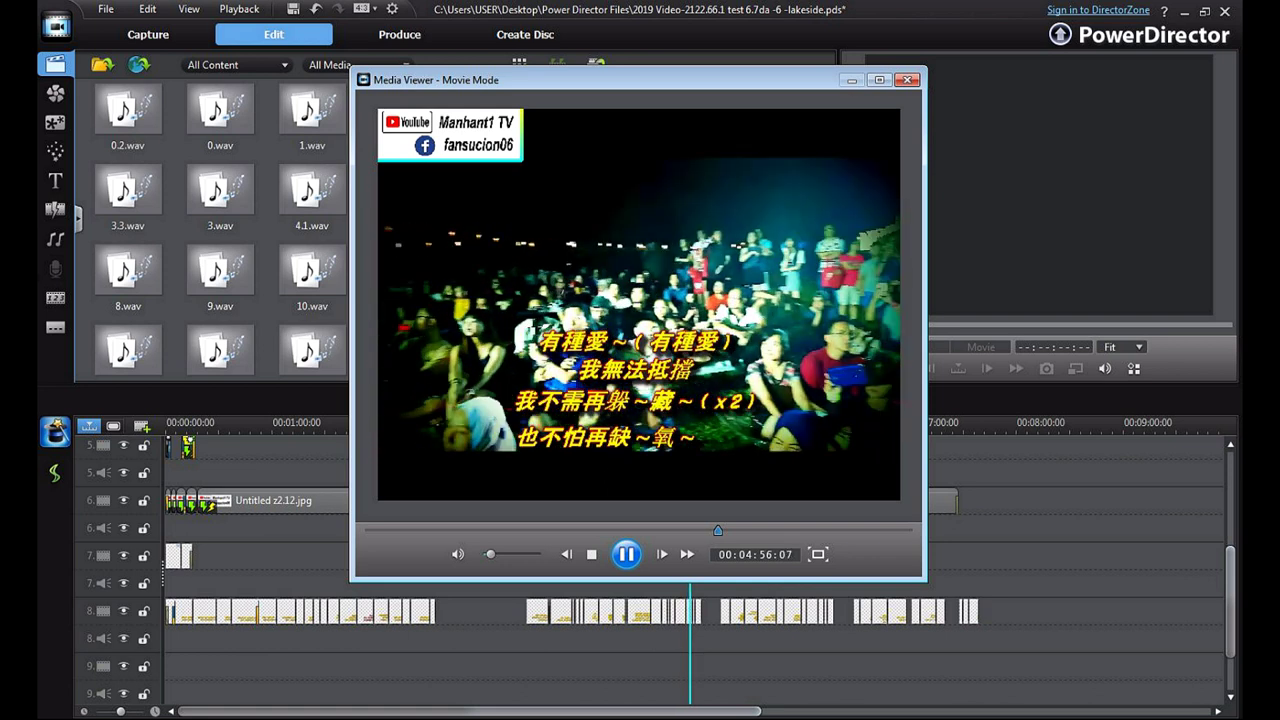
click(626, 554)
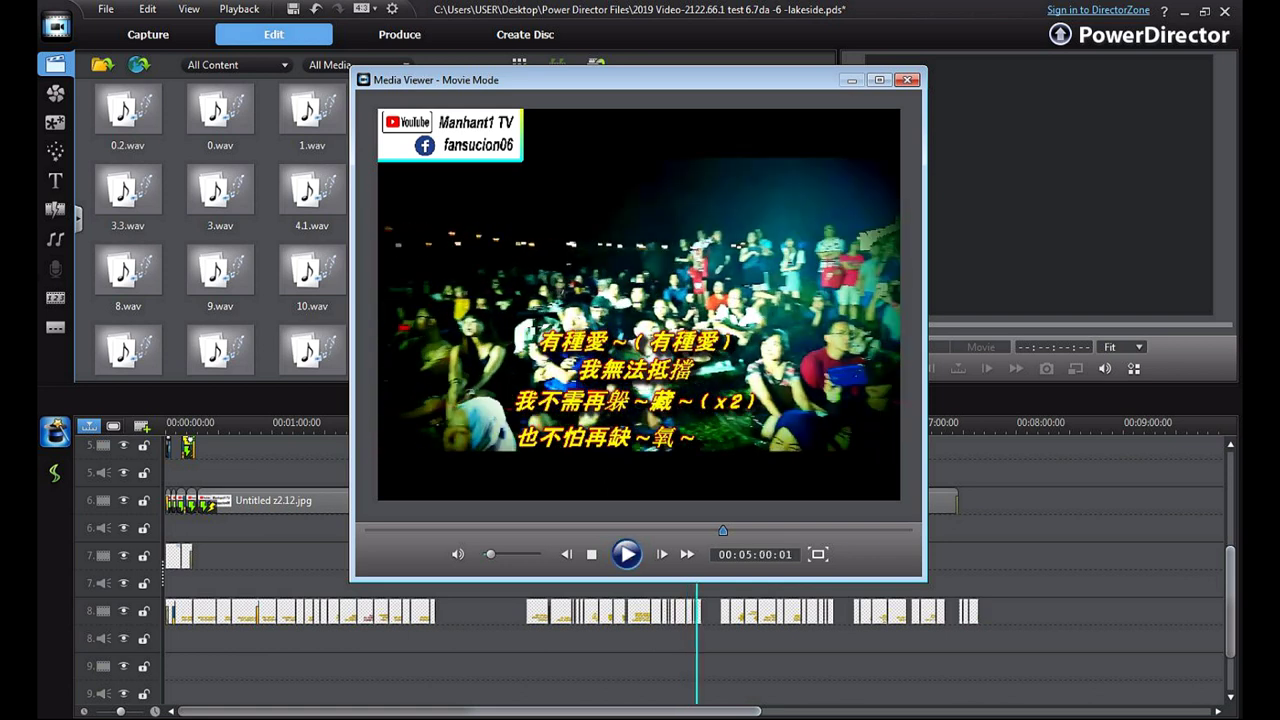
- Continue playing the movie in bursts from 00:05:00:01 to 00:06:39:02 and close the Media Viewer
key(space)
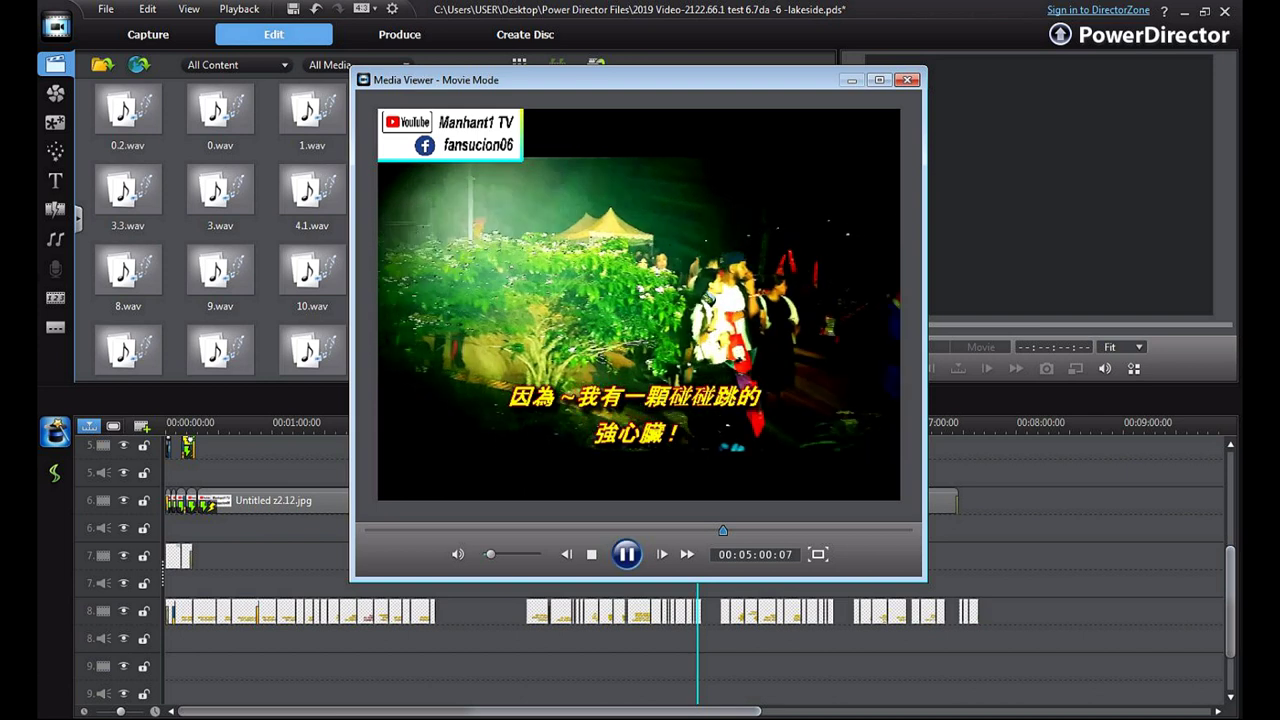
key(space)
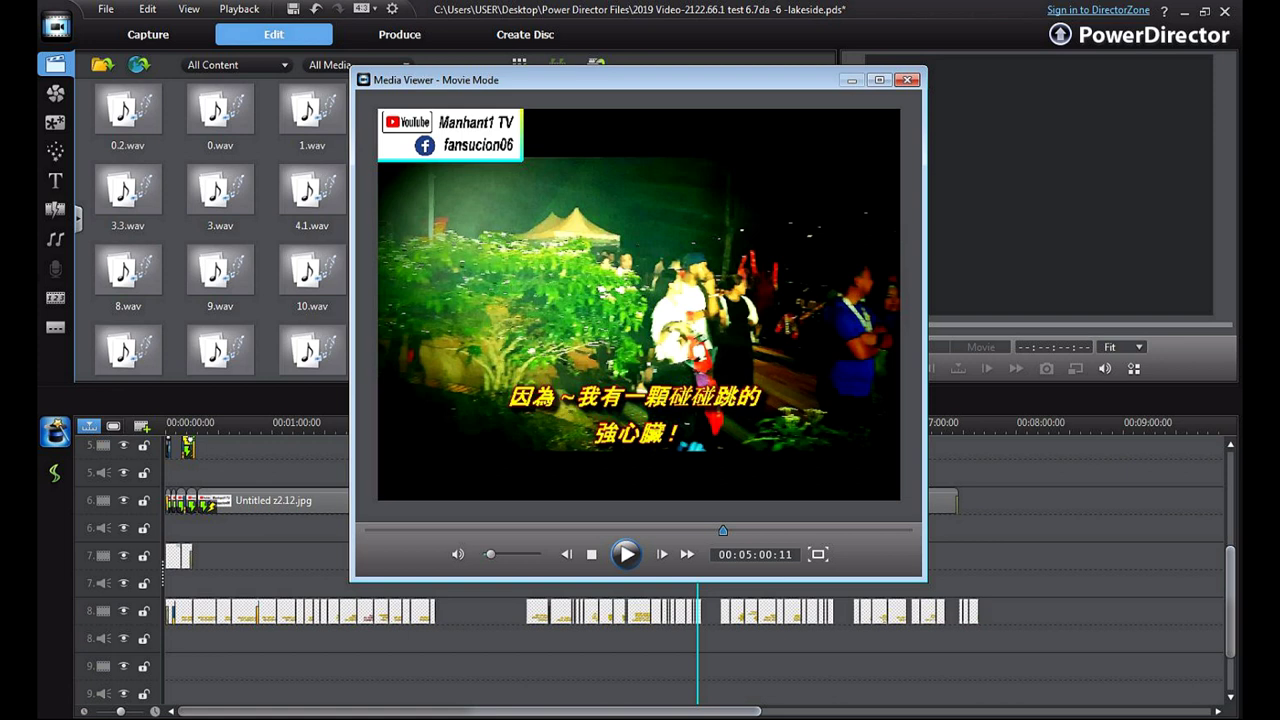
key(space)
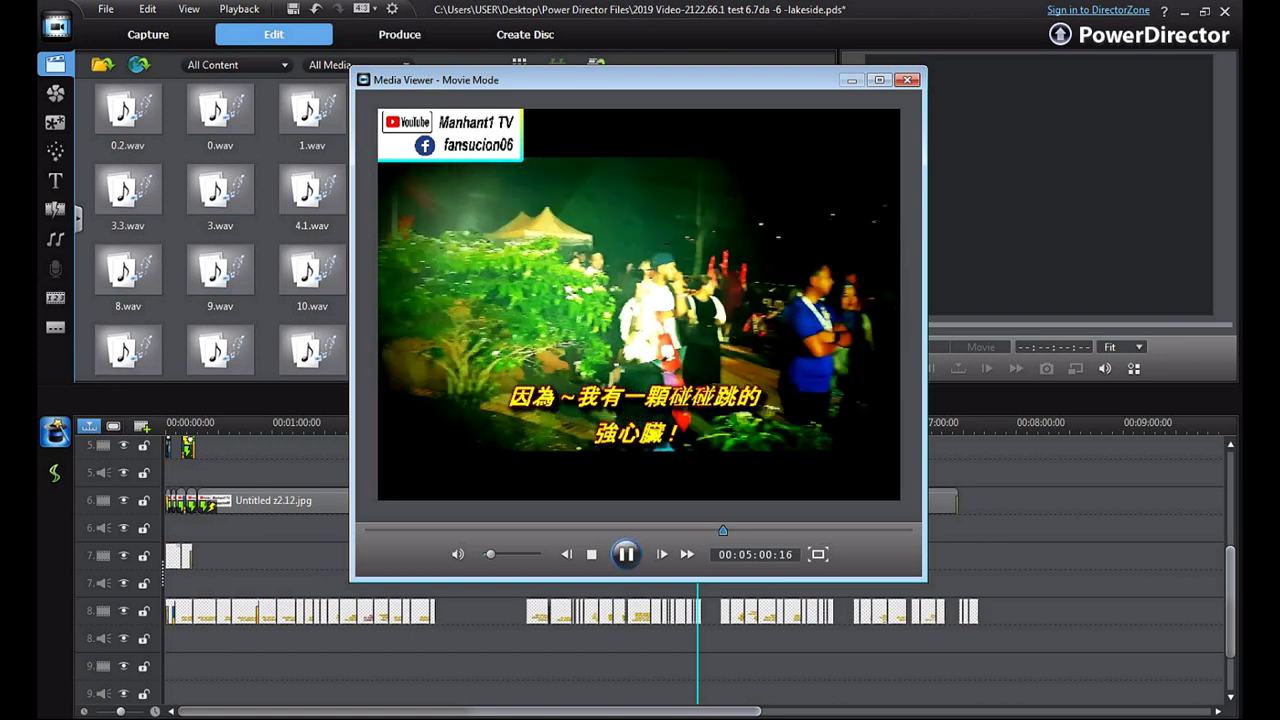
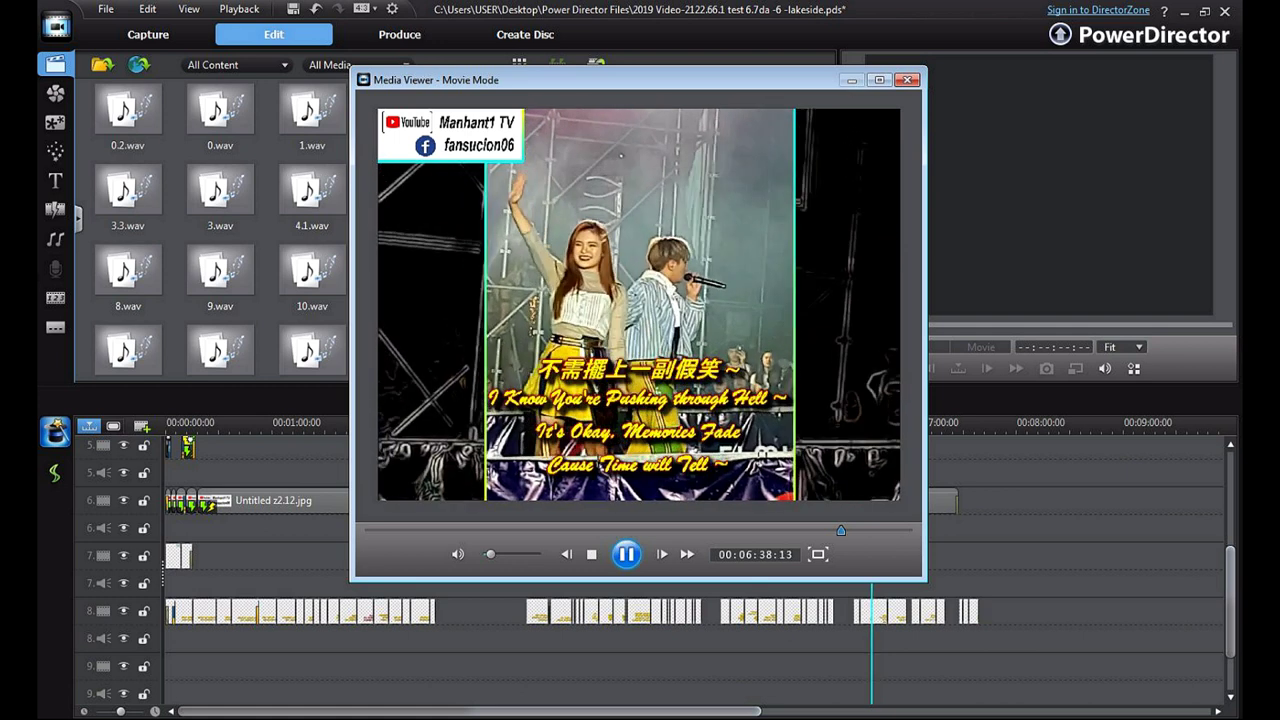
key(space)
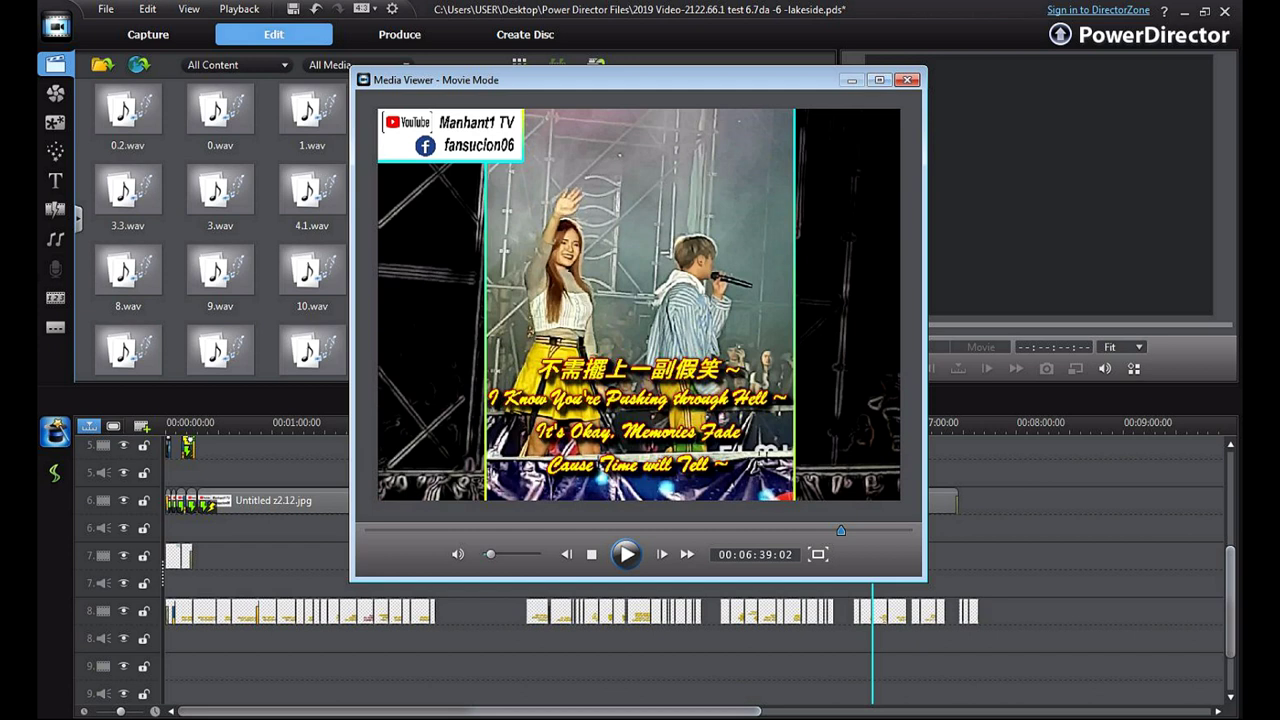
click(907, 79)
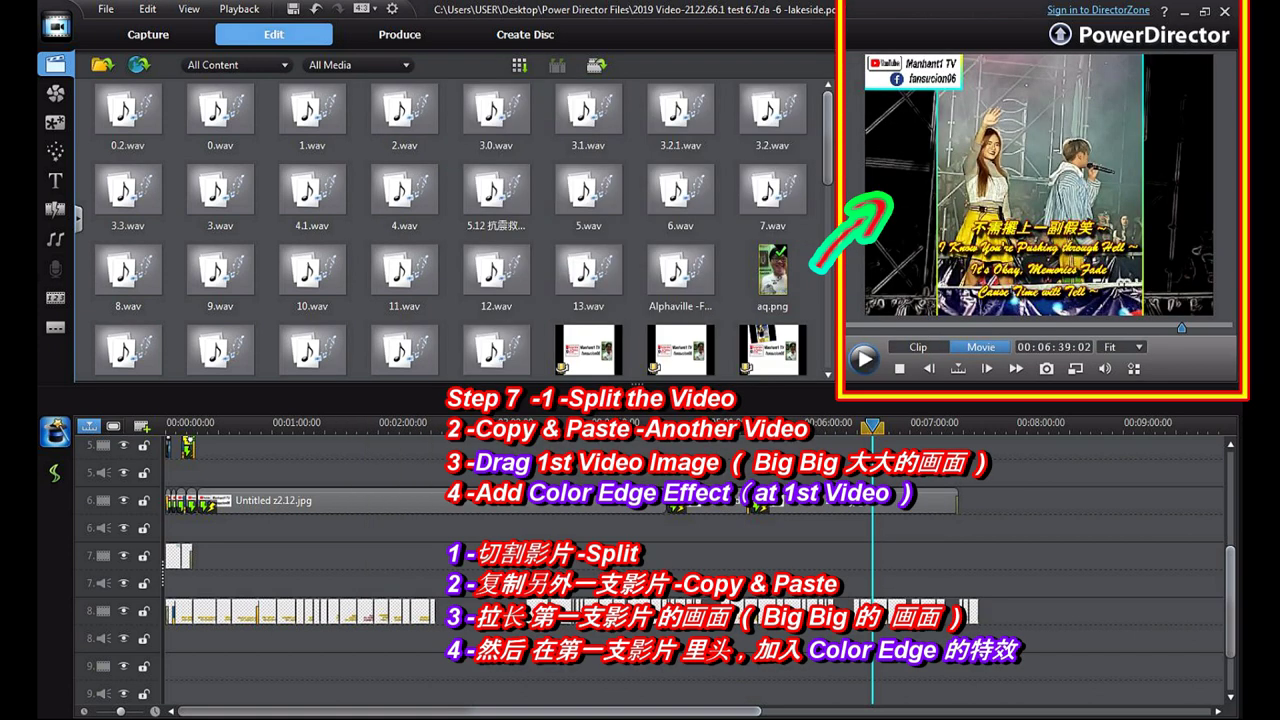
- Open the video effects library, preview the Color Edge effect and look through the other available effects
click(56, 93)
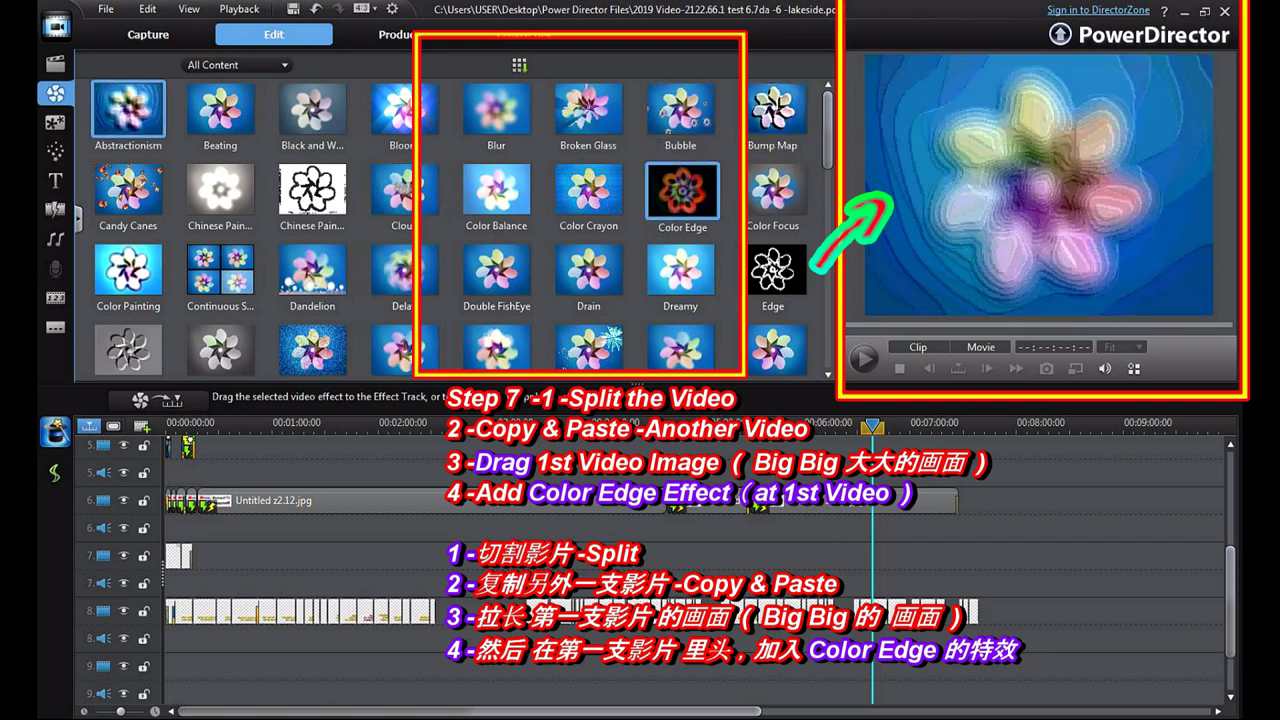
click(681, 192)
scroll(681, 192, down, 1)
scroll(681, 192, down, 8)
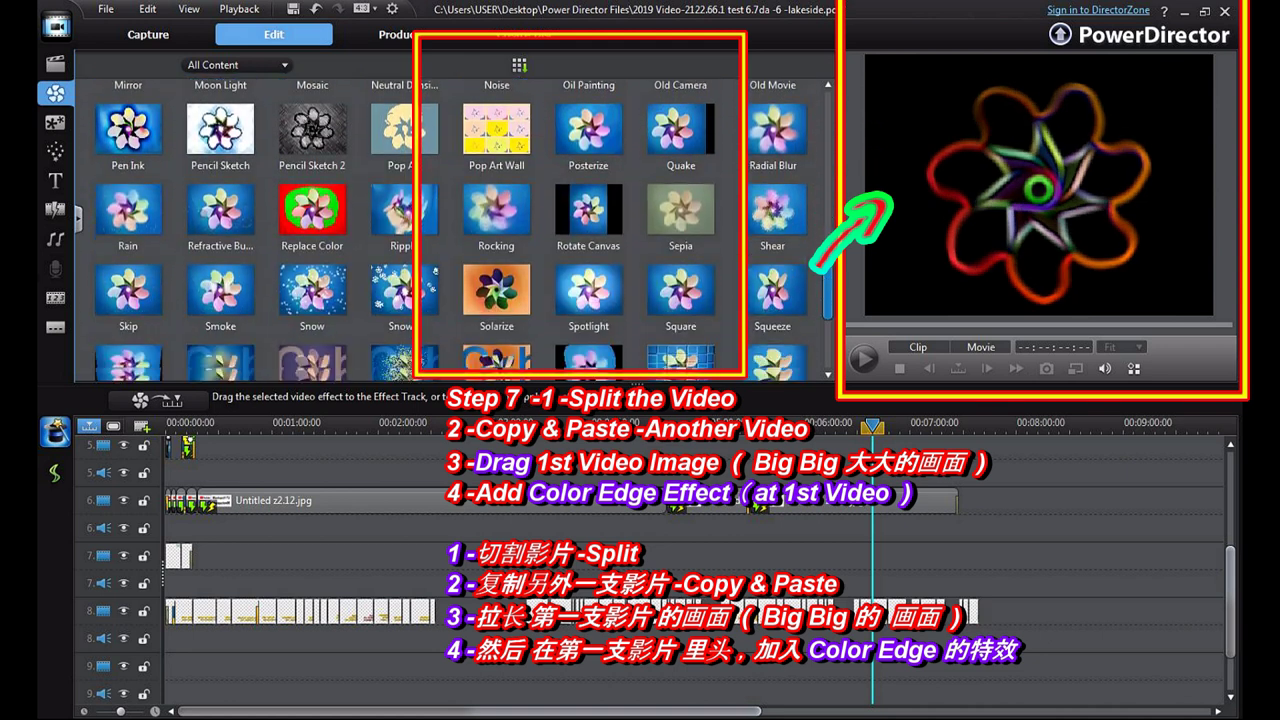
scroll(681, 192, down, 4)
scroll(681, 192, up, 10)
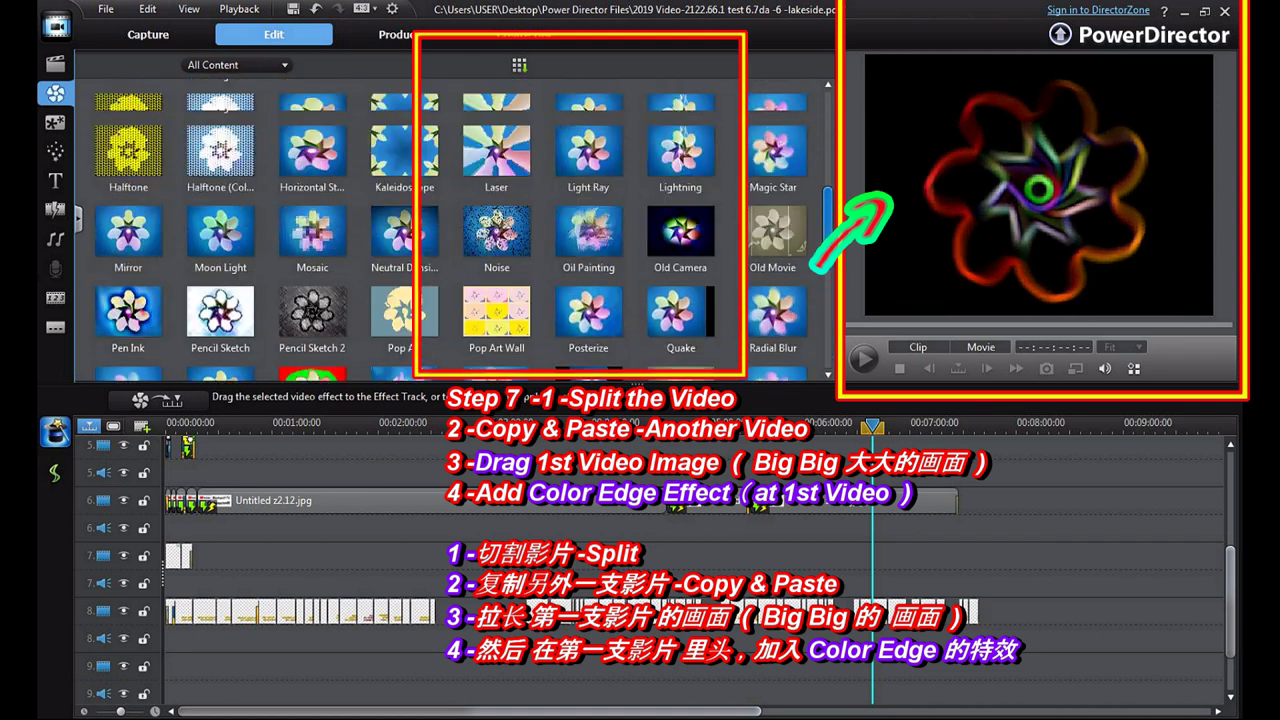
scroll(454, 229, up, 10)
scroll(464, 231, down, 3)
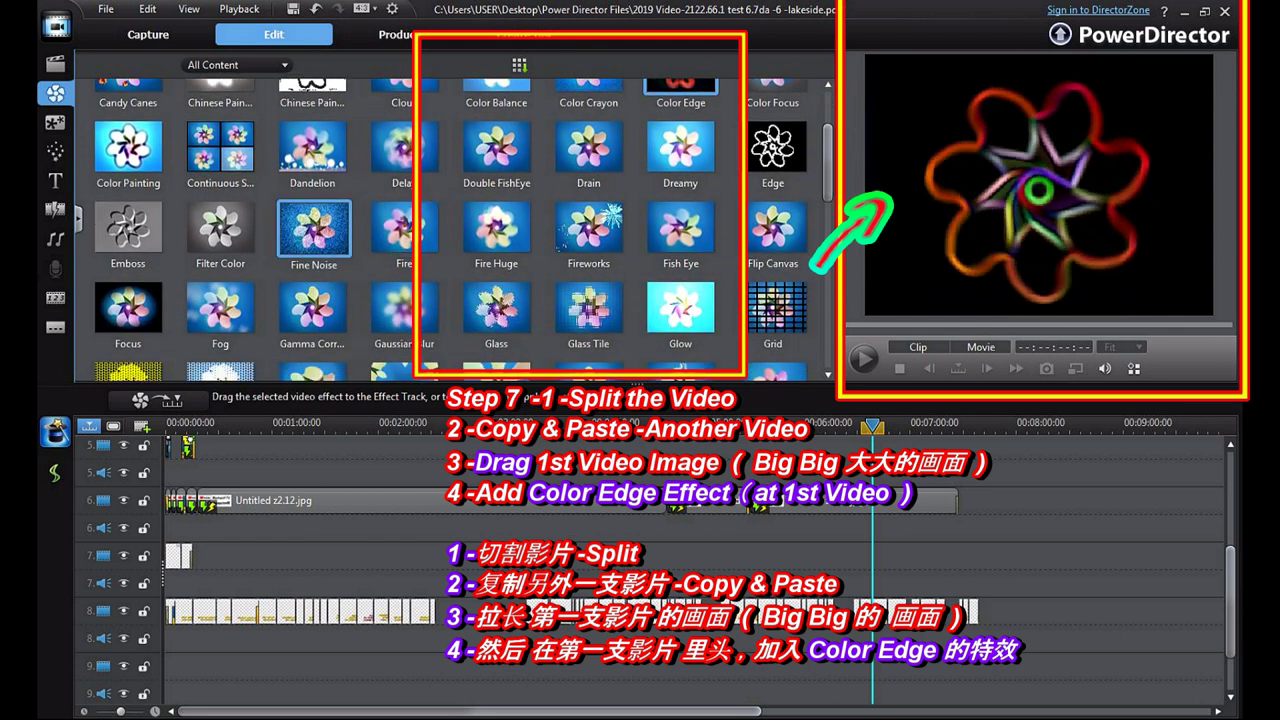
scroll(680, 190, up, 3)
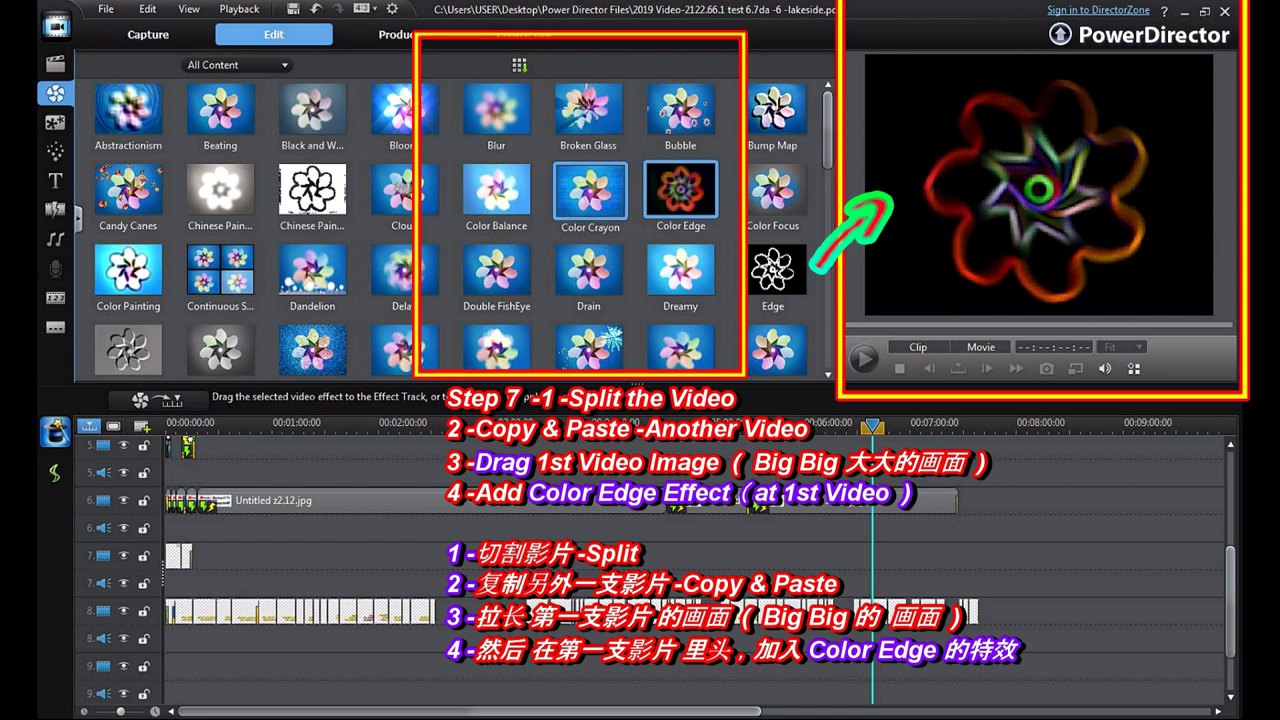
- Reopen the movie in the Media Viewer, play the edge-effect section from 00:06:39:02 to 00:06:40:22, and go back to 00:06:37:01
click(900, 556)
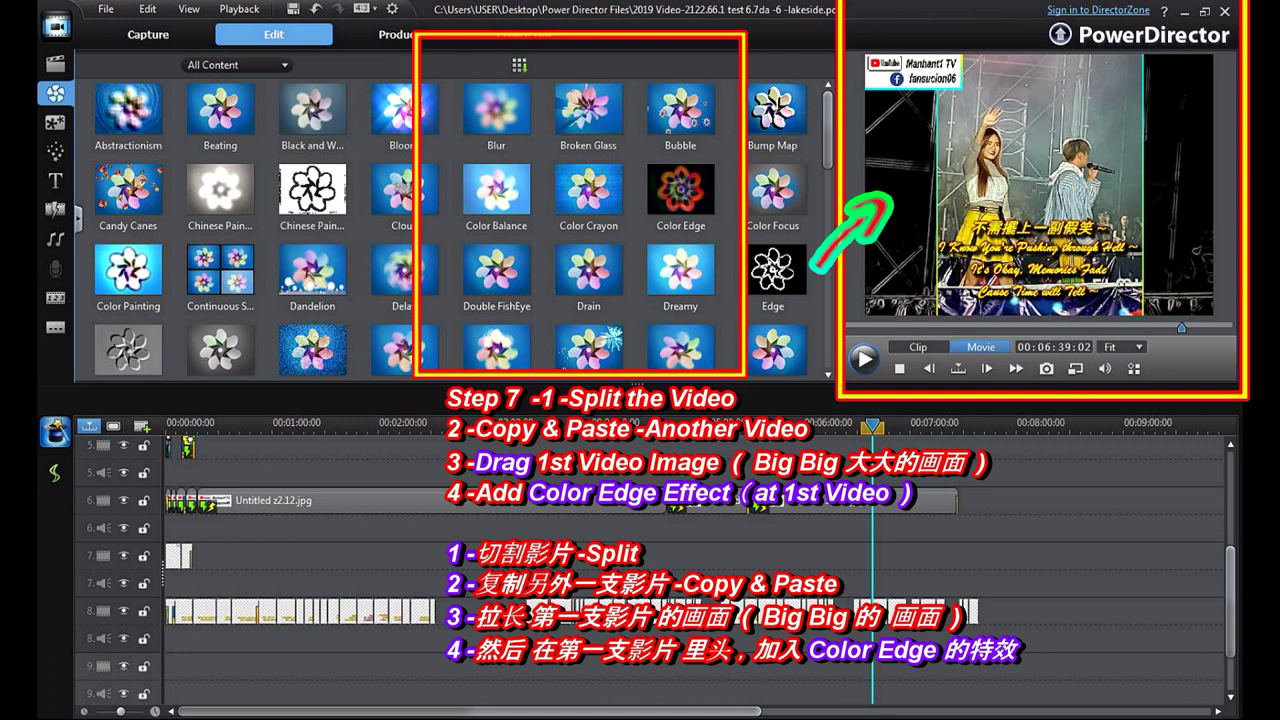
click(1075, 369)
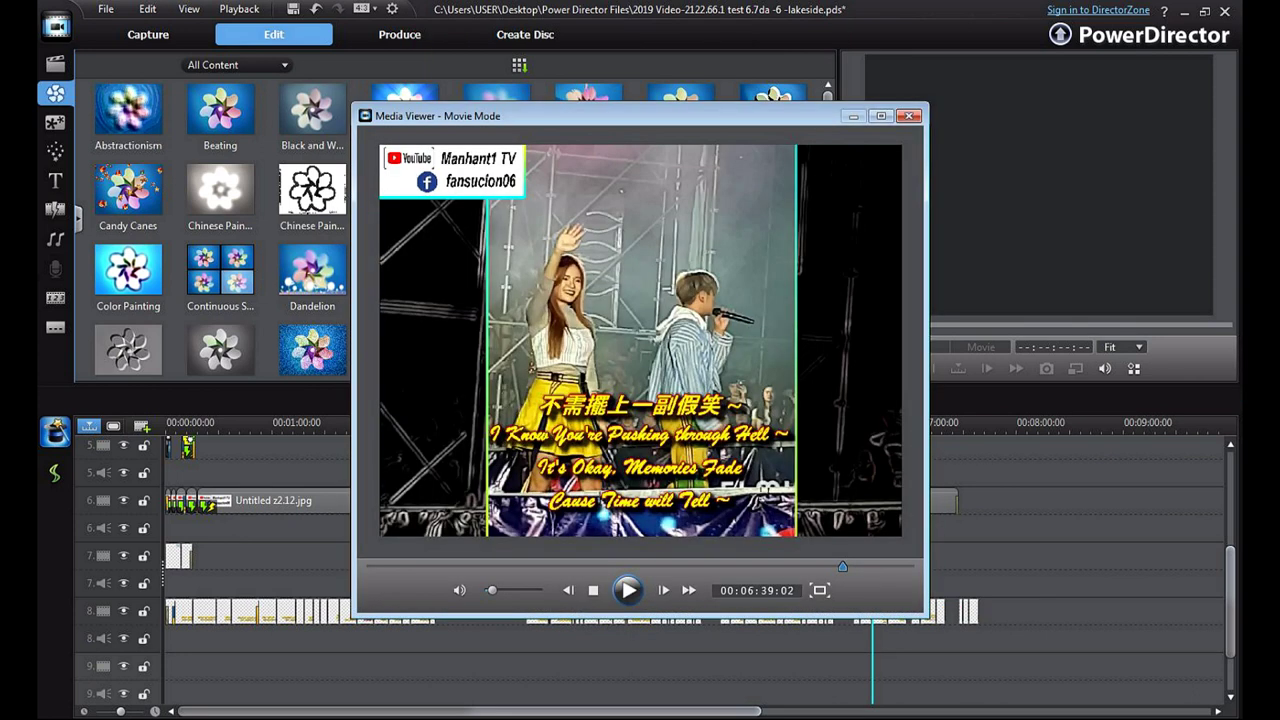
drag(640, 116, 643, 86)
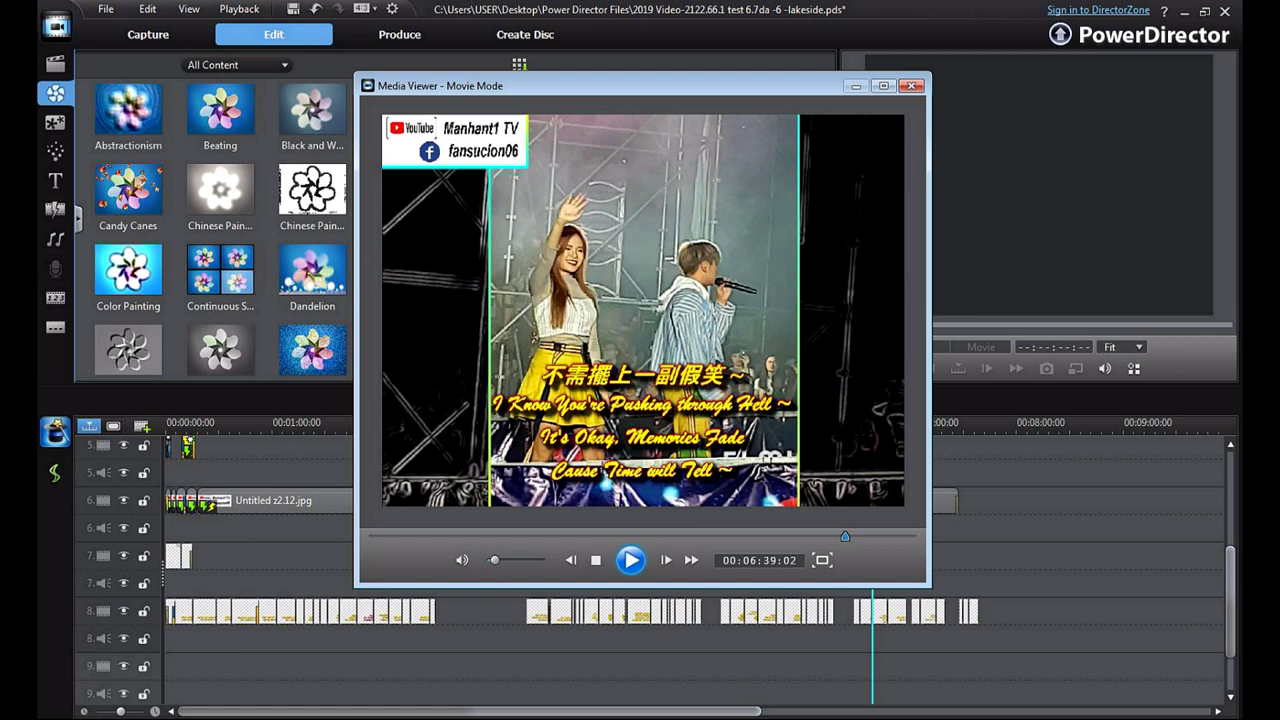
key(space)
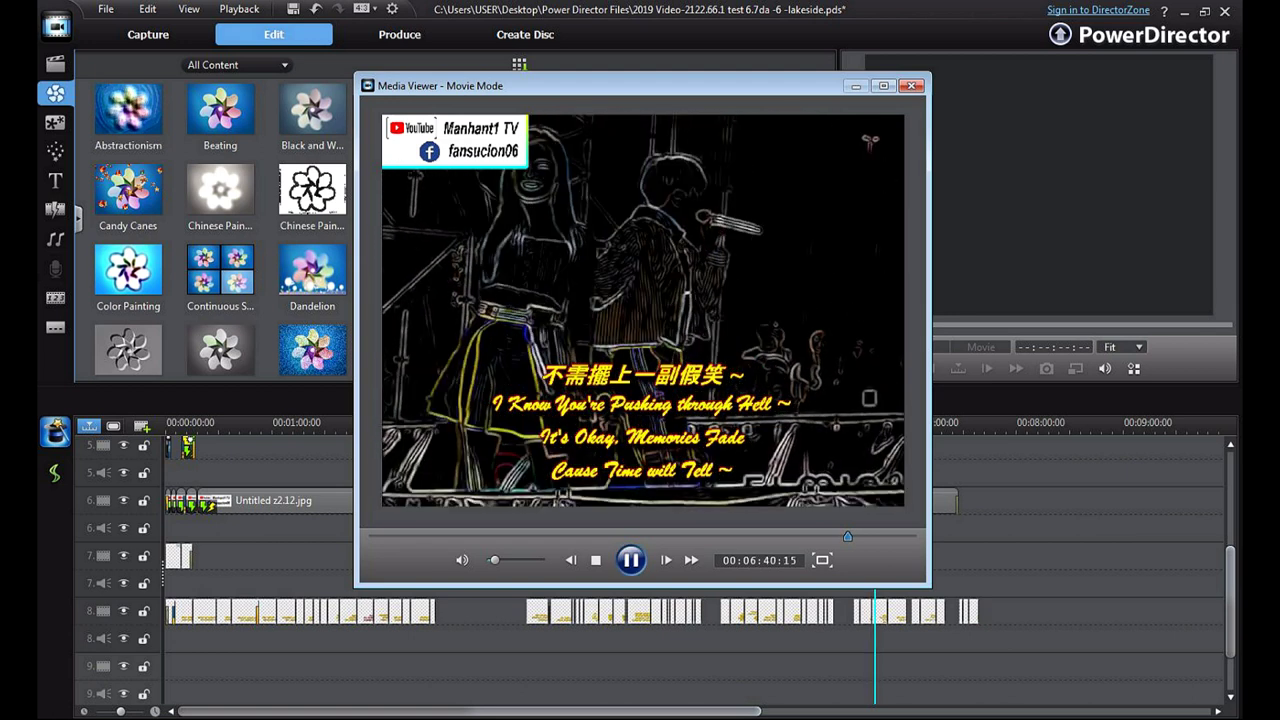
click(630, 560)
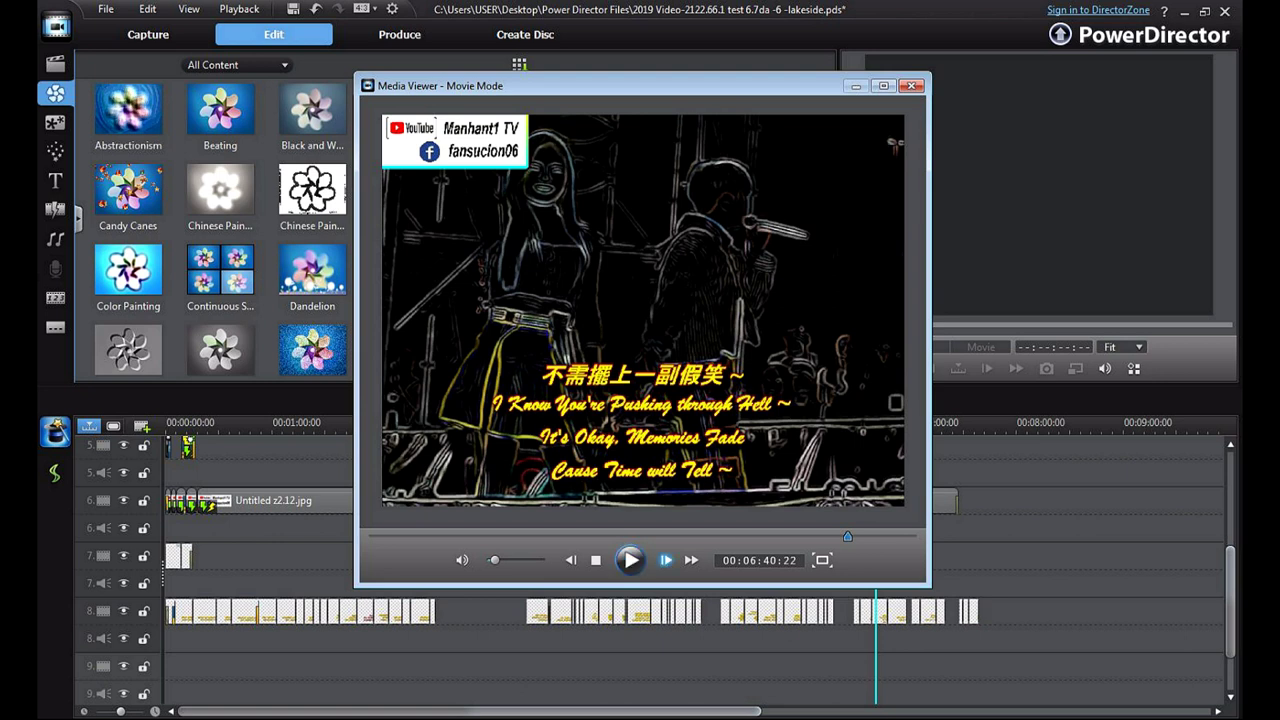
drag(848, 537, 843, 537)
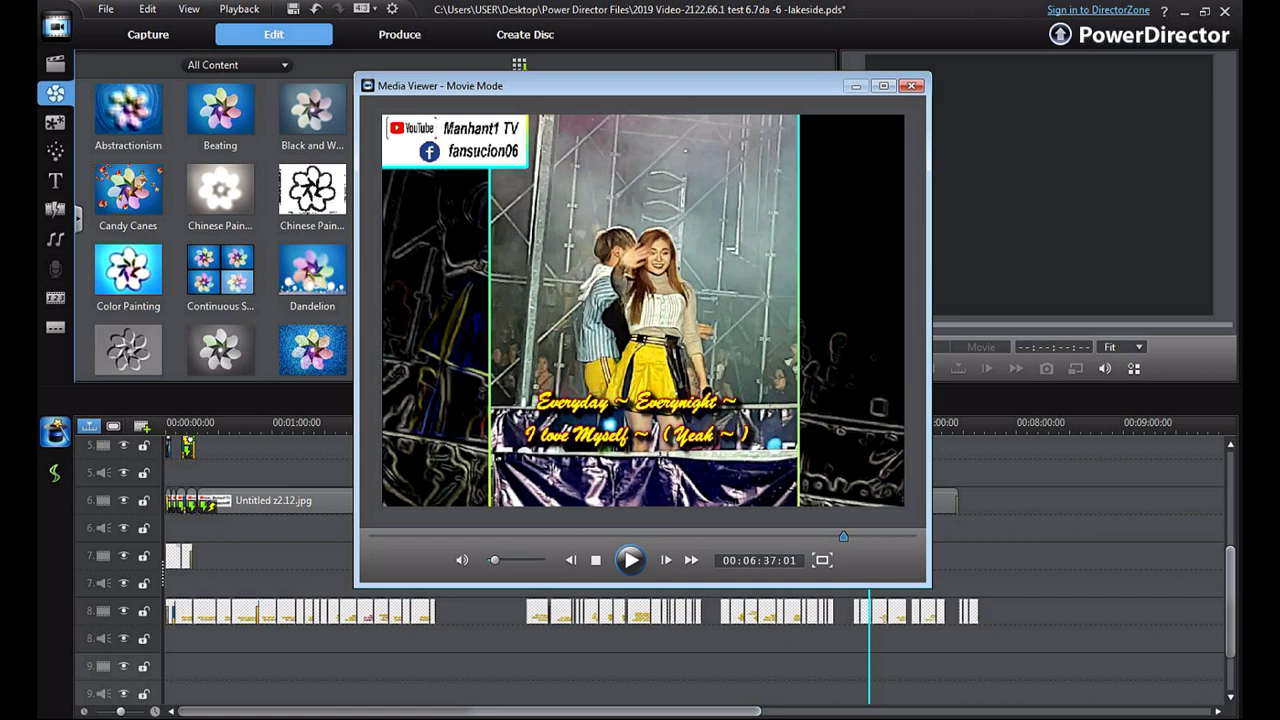
- Reposition the Media Viewer, play the movie from 00:06:37:01 to 00:06:56:05, and close the viewer
drag(600, 85, 616, 289)
drag(658, 289, 656, 115)
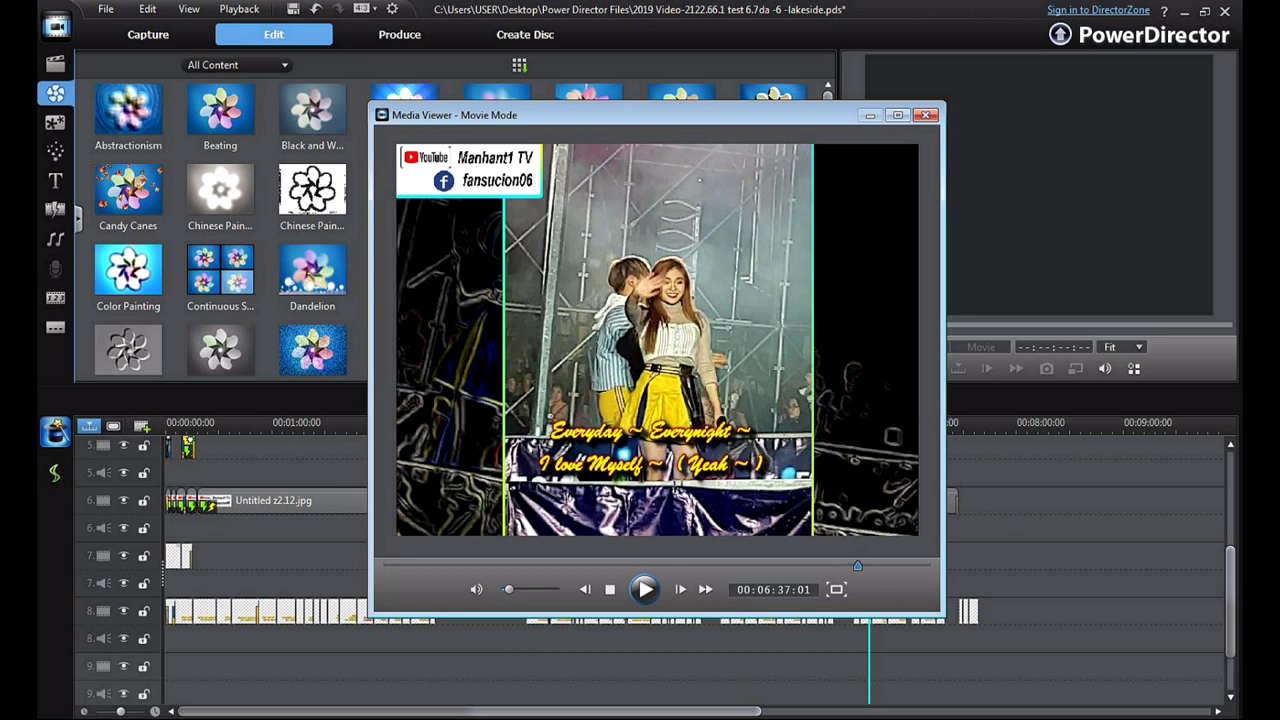
click(645, 589)
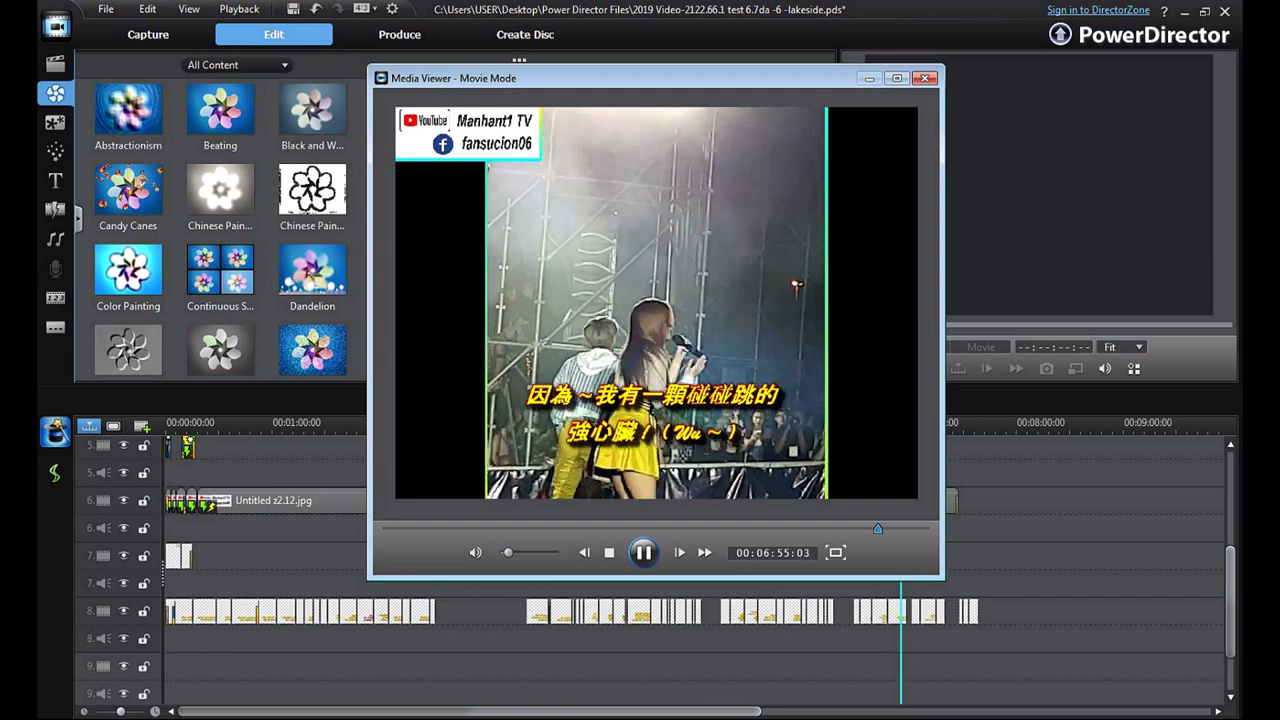
click(643, 552)
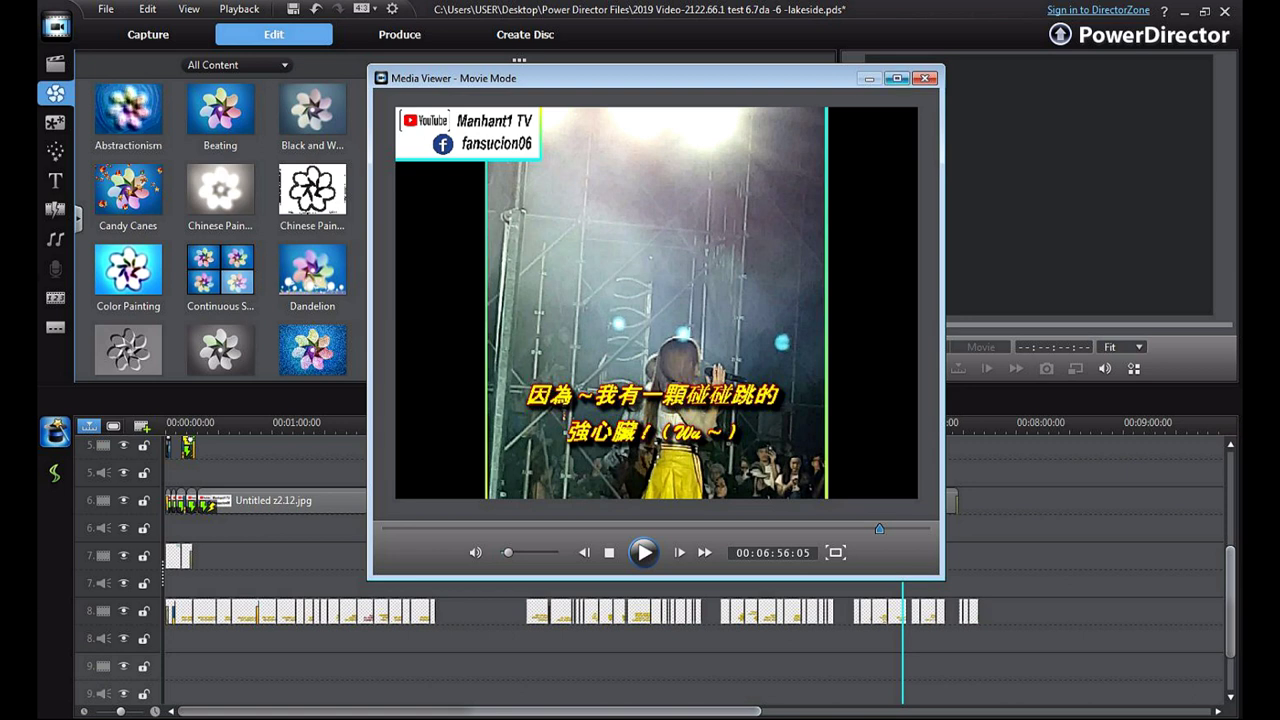
click(925, 78)
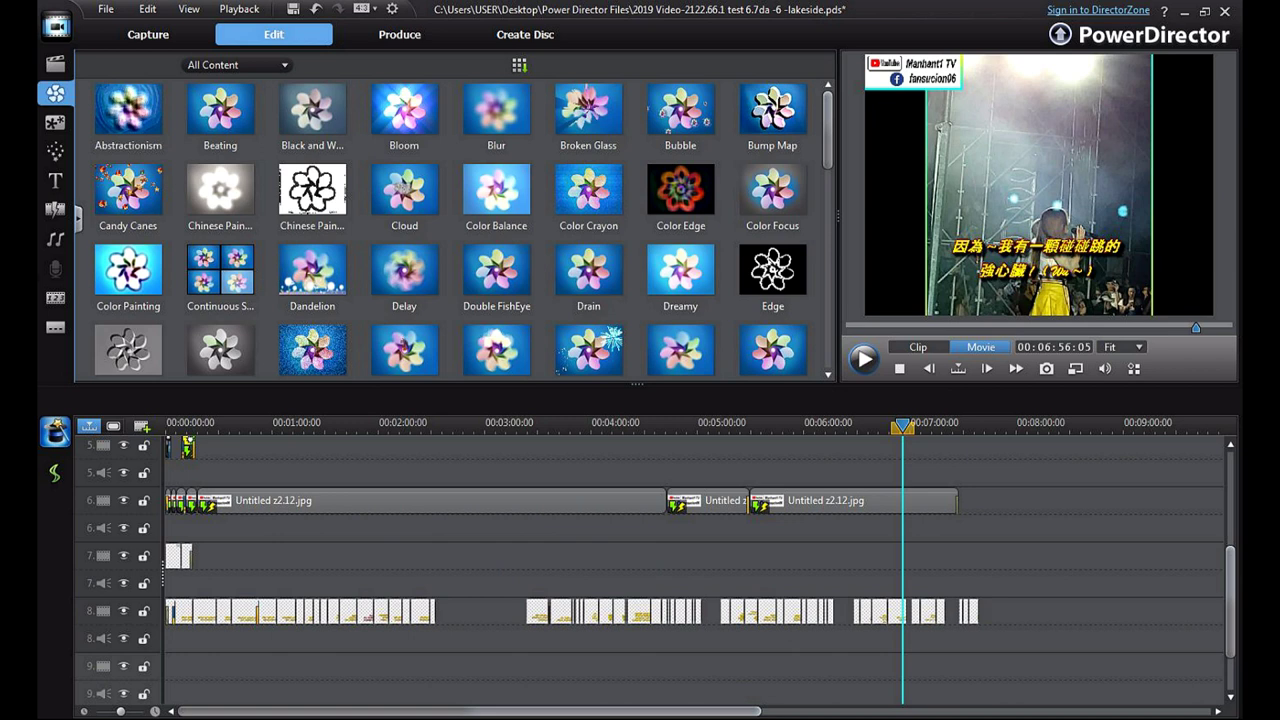
- Split the last Untitled z2.12.jpg clip on track 6 at 00:06:56:05 and move the second part's logo down over the concert footage
click(853, 501)
click(158, 401)
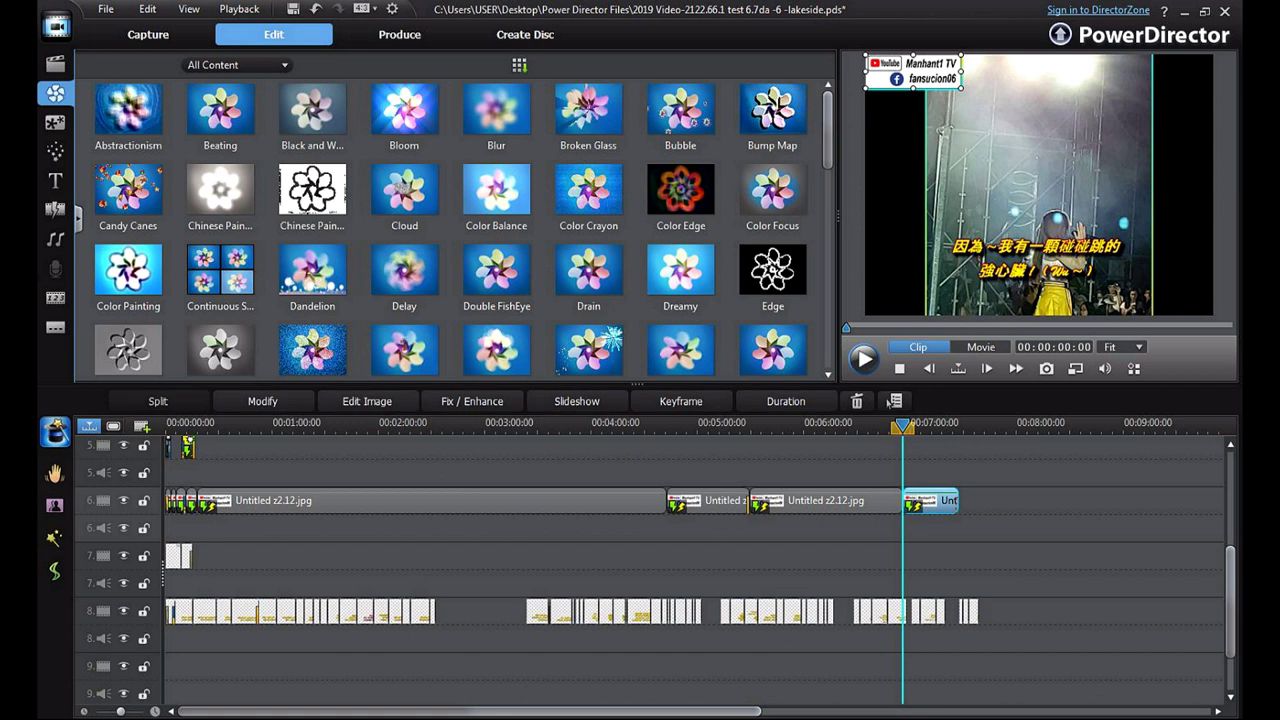
drag(913, 72, 979, 190)
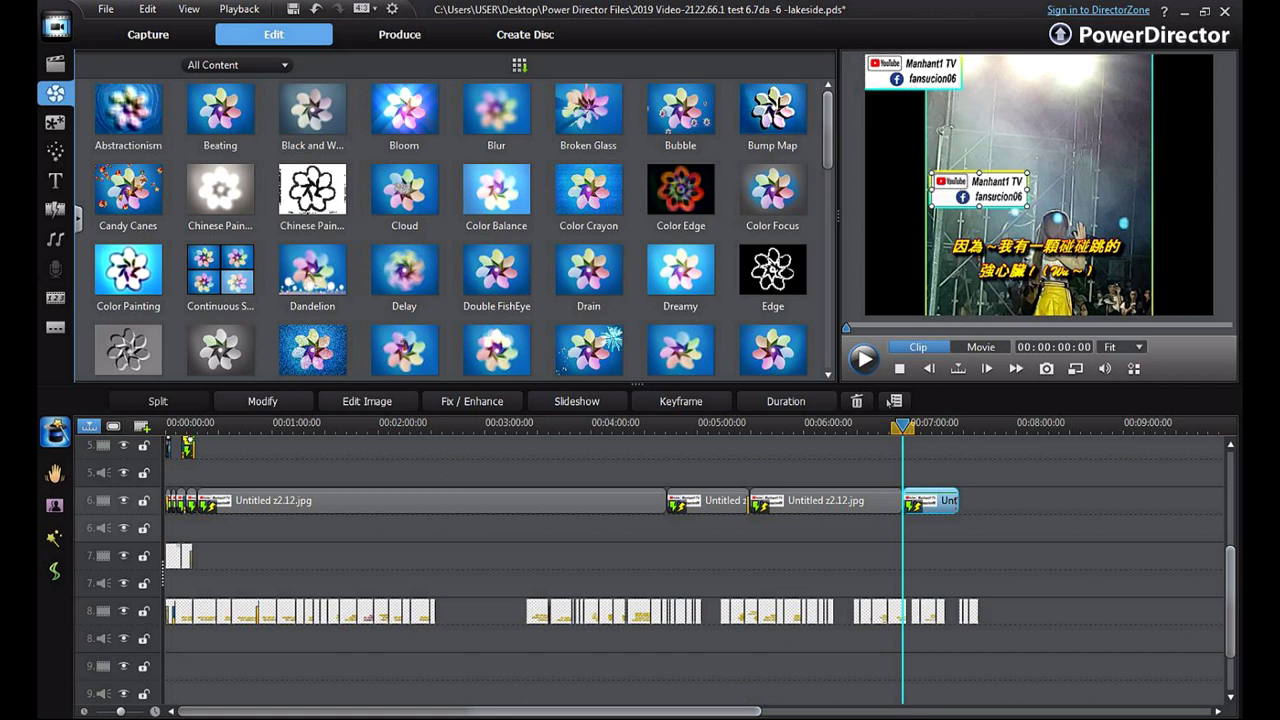
- Try rotating the moved logo overlay to vertical and back in the PiP Designer, and apply the edit
click(263, 401)
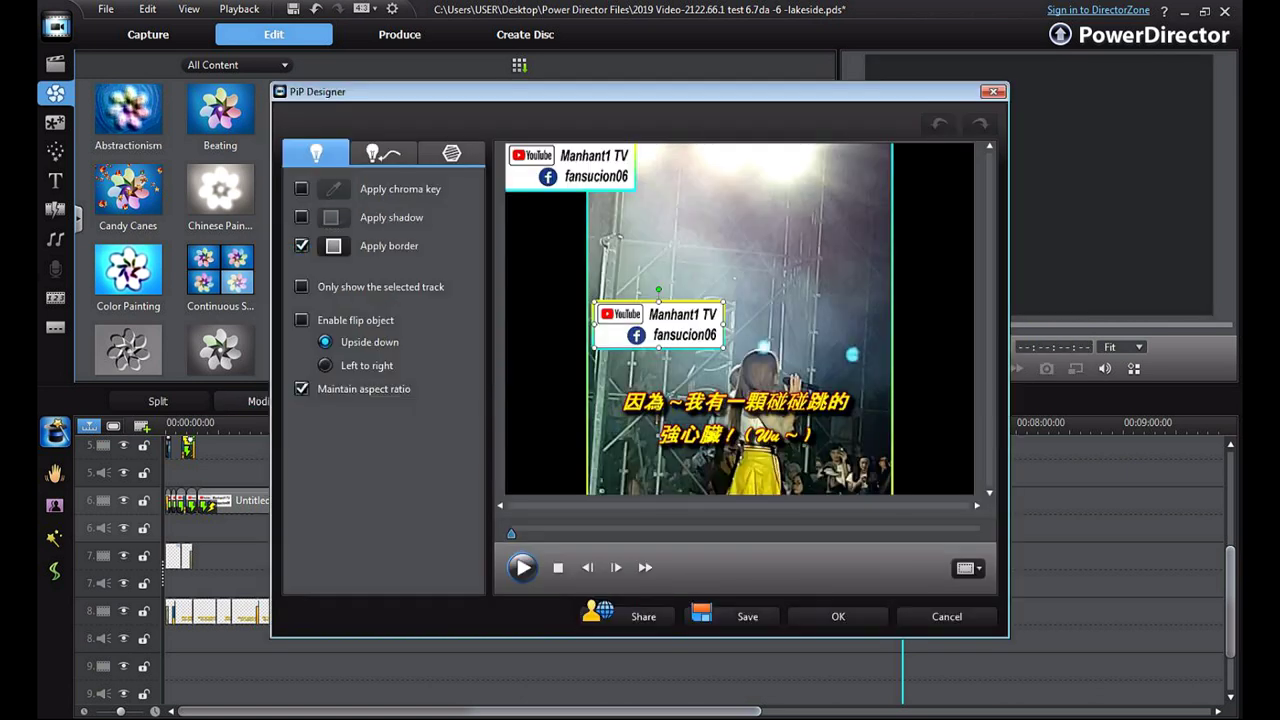
drag(659, 290, 623, 324)
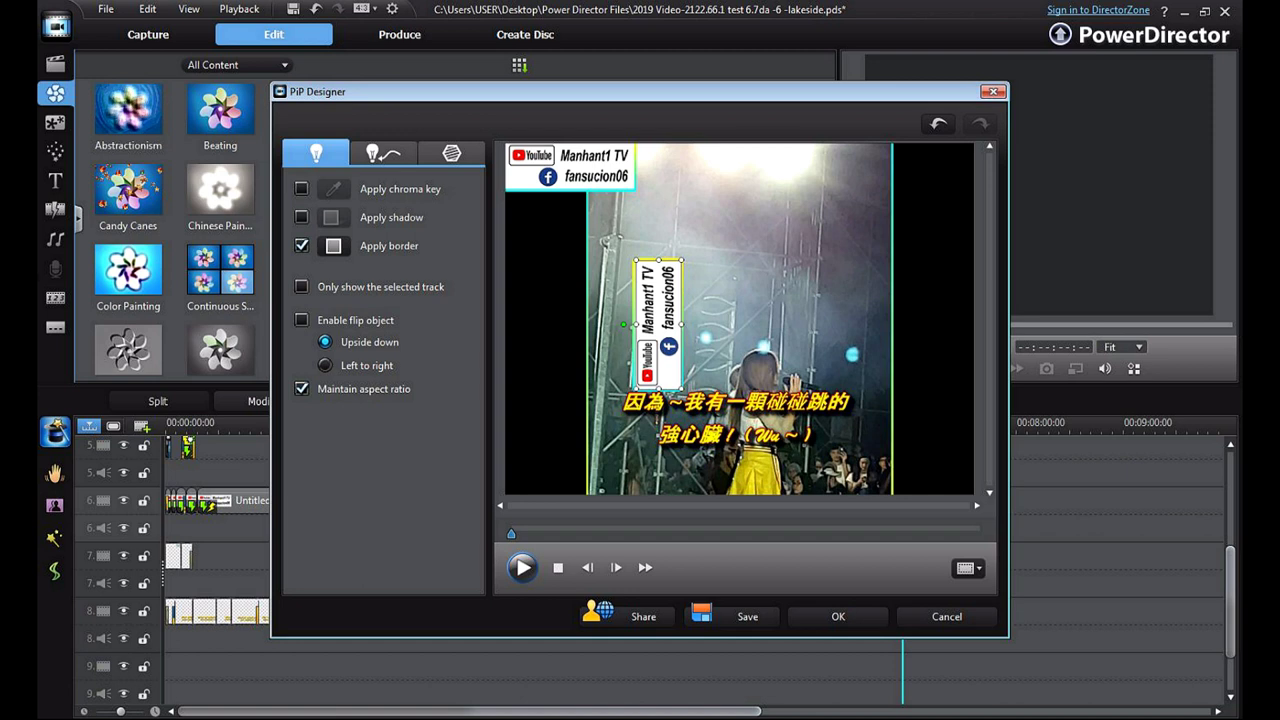
drag(623, 324, 658, 289)
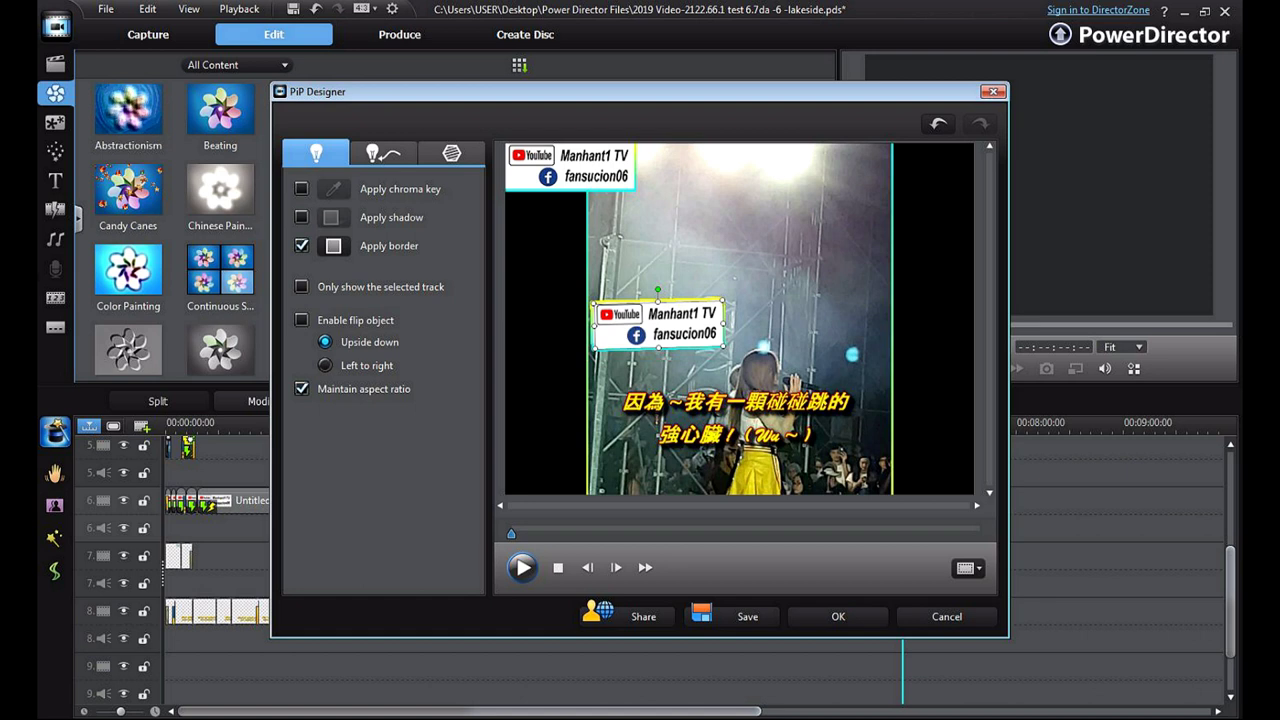
drag(658, 290, 623, 324)
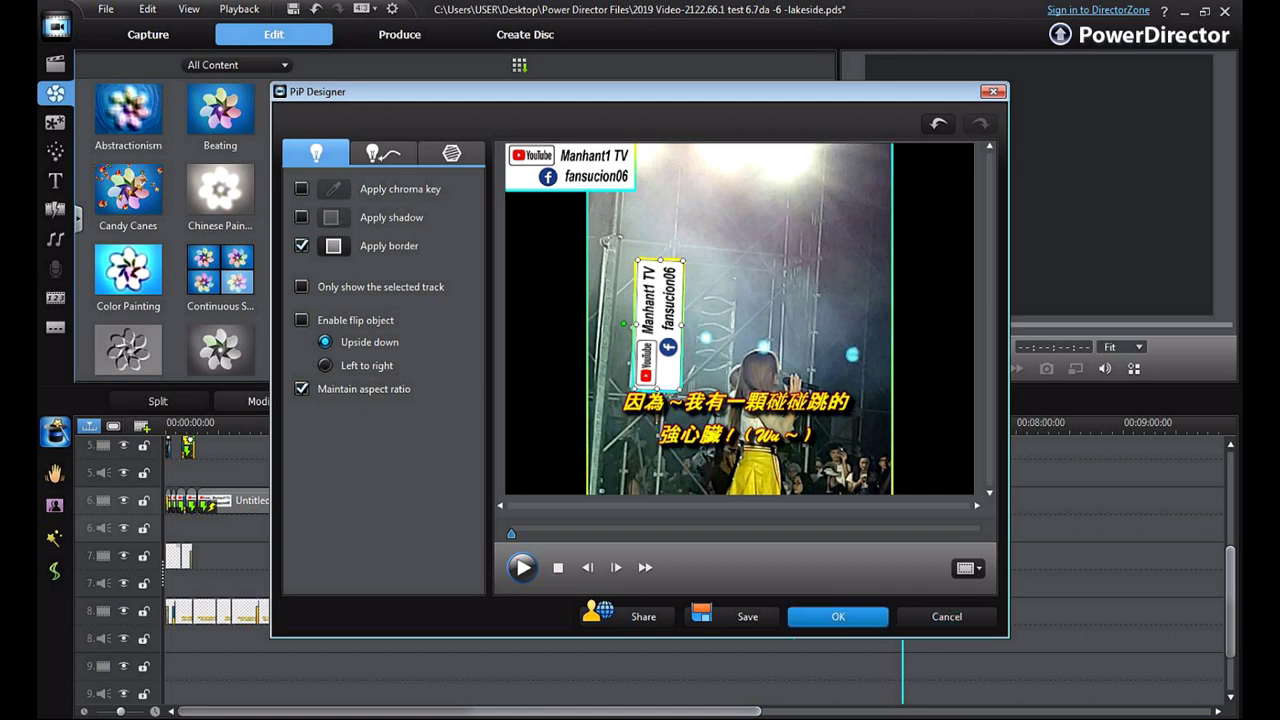
click(838, 616)
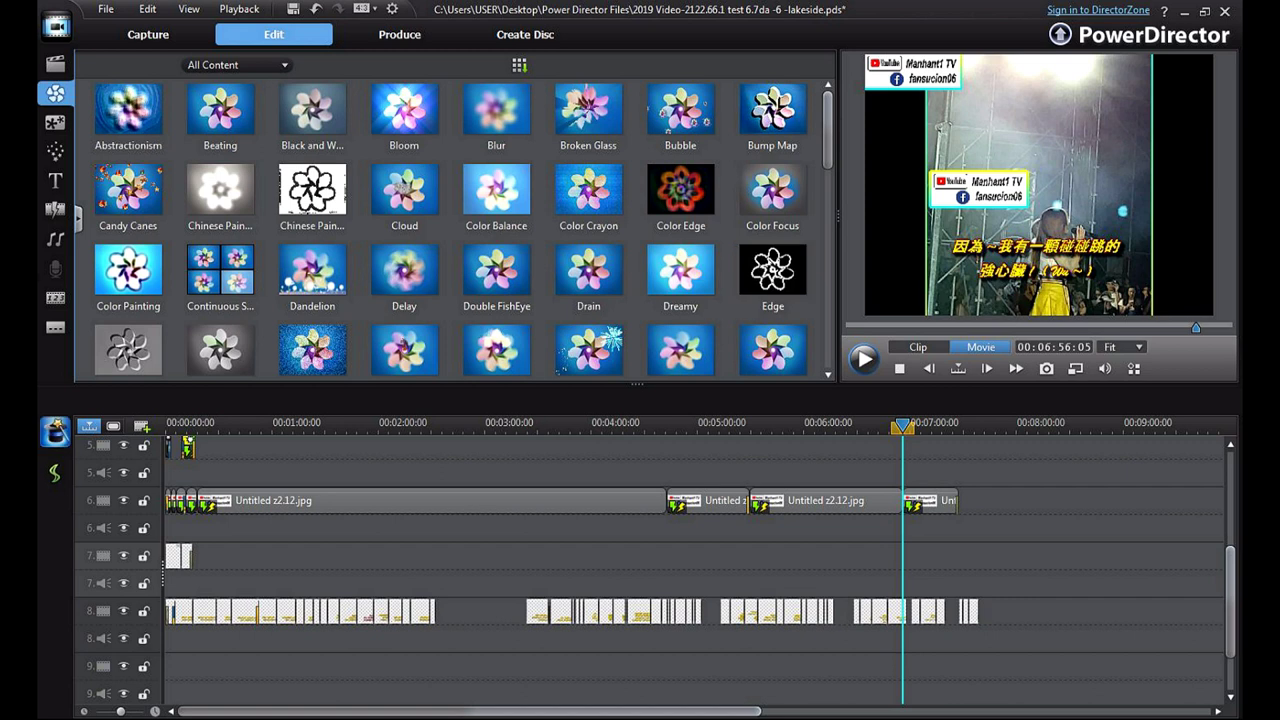
click(1134, 369)
click(1124, 378)
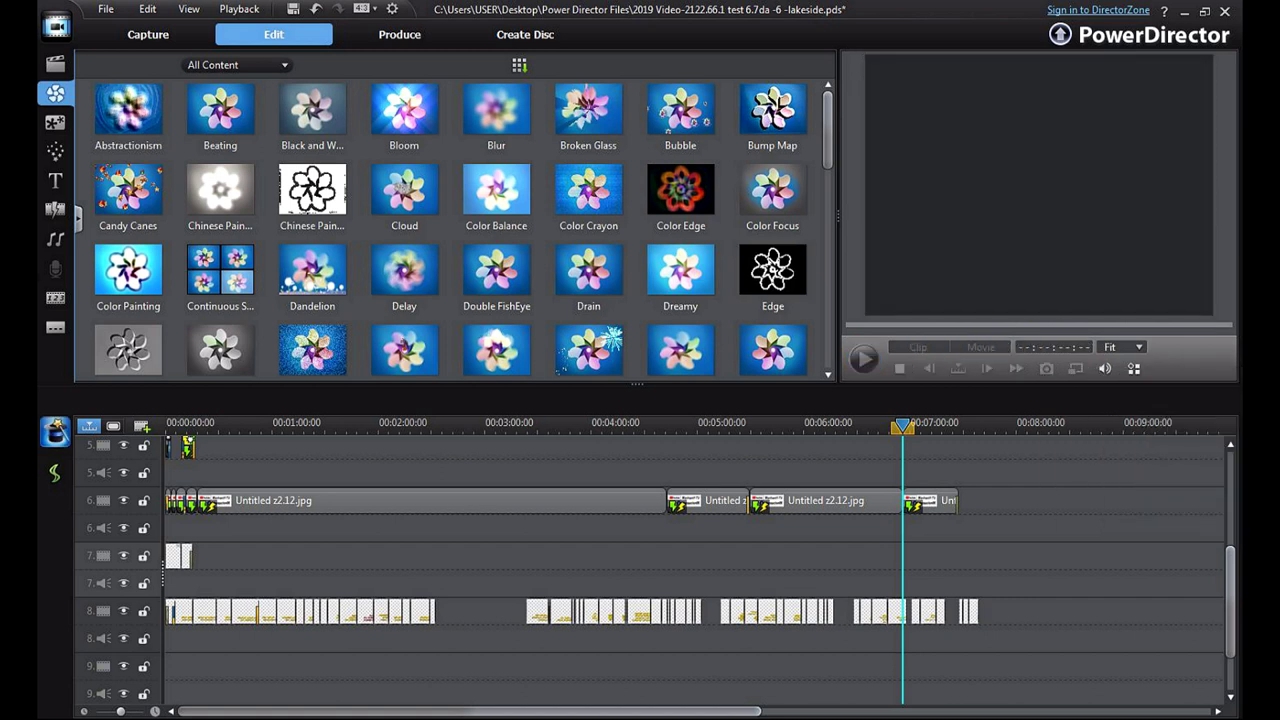
click(909, 114)
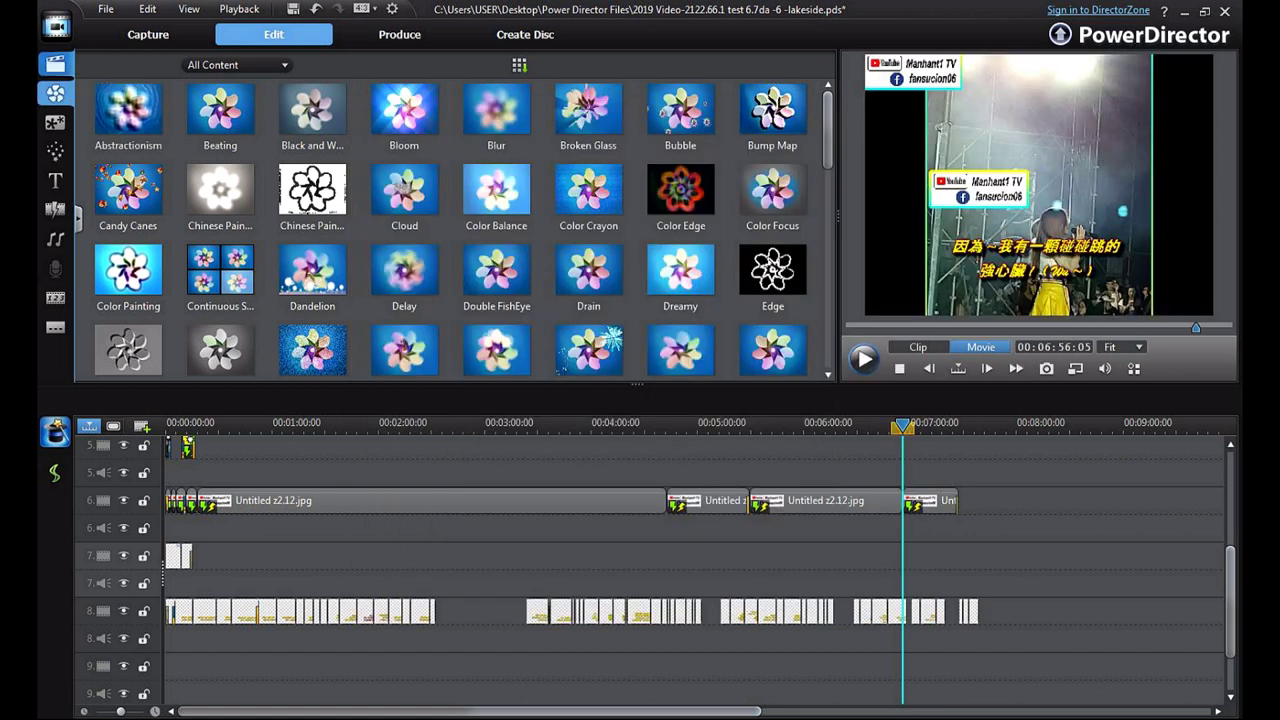
click(56, 64)
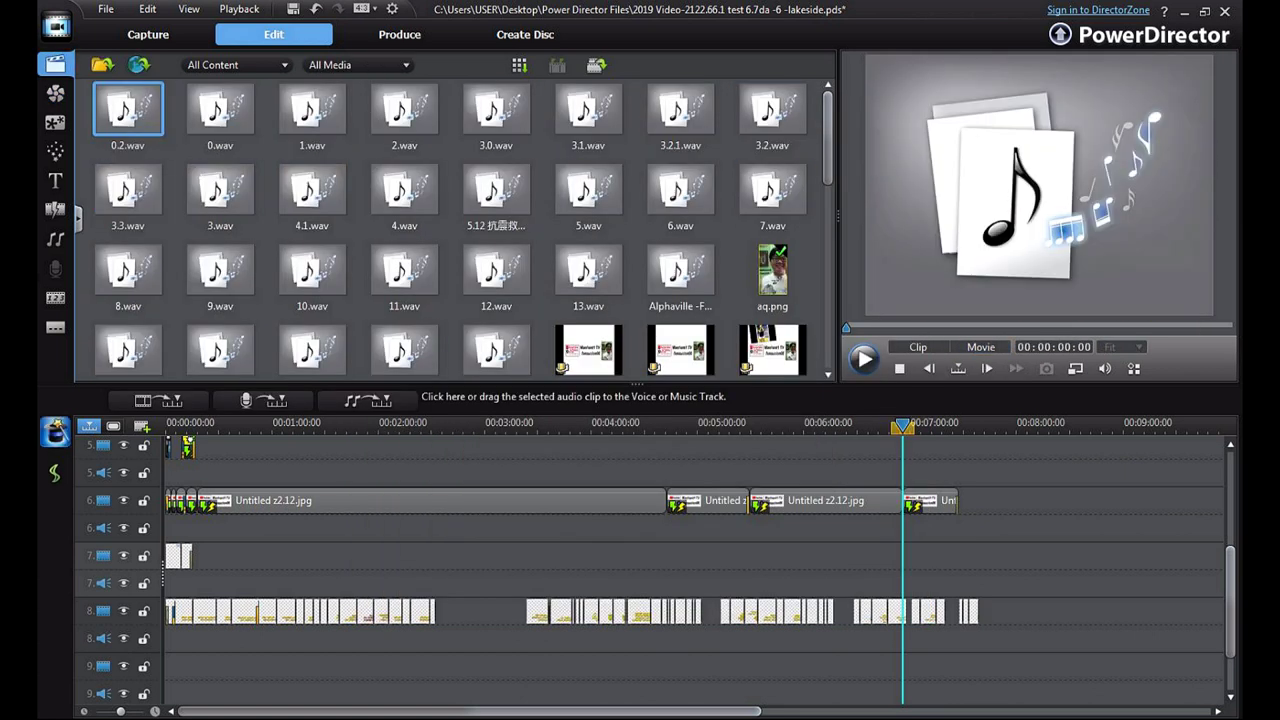
click(1134, 368)
click(1123, 382)
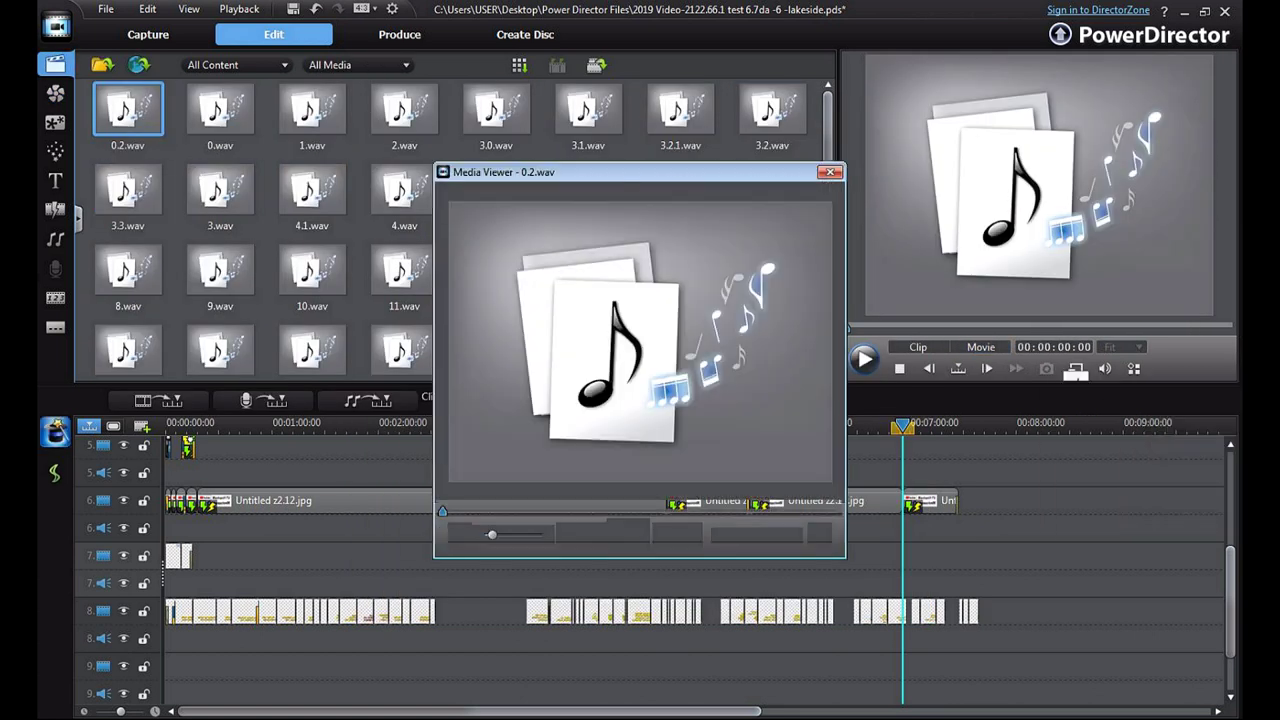
click(830, 172)
- Reopen the movie in the Media Viewer, play the repositioned-logo section from 00:06:56:05 to 00:07:26:08, and close the viewer
click(981, 347)
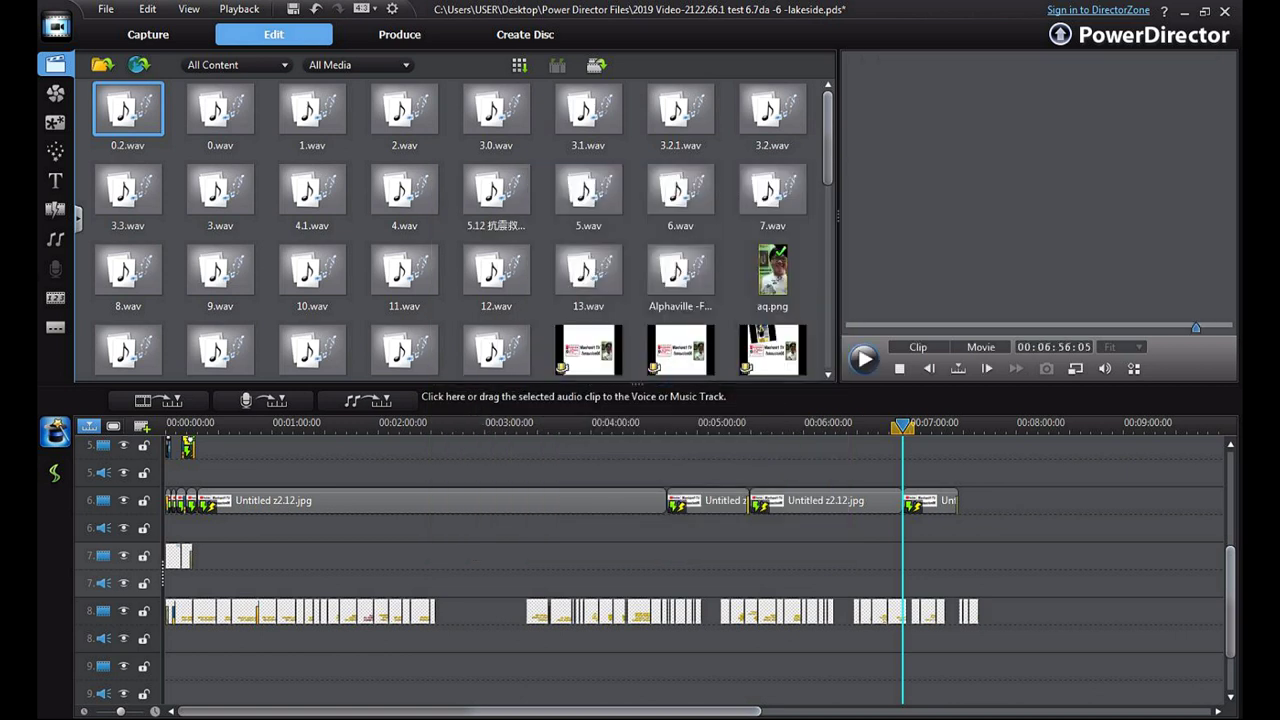
click(1076, 369)
click(1120, 378)
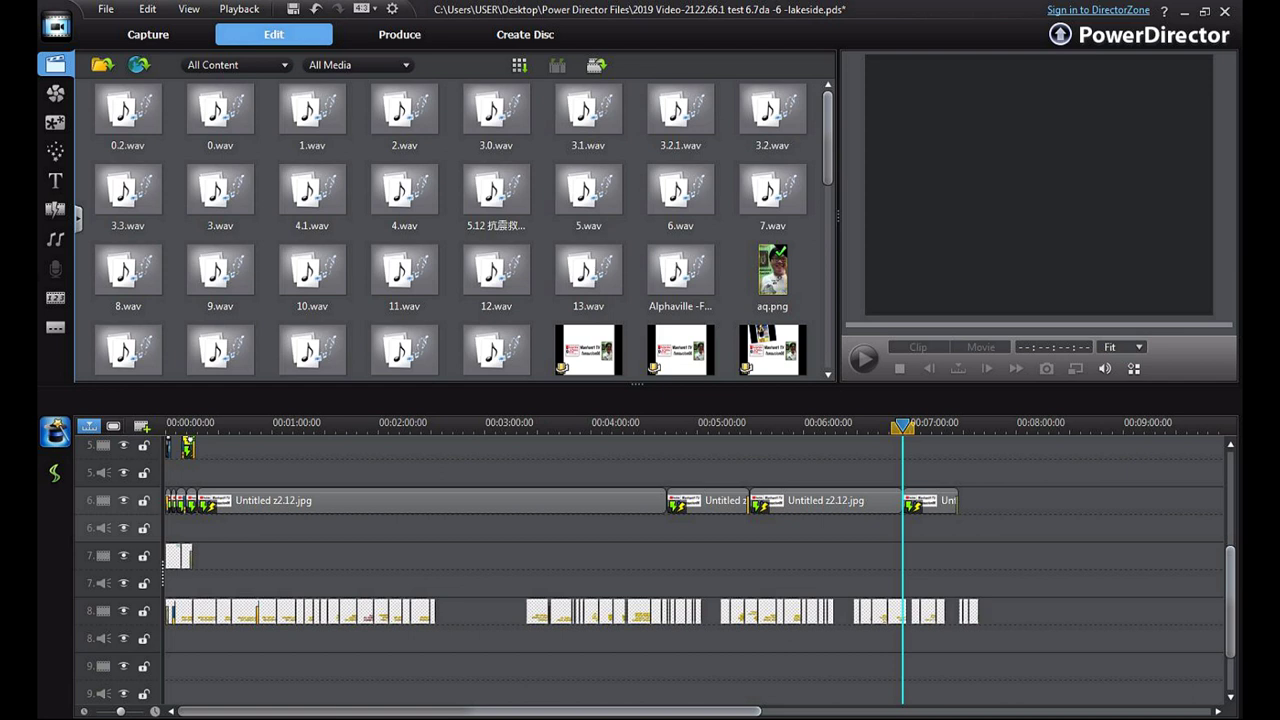
click(628, 590)
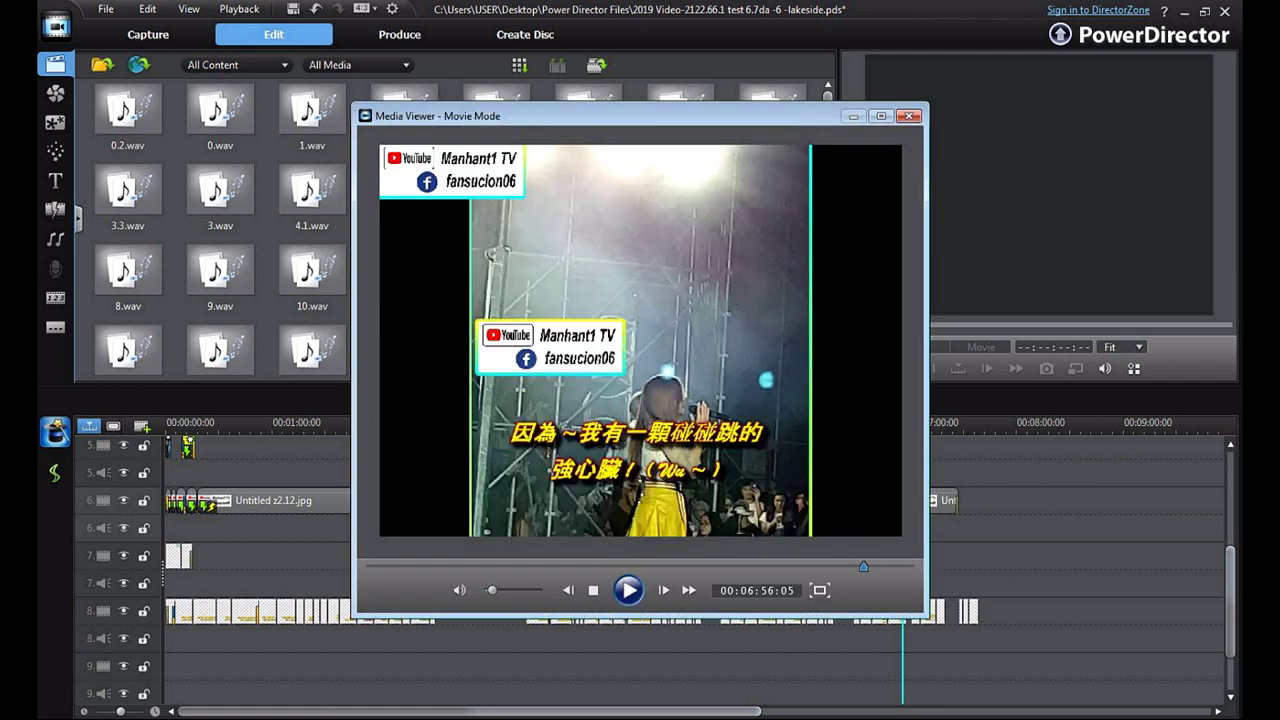
drag(640, 116, 636, 68)
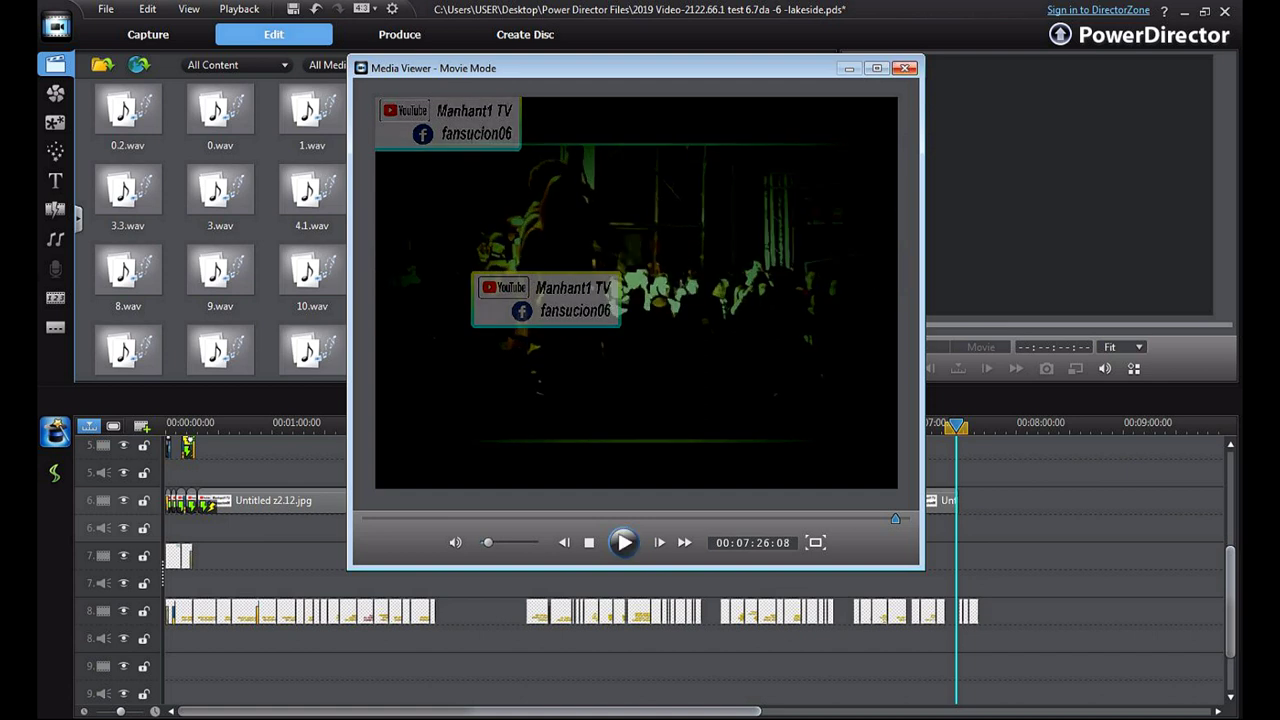
click(905, 68)
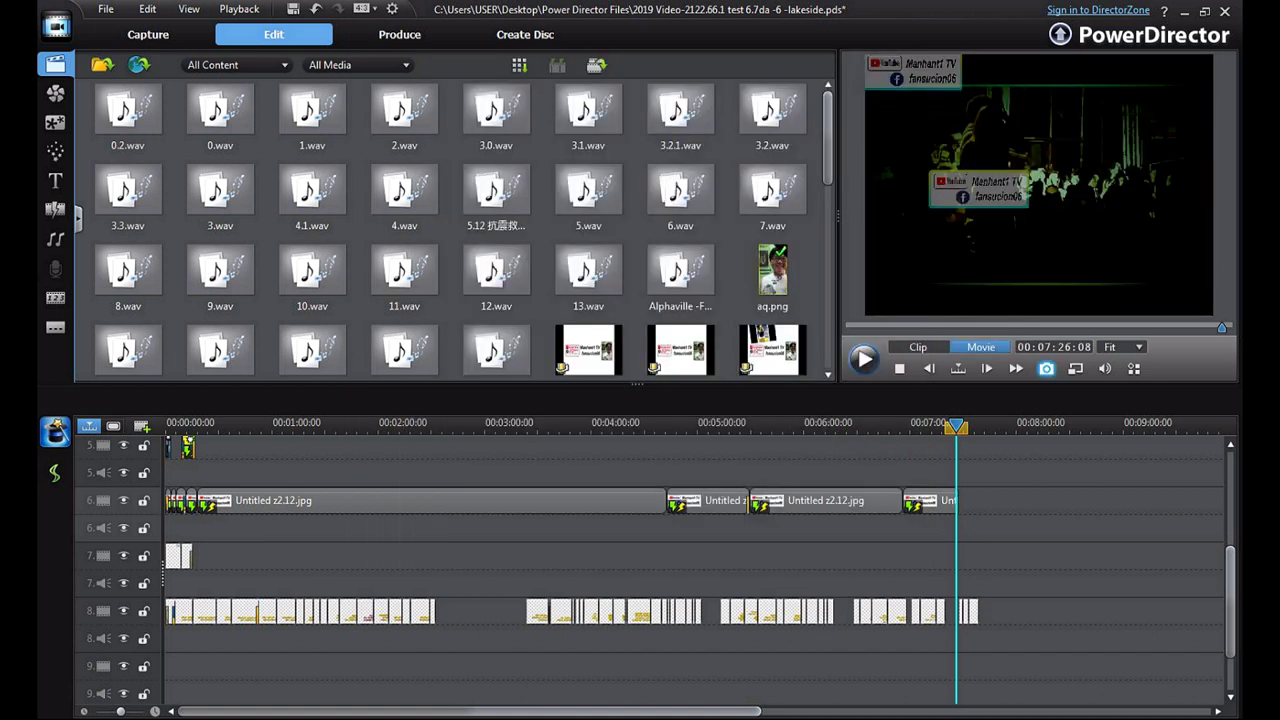
- Inspect the last logo clip on track 6 and the final clip on the effect track, and exit the program
click(932, 501)
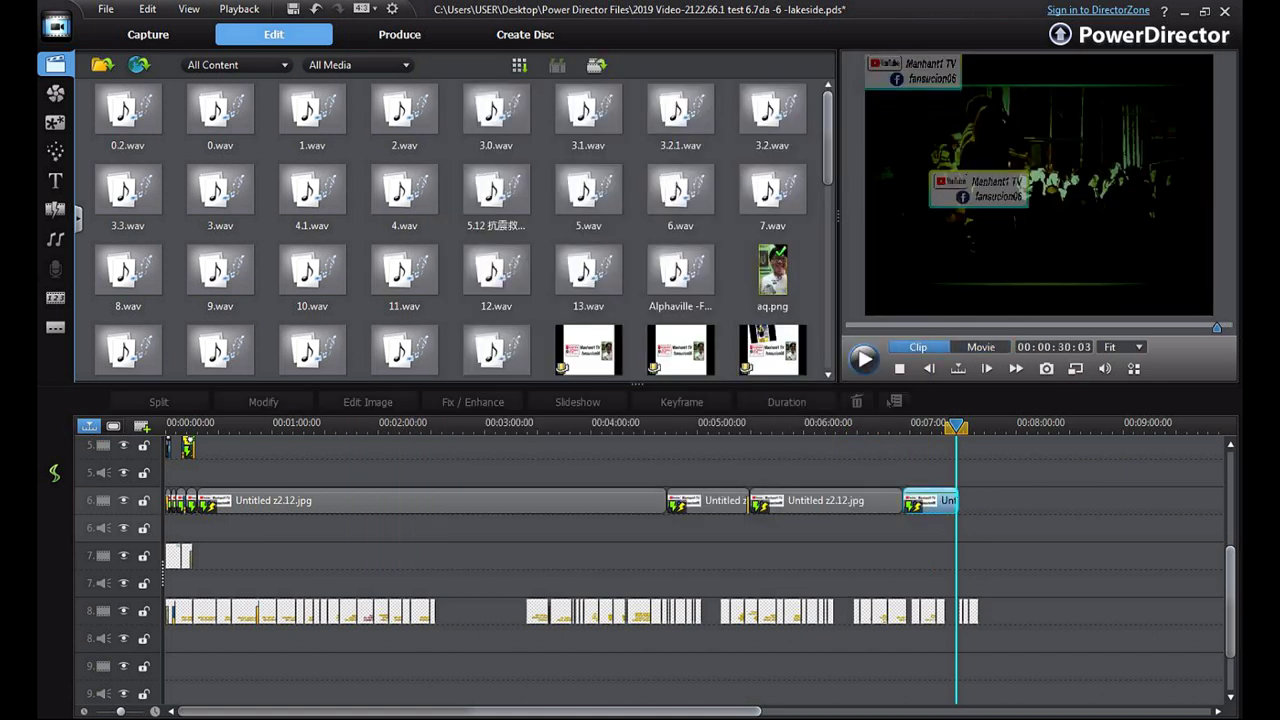
drag(1230, 601, 1230, 505)
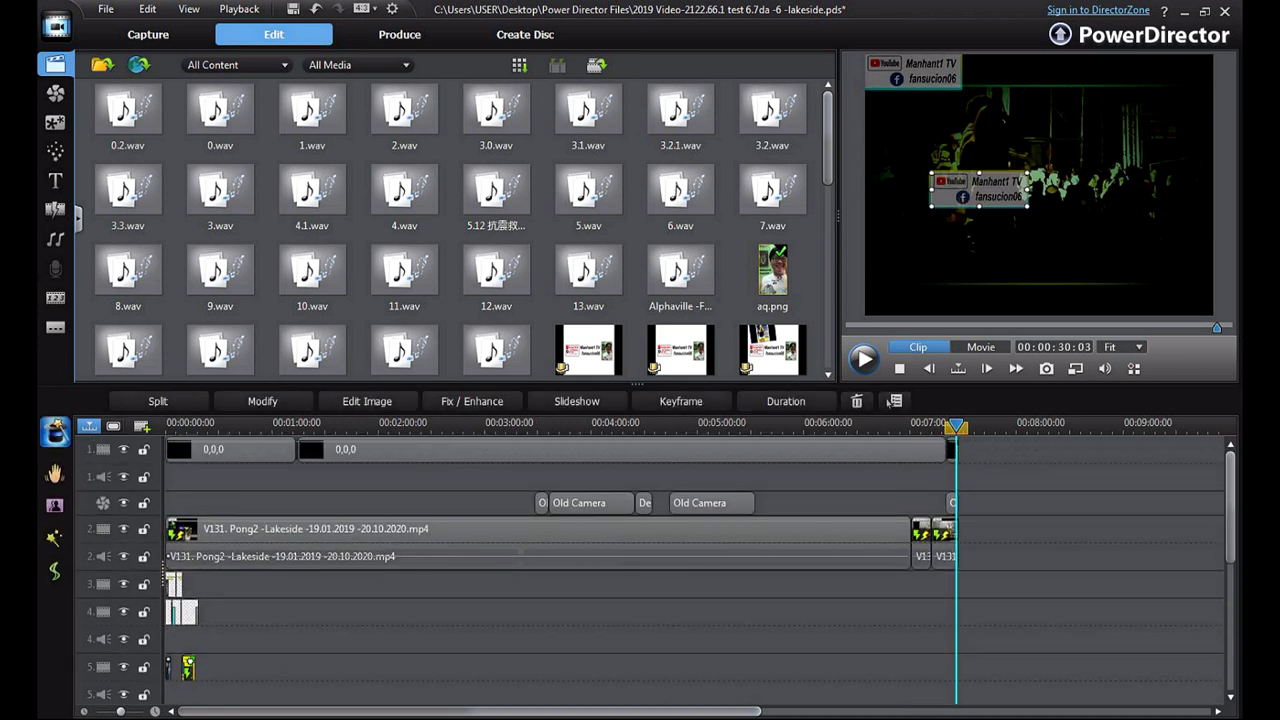
click(952, 503)
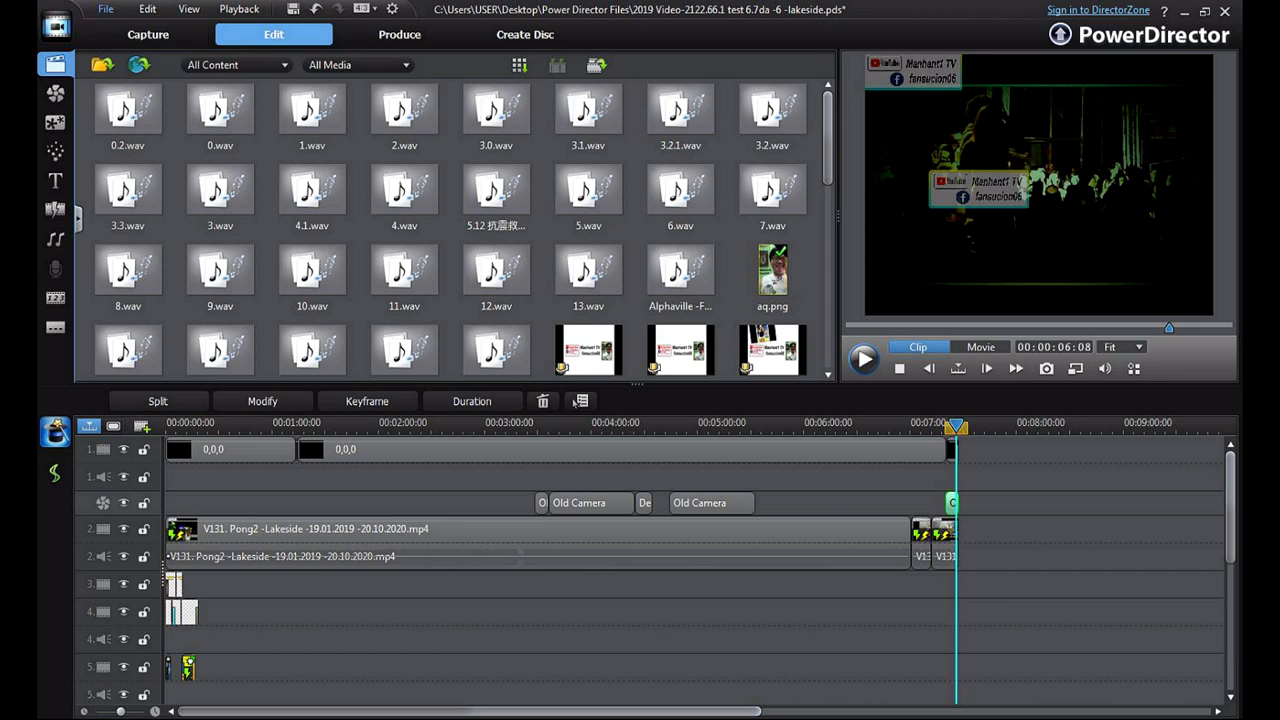
click(1224, 11)
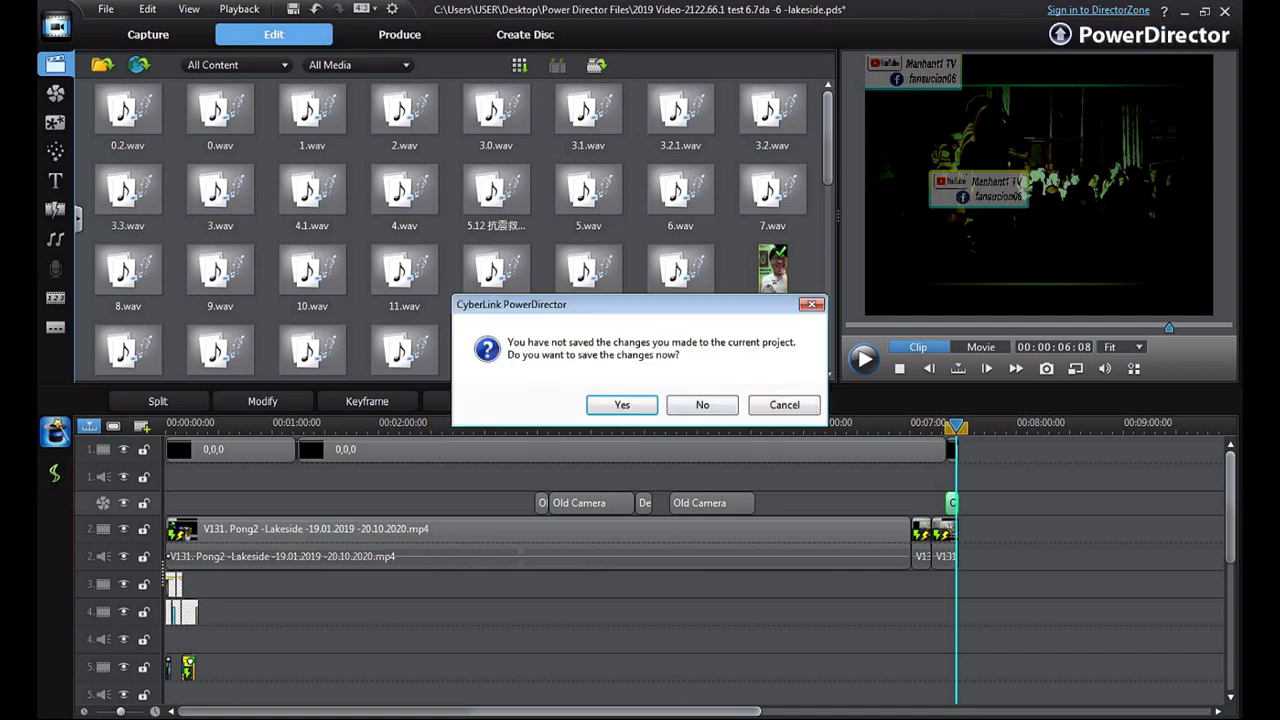